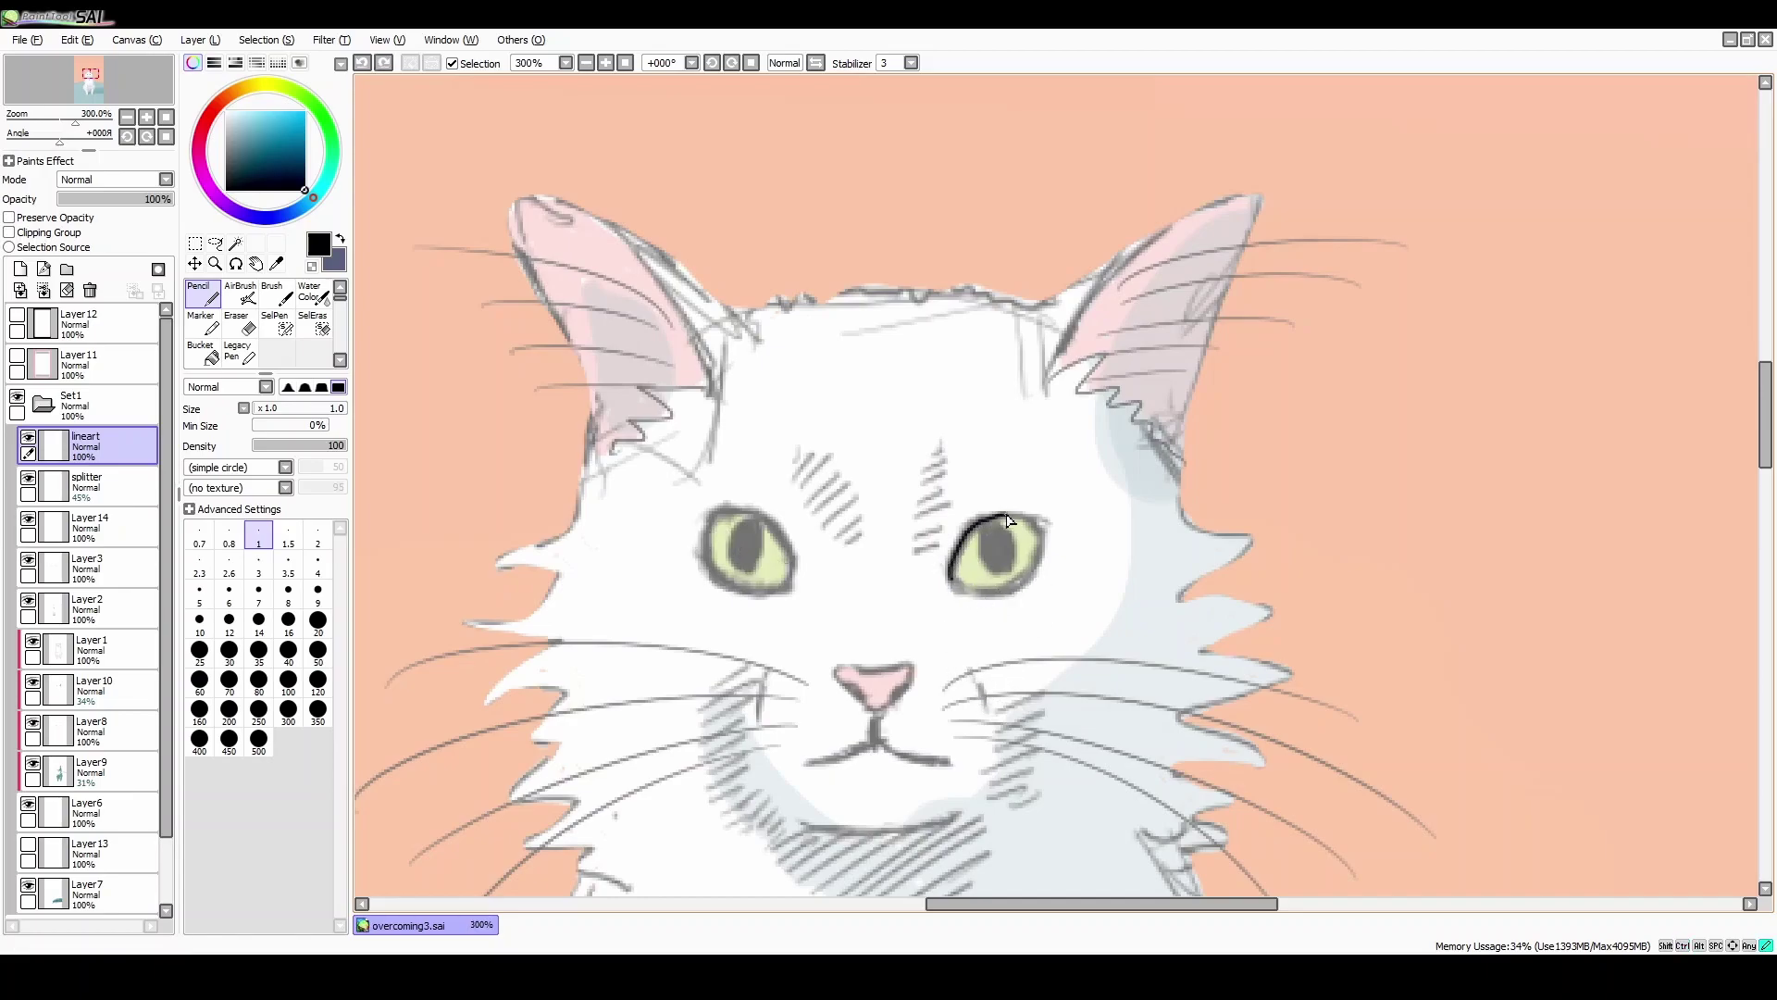
Step: Ink the outlines and pupils of both cat eyes on the lineart layer with the size 1 Pencil
{"action": "left_click_drag", "start_coordinate": [1049, 520], "coordinate": [1032, 521]}
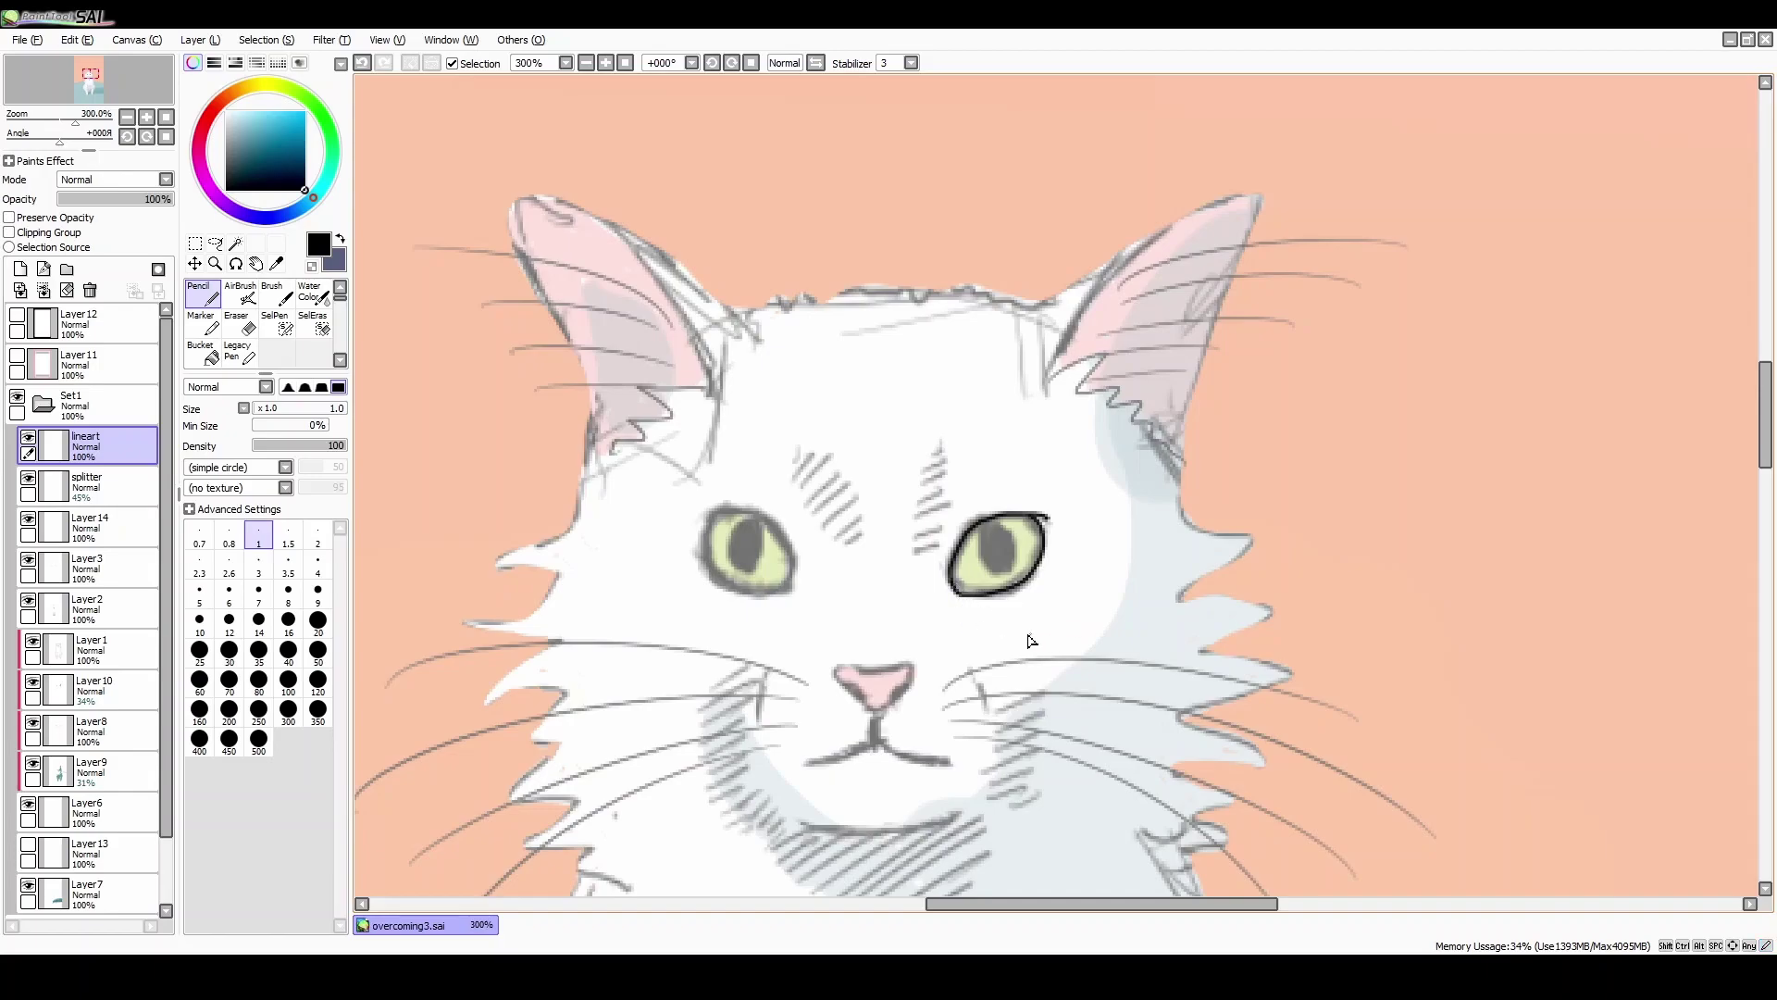
{"action": "key", "text": "ctrl+z"}
{"action": "left_click_drag", "start_coordinate": [796, 560], "coordinate": [790, 581]}
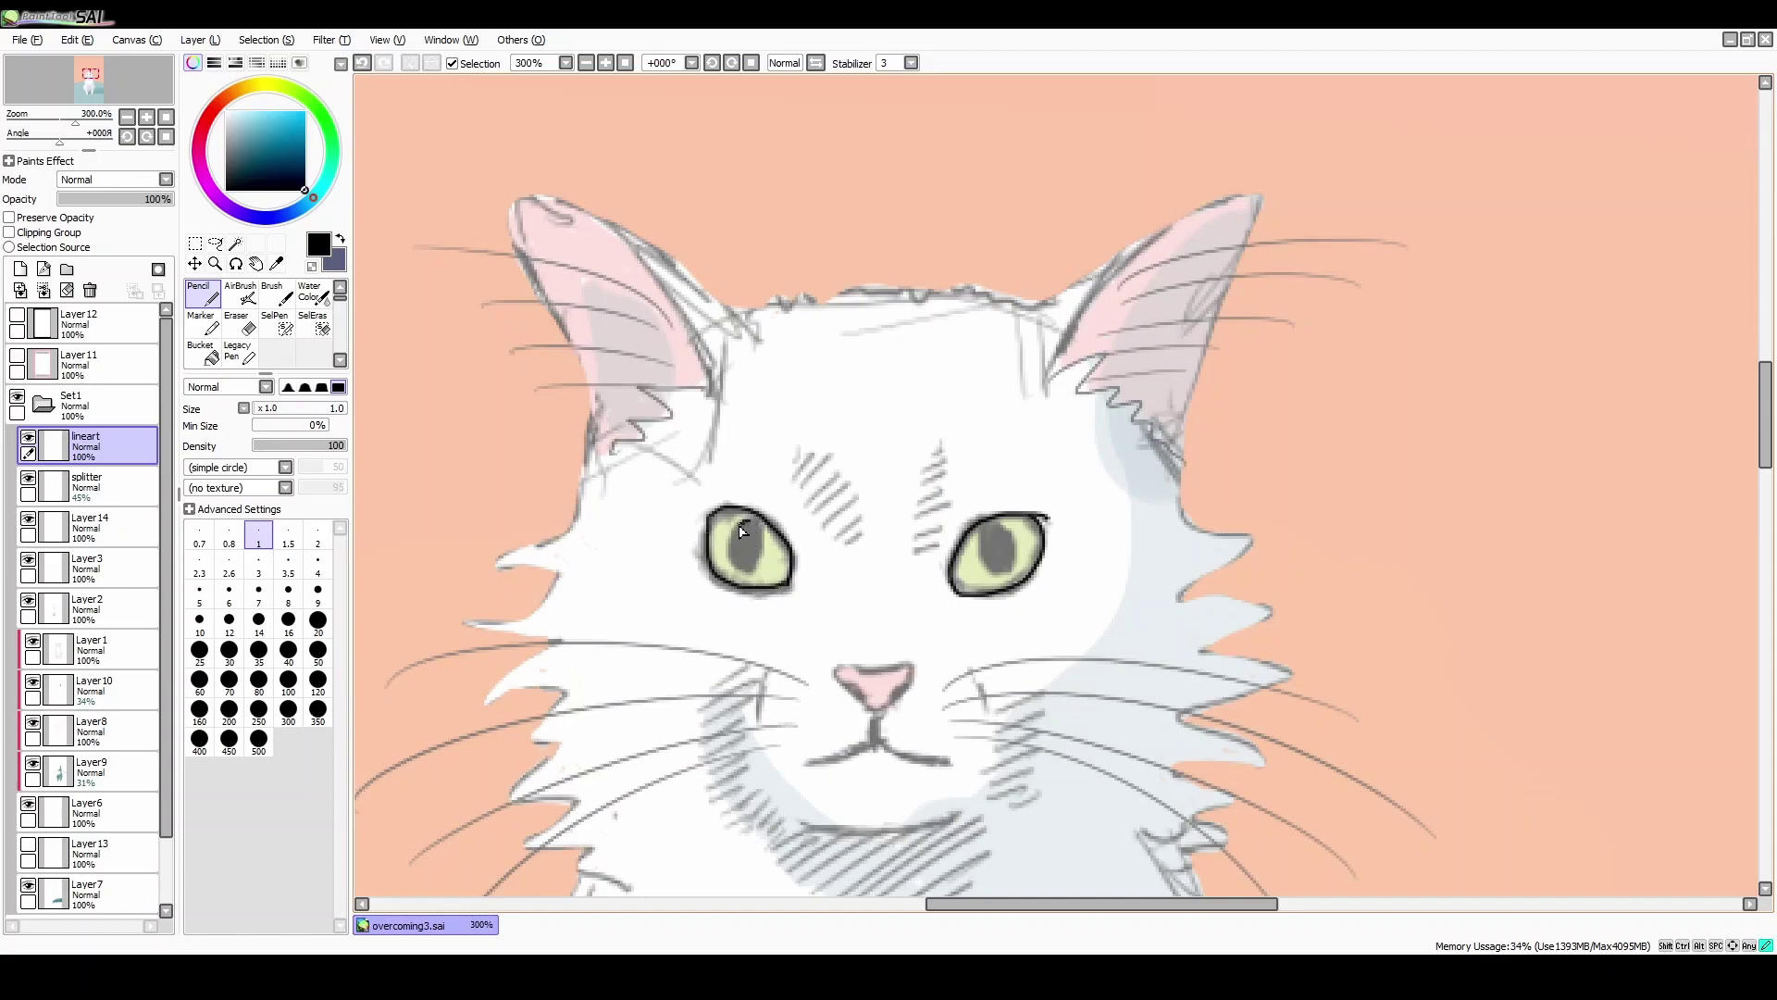
{"action": "left_click_drag", "start_coordinate": [995, 532], "coordinate": [983, 546]}
{"action": "key", "text": "ctrl+z"}
{"action": "left_click", "coordinate": [987, 523]}
Step: Ink the head's contour from the jagged crown fur around the shaded side's ear and down the spiky cheek
{"action": "left_click_drag", "start_coordinate": [734, 311], "coordinate": [937, 294]}
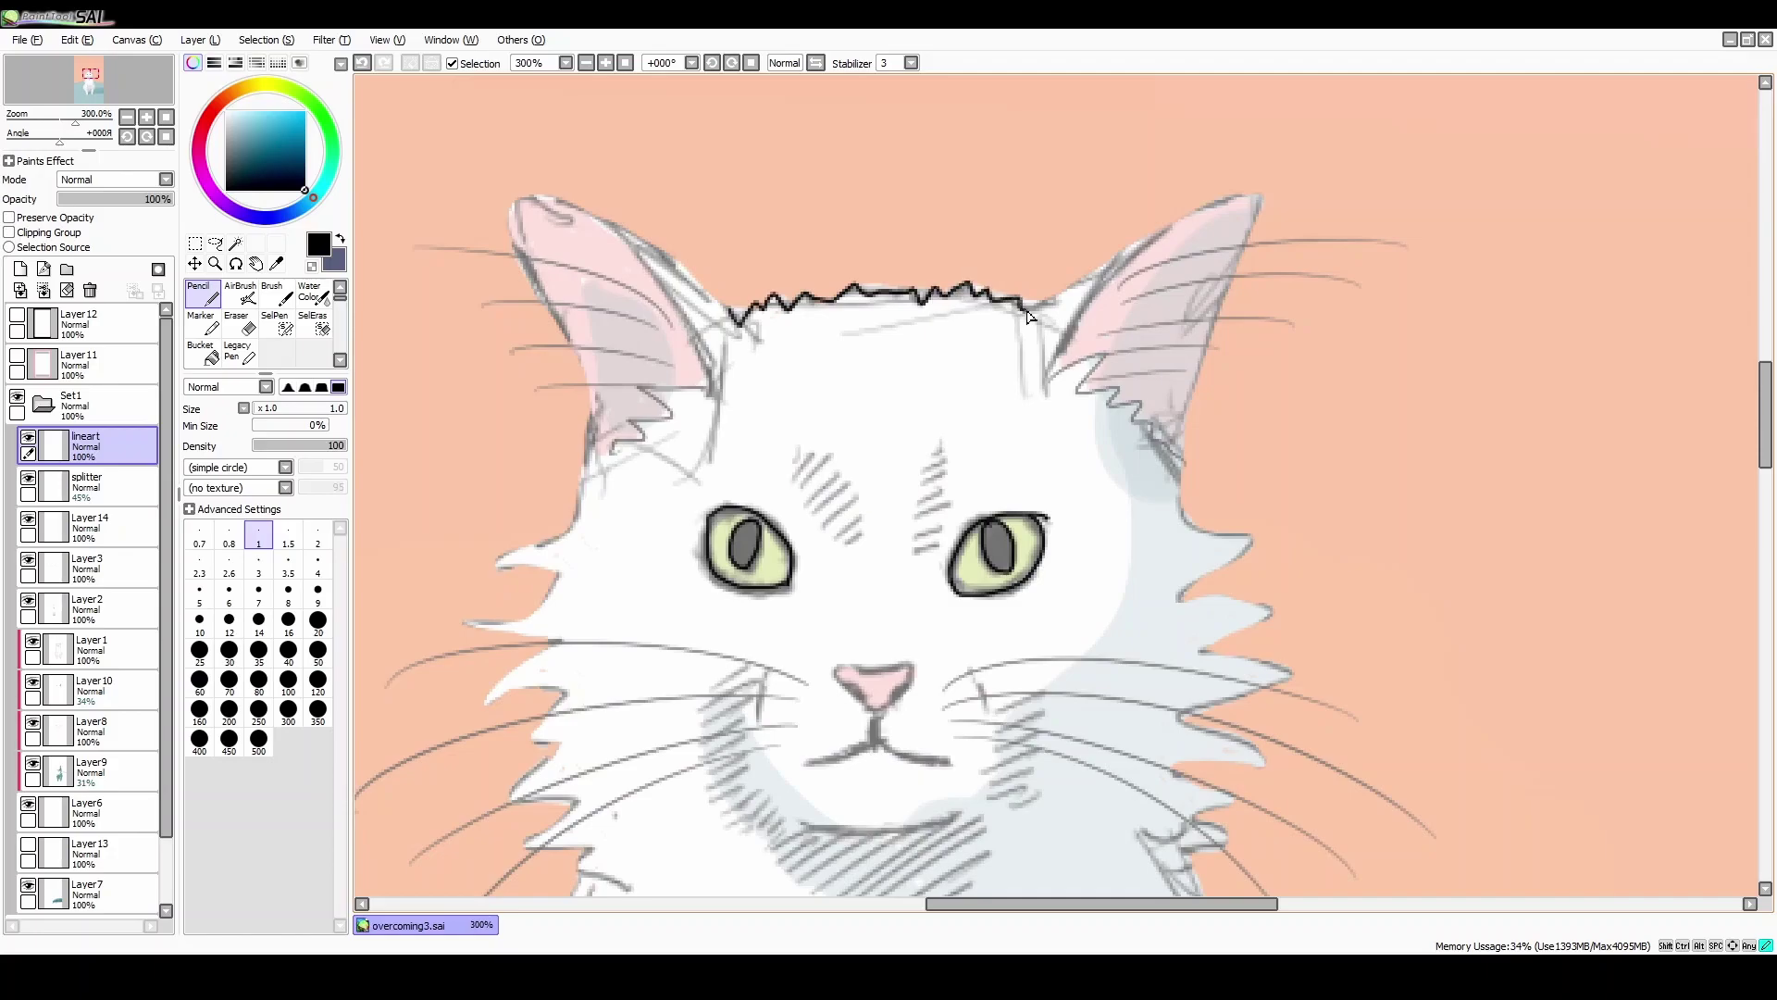
{"action": "mouse_move", "coordinate": [1041, 320]}
{"action": "left_mouse_down"}
{"action": "mouse_move", "coordinate": [1214, 203]}
{"action": "mouse_move", "coordinate": [1257, 197]}
{"action": "mouse_move", "coordinate": [1262, 215]}
{"action": "mouse_move", "coordinate": [1259, 199]}
{"action": "mouse_move", "coordinate": [1177, 437]}
{"action": "left_mouse_up"}
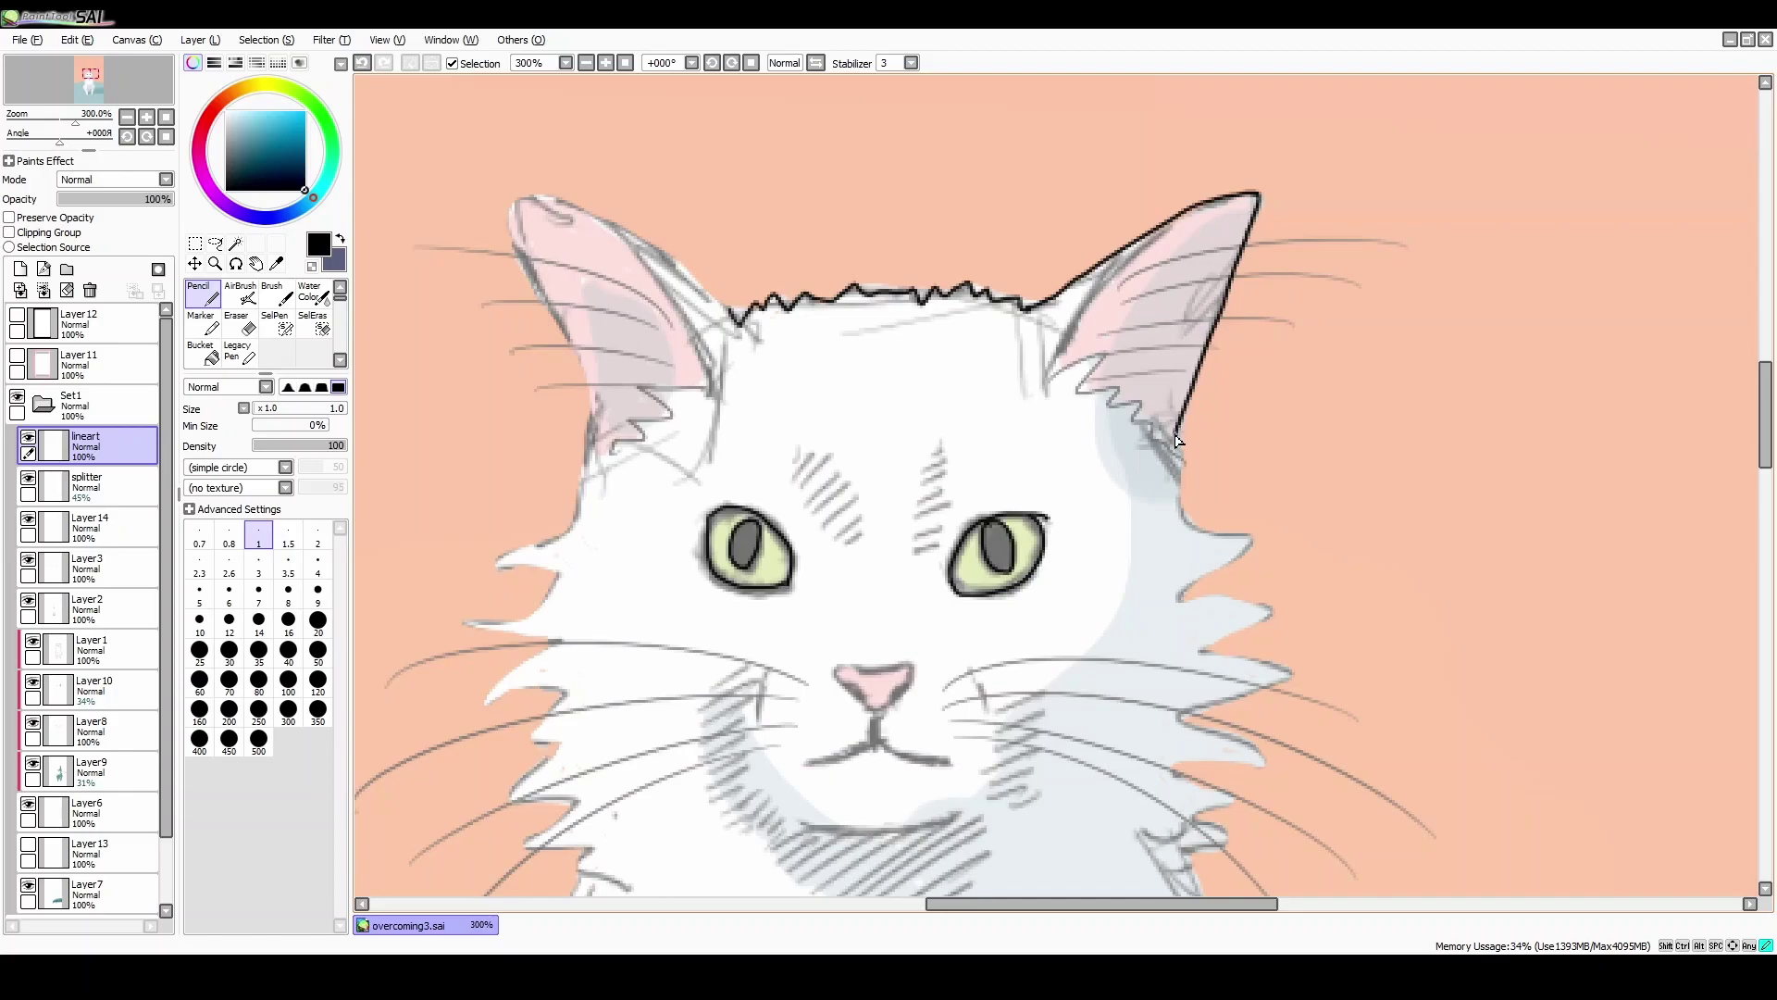
{"action": "mouse_move", "coordinate": [1046, 387]}
{"action": "left_mouse_down"}
{"action": "mouse_move", "coordinate": [1103, 282]}
{"action": "mouse_move", "coordinate": [1168, 231]}
{"action": "left_mouse_up"}
{"action": "mouse_move", "coordinate": [1046, 382]}
{"action": "left_mouse_down"}
{"action": "mouse_move", "coordinate": [1099, 359]}
{"action": "mouse_move", "coordinate": [1079, 399]}
{"action": "mouse_move", "coordinate": [1112, 386]}
{"action": "mouse_move", "coordinate": [1177, 457]}
{"action": "mouse_move", "coordinate": [1192, 526]}
{"action": "left_mouse_up"}
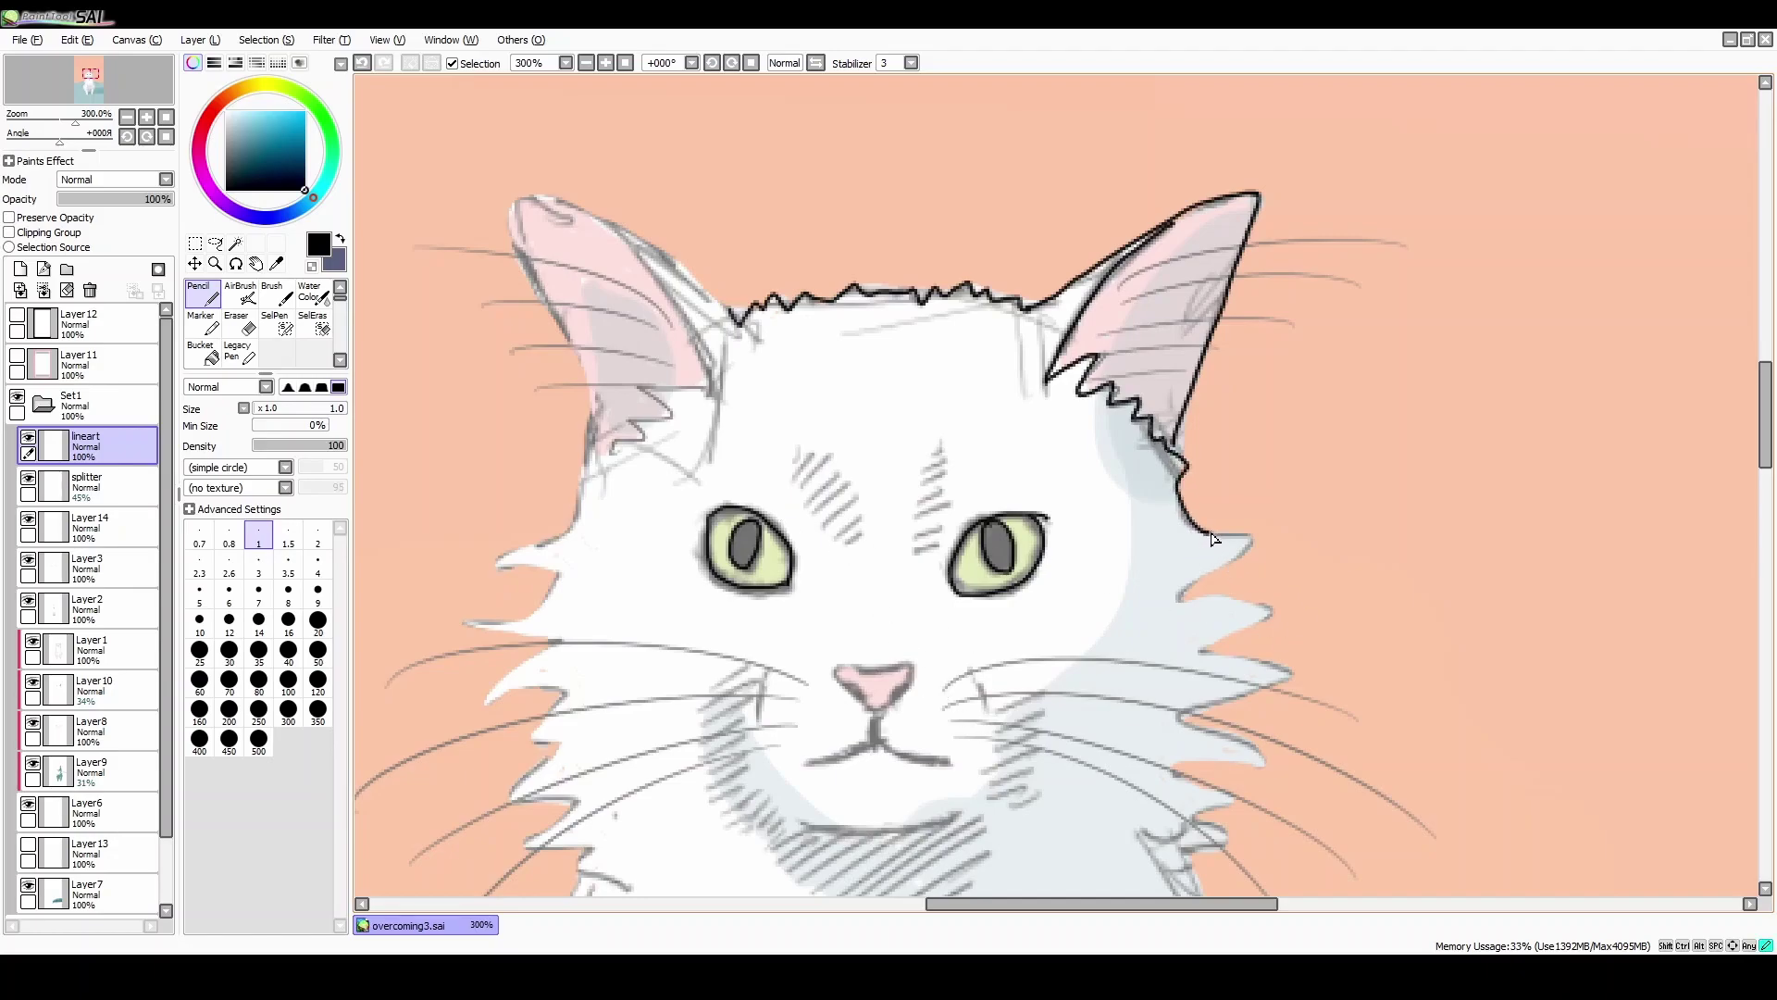
{"action": "mouse_move", "coordinate": [1231, 562]}
{"action": "left_mouse_down"}
{"action": "mouse_move", "coordinate": [1178, 600]}
{"action": "mouse_move", "coordinate": [1269, 612]}
{"action": "mouse_move", "coordinate": [1201, 652]}
{"action": "mouse_move", "coordinate": [1290, 675]}
{"action": "mouse_move", "coordinate": [1208, 711]}
{"action": "mouse_move", "coordinate": [1203, 740]}
{"action": "mouse_move", "coordinate": [1259, 767]}
{"action": "mouse_move", "coordinate": [1197, 768]}
{"action": "mouse_move", "coordinate": [1217, 794]}
{"action": "mouse_move", "coordinate": [1197, 826]}
{"action": "left_mouse_up"}
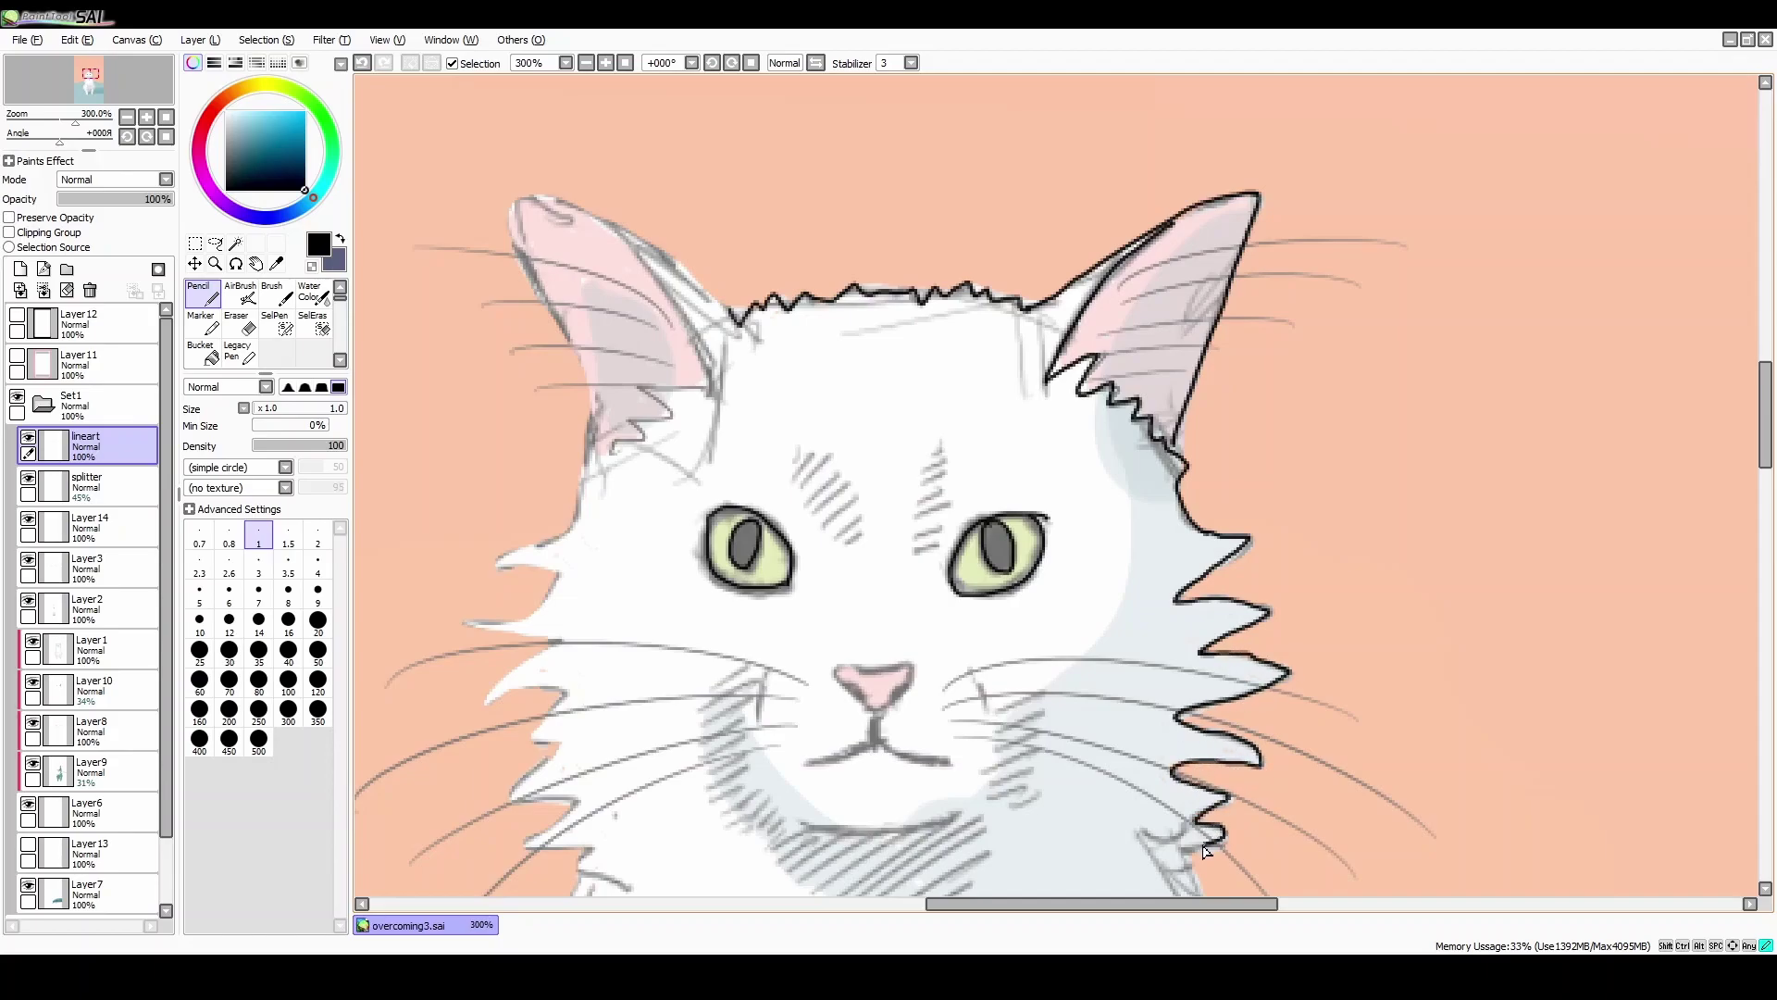
Step: Flip the canvas view horizontally and ink the other ear with its folded tip and inner fur tufts
{"action": "left_click", "coordinate": [816, 63]}
{"action": "left_click_drag", "start_coordinate": [727, 904], "coordinate": [1188, 900]}
{"action": "mouse_move", "coordinate": [948, 319]}
{"action": "left_mouse_down"}
{"action": "mouse_move", "coordinate": [1094, 216]}
{"action": "mouse_move", "coordinate": [1164, 204]}
{"action": "mouse_move", "coordinate": [1093, 403]}
{"action": "mouse_move", "coordinate": [1113, 535]}
{"action": "left_mouse_up"}
{"action": "key", "text": "ctrl+z"}
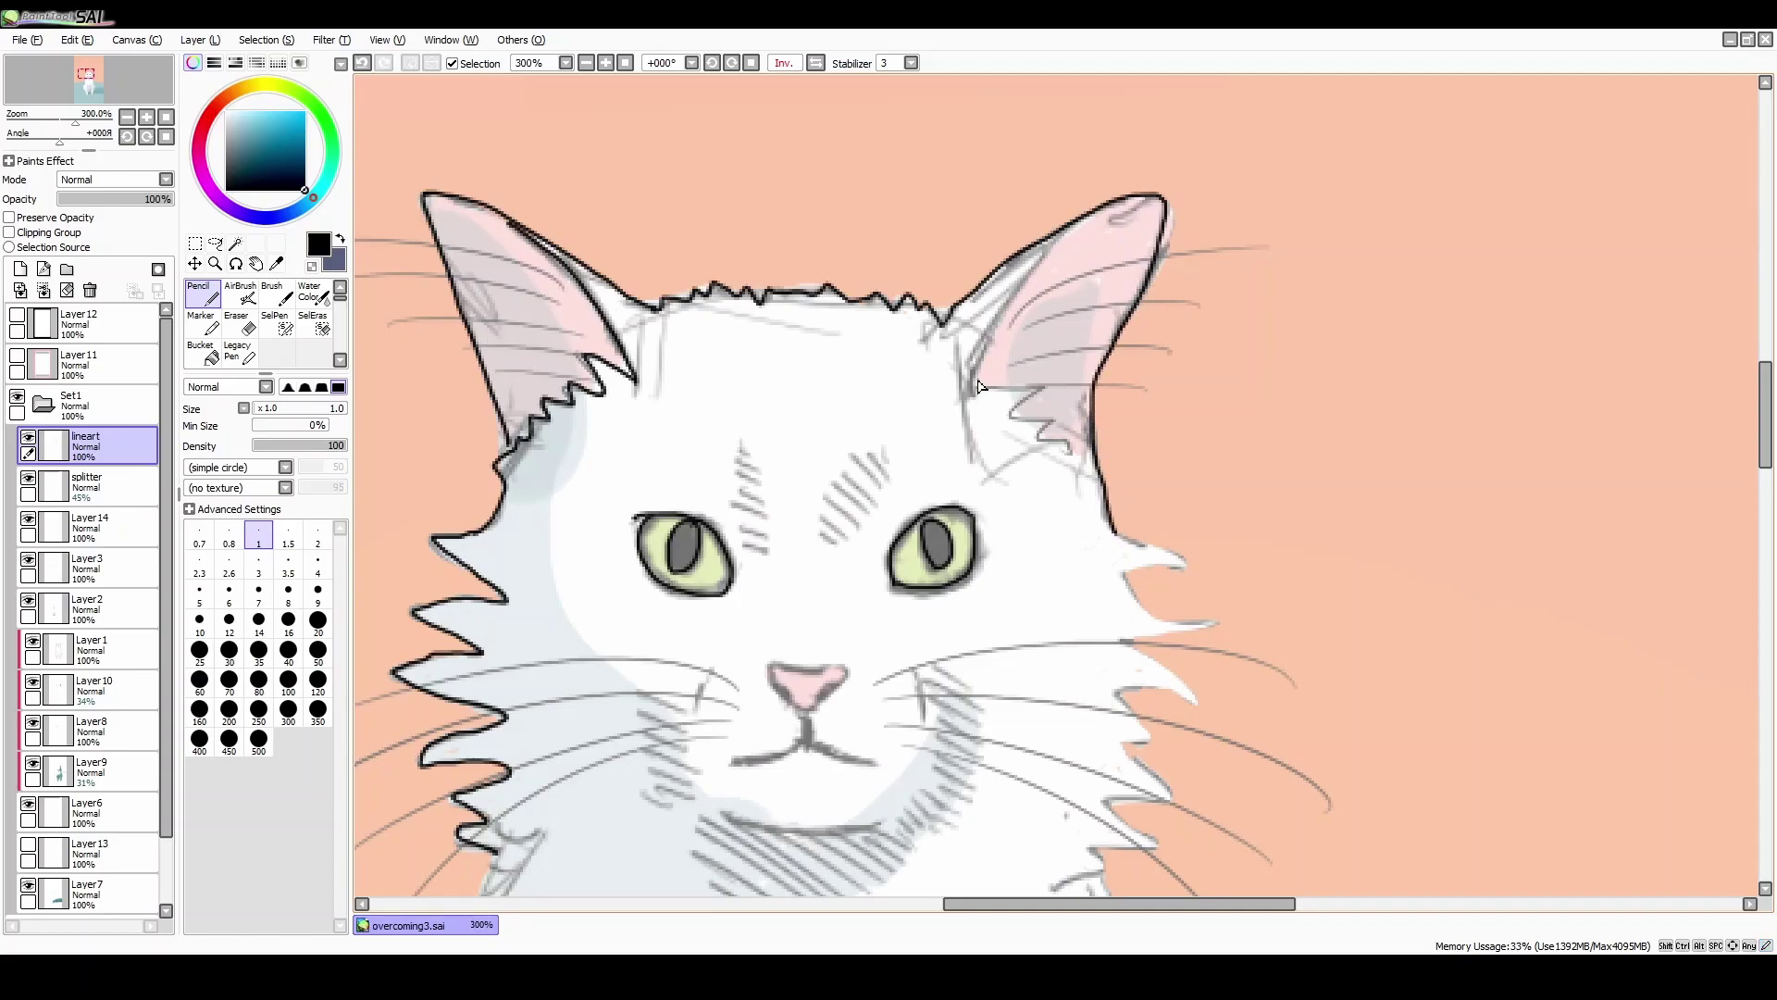
{"action": "mouse_move", "coordinate": [981, 387]}
{"action": "left_mouse_down"}
{"action": "mouse_move", "coordinate": [1009, 305]}
{"action": "mouse_move", "coordinate": [1074, 227]}
{"action": "mouse_move", "coordinate": [1145, 220]}
{"action": "left_mouse_up"}
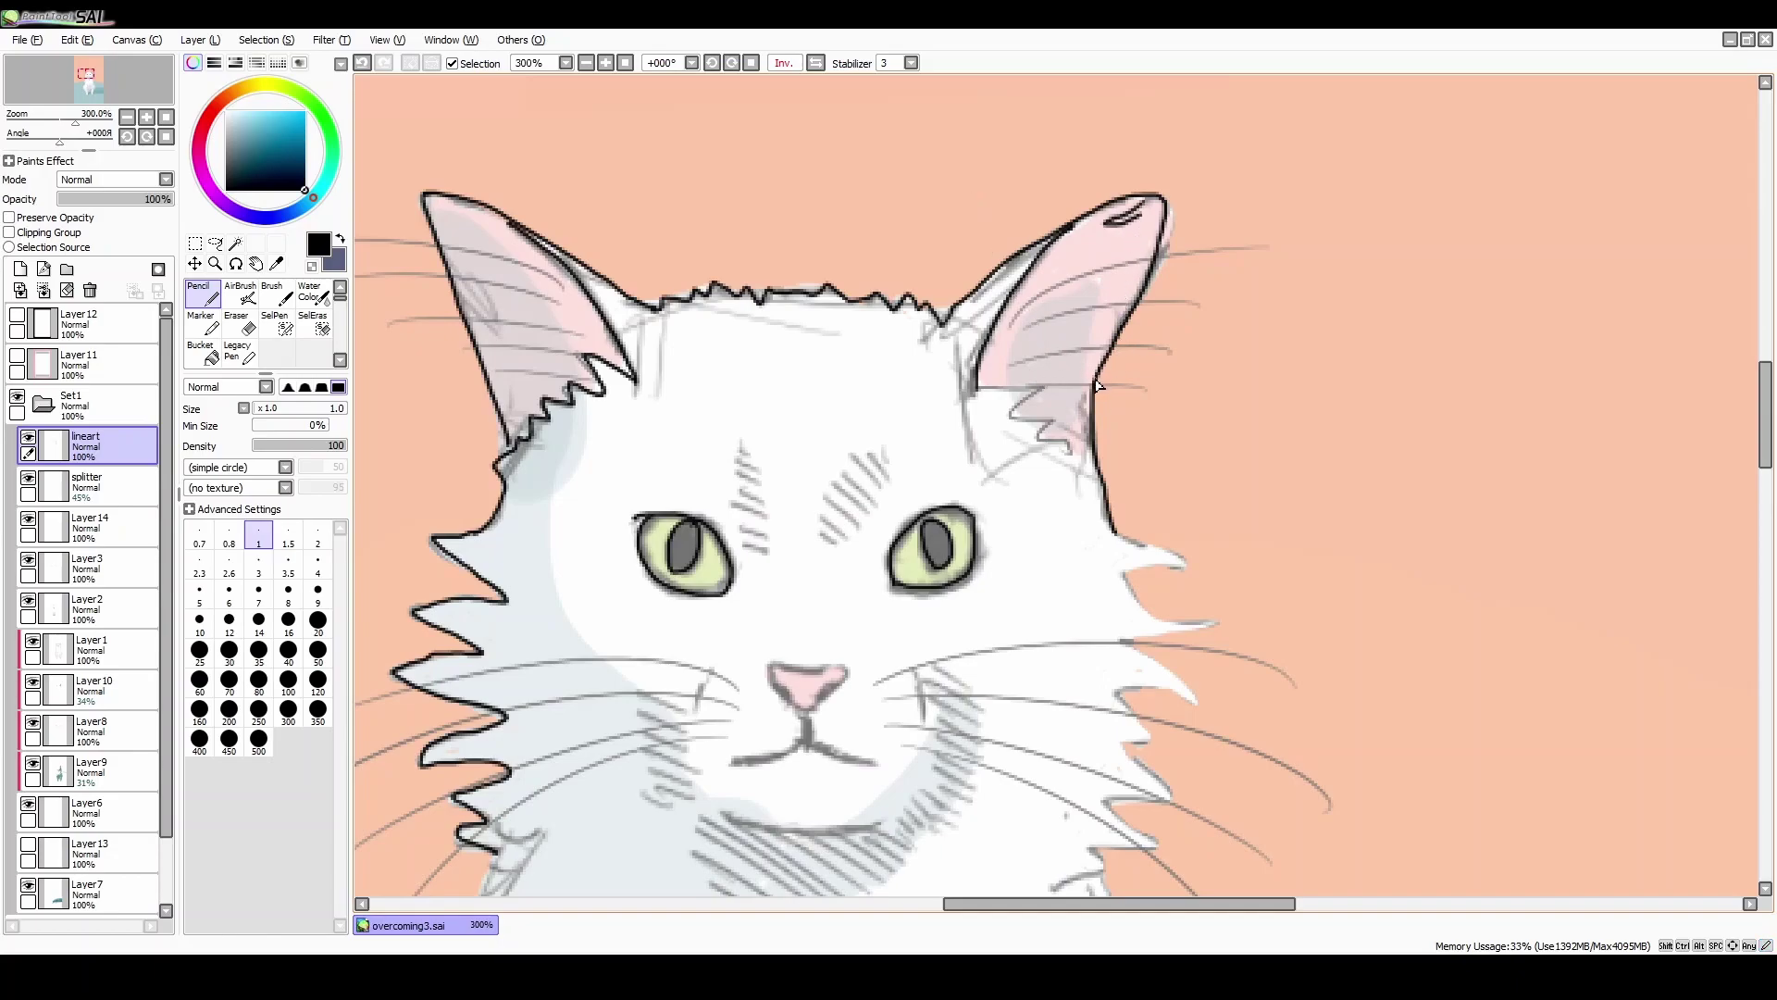
{"action": "mouse_move", "coordinate": [979, 389]}
{"action": "left_mouse_down"}
{"action": "mouse_move", "coordinate": [1036, 390]}
{"action": "mouse_move", "coordinate": [1010, 418]}
{"action": "mouse_move", "coordinate": [1054, 422]}
{"action": "mouse_move", "coordinate": [1088, 467]}
{"action": "left_mouse_up"}
{"action": "left_click_drag", "start_coordinate": [1089, 396], "coordinate": [1101, 488]}
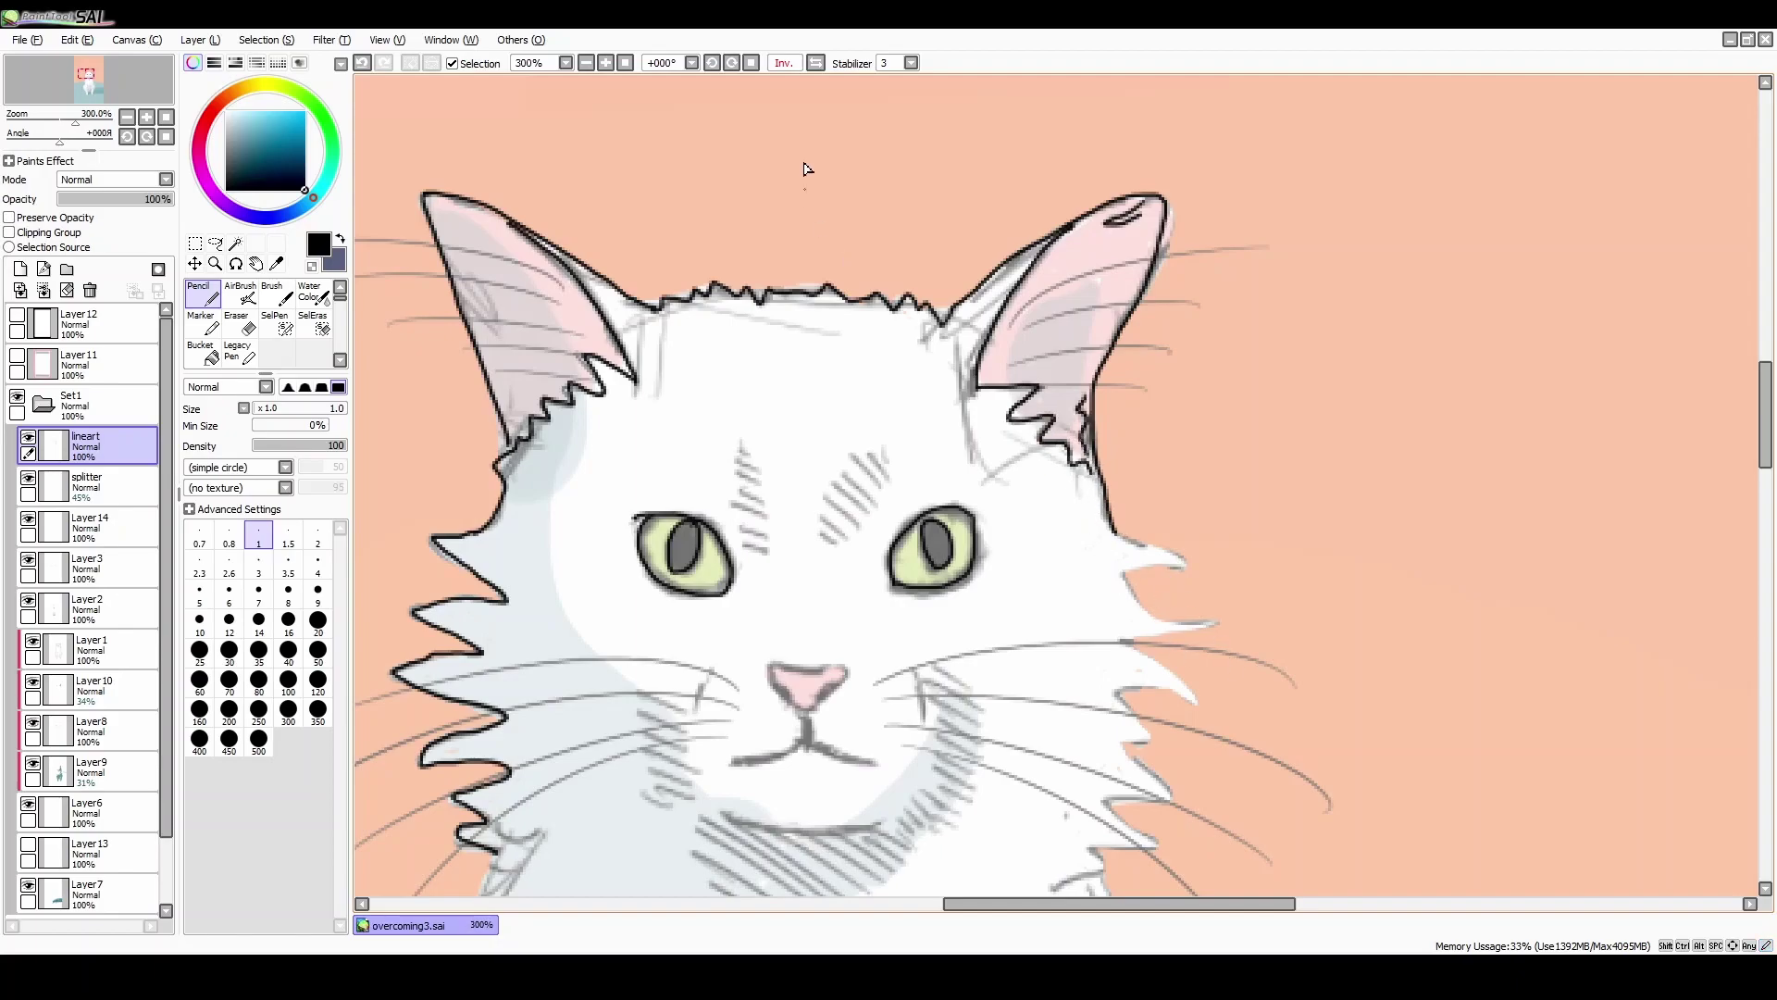
Step: Restore the unflipped view, rotate it to -22°, and ink the spiky fur along the unshaded cheek
{"action": "left_click", "coordinate": [815, 63]}
{"action": "left_click", "coordinate": [711, 63]}
{"action": "left_click", "coordinate": [711, 63]}
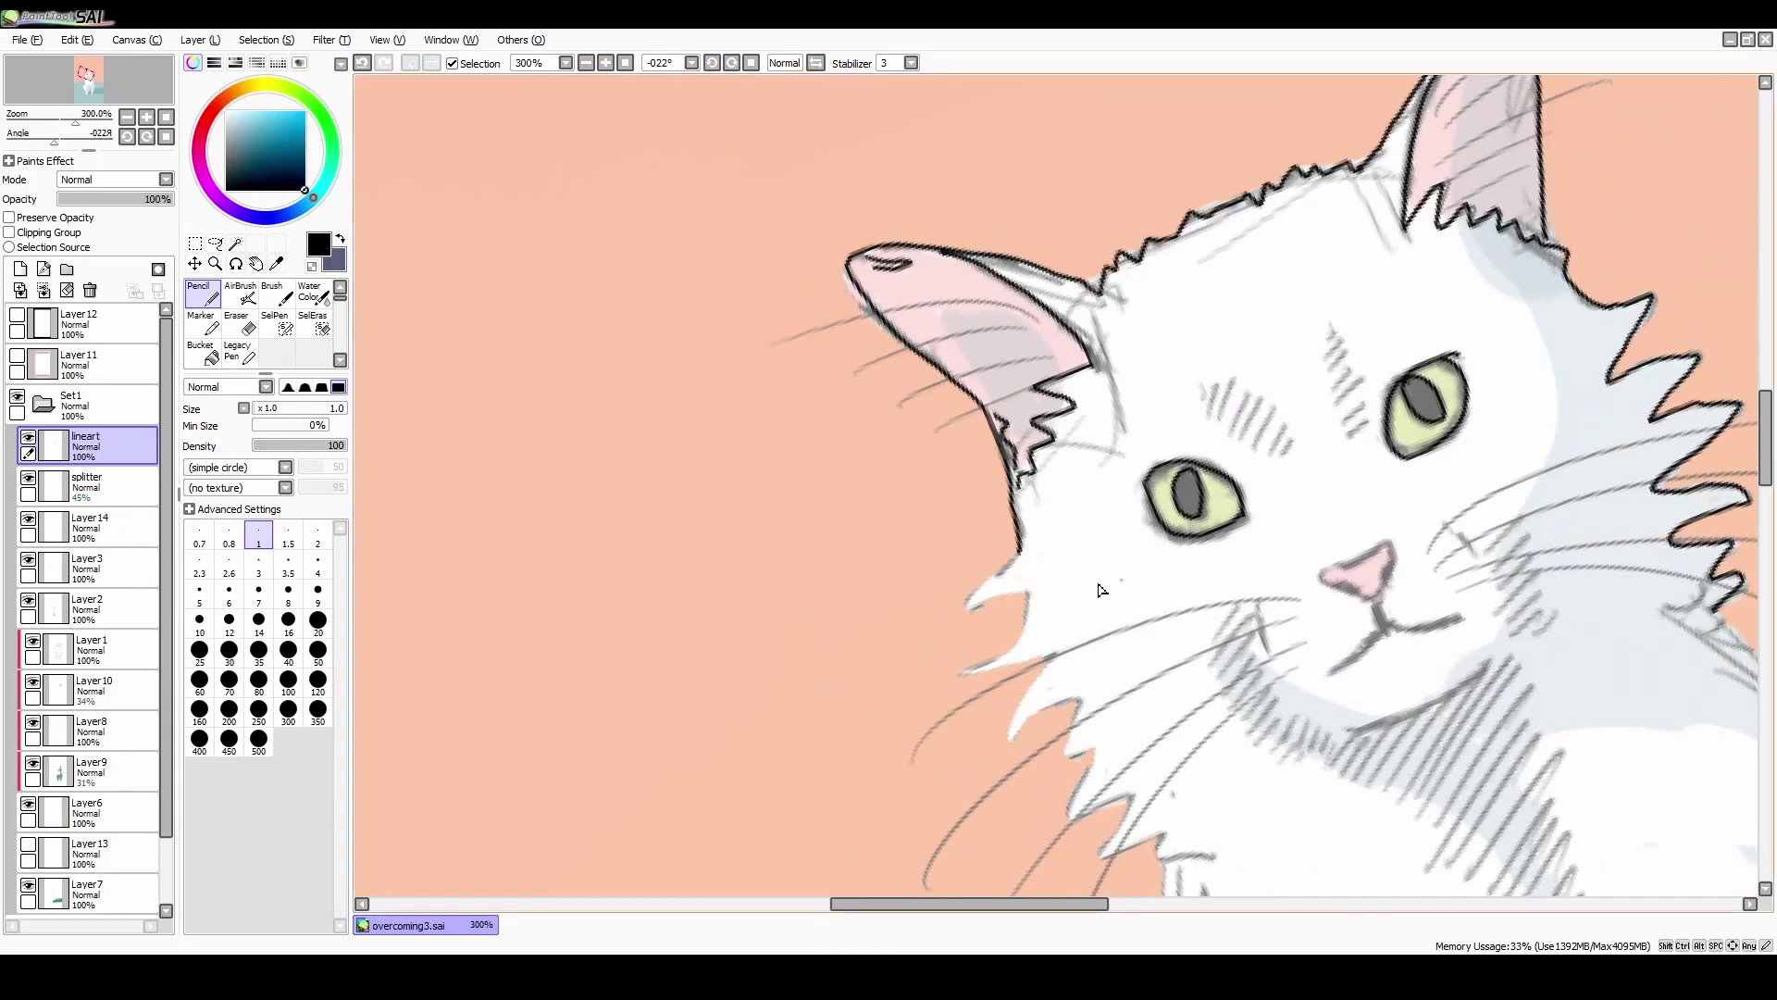
{"action": "mouse_move", "coordinate": [1022, 556]}
{"action": "left_mouse_down"}
{"action": "mouse_move", "coordinate": [967, 608]}
{"action": "mouse_move", "coordinate": [1027, 609]}
{"action": "mouse_move", "coordinate": [976, 669]}
{"action": "mouse_move", "coordinate": [1057, 666]}
{"action": "mouse_move", "coordinate": [1013, 724]}
{"action": "mouse_move", "coordinate": [1080, 710]}
{"action": "mouse_move", "coordinate": [1067, 744]}
{"action": "mouse_move", "coordinate": [1097, 755]}
{"action": "mouse_move", "coordinate": [1073, 825]}
{"action": "mouse_move", "coordinate": [1132, 812]}
{"action": "mouse_move", "coordinate": [1096, 858]}
{"action": "mouse_move", "coordinate": [1164, 832]}
{"action": "left_mouse_up"}
Step: Ink the body contour below the unshaded cheek, from the neck down over the shoulder, with its fur tufts
{"action": "left_click_drag", "start_coordinate": [1764, 439], "coordinate": [1764, 491]}
{"action": "left_click_drag", "start_coordinate": [1081, 905], "coordinate": [1158, 907]}
{"action": "mouse_move", "coordinate": [774, 396]}
{"action": "left_mouse_down"}
{"action": "mouse_move", "coordinate": [815, 420]}
{"action": "mouse_move", "coordinate": [770, 435]}
{"action": "mouse_move", "coordinate": [807, 726]}
{"action": "mouse_move", "coordinate": [827, 797]}
{"action": "mouse_move", "coordinate": [850, 807]}
{"action": "mouse_move", "coordinate": [836, 813]}
{"action": "mouse_move", "coordinate": [898, 651]}
{"action": "mouse_move", "coordinate": [912, 887]}
{"action": "left_mouse_up"}
{"action": "mouse_move", "coordinate": [849, 761]}
{"action": "left_mouse_down"}
{"action": "mouse_move", "coordinate": [862, 820]}
{"action": "mouse_move", "coordinate": [888, 765]}
{"action": "left_mouse_up"}
{"action": "left_click_drag", "start_coordinate": [1766, 505], "coordinate": [1766, 555]}
{"action": "mouse_move", "coordinate": [911, 469]}
{"action": "left_mouse_down"}
{"action": "mouse_move", "coordinate": [874, 549]}
{"action": "mouse_move", "coordinate": [913, 535]}
{"action": "mouse_move", "coordinate": [951, 616]}
{"action": "mouse_move", "coordinate": [963, 501]}
{"action": "mouse_move", "coordinate": [874, 627]}
{"action": "mouse_move", "coordinate": [864, 713]}
{"action": "mouse_move", "coordinate": [896, 738]}
{"action": "left_mouse_up"}
Step: Ink the pointed fur tufts along the haunch and upper front leg on the unshaded side of the body
{"action": "scroll", "coordinate": [1063, 358], "scroll_direction": "down", "scroll_amount": 3}
{"action": "left_click_drag", "start_coordinate": [980, 233], "coordinate": [943, 382]}
{"action": "key", "text": "ctrl+z"}
{"action": "mouse_move", "coordinate": [980, 225]}
{"action": "left_mouse_down"}
{"action": "mouse_move", "coordinate": [925, 413]}
{"action": "mouse_move", "coordinate": [1029, 318]}
{"action": "mouse_move", "coordinate": [1001, 436]}
{"action": "mouse_move", "coordinate": [1077, 379]}
{"action": "left_mouse_up"}
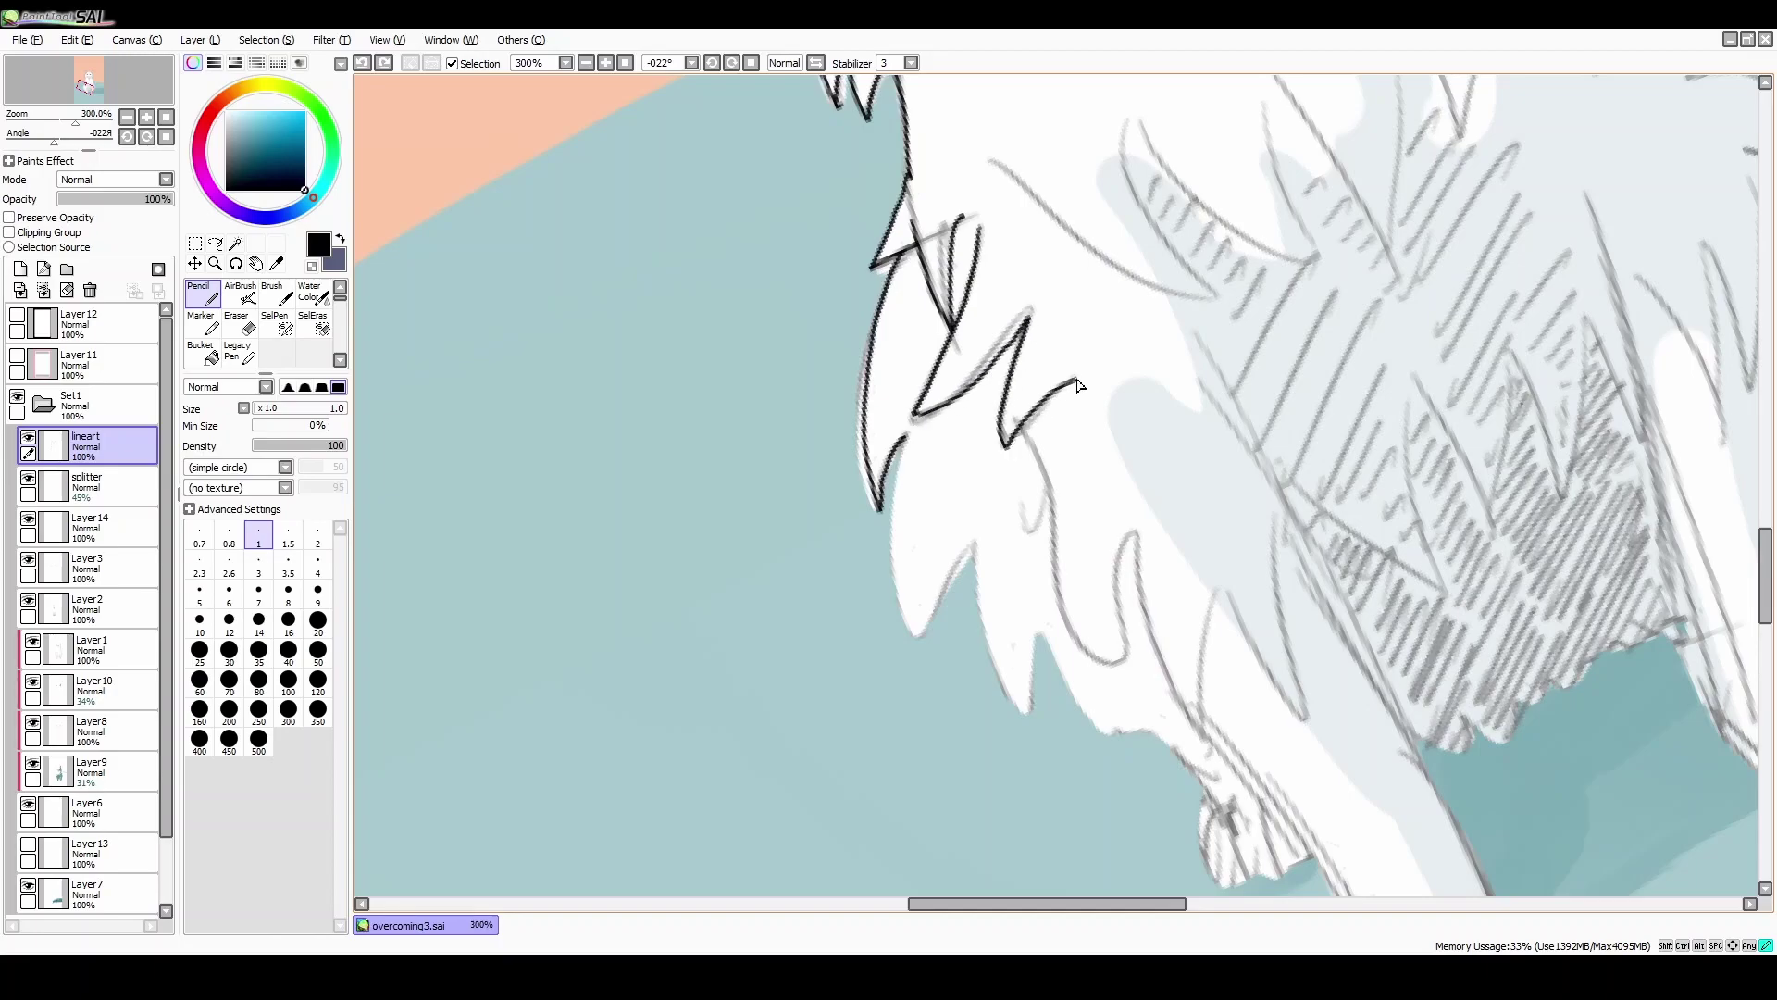
{"action": "mouse_move", "coordinate": [904, 441]}
{"action": "left_mouse_down"}
{"action": "mouse_move", "coordinate": [890, 513]}
{"action": "mouse_move", "coordinate": [914, 640]}
{"action": "mouse_move", "coordinate": [975, 540]}
{"action": "mouse_move", "coordinate": [1013, 699]}
{"action": "mouse_move", "coordinate": [1033, 696]}
{"action": "mouse_move", "coordinate": [1044, 628]}
{"action": "left_mouse_up"}
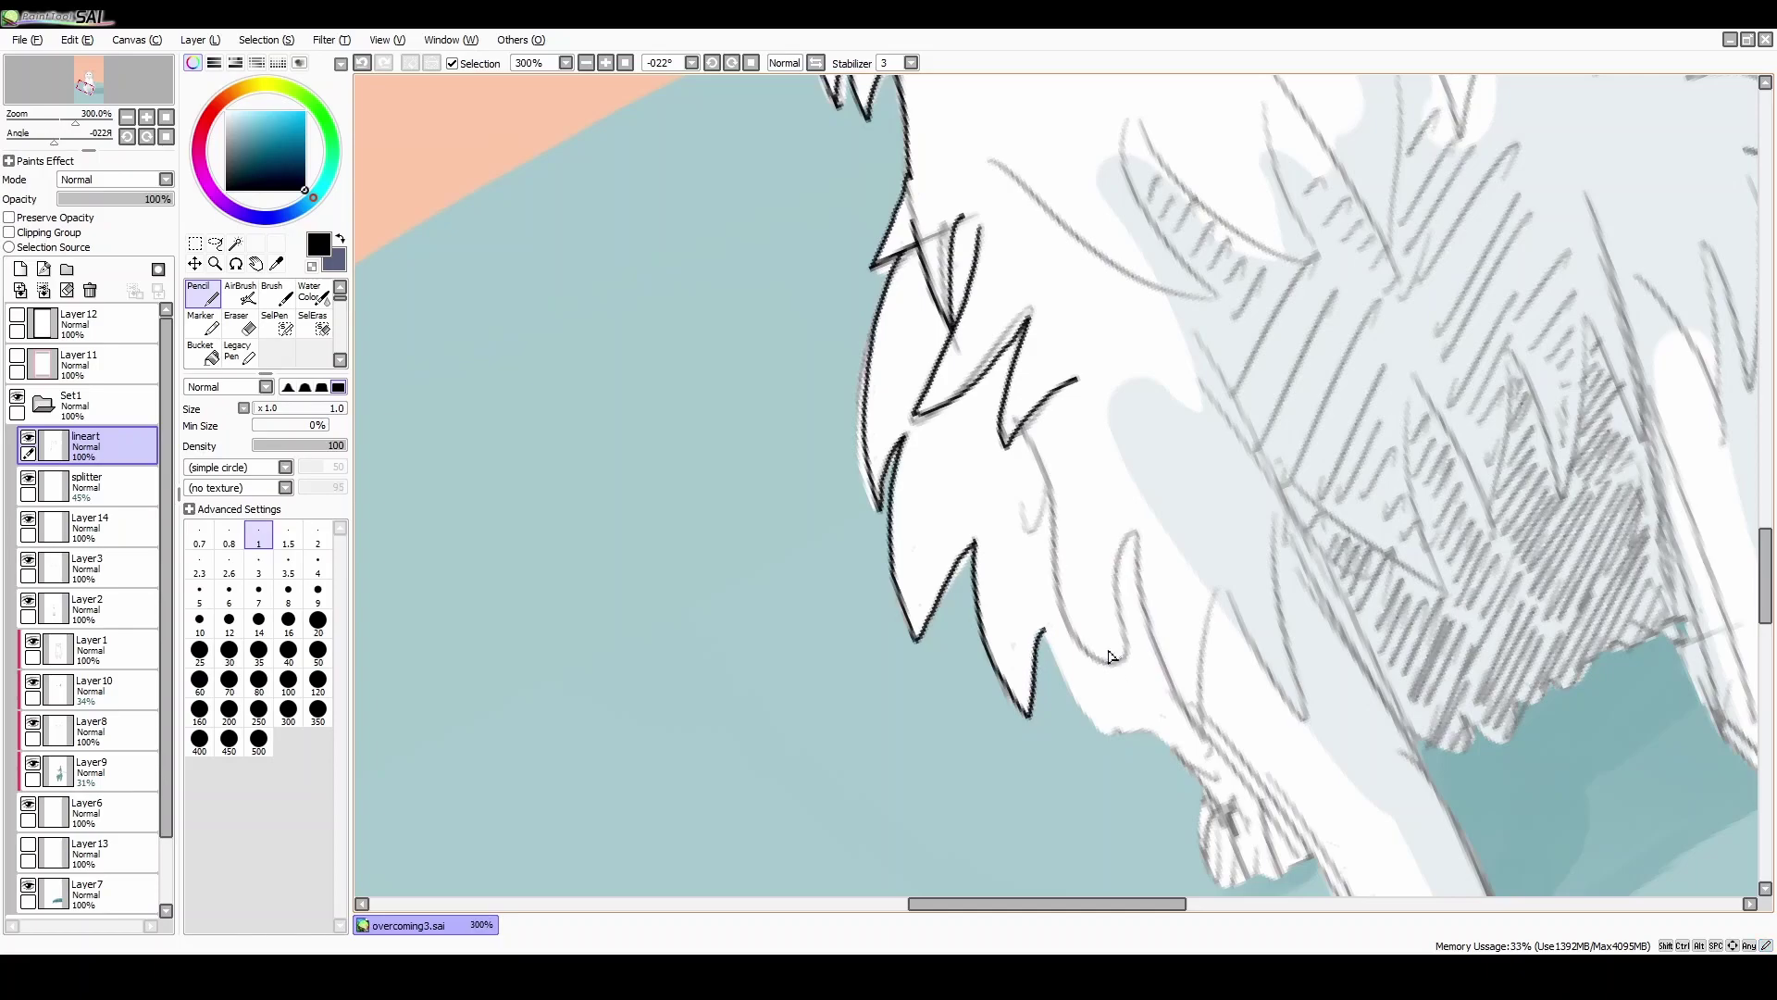
{"action": "mouse_move", "coordinate": [1025, 428]}
{"action": "left_mouse_down"}
{"action": "mouse_move", "coordinate": [1065, 619]}
{"action": "mouse_move", "coordinate": [1122, 654]}
{"action": "mouse_move", "coordinate": [1136, 546]}
{"action": "mouse_move", "coordinate": [1211, 736]}
{"action": "mouse_move", "coordinate": [1210, 608]}
{"action": "mouse_move", "coordinate": [1307, 720]}
{"action": "left_mouse_up"}
{"action": "left_click_drag", "start_coordinate": [1274, 515], "coordinate": [1309, 727]}
Step: Reset the canvas rotation and ink the hind paw with its toes and the neighbouring front leg's outer edge
{"action": "left_click", "coordinate": [751, 63]}
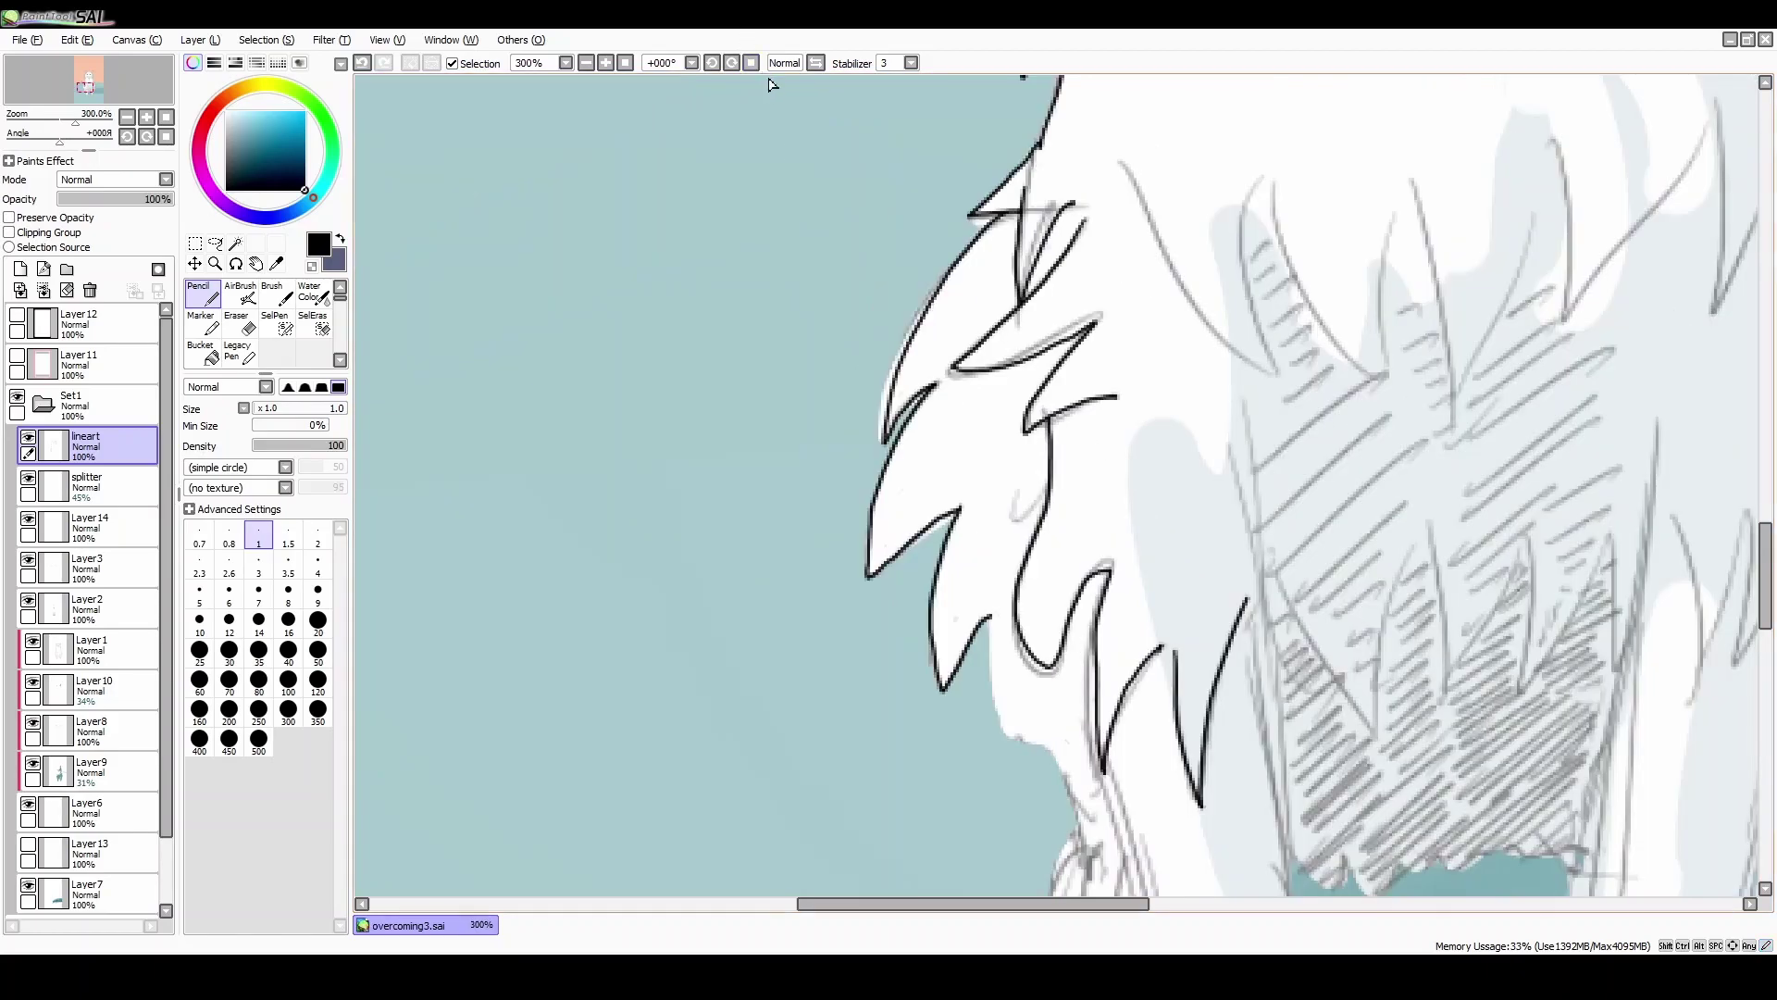
{"action": "left_click_drag", "start_coordinate": [1764, 548], "coordinate": [1738, 583]}
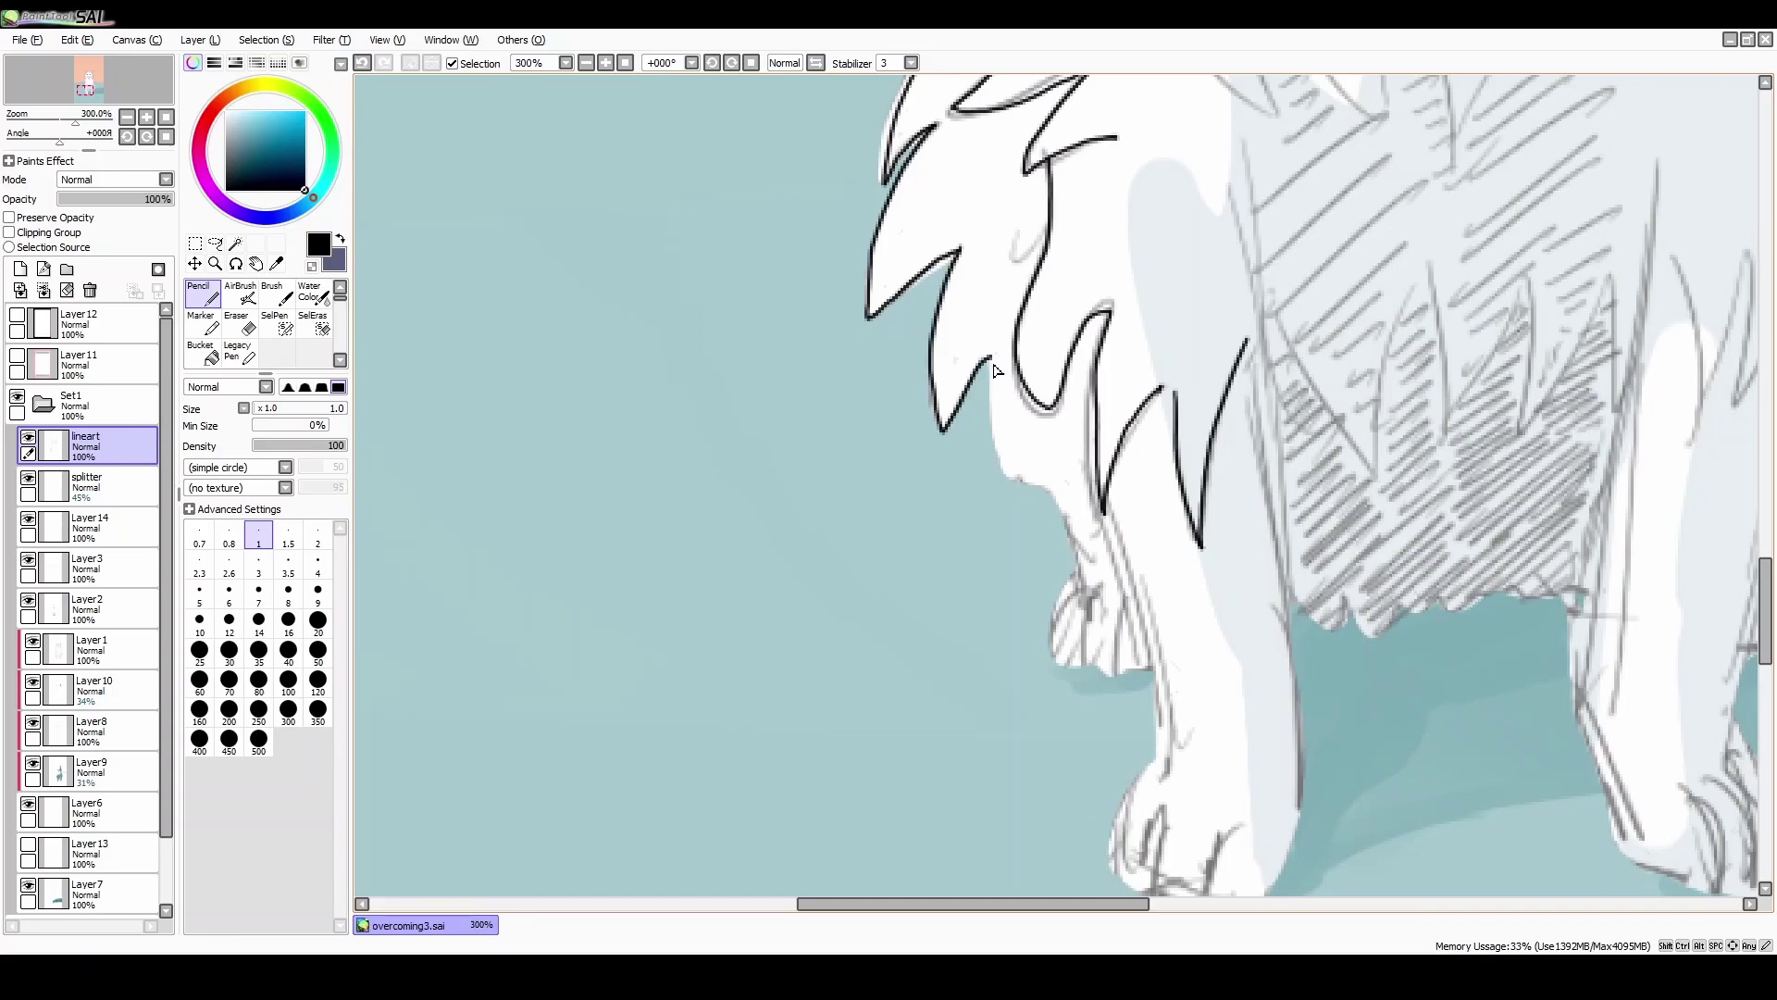
{"action": "mouse_move", "coordinate": [1018, 224]}
{"action": "left_mouse_down"}
{"action": "mouse_move", "coordinate": [1011, 262]}
{"action": "mouse_move", "coordinate": [1039, 240]}
{"action": "left_mouse_up"}
{"action": "mouse_move", "coordinate": [992, 365]}
{"action": "left_mouse_down"}
{"action": "mouse_move", "coordinate": [995, 442]}
{"action": "mouse_move", "coordinate": [1079, 562]}
{"action": "mouse_move", "coordinate": [1055, 669]}
{"action": "mouse_move", "coordinate": [1114, 678]}
{"action": "left_mouse_up"}
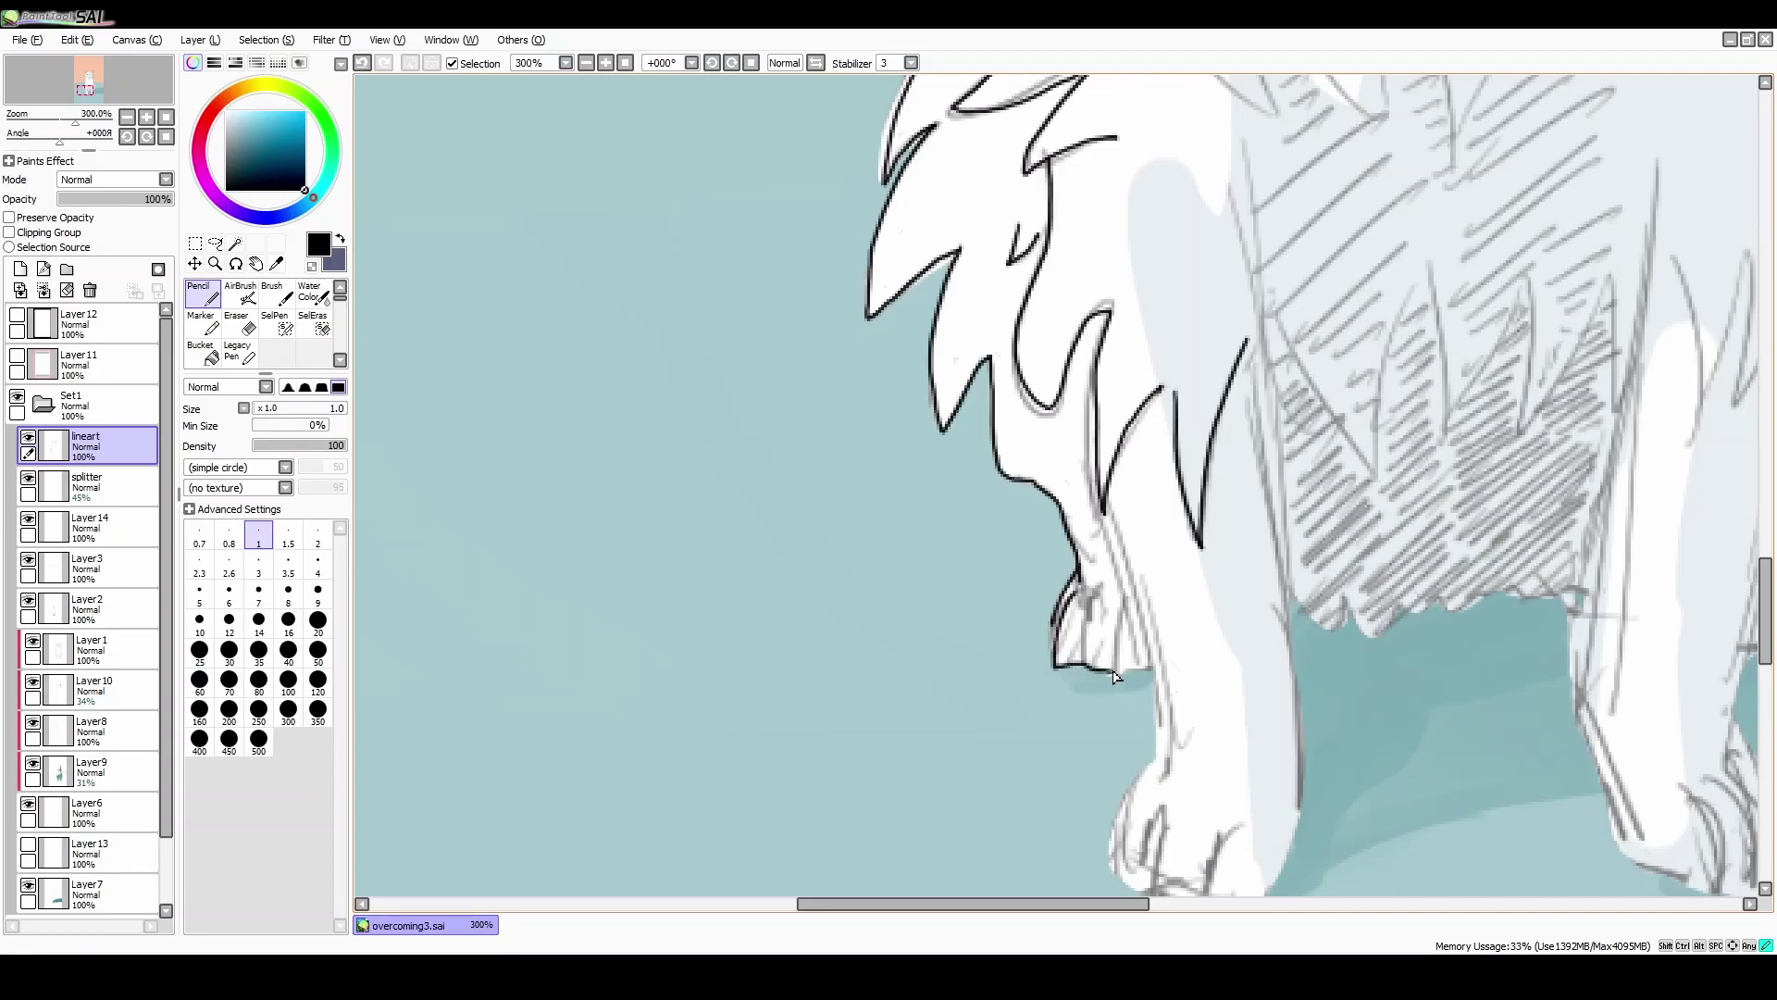
{"action": "mouse_move", "coordinate": [1099, 584]}
{"action": "left_mouse_down"}
{"action": "mouse_move", "coordinate": [1086, 666]}
{"action": "mouse_move", "coordinate": [1126, 663]}
{"action": "left_mouse_up"}
{"action": "mouse_move", "coordinate": [1109, 505]}
{"action": "left_mouse_down"}
{"action": "mouse_move", "coordinate": [1161, 699]}
{"action": "mouse_move", "coordinate": [1159, 776]}
{"action": "left_mouse_up"}
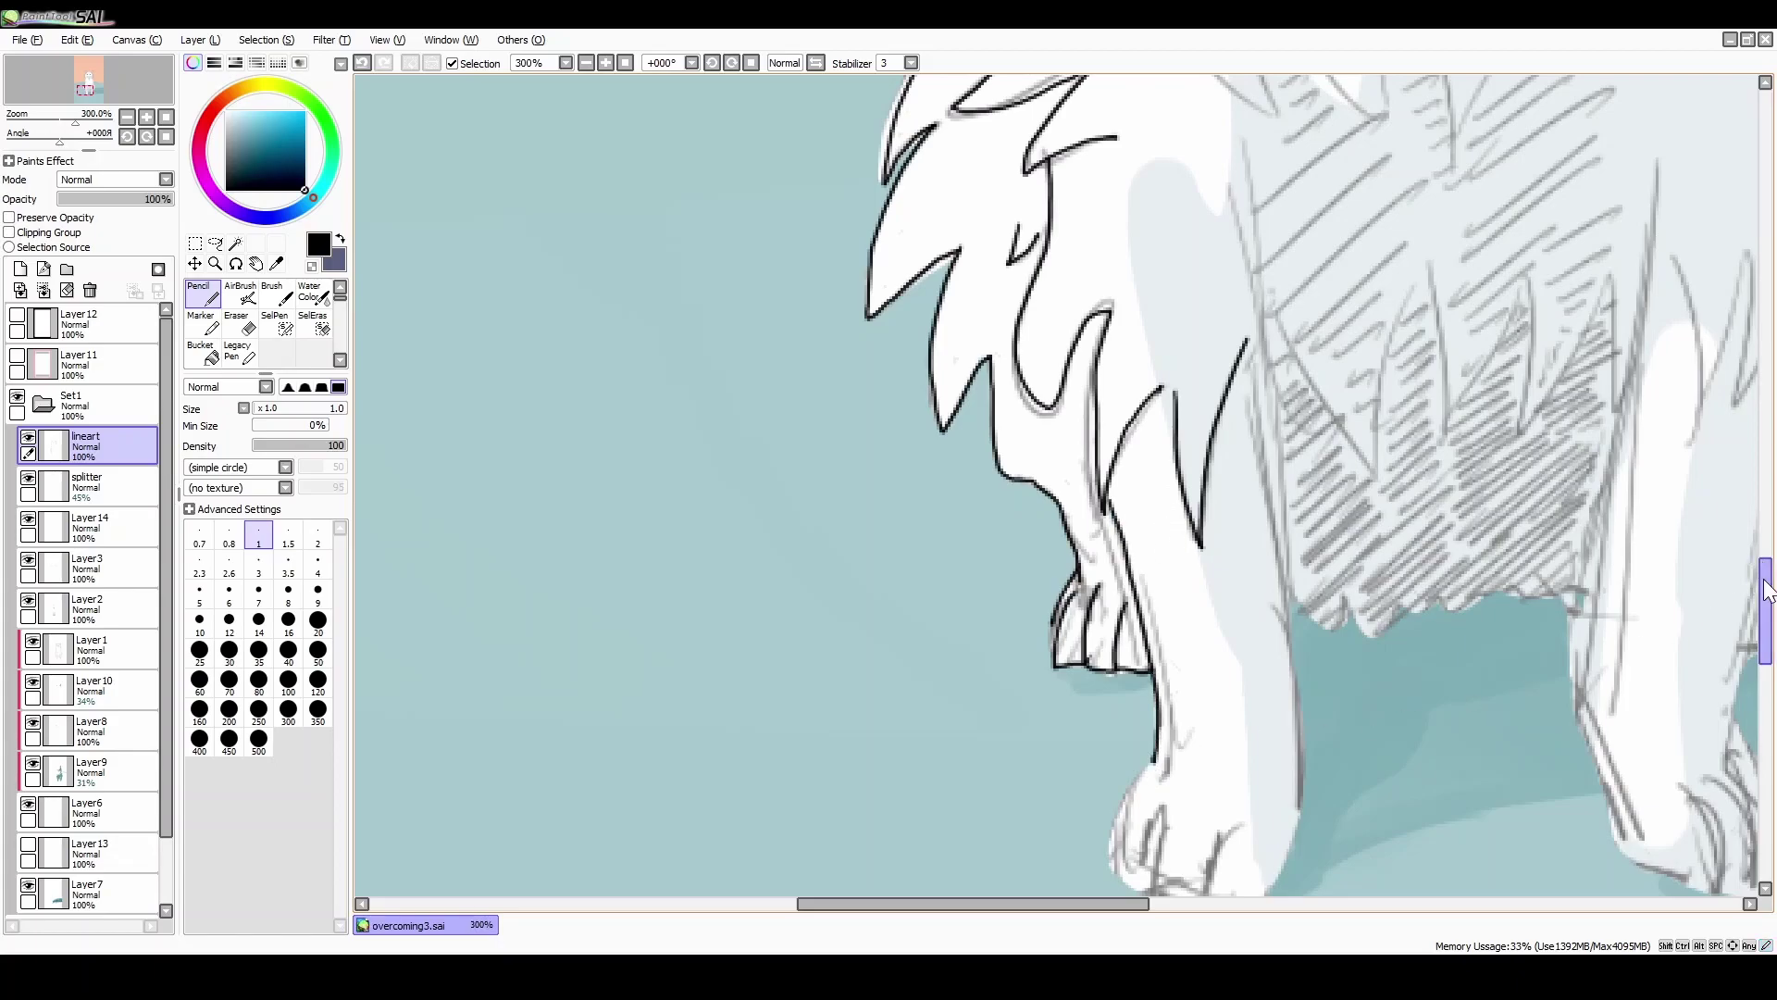
Step: Ink the unshaded side's front paw with its toes and complete the inner edge of that front leg
{"action": "left_click_drag", "start_coordinate": [1766, 589], "coordinate": [1766, 617]}
{"action": "left_click_drag", "start_coordinate": [1139, 905], "coordinate": [1202, 906]}
{"action": "mouse_move", "coordinate": [905, 567]}
{"action": "left_mouse_down"}
{"action": "mouse_move", "coordinate": [871, 611]}
{"action": "mouse_move", "coordinate": [871, 668]}
{"action": "left_mouse_up"}
{"action": "mouse_move", "coordinate": [919, 605]}
{"action": "left_mouse_down"}
{"action": "mouse_move", "coordinate": [903, 684]}
{"action": "mouse_move", "coordinate": [875, 671]}
{"action": "mouse_move", "coordinate": [910, 686]}
{"action": "left_mouse_up"}
{"action": "left_click_drag", "start_coordinate": [909, 680], "coordinate": [963, 691]}
{"action": "mouse_move", "coordinate": [977, 616]}
{"action": "left_mouse_down"}
{"action": "mouse_move", "coordinate": [965, 684]}
{"action": "mouse_move", "coordinate": [983, 695]}
{"action": "mouse_move", "coordinate": [1024, 692]}
{"action": "mouse_move", "coordinate": [1049, 637]}
{"action": "left_mouse_up"}
{"action": "scroll", "coordinate": [1492, 570], "scroll_direction": "up", "scroll_amount": 3}
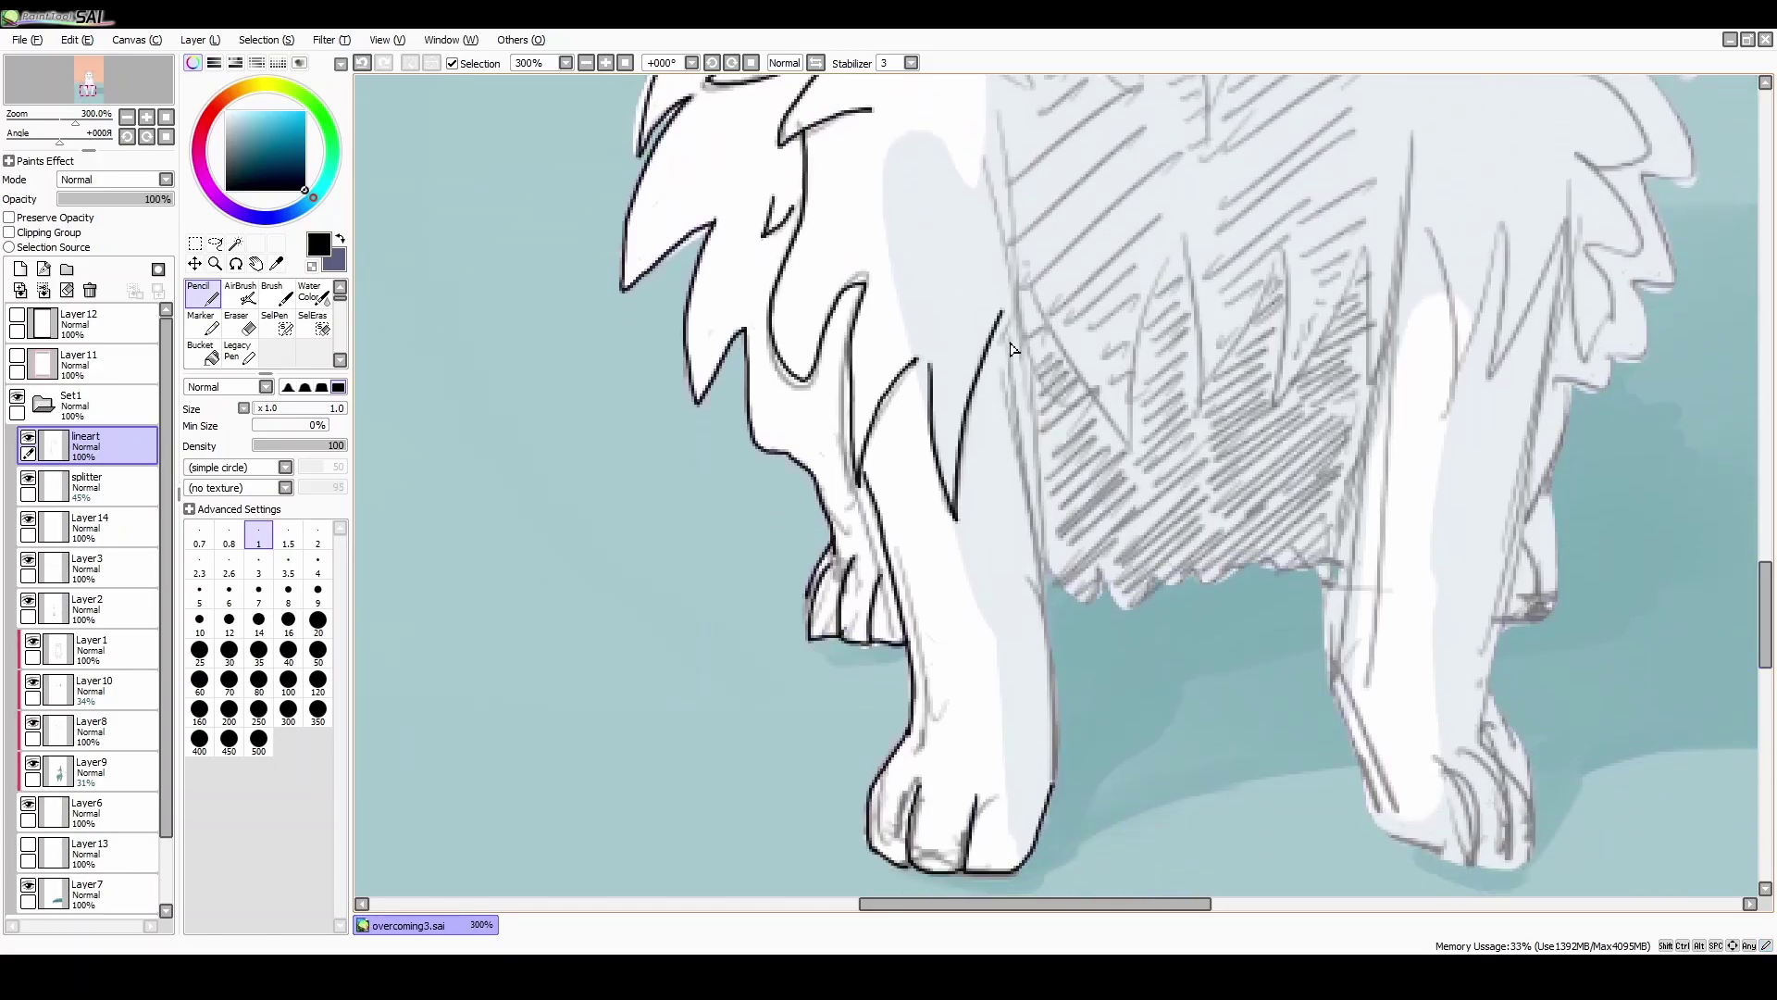
{"action": "left_click_drag", "start_coordinate": [1009, 338], "coordinate": [1058, 774]}
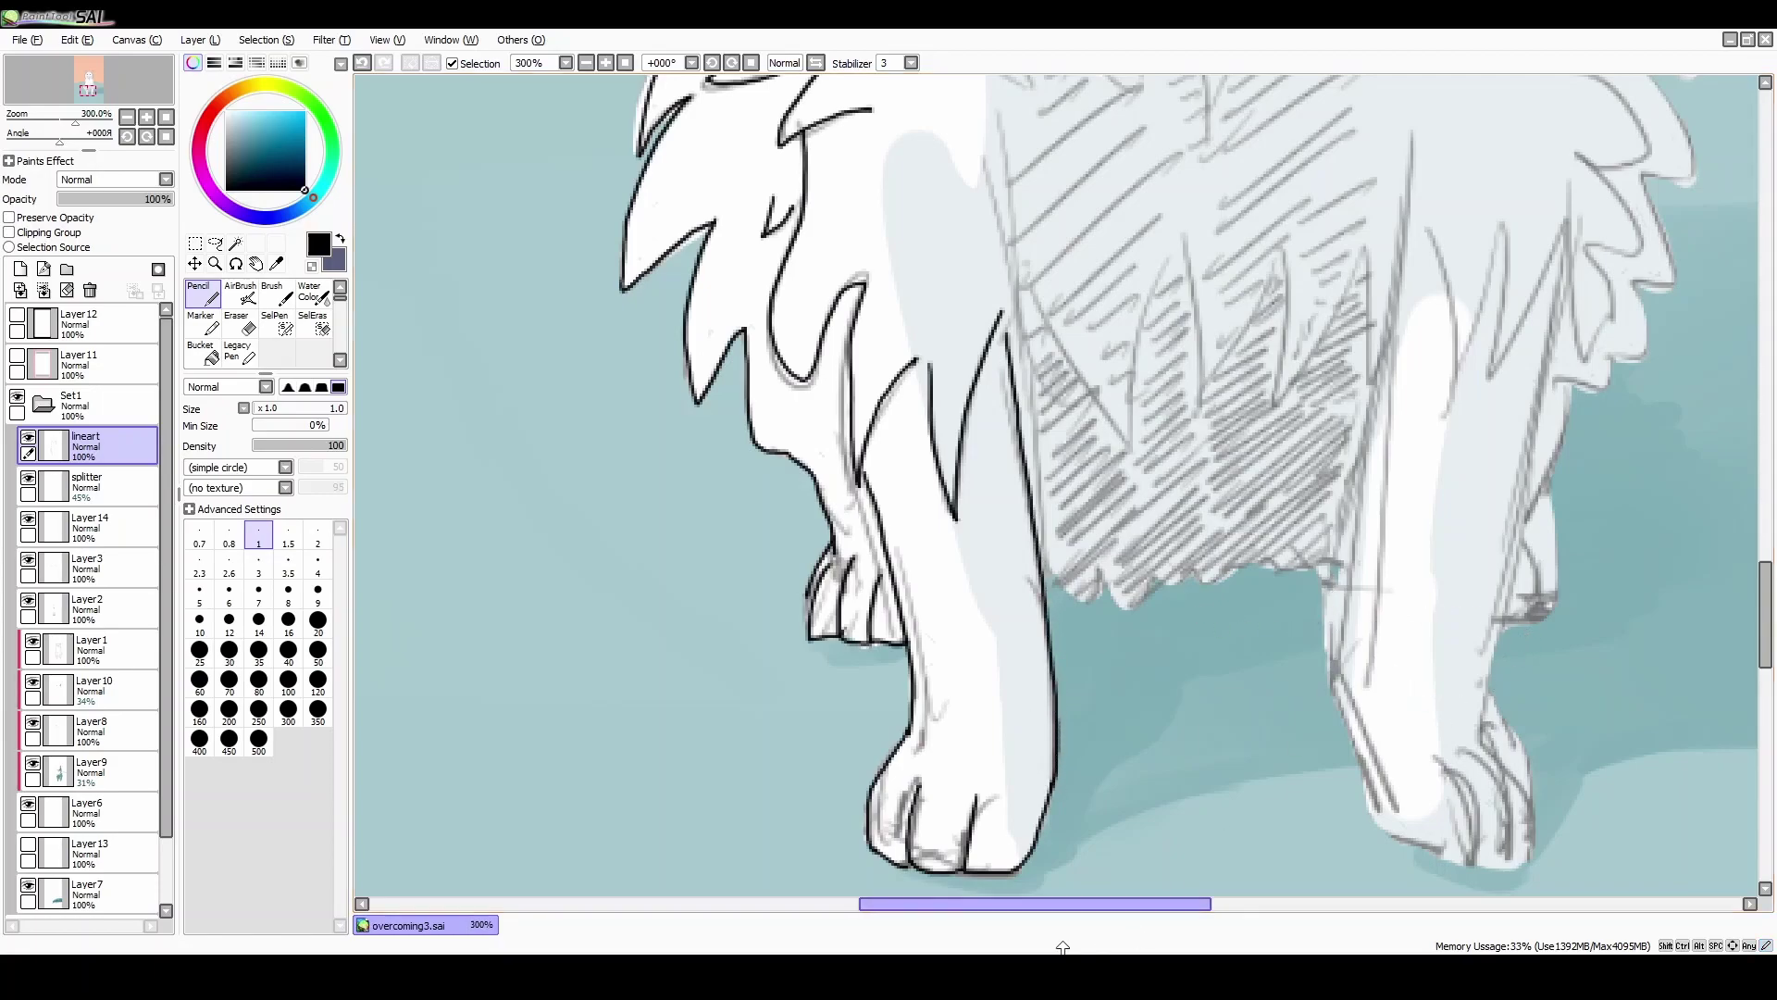
Step: Ink the hind leg and paw on the shaded side, plus the front leg and toed paw beside it
{"action": "left_click_drag", "start_coordinate": [1074, 904], "coordinate": [1164, 904]}
{"action": "mouse_move", "coordinate": [1218, 380]}
{"action": "left_mouse_down"}
{"action": "mouse_move", "coordinate": [1172, 531]}
{"action": "mouse_move", "coordinate": [1183, 589]}
{"action": "left_mouse_up"}
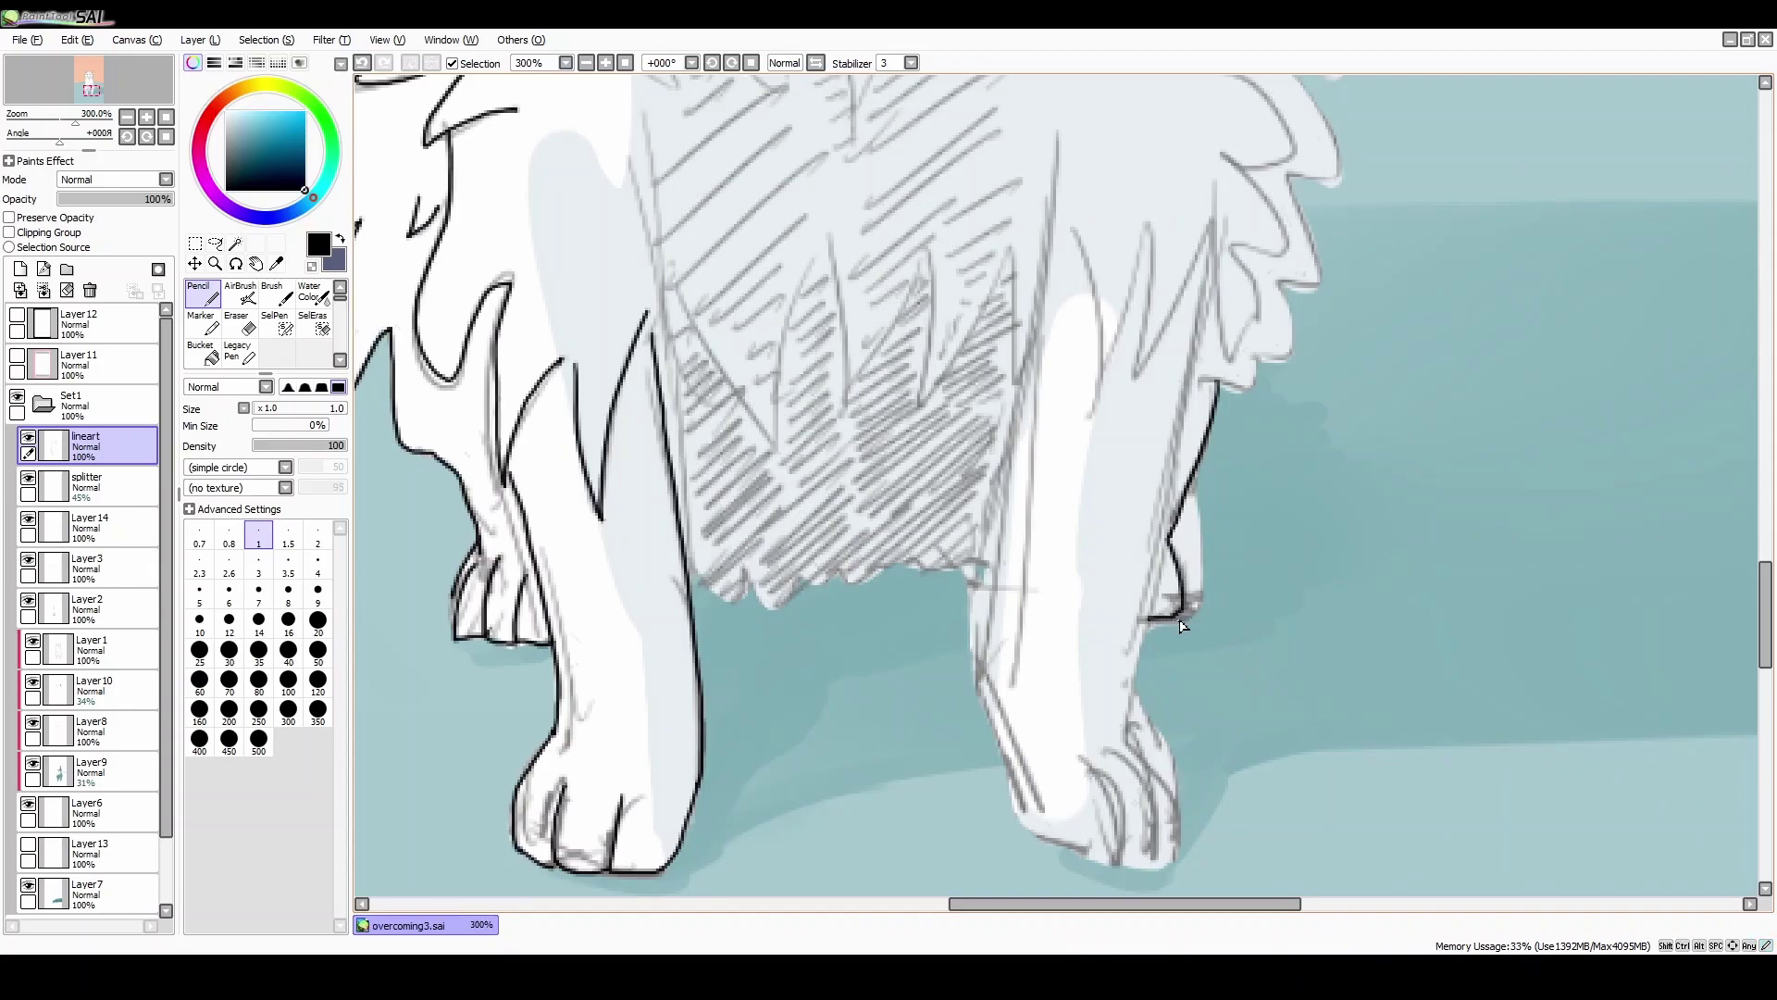
{"action": "mouse_move", "coordinate": [1213, 256]}
{"action": "left_mouse_down"}
{"action": "mouse_move", "coordinate": [1134, 713]}
{"action": "mouse_move", "coordinate": [1182, 859]}
{"action": "left_mouse_up"}
{"action": "mouse_move", "coordinate": [1035, 328]}
{"action": "left_mouse_down"}
{"action": "mouse_move", "coordinate": [987, 687]}
{"action": "mouse_move", "coordinate": [1023, 801]}
{"action": "mouse_move", "coordinate": [1122, 878]}
{"action": "left_mouse_up"}
{"action": "key", "text": "ctrl+z"}
{"action": "mouse_move", "coordinate": [988, 685]}
{"action": "left_mouse_down"}
{"action": "mouse_move", "coordinate": [1022, 803]}
{"action": "mouse_move", "coordinate": [1116, 866]}
{"action": "left_mouse_up"}
{"action": "mouse_move", "coordinate": [1080, 752]}
{"action": "left_mouse_down"}
{"action": "mouse_move", "coordinate": [1118, 815]}
{"action": "mouse_move", "coordinate": [1121, 863]}
{"action": "mouse_move", "coordinate": [1147, 819]}
{"action": "mouse_move", "coordinate": [1148, 865]}
{"action": "mouse_move", "coordinate": [1183, 857]}
{"action": "left_mouse_up"}
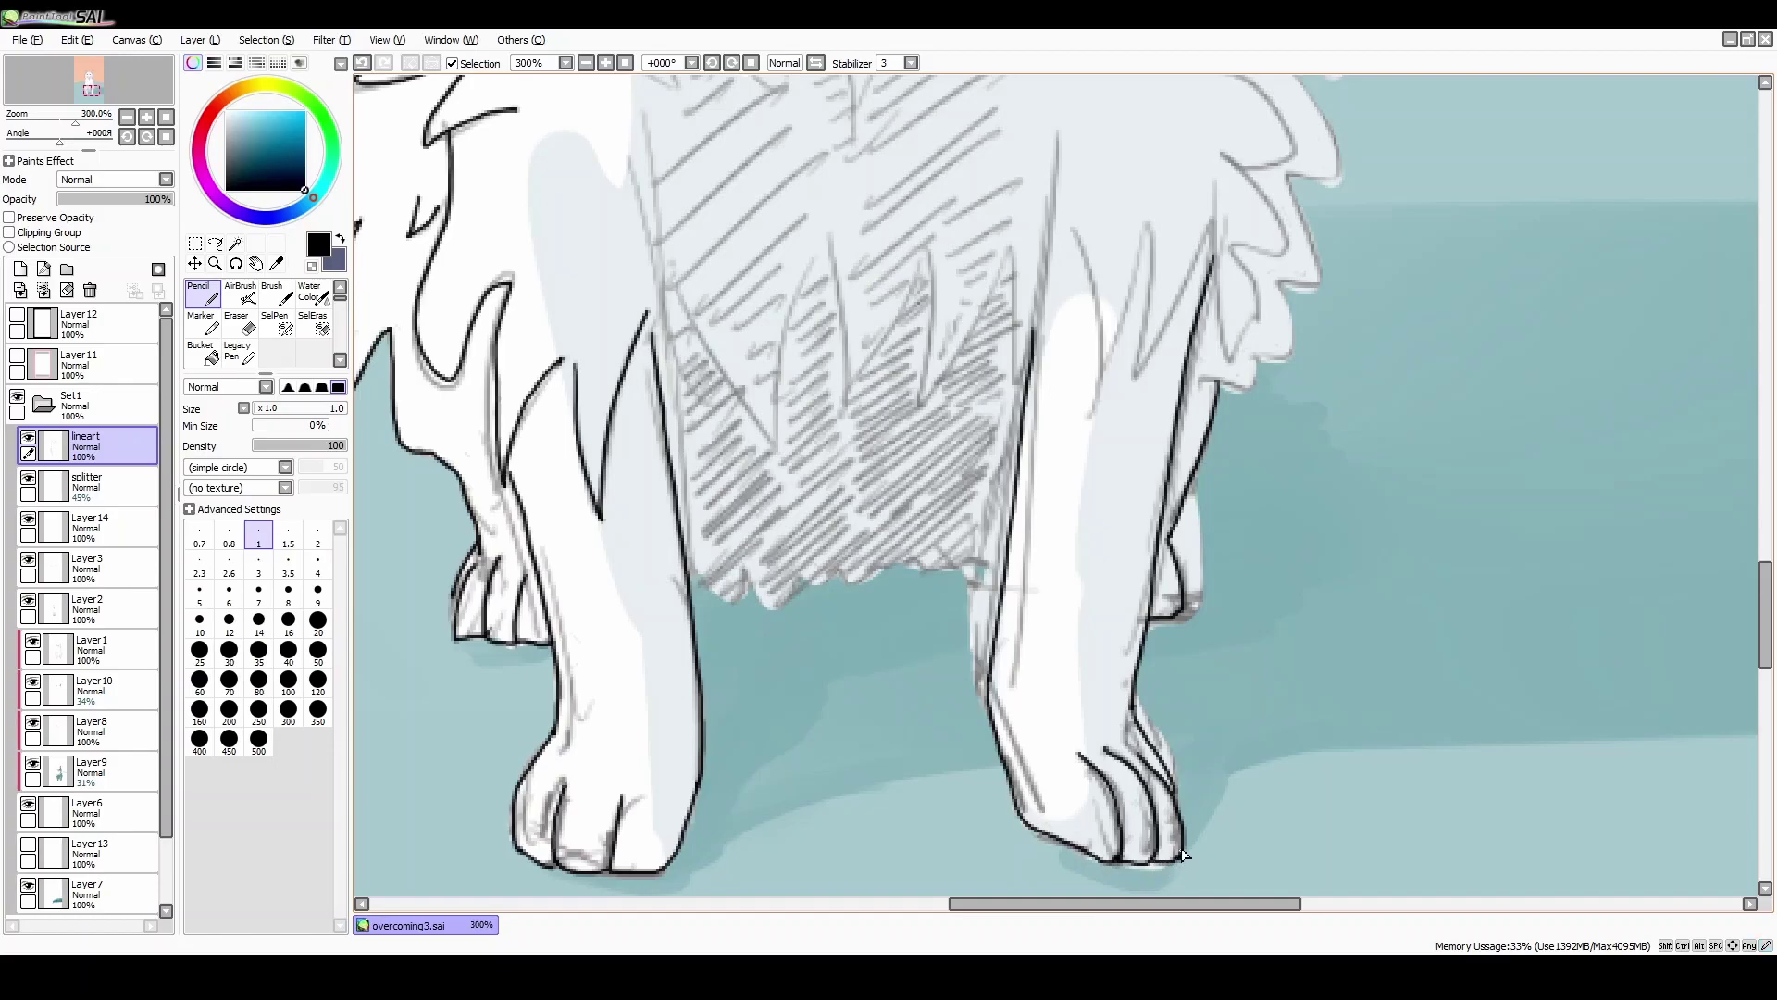
Step: Ink the zigzag belly fur between the front legs and the upper leg lines with their pointed tufts
{"action": "mouse_move", "coordinate": [688, 562]}
{"action": "left_mouse_down"}
{"action": "mouse_move", "coordinate": [814, 597]}
{"action": "mouse_move", "coordinate": [880, 566]}
{"action": "mouse_move", "coordinate": [930, 593]}
{"action": "mouse_move", "coordinate": [1009, 581]}
{"action": "left_mouse_up"}
{"action": "scroll", "coordinate": [1699, 681], "scroll_direction": "up", "scroll_amount": 3}
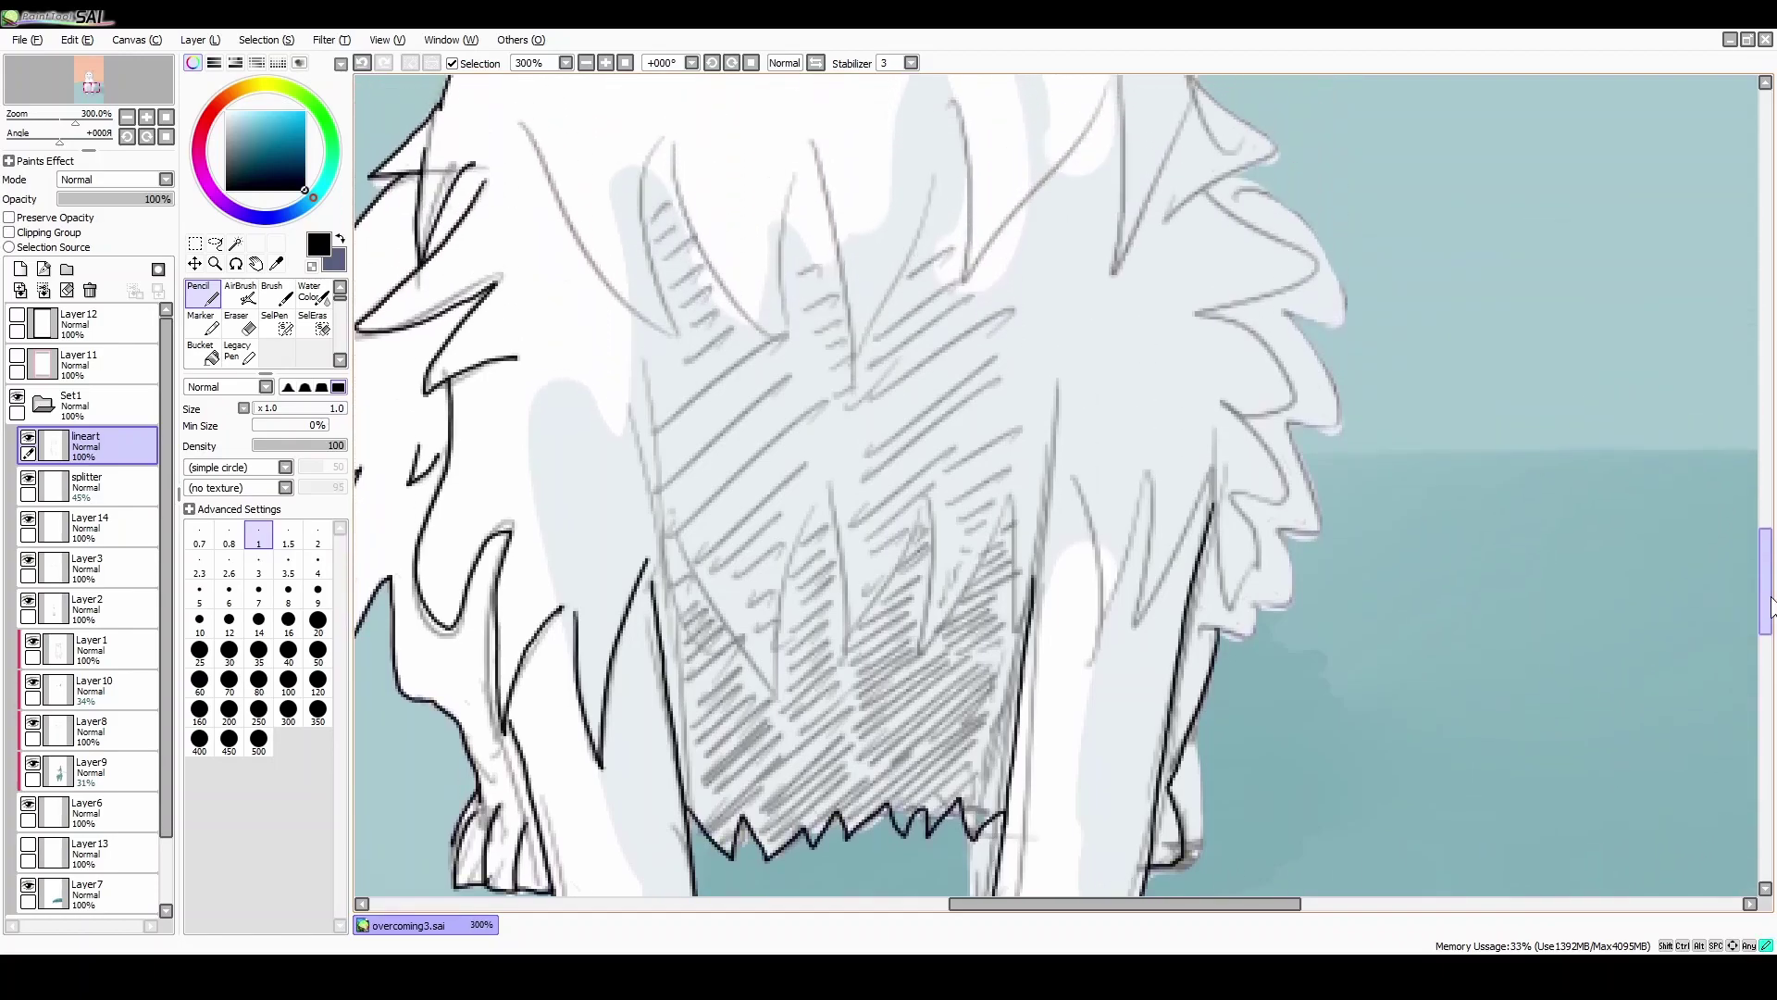
{"action": "mouse_move", "coordinate": [670, 562]}
{"action": "left_mouse_down"}
{"action": "mouse_move", "coordinate": [711, 630]}
{"action": "mouse_move", "coordinate": [833, 546]}
{"action": "mouse_move", "coordinate": [873, 654]}
{"action": "mouse_move", "coordinate": [929, 534]}
{"action": "mouse_move", "coordinate": [949, 648]}
{"action": "mouse_move", "coordinate": [1013, 629]}
{"action": "mouse_move", "coordinate": [1011, 659]}
{"action": "left_mouse_up"}
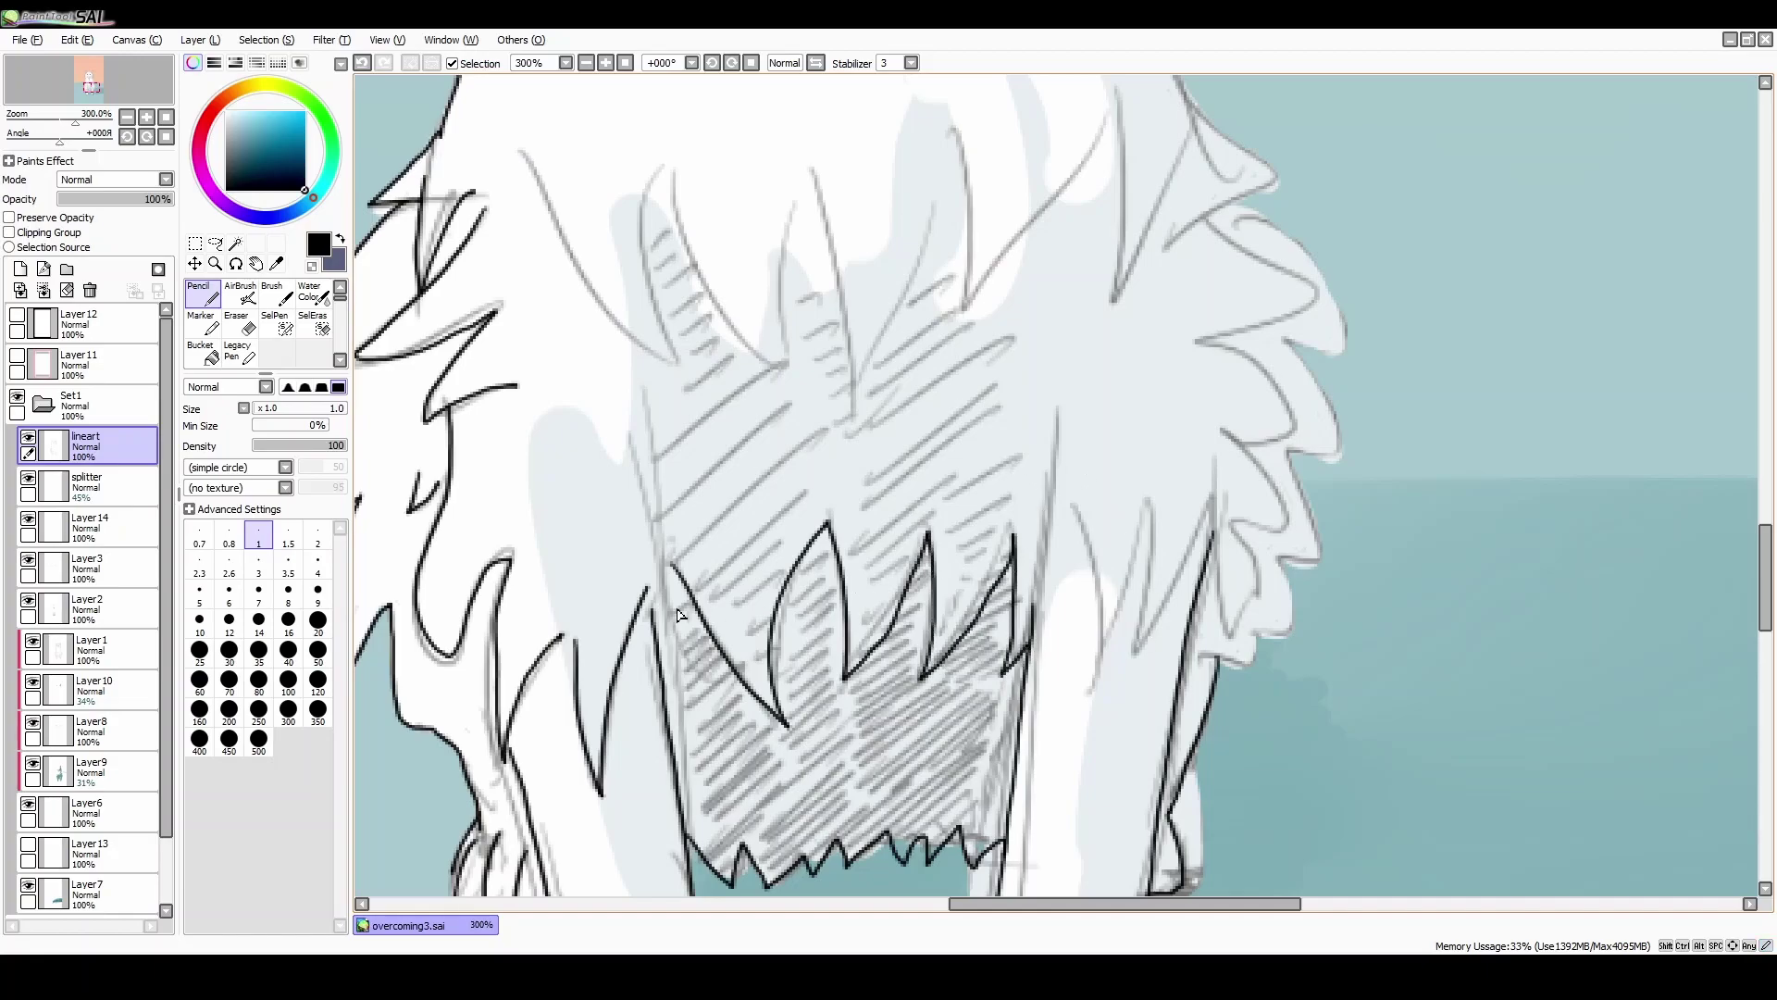
{"action": "left_click_drag", "start_coordinate": [636, 398], "coordinate": [662, 588]}
{"action": "left_click_drag", "start_coordinate": [1056, 412], "coordinate": [1035, 618]}
{"action": "mouse_move", "coordinate": [1069, 505]}
{"action": "left_mouse_down"}
{"action": "mouse_move", "coordinate": [1085, 550]}
{"action": "mouse_move", "coordinate": [1144, 597]}
{"action": "mouse_move", "coordinate": [1202, 539]}
{"action": "mouse_move", "coordinate": [1231, 639]}
{"action": "mouse_move", "coordinate": [1245, 549]}
{"action": "left_mouse_up"}
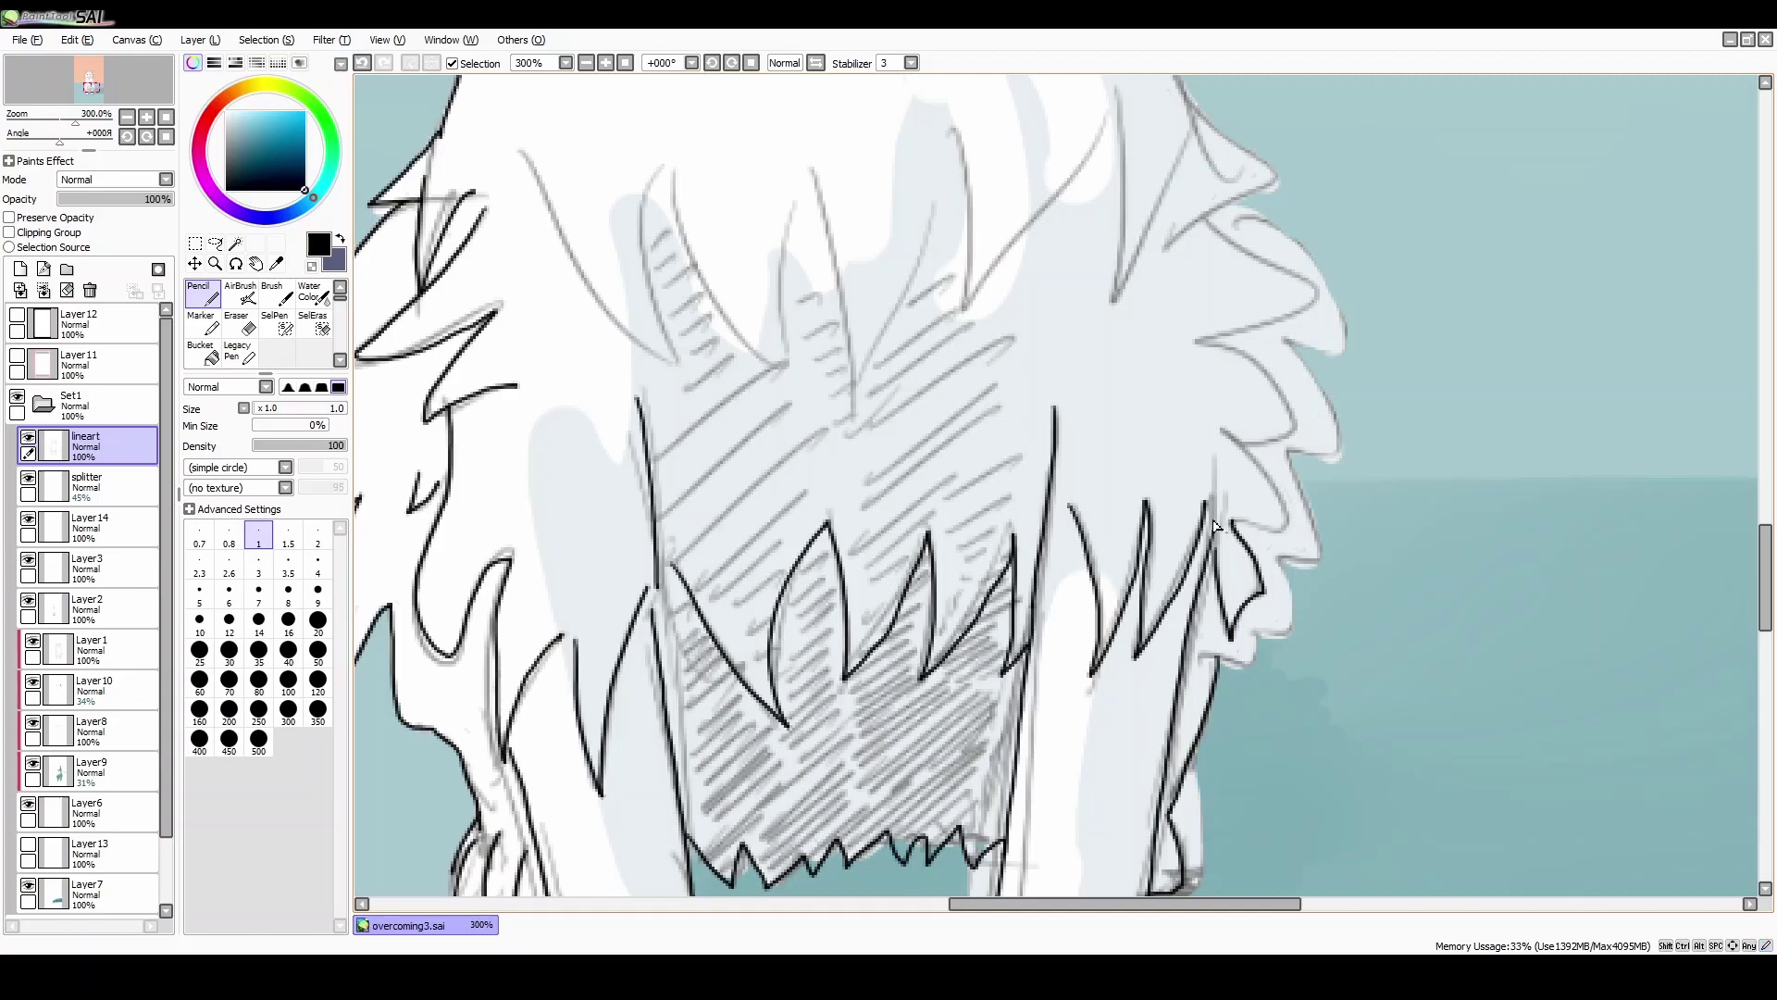
Step: Flip the canvas view horizontally and ink the layered fur tufts along the shaded haunch
{"action": "key", "text": "h"}
{"action": "mouse_move", "coordinate": [879, 213]}
{"action": "left_mouse_down"}
{"action": "mouse_move", "coordinate": [775, 338]}
{"action": "mouse_move", "coordinate": [805, 380]}
{"action": "mouse_move", "coordinate": [787, 458]}
{"action": "mouse_move", "coordinate": [825, 458]}
{"action": "mouse_move", "coordinate": [798, 504]}
{"action": "mouse_move", "coordinate": [865, 644]}
{"action": "mouse_move", "coordinate": [912, 662]}
{"action": "left_mouse_up"}
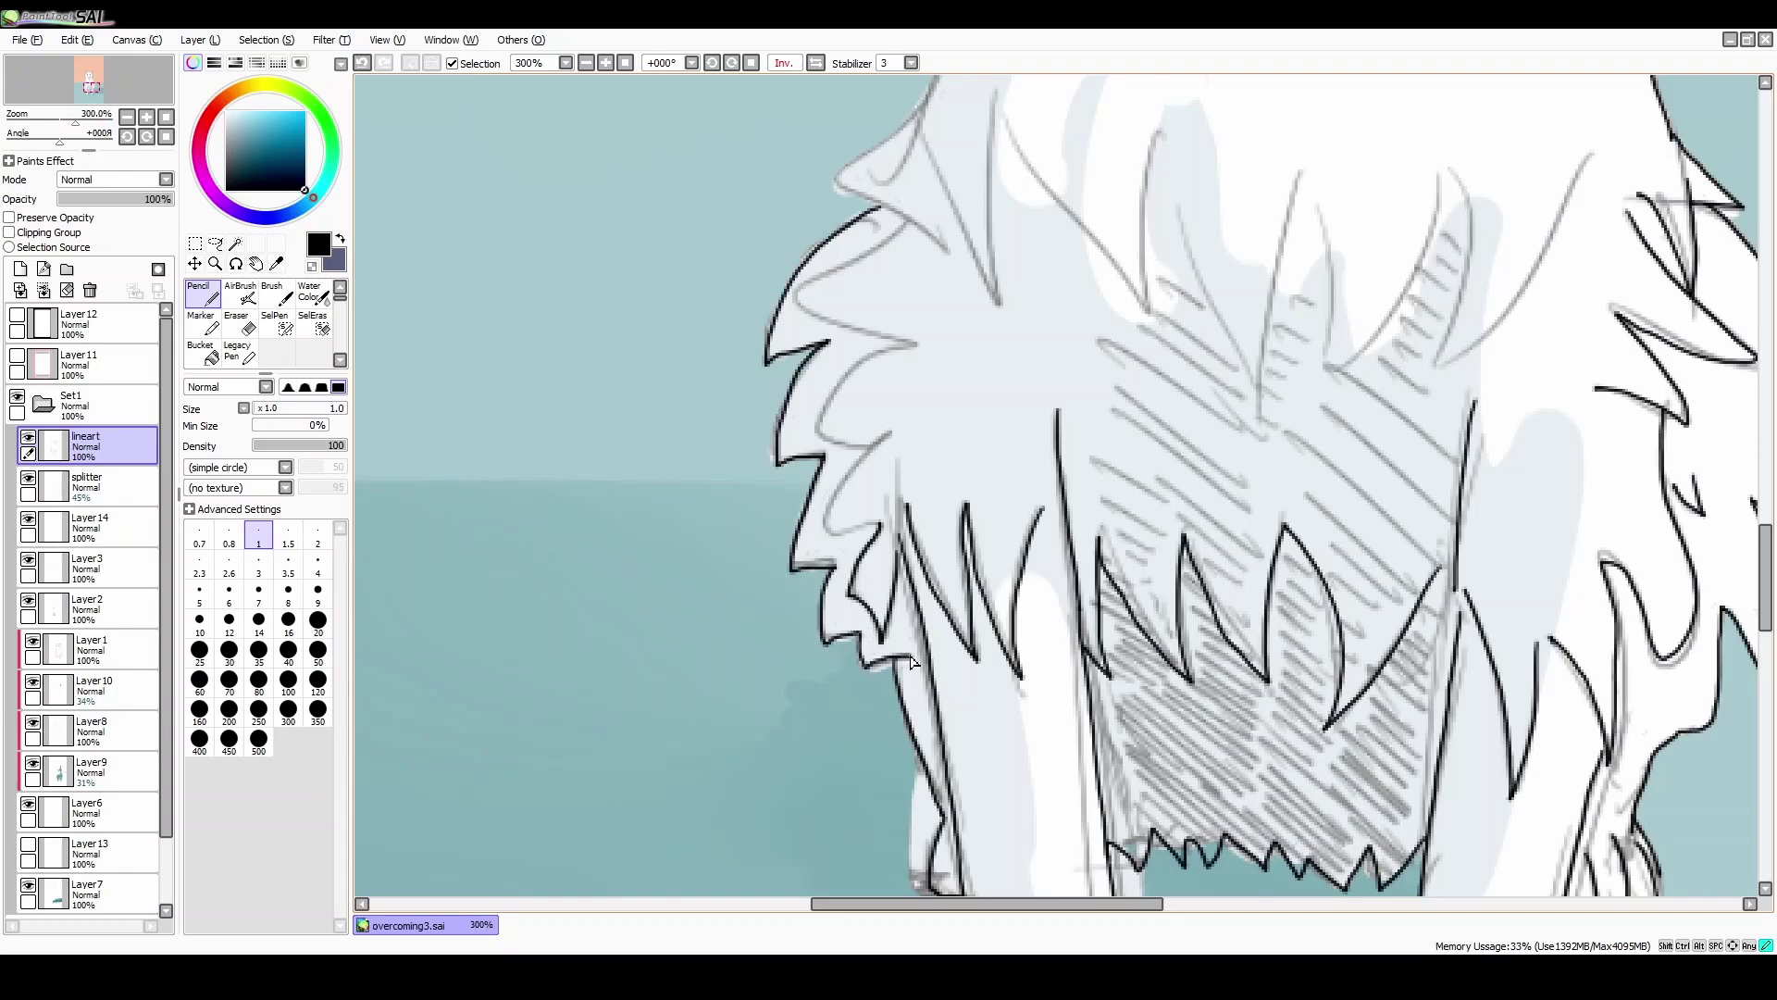
{"action": "mouse_move", "coordinate": [905, 222]}
{"action": "left_mouse_down"}
{"action": "mouse_move", "coordinate": [796, 283]}
{"action": "mouse_move", "coordinate": [920, 348]}
{"action": "mouse_move", "coordinate": [819, 421]}
{"action": "mouse_move", "coordinate": [866, 453]}
{"action": "mouse_move", "coordinate": [823, 539]}
{"action": "mouse_move", "coordinate": [876, 535]}
{"action": "left_mouse_up"}
Step: Ink the pointed tufts across the lower chest and the shaded side's body contour up to the shoulder
{"action": "scroll", "coordinate": [1734, 562], "scroll_direction": "up", "scroll_amount": 5}
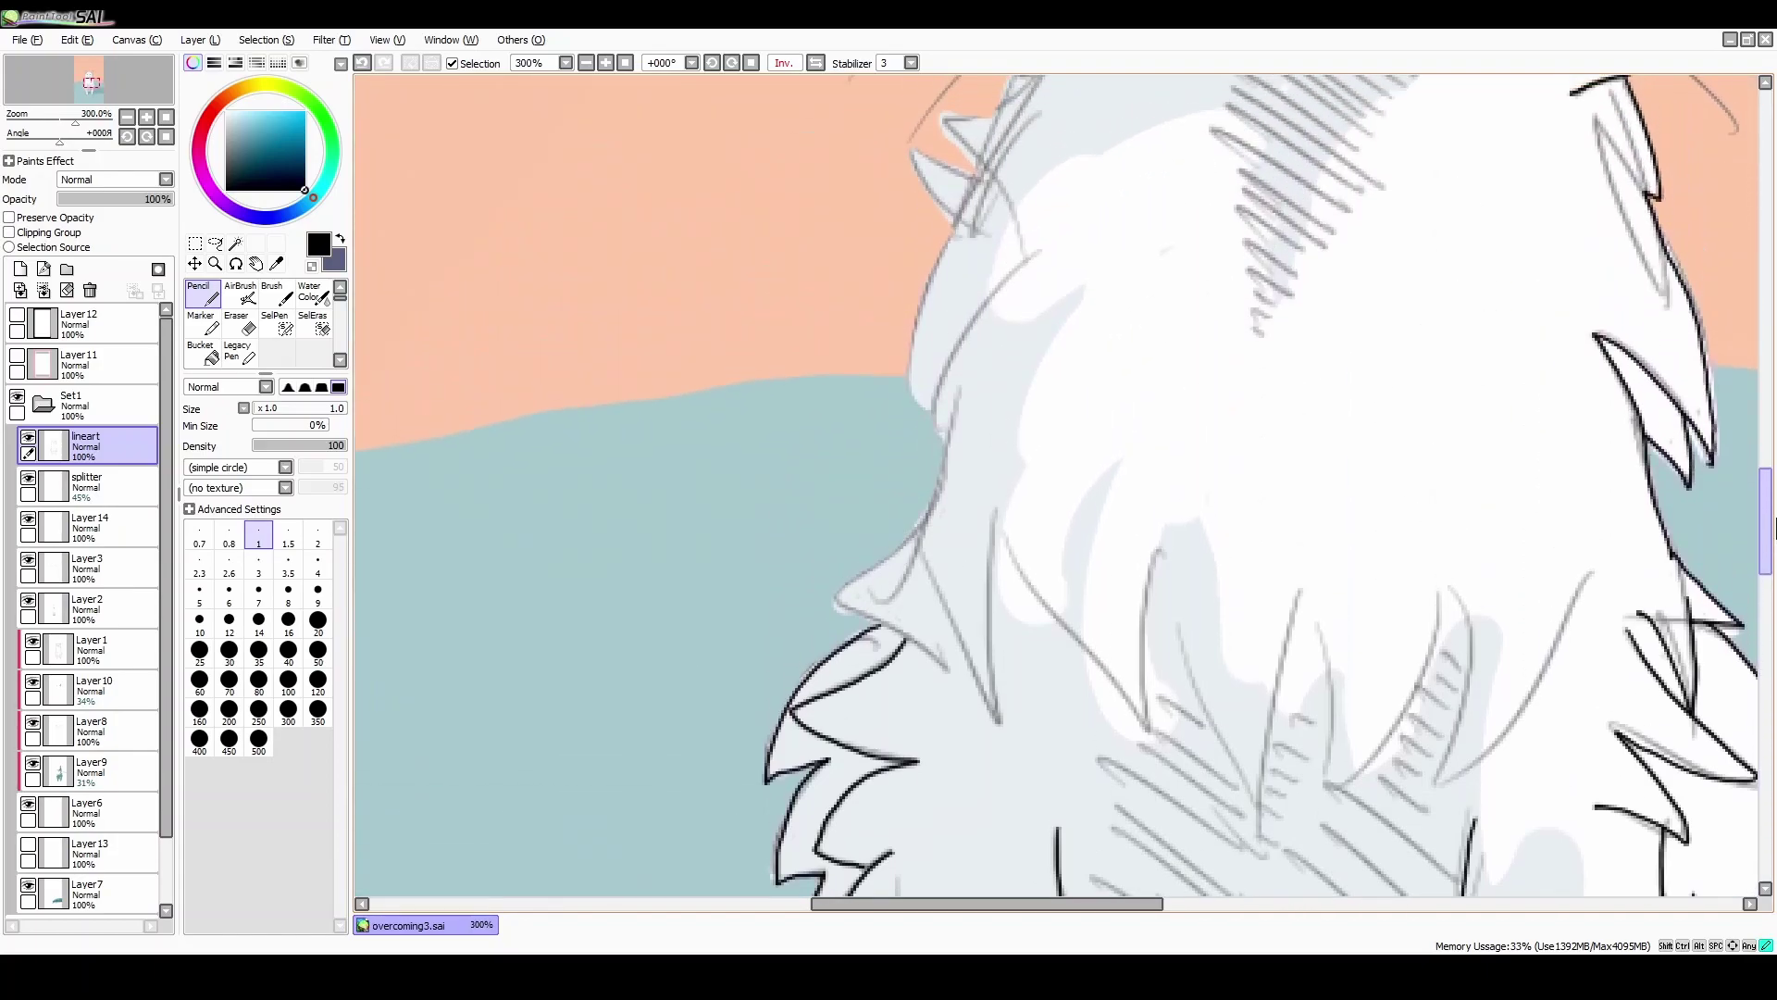
{"action": "left_click_drag", "start_coordinate": [1158, 898], "coordinate": [1222, 896]}
{"action": "mouse_move", "coordinate": [450, 602]}
{"action": "left_mouse_down"}
{"action": "mouse_move", "coordinate": [522, 544]}
{"action": "mouse_move", "coordinate": [559, 406]}
{"action": "left_mouse_up"}
{"action": "left_click_drag", "start_coordinate": [448, 603], "coordinate": [546, 662]}
{"action": "mouse_move", "coordinate": [533, 552]}
{"action": "left_mouse_down"}
{"action": "mouse_move", "coordinate": [566, 633]}
{"action": "mouse_move", "coordinate": [608, 537]}
{"action": "mouse_move", "coordinate": [734, 707]}
{"action": "mouse_move", "coordinate": [759, 551]}
{"action": "left_mouse_up"}
{"action": "mouse_move", "coordinate": [785, 623]}
{"action": "left_mouse_down"}
{"action": "mouse_move", "coordinate": [845, 769]}
{"action": "mouse_move", "coordinate": [893, 674]}
{"action": "mouse_move", "coordinate": [906, 595]}
{"action": "mouse_move", "coordinate": [929, 787]}
{"action": "mouse_move", "coordinate": [1055, 627]}
{"action": "mouse_move", "coordinate": [1060, 585]}
{"action": "mouse_move", "coordinate": [1077, 667]}
{"action": "mouse_move", "coordinate": [1039, 787]}
{"action": "mouse_move", "coordinate": [1076, 773]}
{"action": "mouse_move", "coordinate": [1202, 572]}
{"action": "left_mouse_up"}
{"action": "left_click_drag", "start_coordinate": [1765, 547], "coordinate": [1744, 501]}
{"action": "mouse_move", "coordinate": [600, 437]}
{"action": "left_mouse_down"}
{"action": "mouse_move", "coordinate": [559, 442]}
{"action": "mouse_move", "coordinate": [615, 523]}
{"action": "mouse_move", "coordinate": [594, 490]}
{"action": "mouse_move", "coordinate": [522, 697]}
{"action": "mouse_move", "coordinate": [537, 731]}
{"action": "left_mouse_up"}
Step: Restore the unflipped view, zoom to 600%, and ink the cat's chin line and nose outline
{"action": "left_click_drag", "start_coordinate": [1764, 453], "coordinate": [1764, 409]}
{"action": "left_click", "coordinate": [815, 62]}
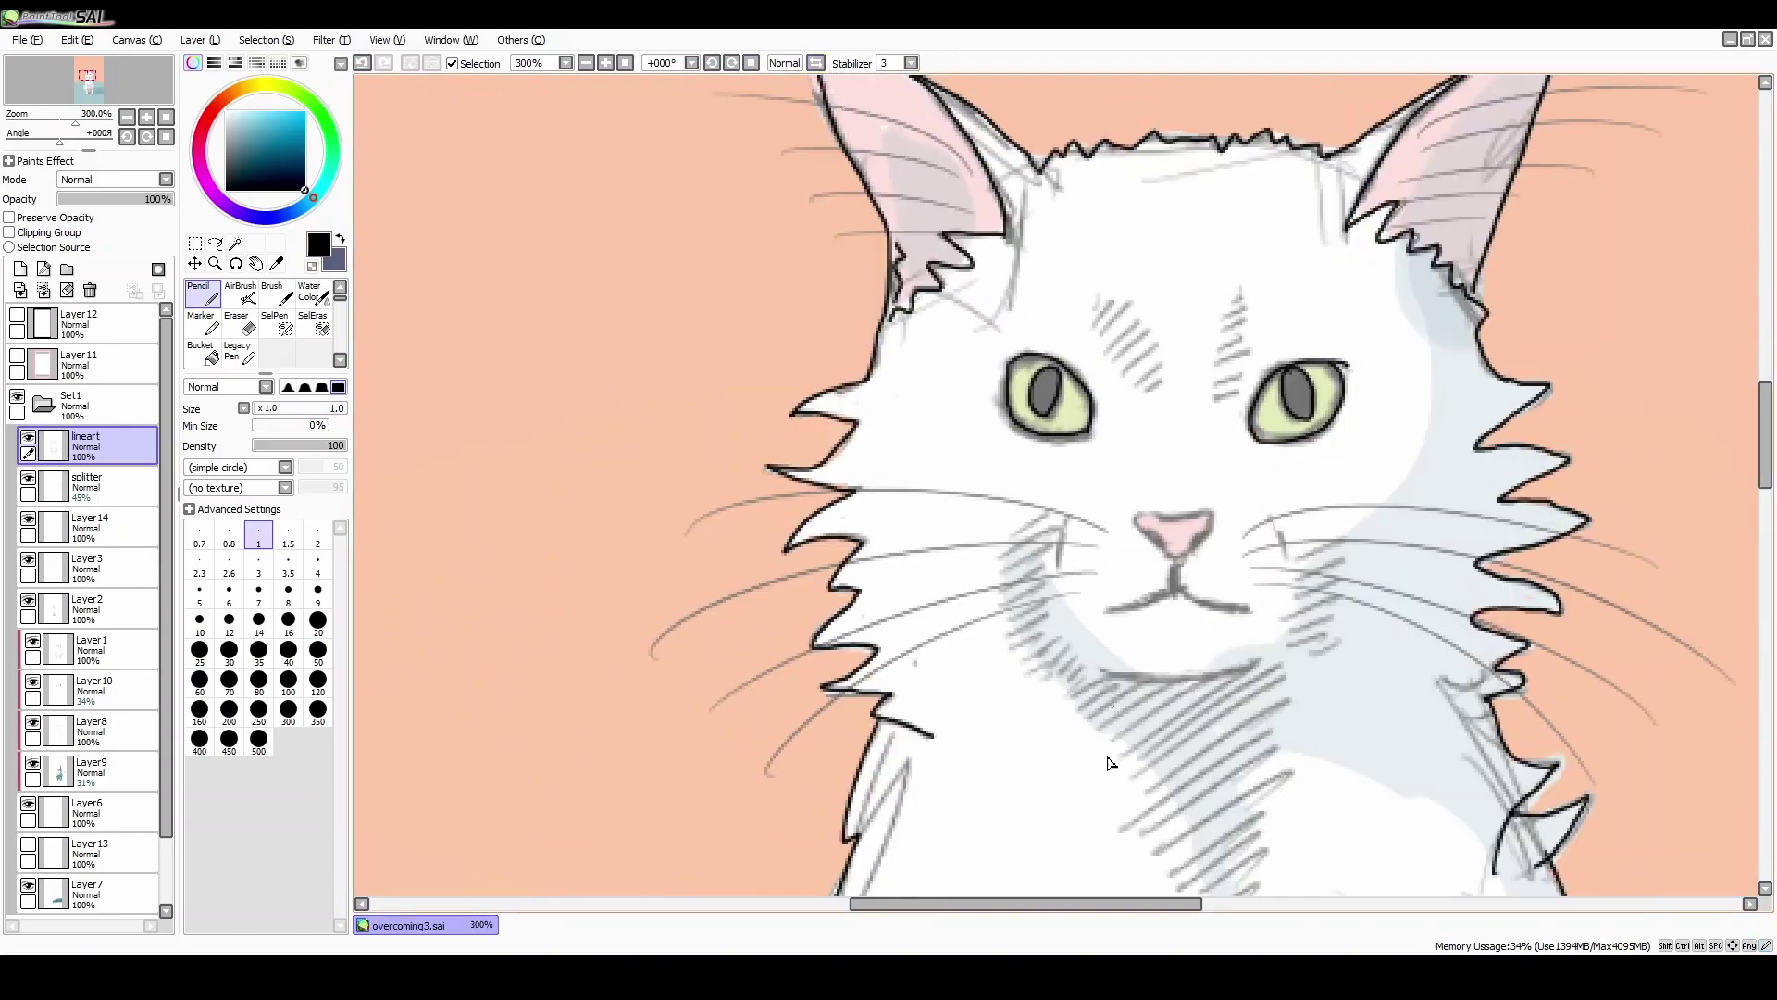
{"action": "scroll", "coordinate": [1116, 708], "scroll_direction": "right", "scroll_amount": 5}
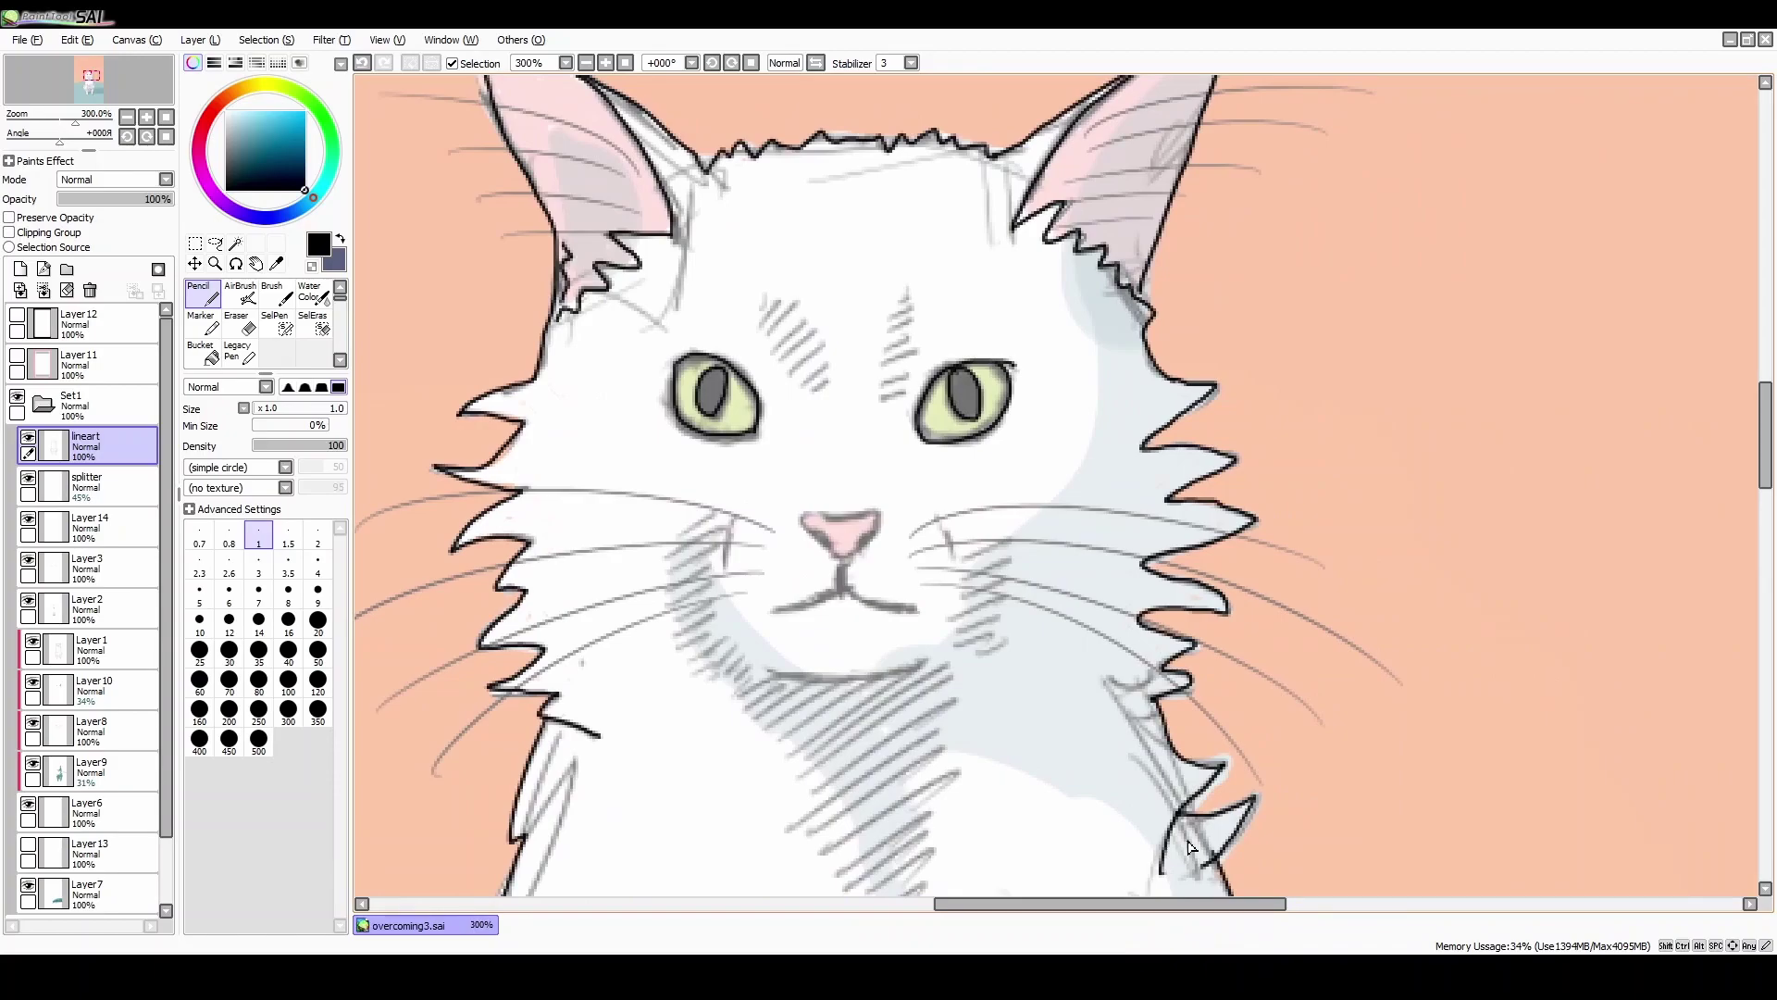
{"action": "scroll", "coordinate": [846, 550], "scroll_direction": "up", "scroll_amount": 2}
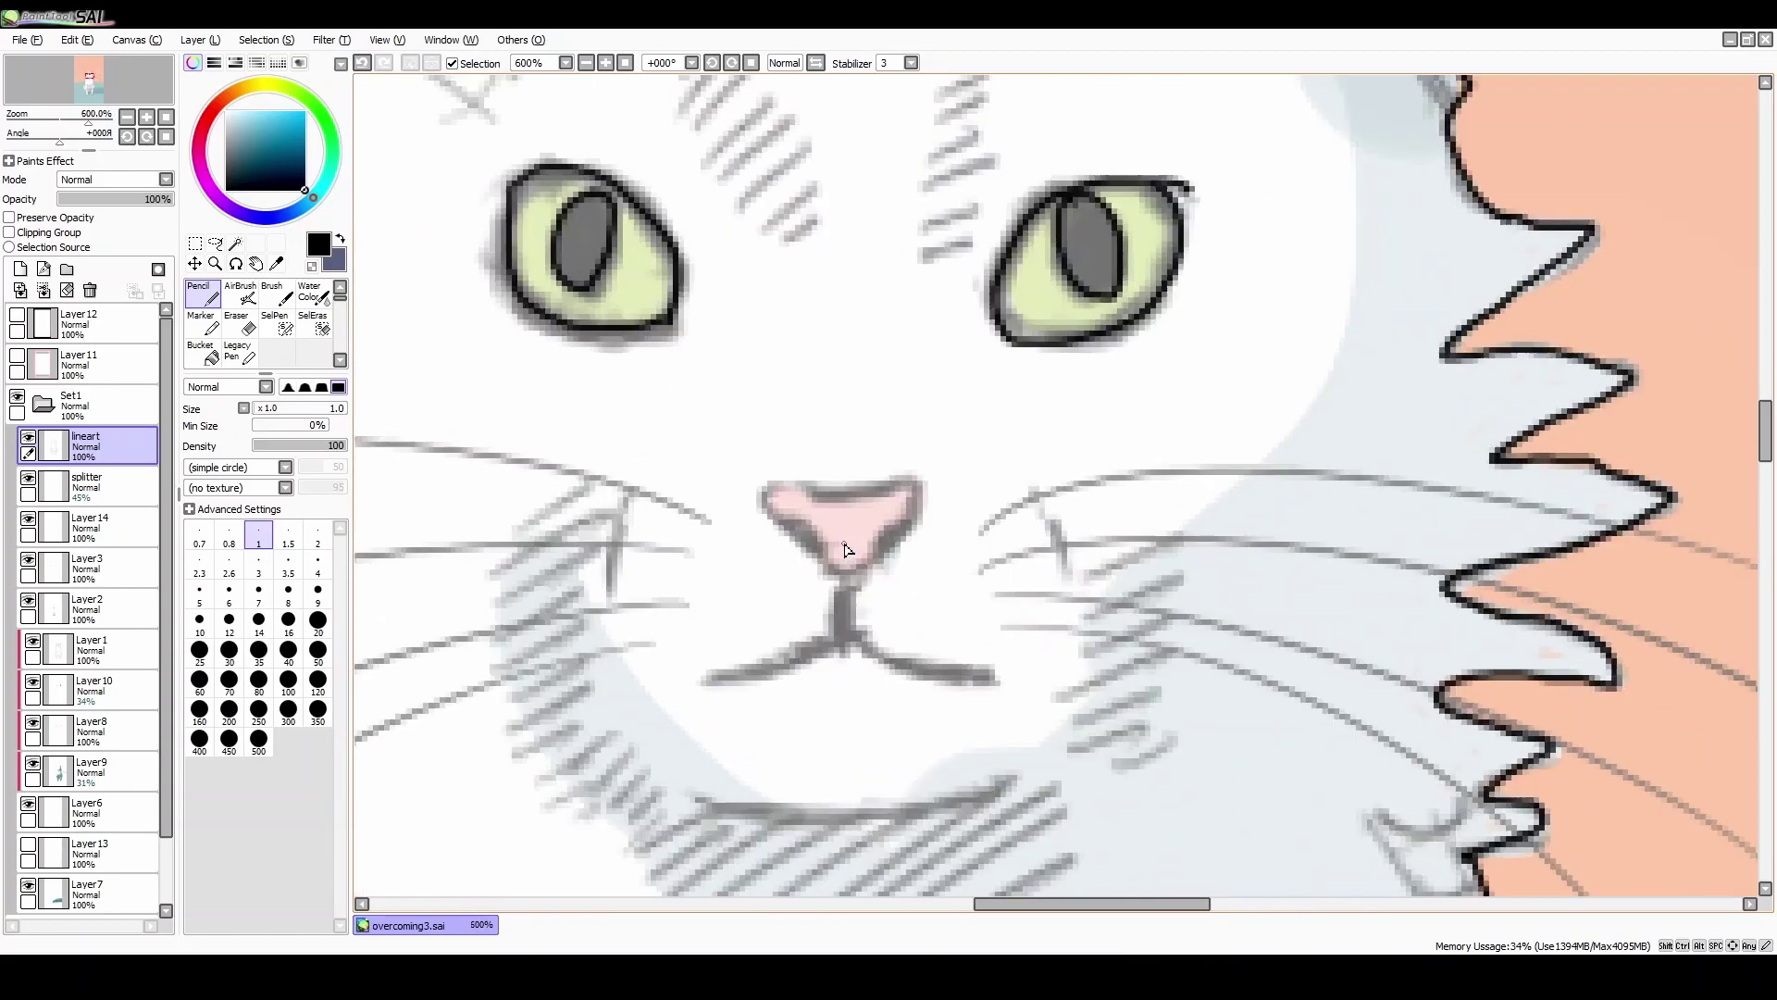
{"action": "mouse_move", "coordinate": [696, 798]}
{"action": "left_mouse_down"}
{"action": "mouse_move", "coordinate": [774, 815]}
{"action": "mouse_move", "coordinate": [953, 805]}
{"action": "mouse_move", "coordinate": [1009, 777]}
{"action": "left_mouse_up"}
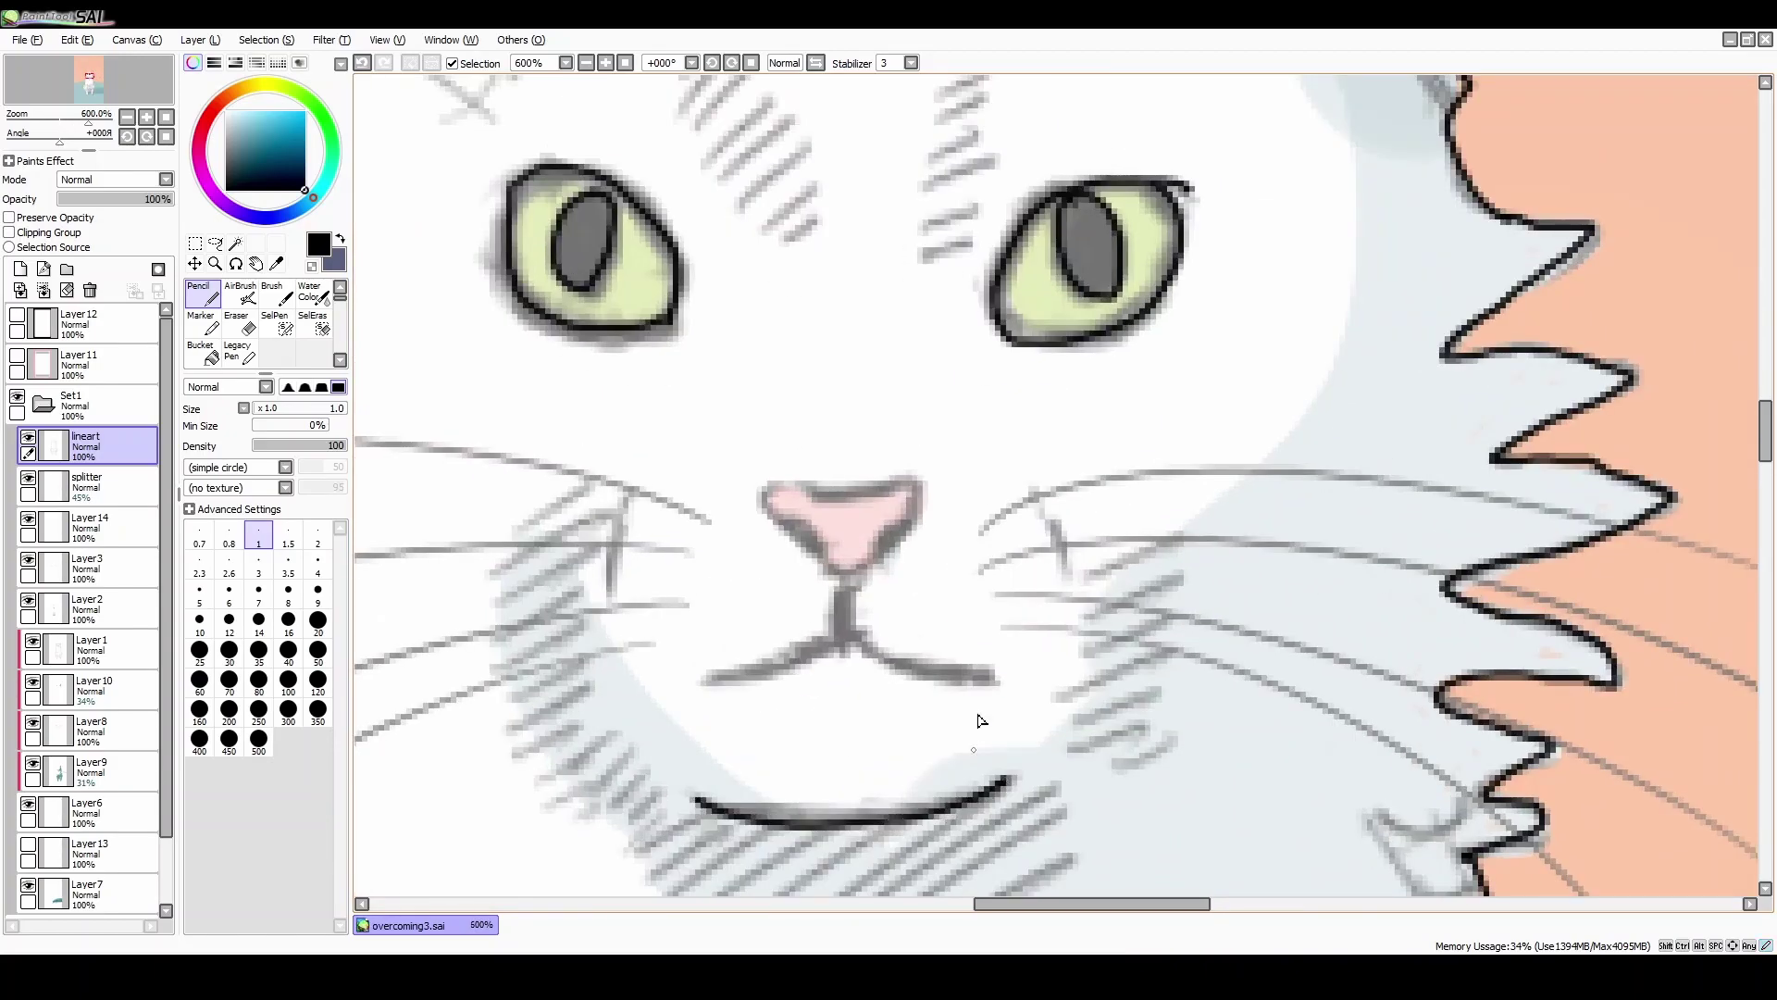
{"action": "mouse_move", "coordinate": [761, 503]}
{"action": "left_mouse_down"}
{"action": "mouse_move", "coordinate": [904, 482]}
{"action": "mouse_move", "coordinate": [914, 505]}
{"action": "mouse_move", "coordinate": [856, 570]}
{"action": "mouse_move", "coordinate": [829, 572]}
{"action": "mouse_move", "coordinate": [758, 505]}
{"action": "mouse_move", "coordinate": [807, 528]}
{"action": "mouse_move", "coordinate": [832, 578]}
{"action": "left_mouse_up"}
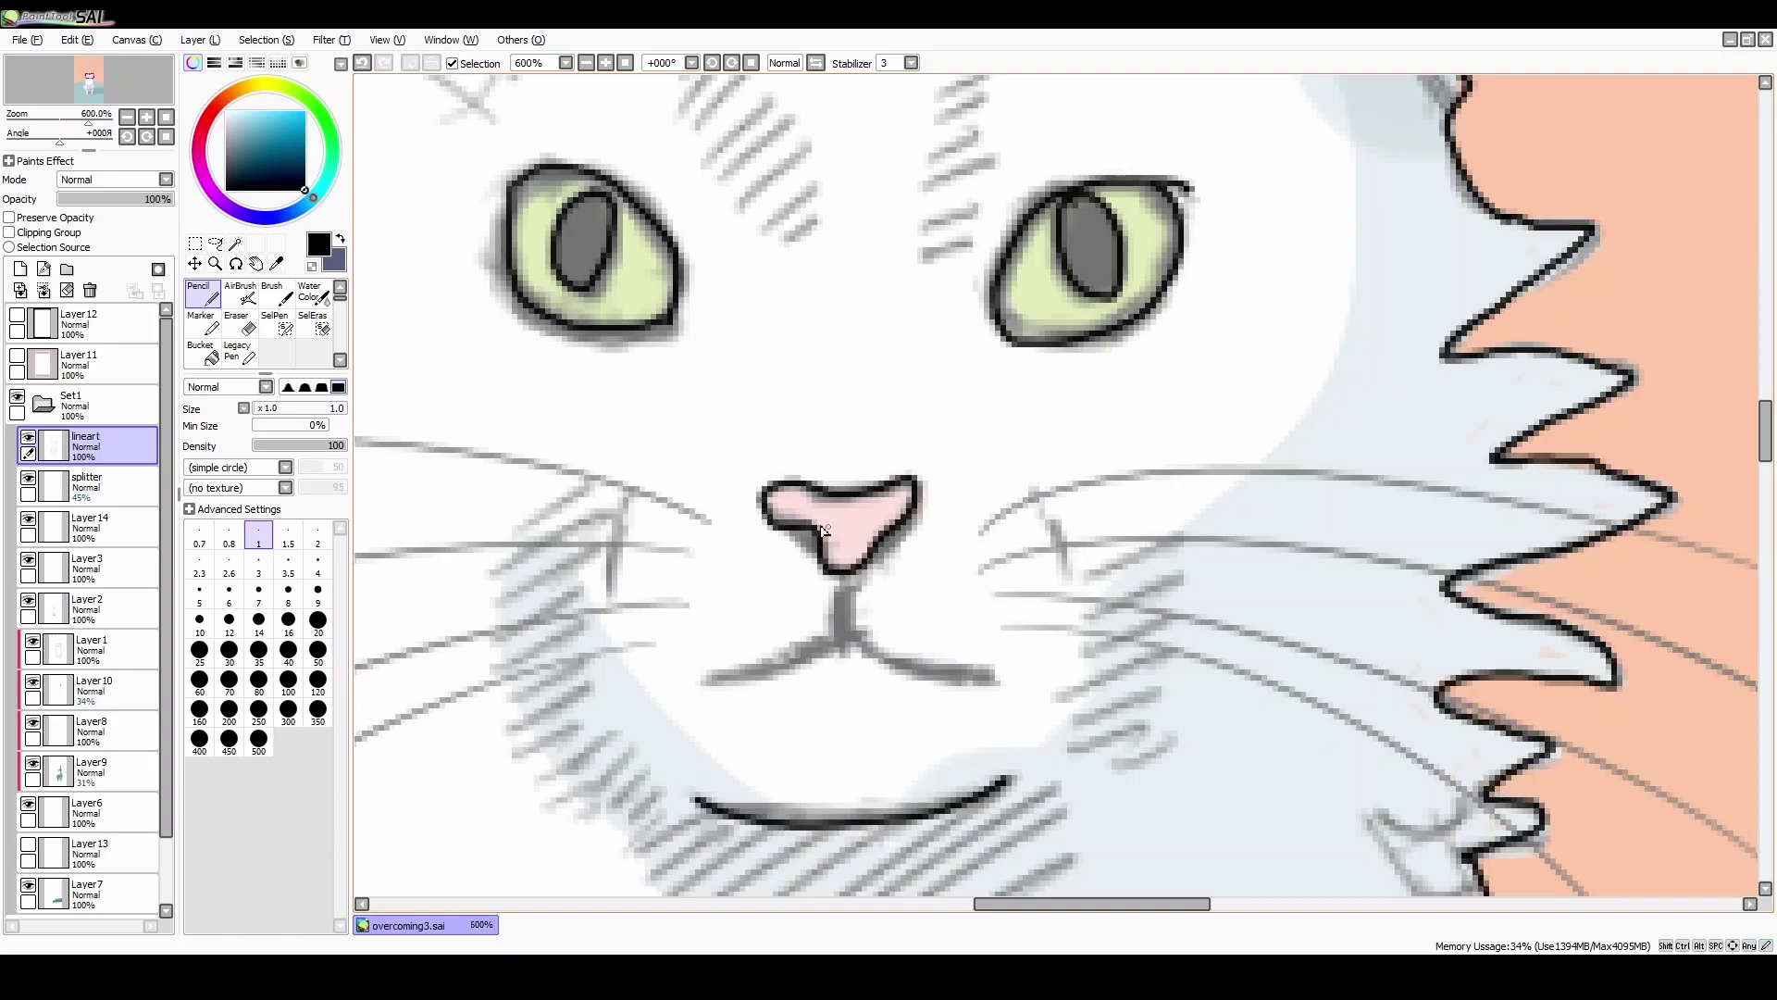
Step: Ink the dark nostrils, the vertical line below the nose and the curved mouth
{"action": "mouse_move", "coordinate": [871, 554]}
{"action": "left_mouse_down"}
{"action": "mouse_move", "coordinate": [887, 547]}
{"action": "mouse_move", "coordinate": [845, 648]}
{"action": "left_mouse_up"}
{"action": "mouse_move", "coordinate": [706, 678]}
{"action": "left_mouse_down"}
{"action": "mouse_move", "coordinate": [835, 642]}
{"action": "mouse_move", "coordinate": [922, 676]}
{"action": "mouse_move", "coordinate": [987, 669]}
{"action": "left_mouse_up"}
{"action": "key", "text": "ctrl+z"}
{"action": "mouse_move", "coordinate": [707, 679]}
{"action": "left_mouse_down"}
{"action": "mouse_move", "coordinate": [850, 639]}
{"action": "mouse_move", "coordinate": [933, 672]}
{"action": "mouse_move", "coordinate": [996, 680]}
{"action": "left_mouse_up"}
{"action": "key", "text": "ctrl+z"}
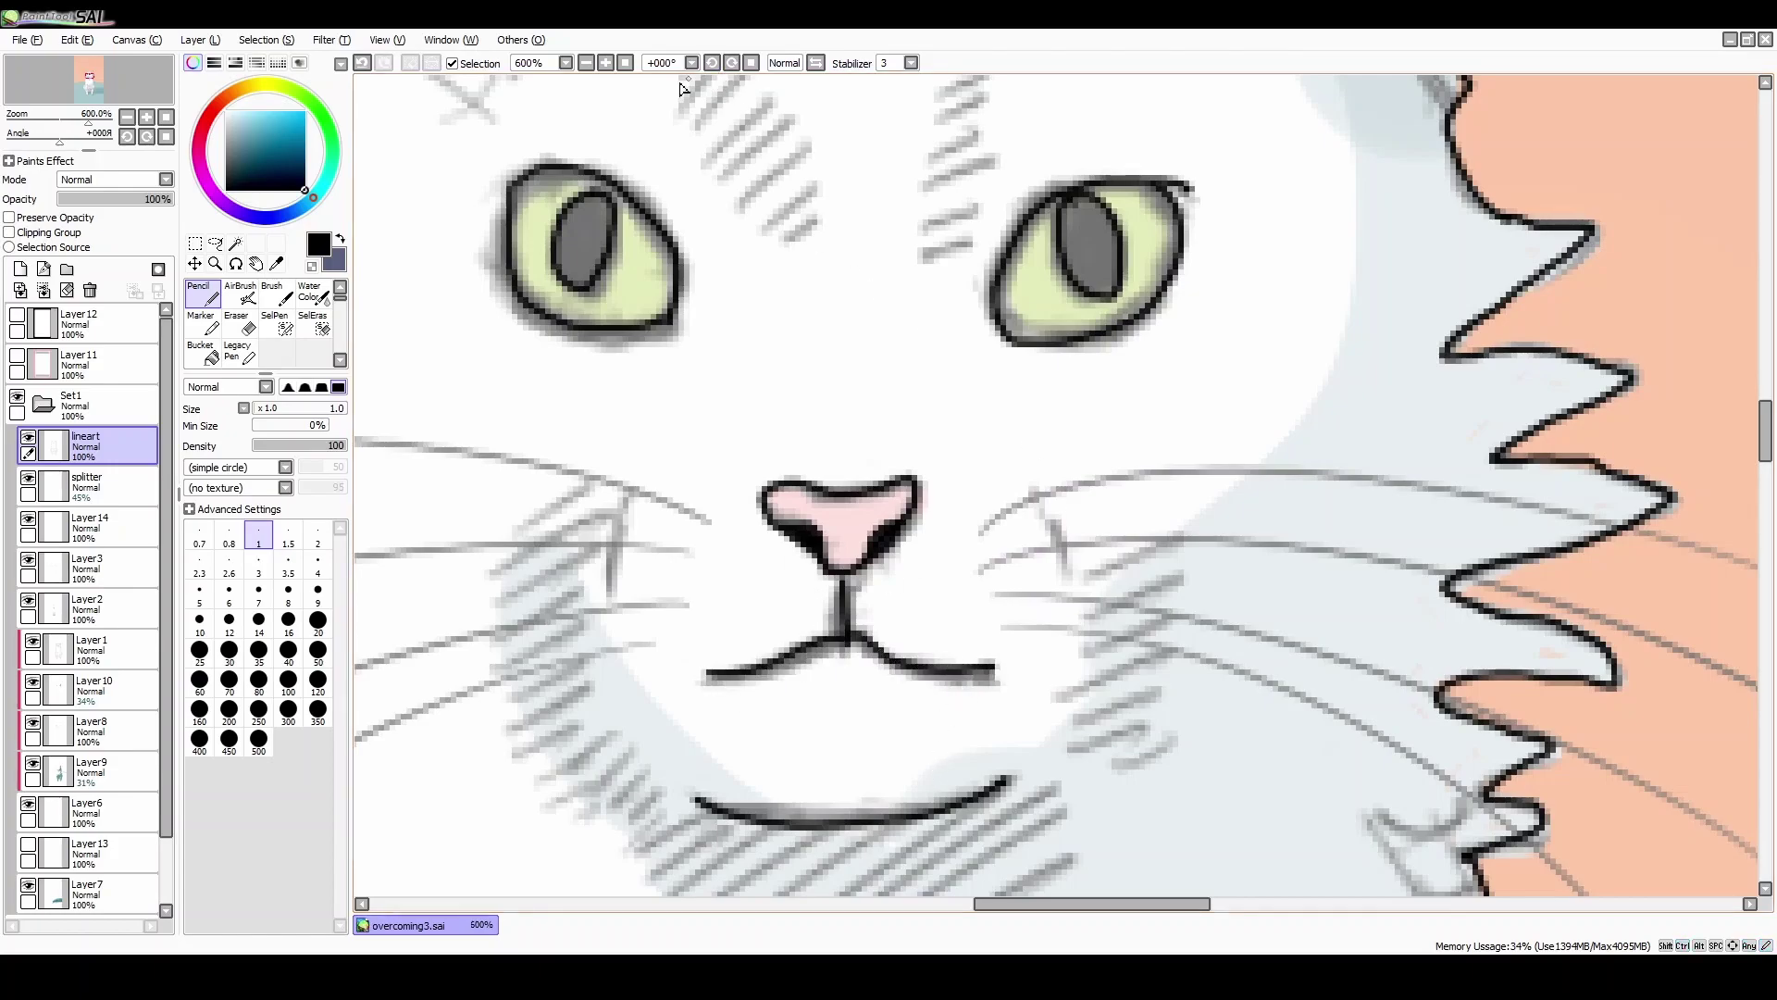
Step: Return the zoom to 100% and add a new layer named lineart2 above the lineart layer
{"action": "left_click", "coordinate": [626, 63]}
{"action": "scroll", "coordinate": [1194, 407], "scroll_direction": "up", "scroll_amount": 2}
{"action": "left_click", "coordinate": [20, 268]}
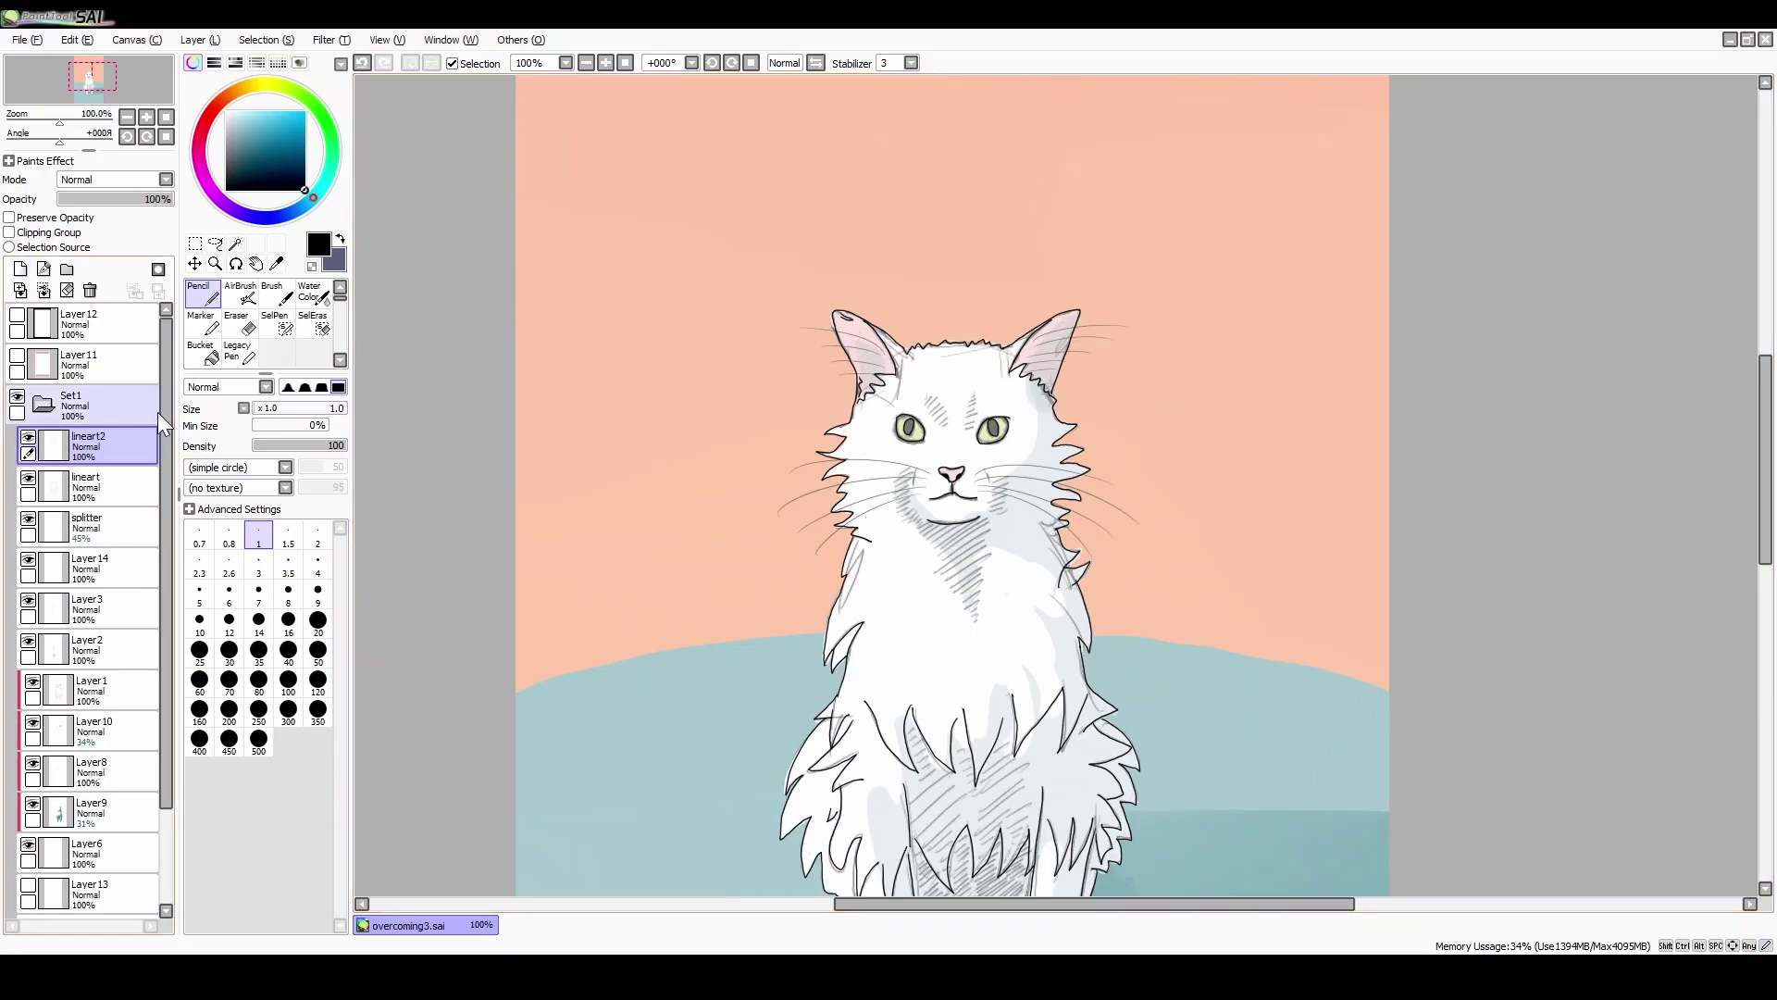
Step: Rotate the view to -22° at 400% zoom and ink five long hairs across the shaded side's ear
{"action": "scroll", "coordinate": [1082, 324], "scroll_direction": "up", "scroll_amount": 3}
{"action": "left_click", "coordinate": [712, 62]}
{"action": "scroll", "coordinate": [1115, 389], "scroll_direction": "up", "scroll_amount": 1}
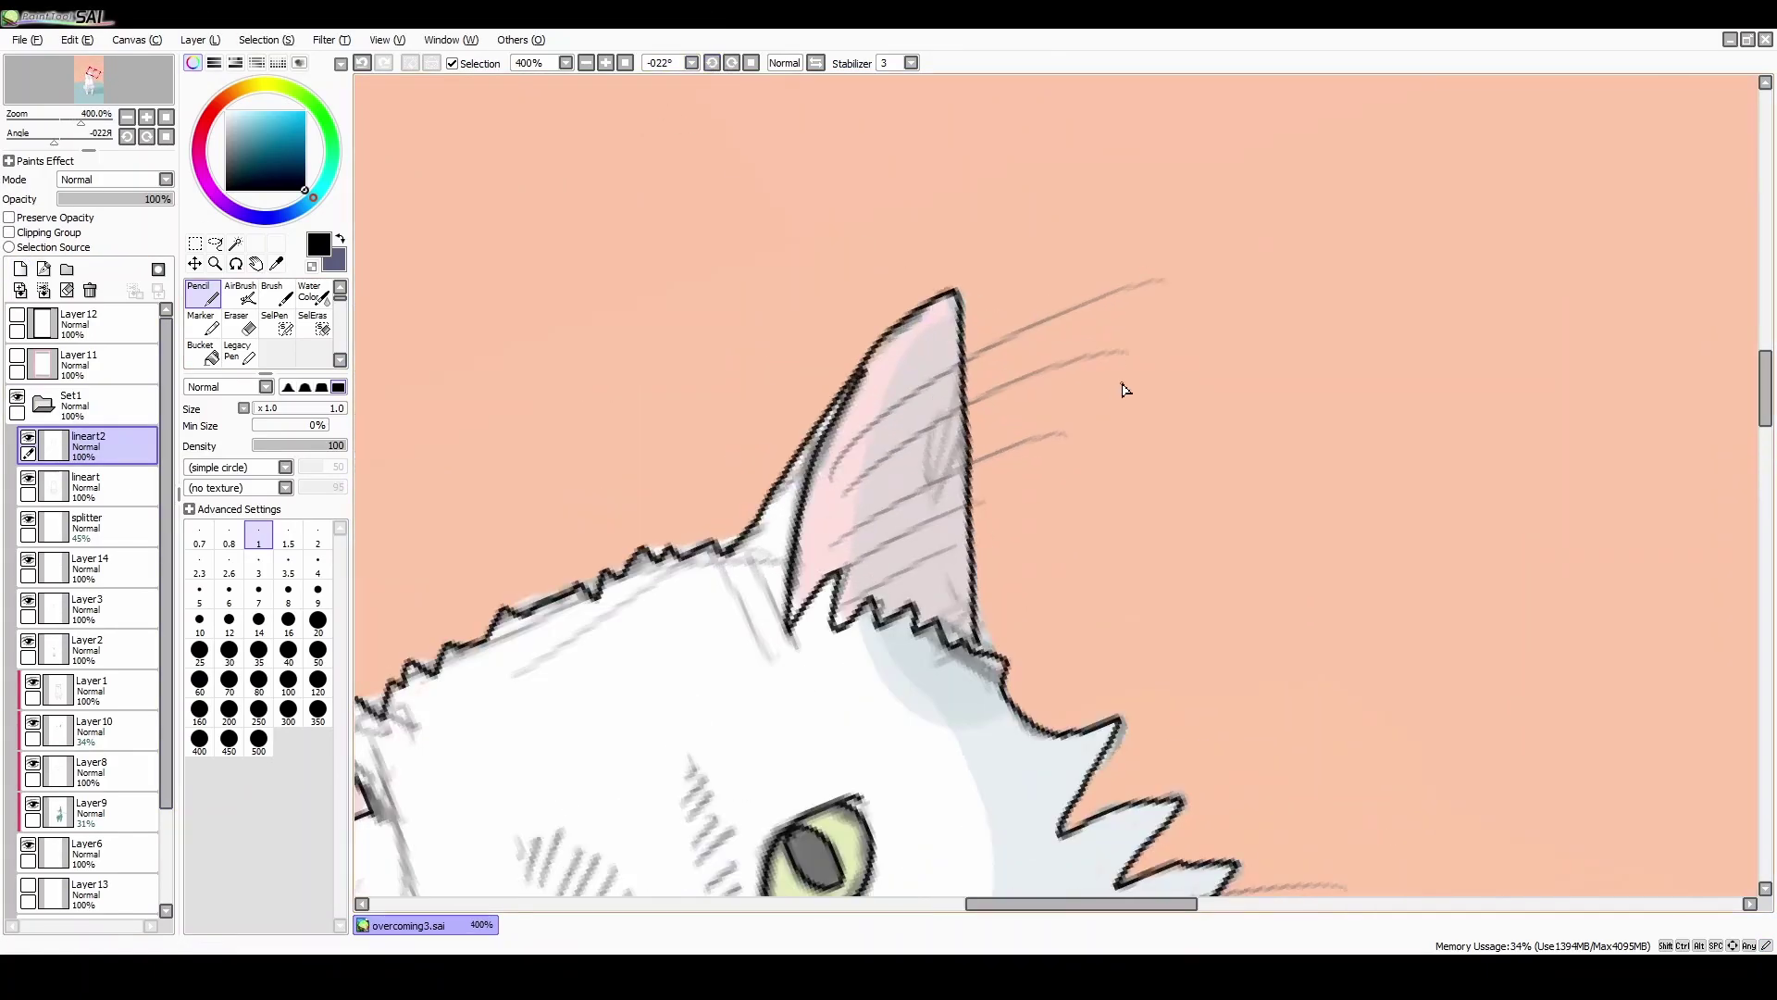
{"action": "left_click_drag", "start_coordinate": [833, 476], "coordinate": [1159, 274]}
{"action": "mouse_move", "coordinate": [833, 506]}
{"action": "left_mouse_down"}
{"action": "mouse_move", "coordinate": [925, 438]}
{"action": "mouse_move", "coordinate": [1127, 352]}
{"action": "left_mouse_up"}
{"action": "left_click_drag", "start_coordinate": [833, 537], "coordinate": [1074, 426]}
{"action": "left_click_drag", "start_coordinate": [838, 569], "coordinate": [991, 497]}
{"action": "left_click_drag", "start_coordinate": [847, 607], "coordinate": [959, 543]}
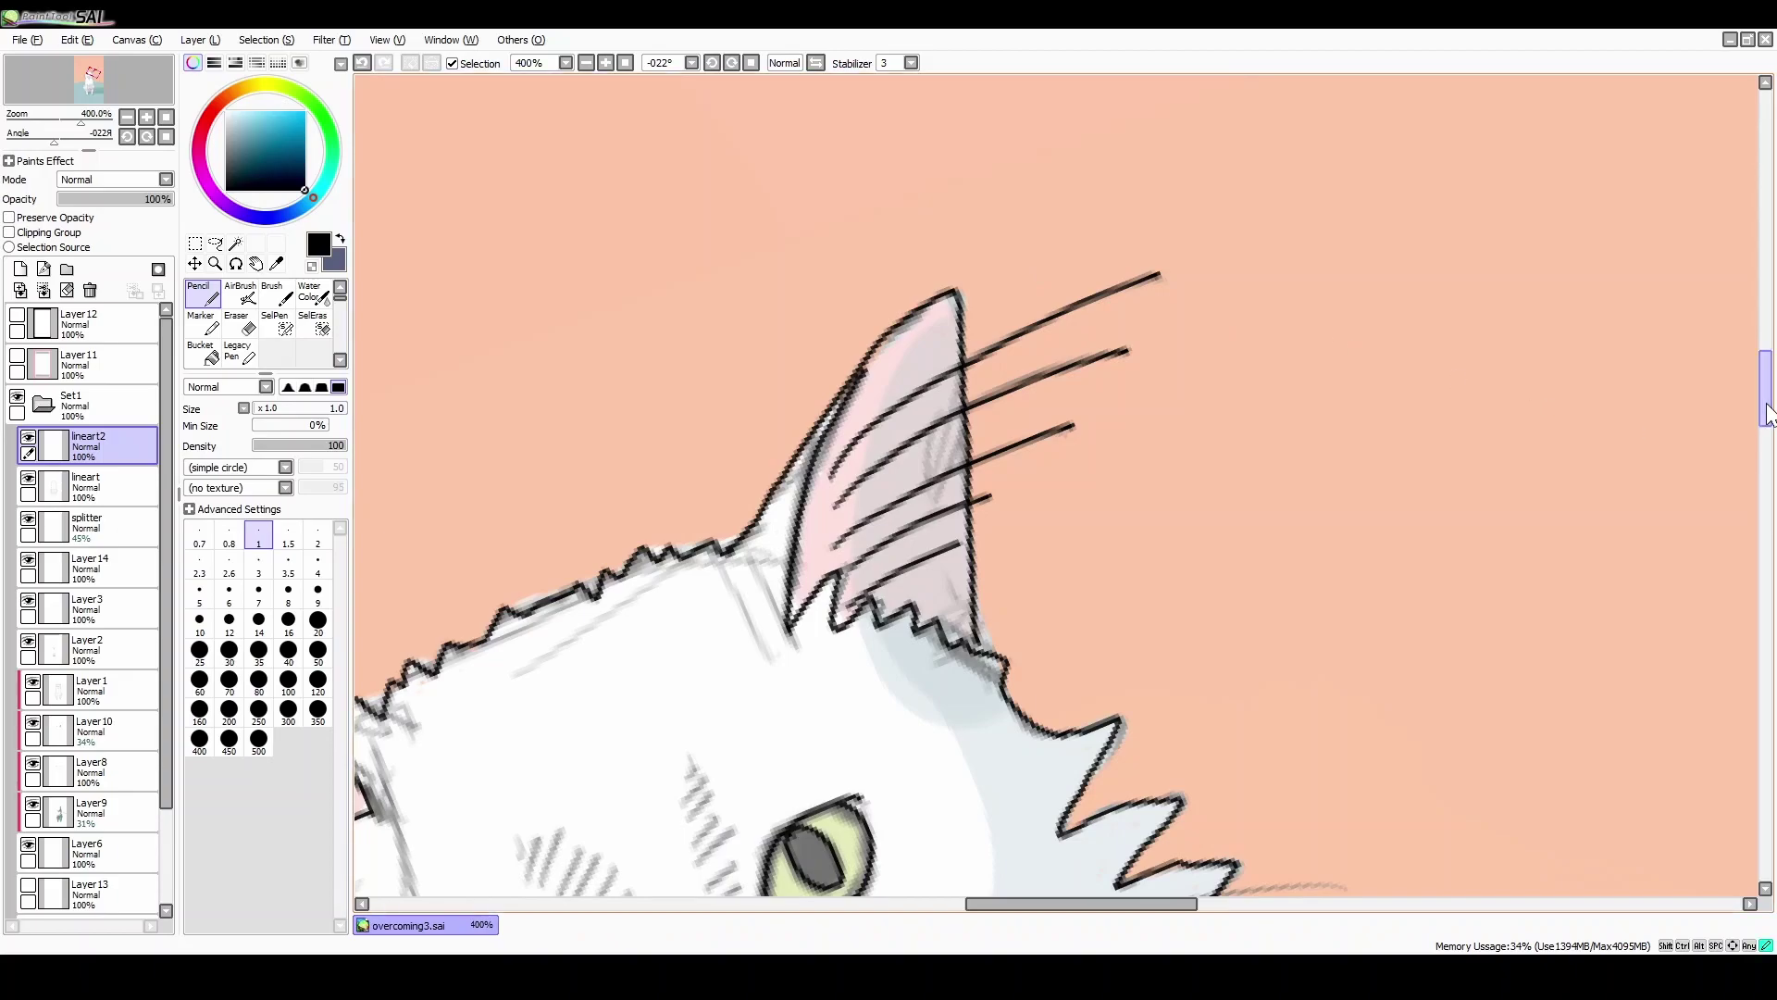
Step: Rotate the view to -45° at 200% zoom and ink four long whiskers on the shaded side of the face
{"action": "left_click_drag", "start_coordinate": [1767, 414], "coordinate": [1765, 454]}
{"action": "left_click", "coordinate": [710, 63]}
{"action": "left_click", "coordinate": [586, 63]}
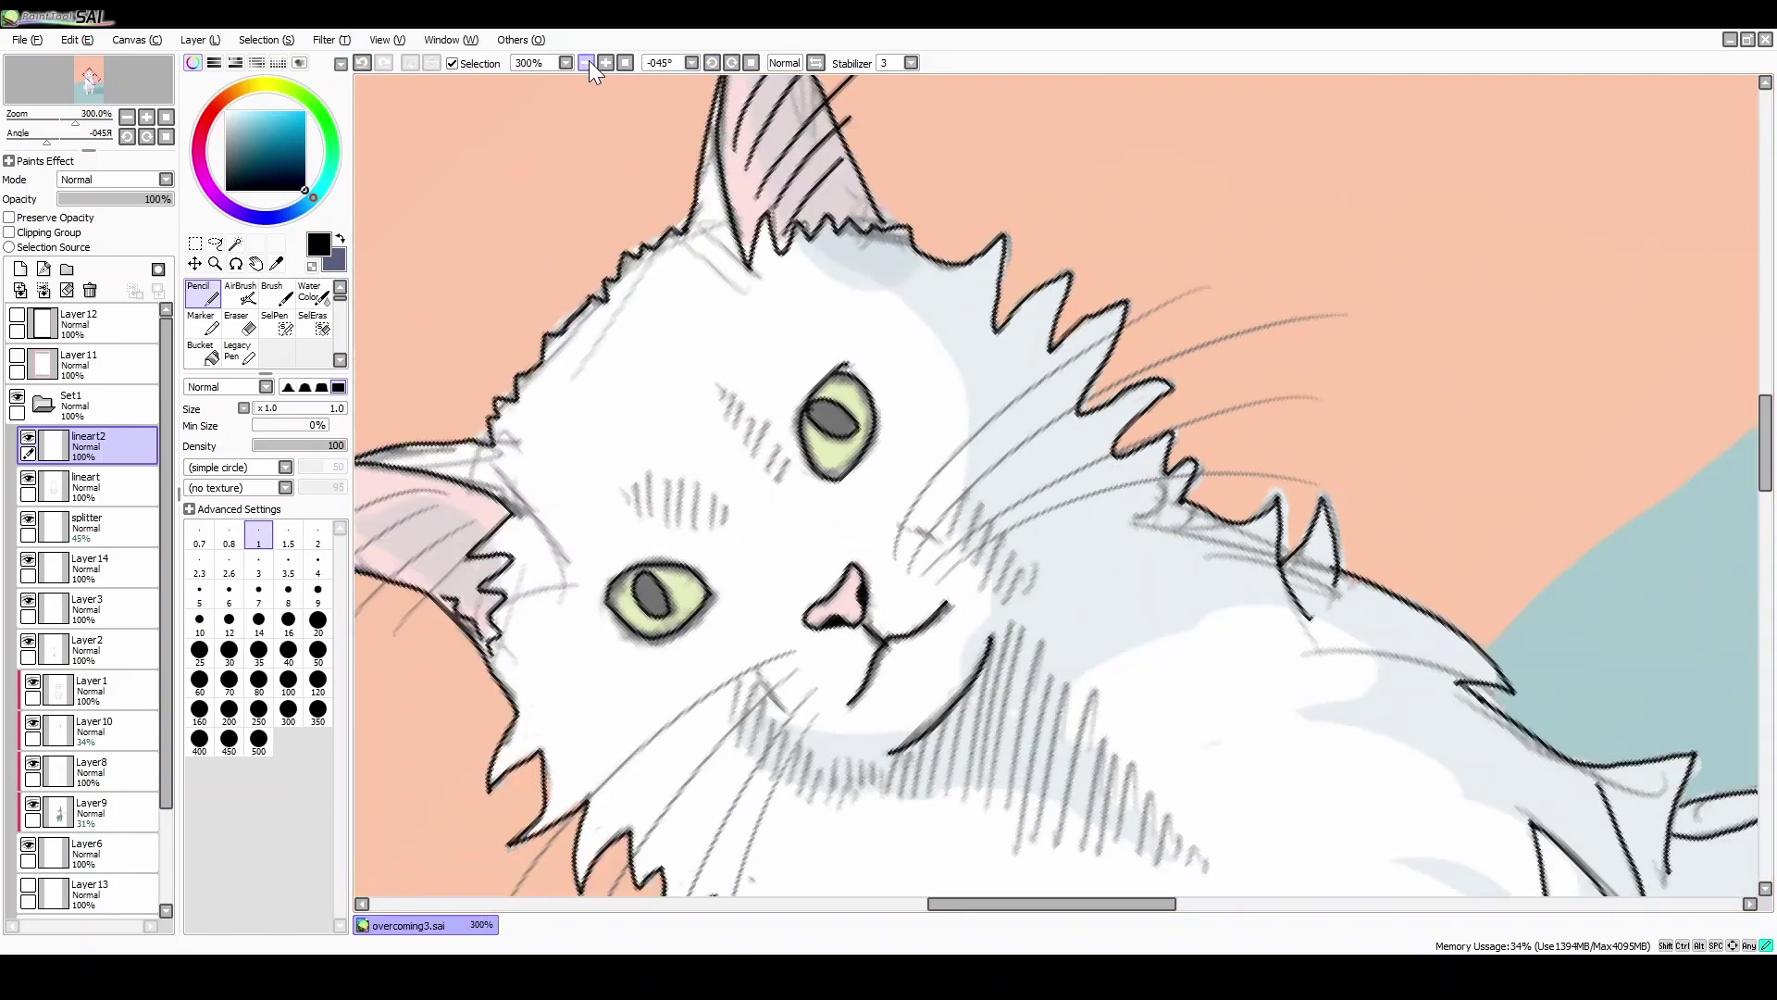
{"action": "left_click", "coordinate": [587, 63]}
{"action": "mouse_move", "coordinate": [962, 540]}
{"action": "left_mouse_down"}
{"action": "mouse_move", "coordinate": [1079, 426]}
{"action": "mouse_move", "coordinate": [1234, 373]}
{"action": "left_mouse_up"}
{"action": "left_click_drag", "start_coordinate": [1019, 506], "coordinate": [1227, 422]}
{"action": "key", "text": "ctrl+z"}
{"action": "mouse_move", "coordinate": [976, 539]}
{"action": "left_mouse_down"}
{"action": "mouse_move", "coordinate": [1151, 440]}
{"action": "mouse_move", "coordinate": [1234, 411]}
{"action": "left_mouse_up"}
{"action": "mouse_move", "coordinate": [983, 551]}
{"action": "left_mouse_down"}
{"action": "mouse_move", "coordinate": [1144, 480]}
{"action": "mouse_move", "coordinate": [1227, 487]}
{"action": "left_mouse_up"}
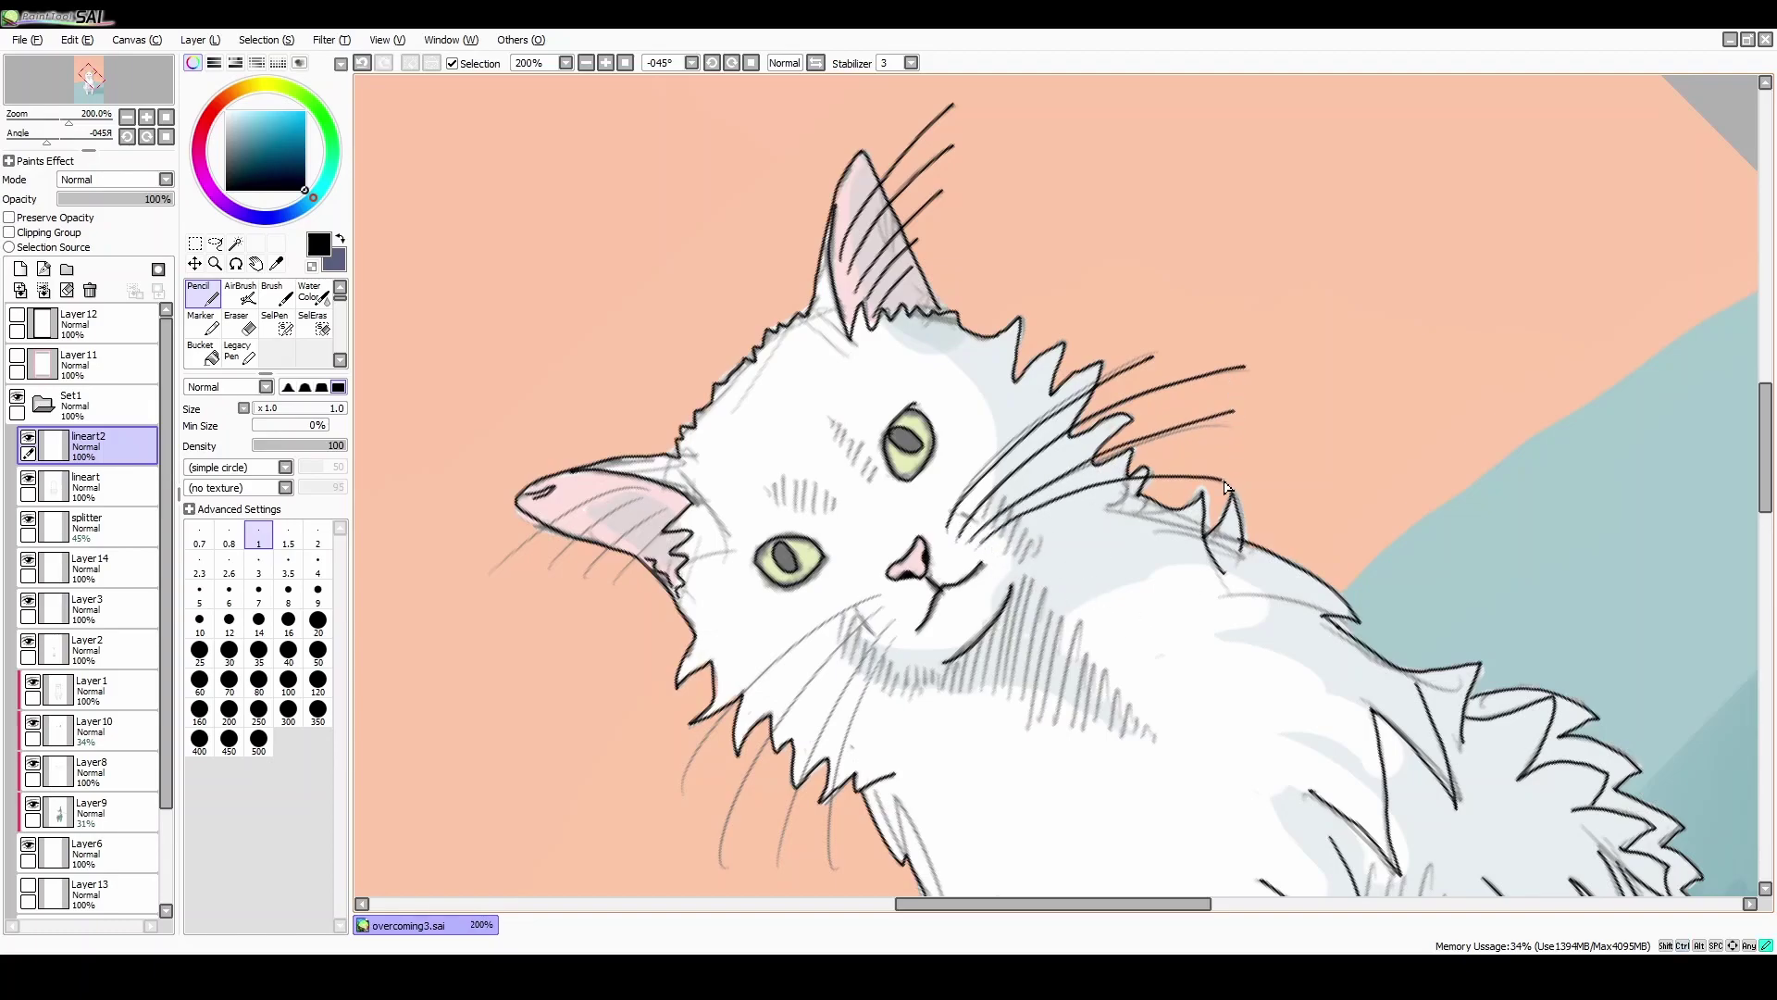
Step: Flip the view horizontally, rotate it to -22°, and ink the three upper whiskers on the unshaded side of the face
{"action": "left_click", "coordinate": [816, 63]}
{"action": "left_click", "coordinate": [711, 63]}
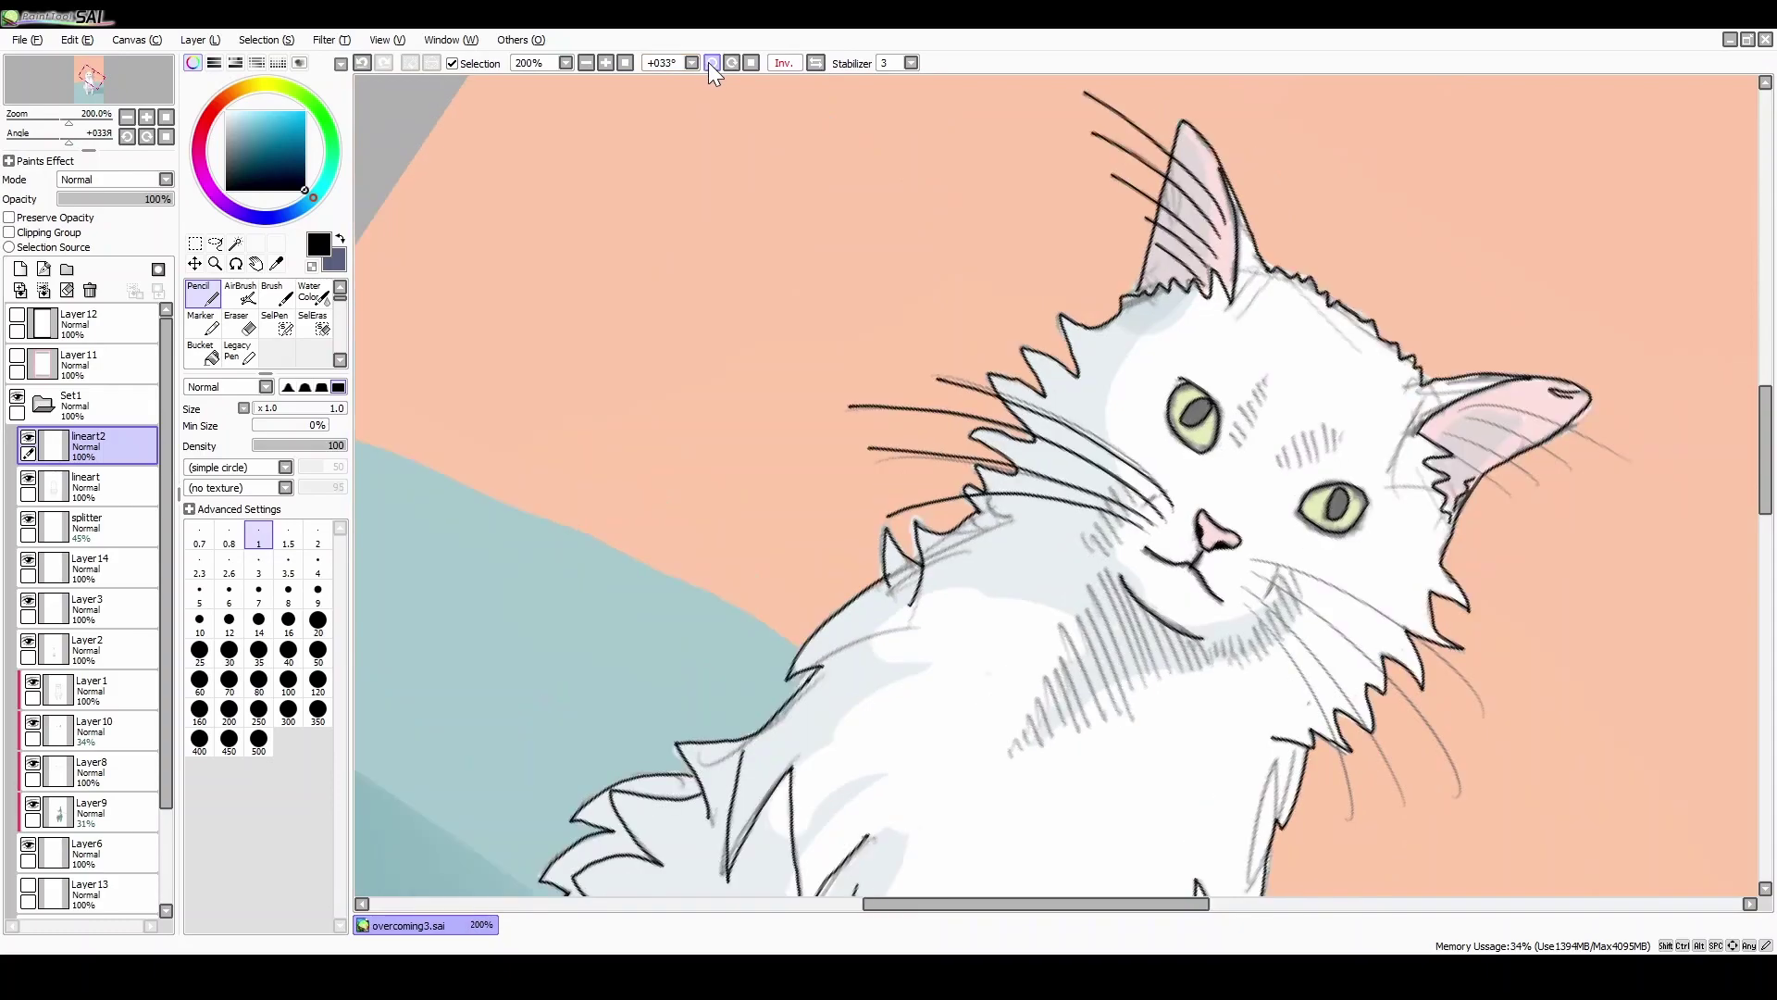
{"action": "left_click", "coordinate": [711, 63]}
{"action": "left_click", "coordinate": [711, 63]}
{"action": "left_click", "coordinate": [711, 63]}
{"action": "left_click", "coordinate": [711, 63]}
{"action": "left_click", "coordinate": [711, 63]}
{"action": "left_click_drag", "start_coordinate": [1765, 469], "coordinate": [1765, 428]}
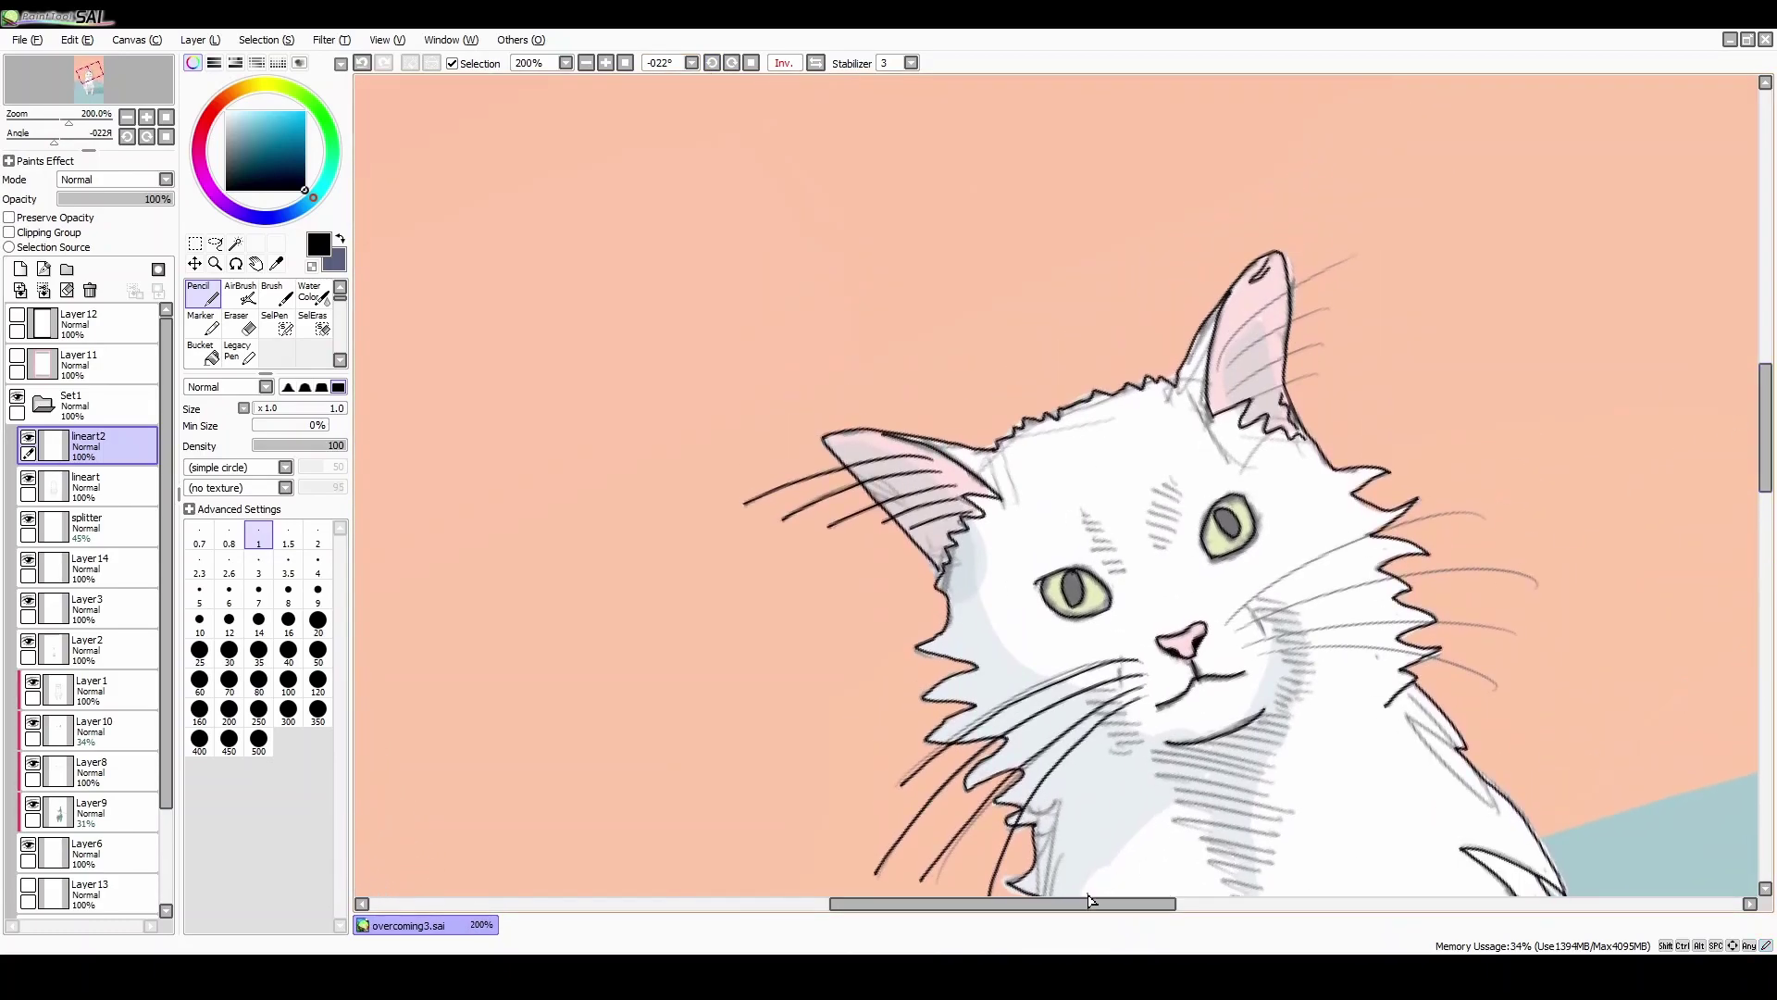
{"action": "left_click_drag", "start_coordinate": [1075, 904], "coordinate": [1157, 904]}
{"action": "mouse_move", "coordinate": [895, 622]}
{"action": "left_mouse_down"}
{"action": "mouse_move", "coordinate": [979, 567]}
{"action": "mouse_move", "coordinate": [1154, 521]}
{"action": "left_mouse_up"}
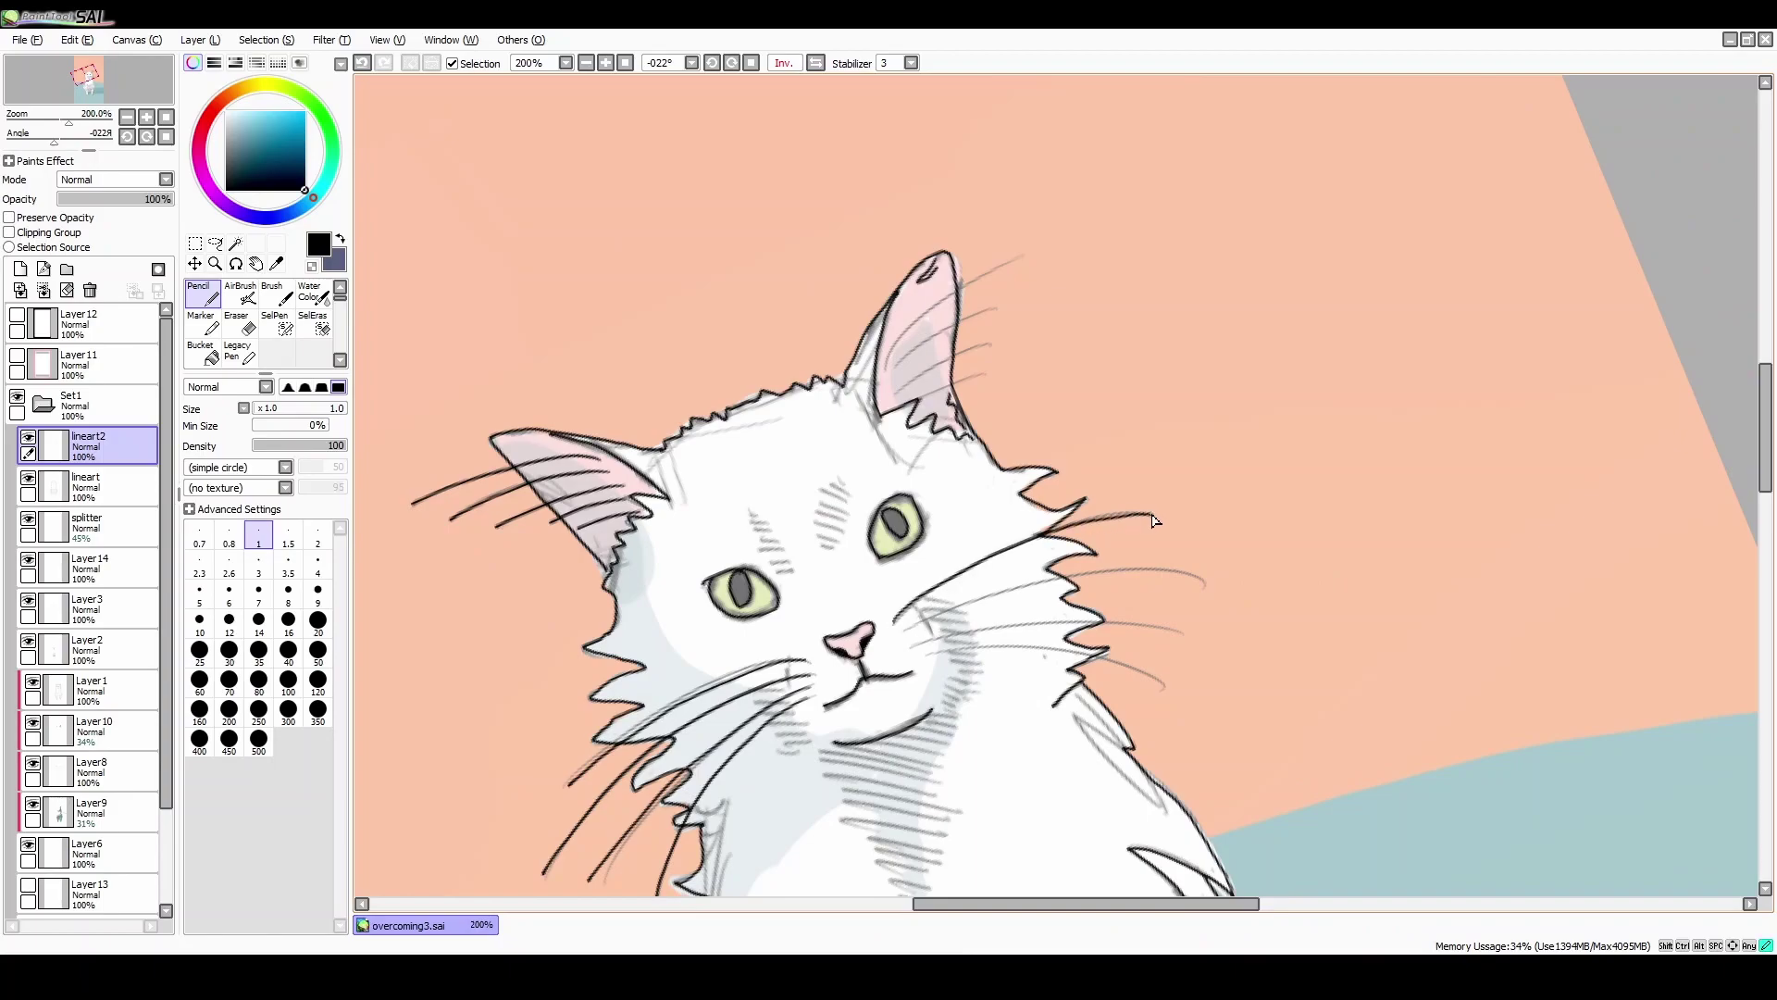
{"action": "mouse_move", "coordinate": [914, 632]}
{"action": "left_mouse_down"}
{"action": "mouse_move", "coordinate": [1059, 577]}
{"action": "mouse_move", "coordinate": [1174, 575]}
{"action": "left_mouse_up"}
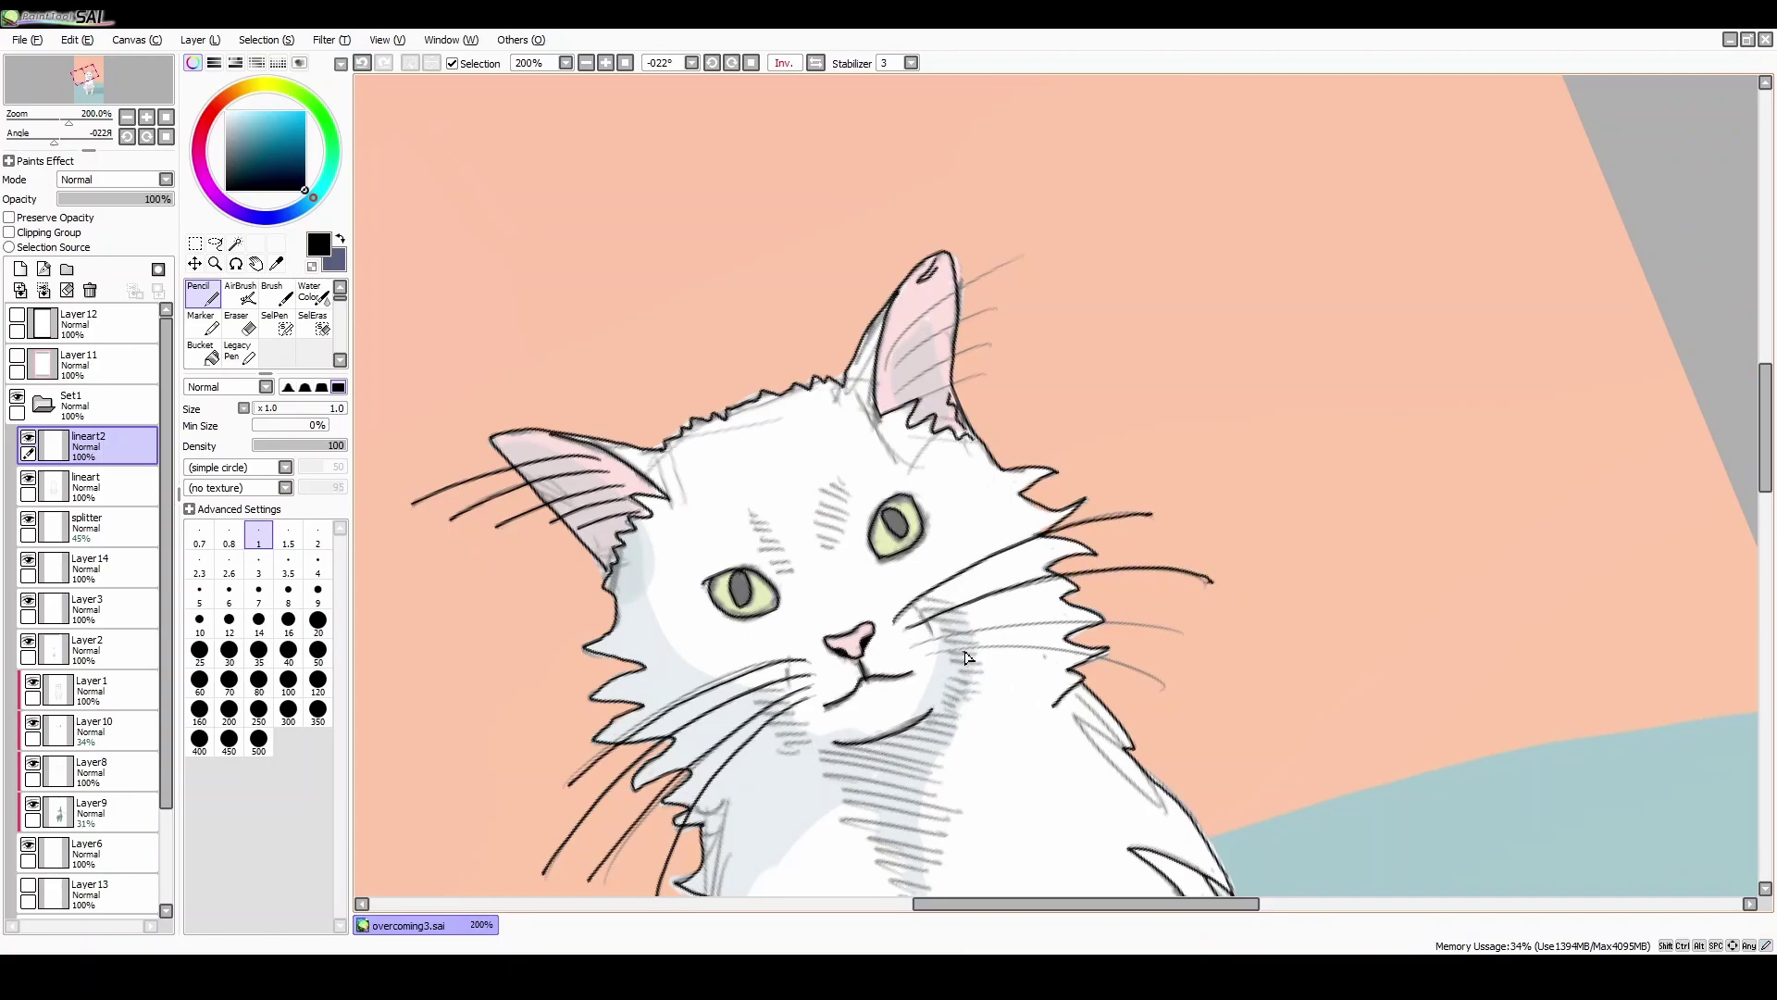
{"action": "mouse_move", "coordinate": [914, 652]}
{"action": "left_mouse_down"}
{"action": "mouse_move", "coordinate": [1058, 624]}
{"action": "mouse_move", "coordinate": [1183, 639]}
{"action": "mouse_move", "coordinate": [1221, 584]}
{"action": "left_mouse_up"}
{"action": "left_click", "coordinate": [242, 323]}
{"action": "left_click", "coordinate": [212, 294]}
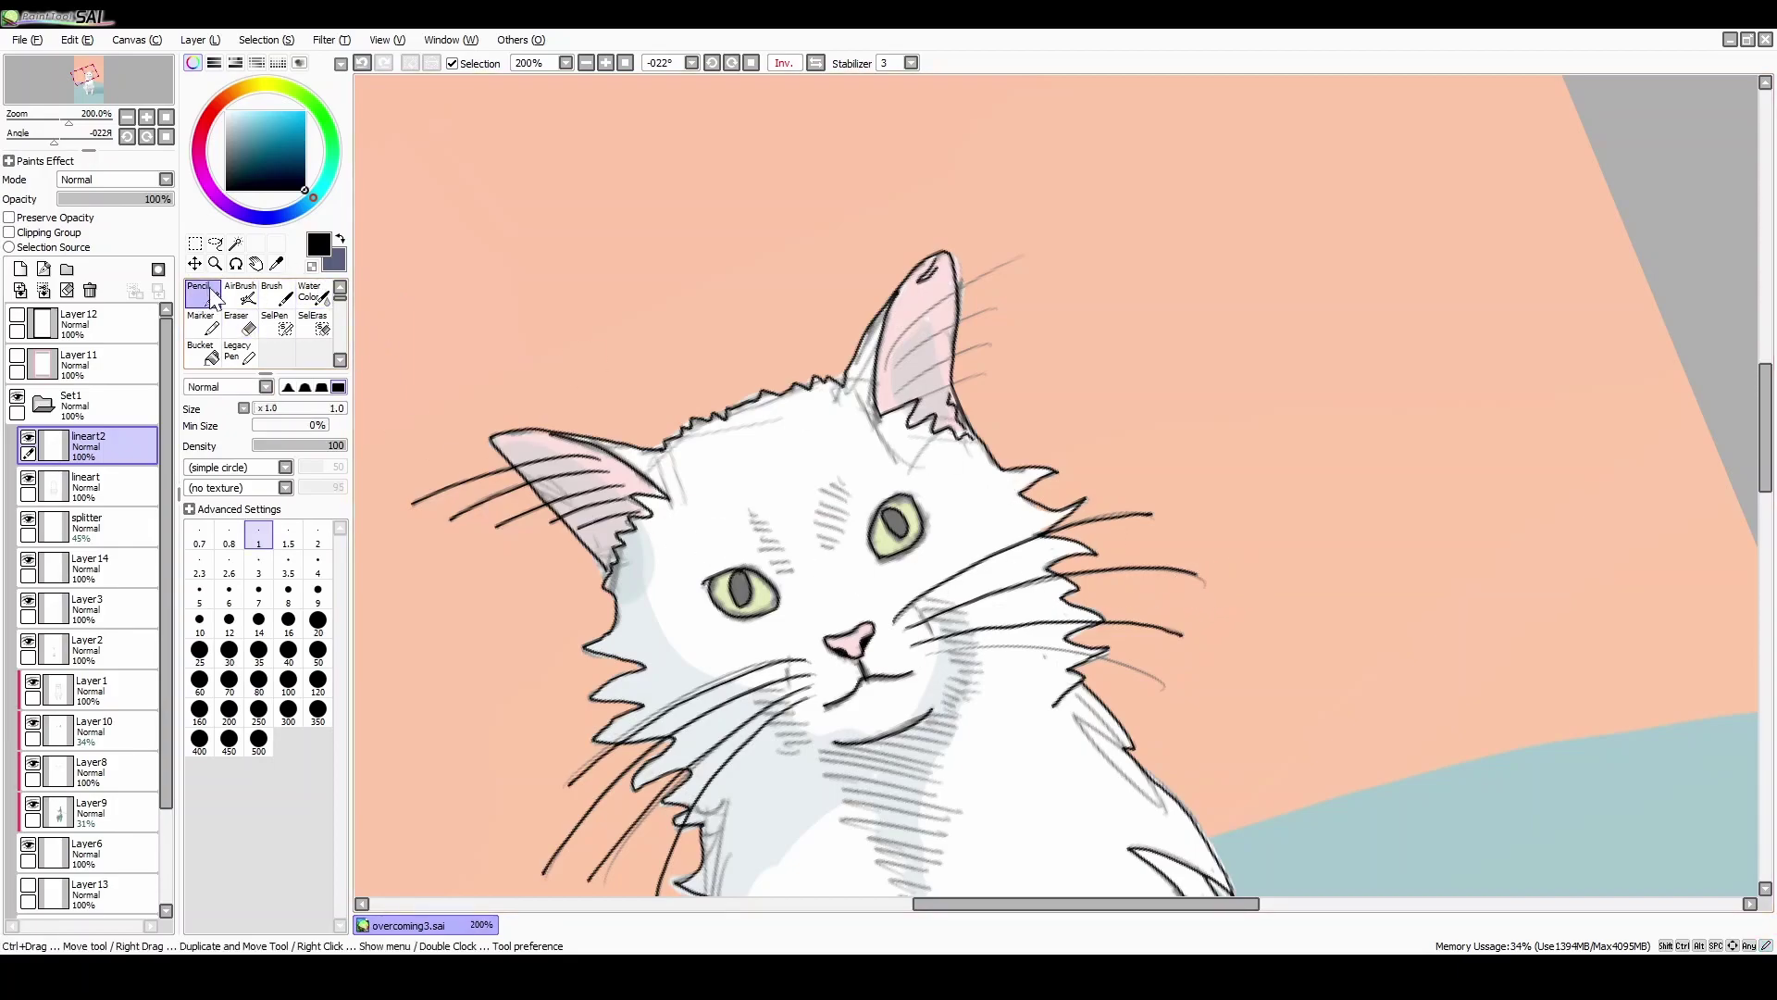
Step: Rotate the flipped view to -78° and ink the lowest whisker on the unshaded side of the face
{"action": "left_click", "coordinate": [714, 63]}
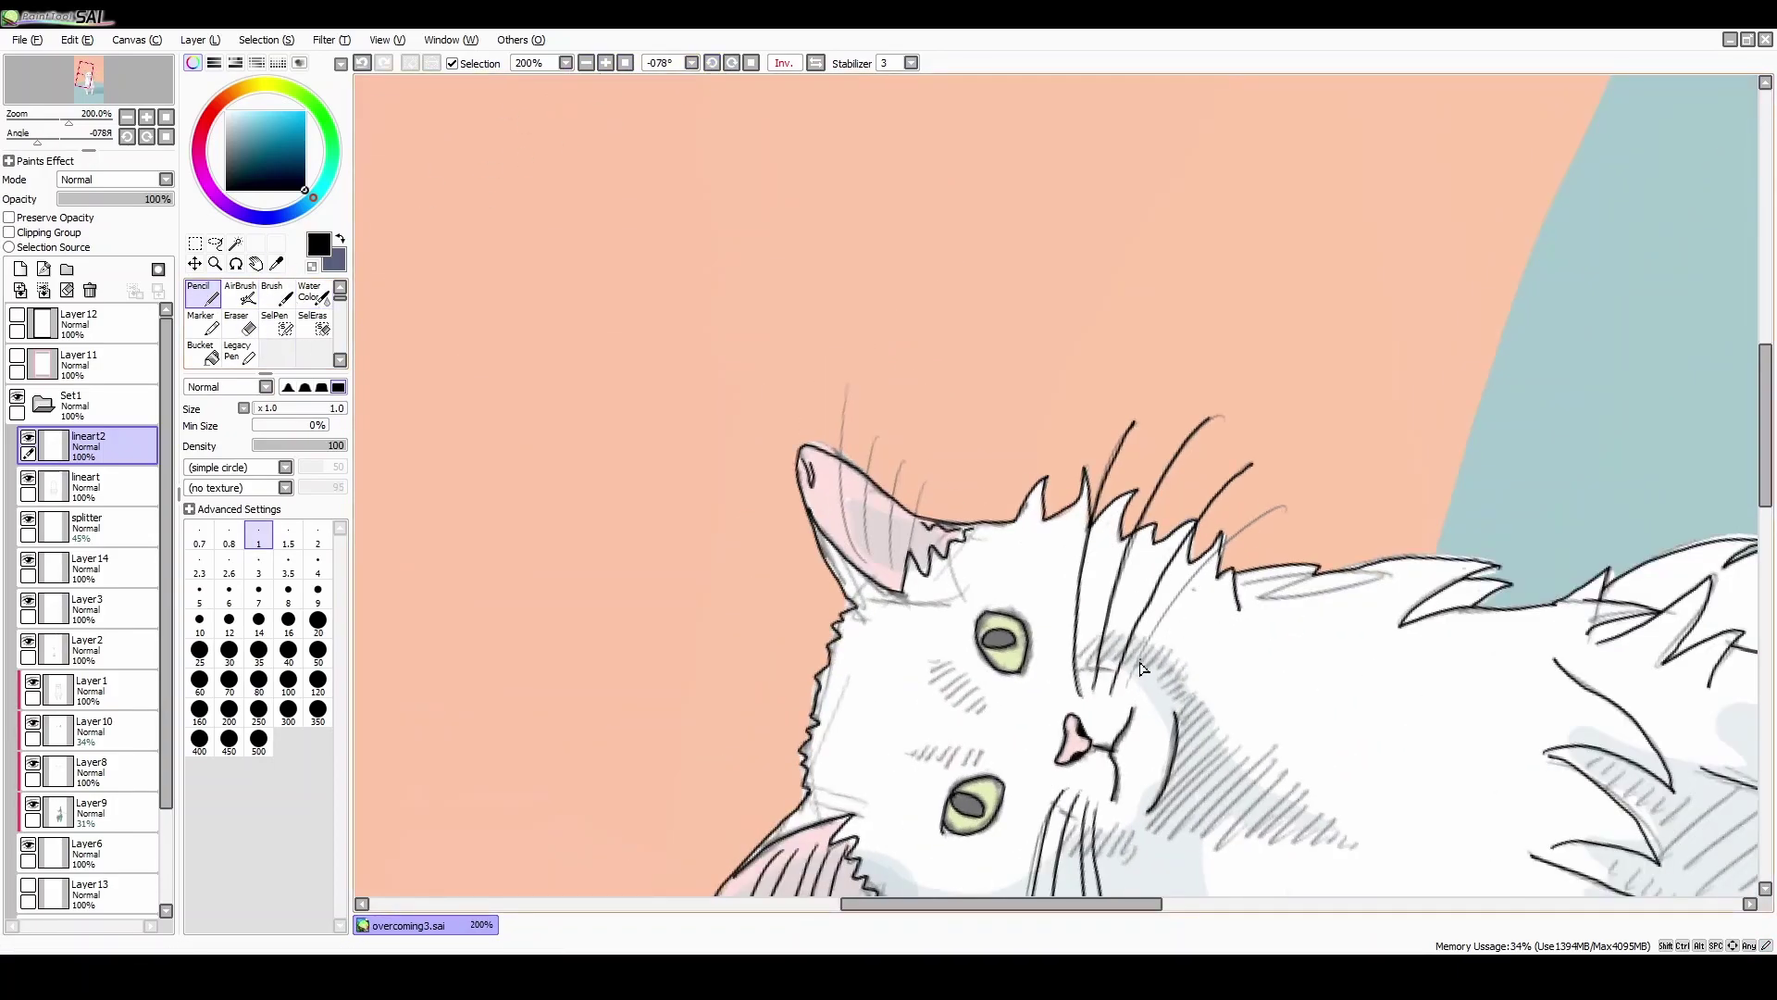
{"action": "mouse_move", "coordinate": [1131, 687]}
{"action": "left_mouse_down"}
{"action": "mouse_move", "coordinate": [1179, 598]}
{"action": "mouse_move", "coordinate": [1261, 526]}
{"action": "mouse_move", "coordinate": [1136, 683]}
{"action": "mouse_move", "coordinate": [1140, 652]}
{"action": "mouse_move", "coordinate": [1250, 524]}
{"action": "mouse_move", "coordinate": [1135, 695]}
{"action": "mouse_move", "coordinate": [1194, 583]}
{"action": "mouse_move", "coordinate": [1132, 687]}
{"action": "mouse_move", "coordinate": [1178, 596]}
{"action": "mouse_move", "coordinate": [1283, 508]}
{"action": "left_mouse_up"}
{"action": "key", "text": "ctrl+z"}
{"action": "key", "text": "ctrl+z"}
{"action": "key", "text": "ctrl+z"}
Step: Restore the unflipped, unrotated view at 400% zoom and ink a short muzzle line on each side of the nose on the lineart layer
{"action": "left_click", "coordinate": [625, 63]}
{"action": "scroll", "coordinate": [1068, 416], "scroll_direction": "up", "scroll_amount": 6}
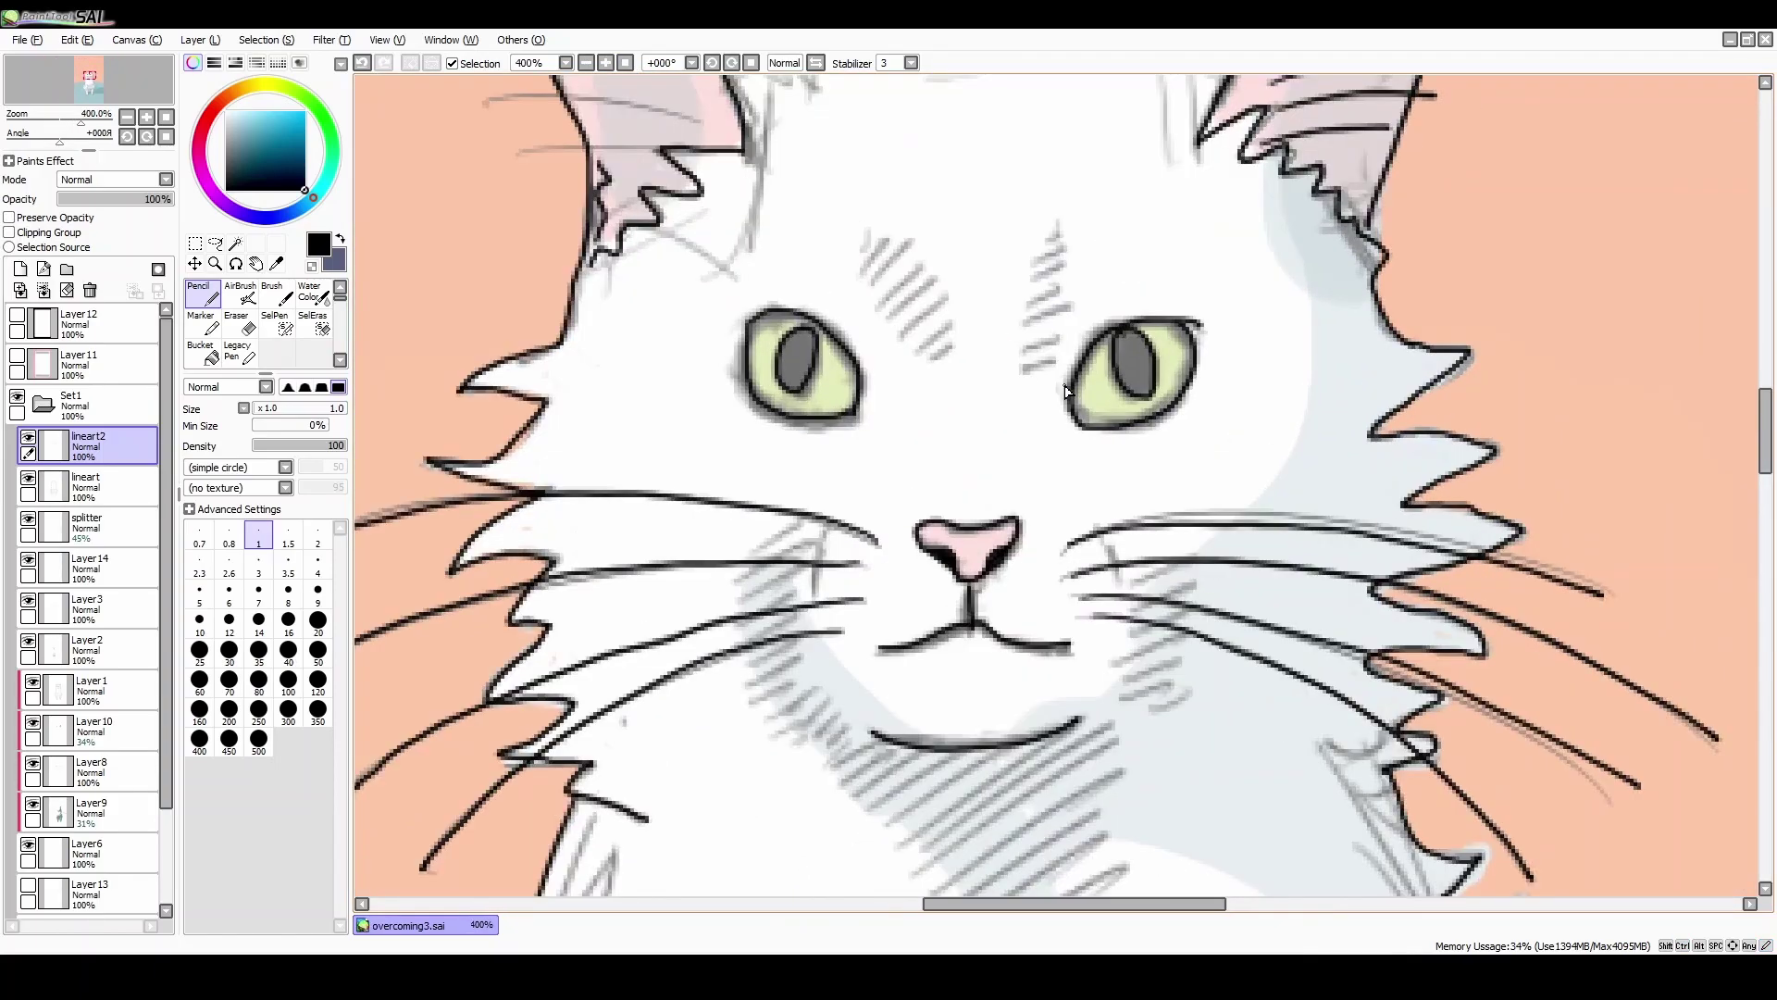
{"action": "left_click", "coordinate": [137, 486]}
{"action": "left_click_drag", "start_coordinate": [824, 525], "coordinate": [816, 604]}
{"action": "left_click_drag", "start_coordinate": [1099, 521], "coordinate": [1122, 586]}
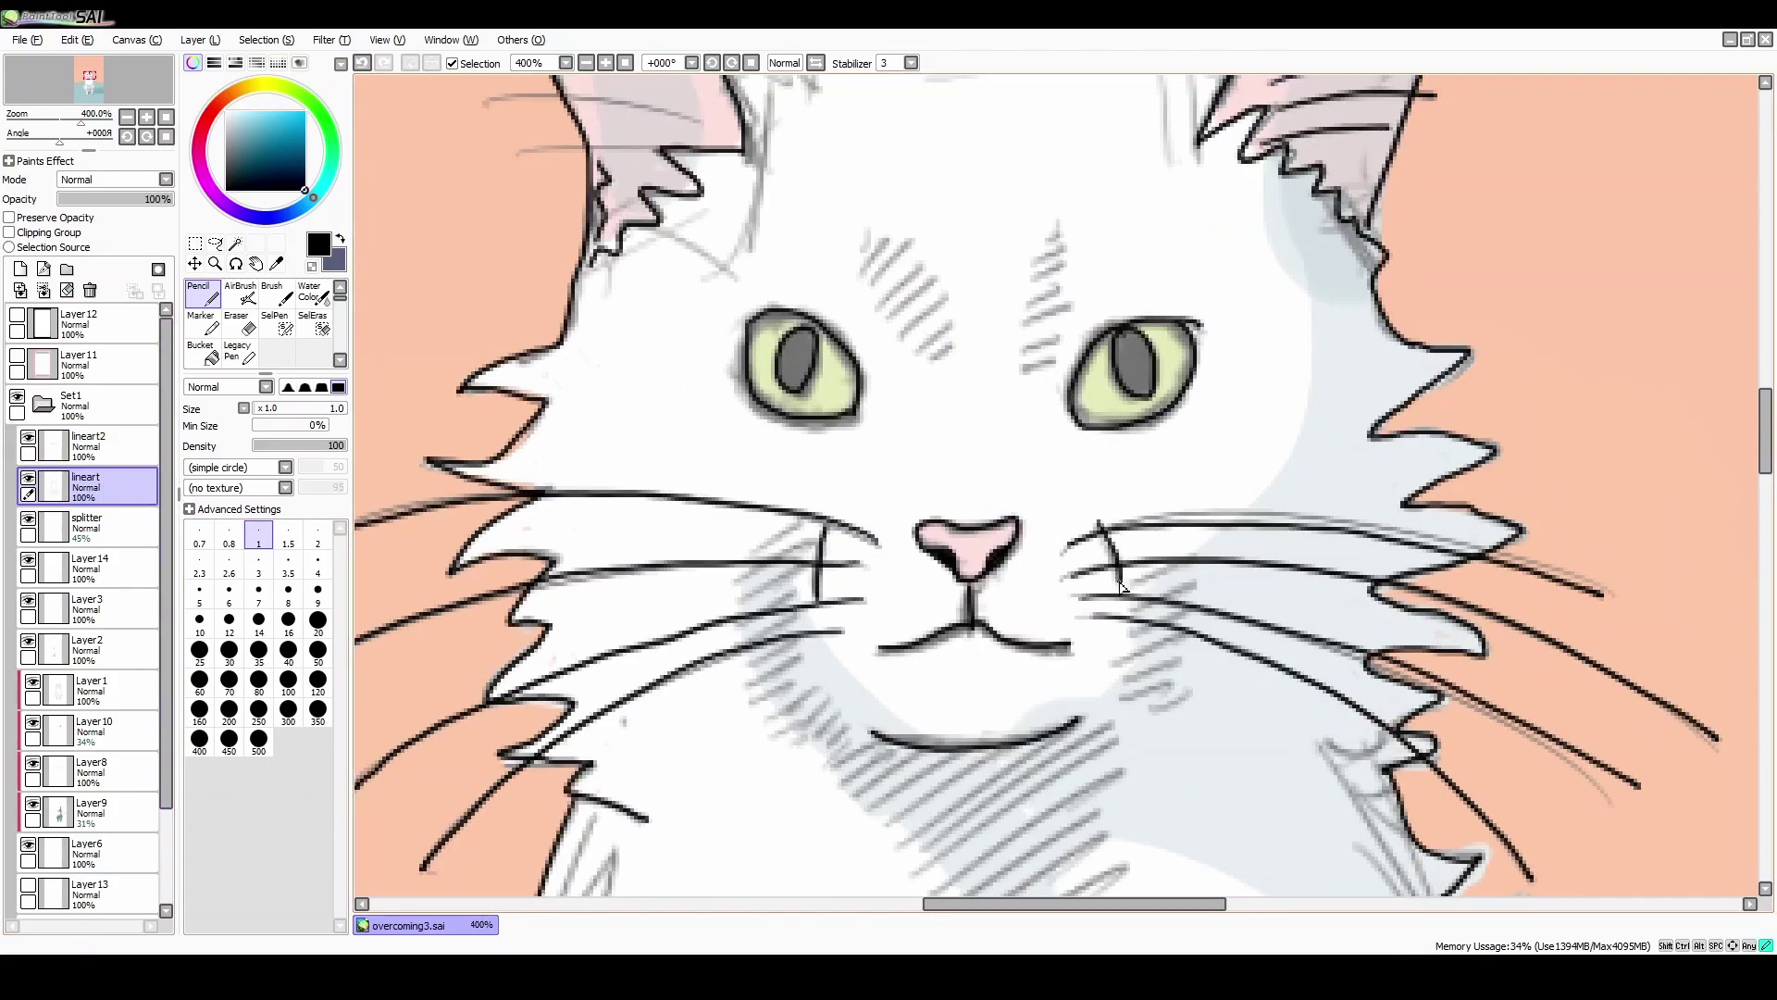
Step: Add a new layer above lineart2 and name it lineart3
{"action": "left_click", "coordinate": [116, 444]}
{"action": "left_click", "coordinate": [21, 268]}
{"action": "double_click", "coordinate": [74, 437]}
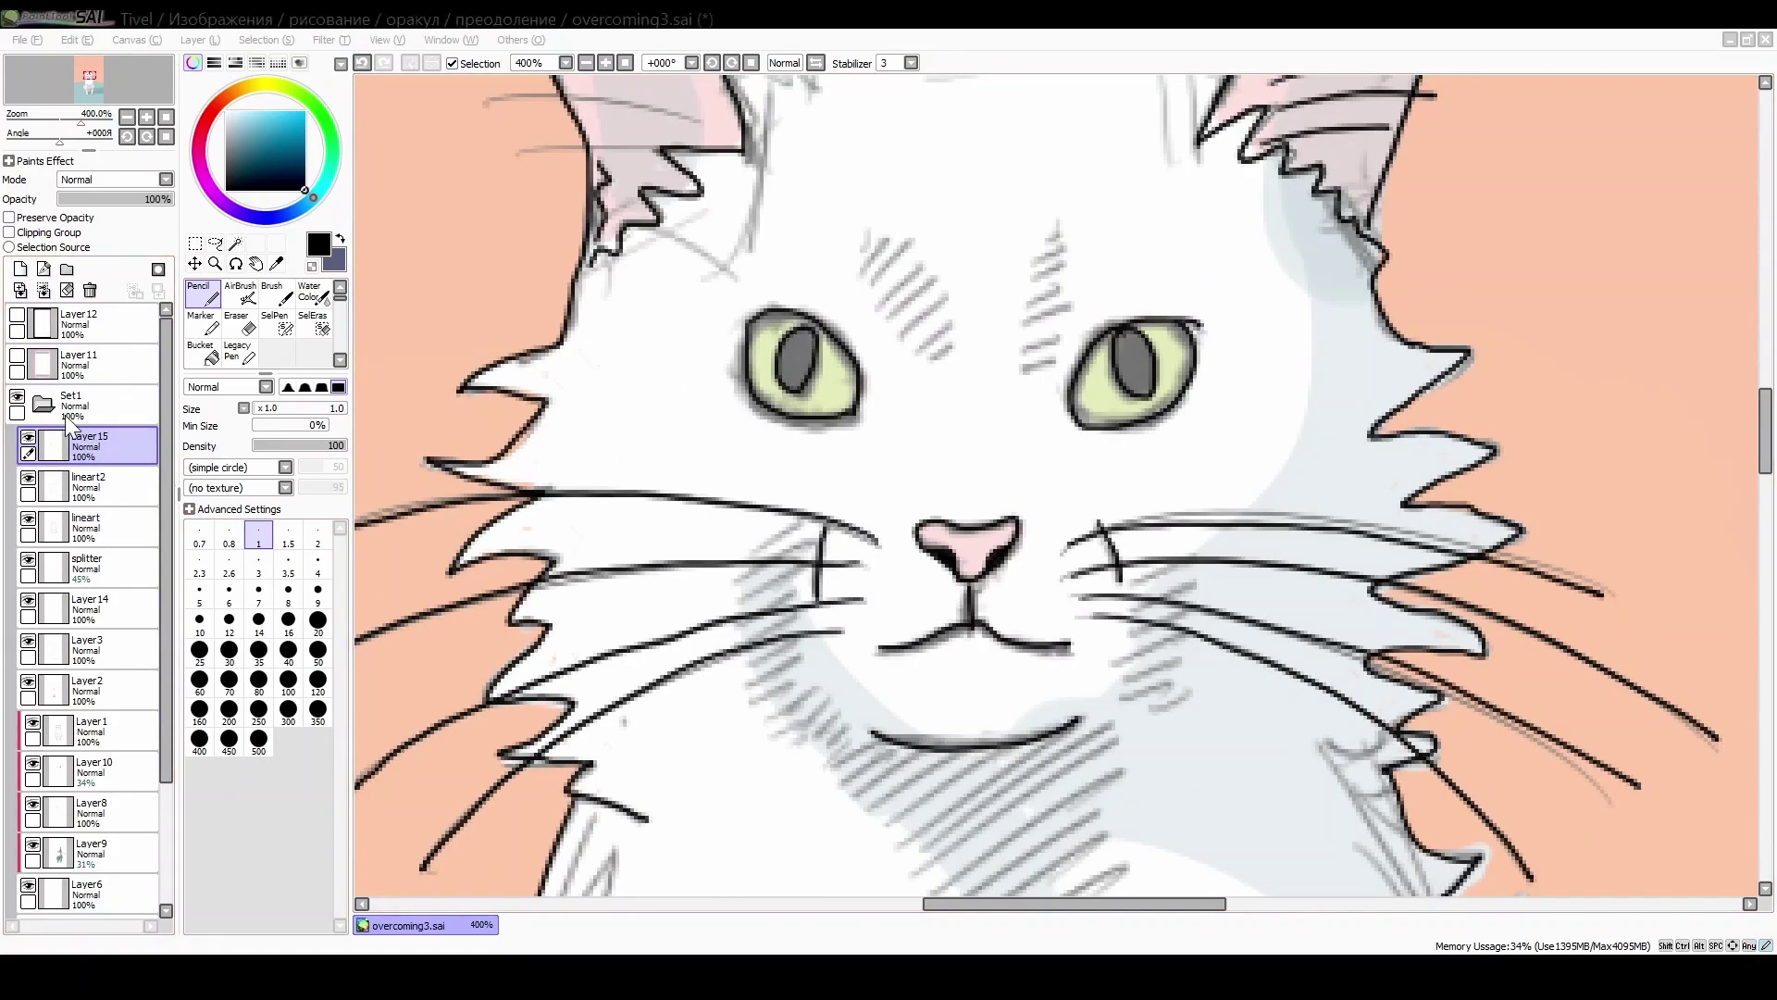
{"action": "double_click", "coordinate": [66, 435]}
{"action": "type", "text": "lineart3"}
{"action": "key", "text": "Return"}
Step: Ink the two patches of short hatching strokes on the forehead above the eyes
{"action": "left_click_drag", "start_coordinate": [1767, 463], "coordinate": [1765, 432]}
{"action": "left_click_drag", "start_coordinate": [1049, 439], "coordinate": [1057, 433]}
{"action": "left_click_drag", "start_coordinate": [1032, 462], "coordinate": [1061, 448]}
{"action": "mouse_move", "coordinate": [1028, 485]}
{"action": "left_mouse_down"}
{"action": "mouse_move", "coordinate": [1062, 466]}
{"action": "mouse_move", "coordinate": [1062, 490]}
{"action": "left_mouse_up"}
{"action": "mouse_move", "coordinate": [1022, 530]}
{"action": "left_mouse_down"}
{"action": "mouse_move", "coordinate": [1071, 503]}
{"action": "mouse_move", "coordinate": [1064, 532]}
{"action": "left_mouse_up"}
{"action": "left_click_drag", "start_coordinate": [1021, 577], "coordinate": [1062, 554]}
{"action": "left_click_drag", "start_coordinate": [865, 442], "coordinate": [860, 459]}
{"action": "mouse_move", "coordinate": [914, 441]}
{"action": "left_mouse_down"}
{"action": "mouse_move", "coordinate": [860, 482]}
{"action": "mouse_move", "coordinate": [884, 533]}
{"action": "left_mouse_up"}
{"action": "mouse_move", "coordinate": [941, 506]}
{"action": "left_mouse_down"}
{"action": "mouse_move", "coordinate": [898, 547]}
{"action": "mouse_move", "coordinate": [914, 561]}
{"action": "left_mouse_up"}
{"action": "left_click_drag", "start_coordinate": [959, 547], "coordinate": [932, 570]}
Step: Ink the short diagonal hatching along both cheeks beside the muzzle
{"action": "left_click_drag", "start_coordinate": [1767, 416], "coordinate": [1766, 468]}
{"action": "left_click_drag", "start_coordinate": [1158, 315], "coordinate": [1133, 330]}
{"action": "mouse_move", "coordinate": [1203, 324]}
{"action": "left_mouse_down"}
{"action": "mouse_move", "coordinate": [1124, 365]}
{"action": "mouse_move", "coordinate": [1115, 394]}
{"action": "left_mouse_up"}
{"action": "left_click_drag", "start_coordinate": [1190, 380], "coordinate": [1118, 418]}
{"action": "mouse_move", "coordinate": [1190, 407]}
{"action": "left_mouse_down"}
{"action": "mouse_move", "coordinate": [1122, 442]}
{"action": "mouse_move", "coordinate": [1137, 461]}
{"action": "left_mouse_up"}
{"action": "left_click_drag", "start_coordinate": [1189, 447], "coordinate": [1152, 467]}
{"action": "left_click_drag", "start_coordinate": [798, 266], "coordinate": [735, 327]}
{"action": "left_click_drag", "start_coordinate": [804, 300], "coordinate": [738, 351]}
{"action": "mouse_move", "coordinate": [811, 328]}
{"action": "left_mouse_down"}
{"action": "mouse_move", "coordinate": [742, 383]}
{"action": "mouse_move", "coordinate": [746, 406]}
{"action": "left_mouse_up"}
{"action": "left_click_drag", "start_coordinate": [806, 369], "coordinate": [751, 442]}
{"action": "left_click_drag", "start_coordinate": [822, 416], "coordinate": [758, 463]}
{"action": "mouse_move", "coordinate": [830, 434]}
{"action": "left_mouse_down"}
{"action": "mouse_move", "coordinate": [773, 482]}
{"action": "mouse_move", "coordinate": [783, 495]}
{"action": "left_mouse_up"}
Step: Ink the diagonal shadow hatching under the chin, tapering to a point down the chest
{"action": "mouse_move", "coordinate": [851, 467]}
{"action": "left_mouse_down"}
{"action": "mouse_move", "coordinate": [811, 507]}
{"action": "mouse_move", "coordinate": [831, 518]}
{"action": "left_mouse_up"}
{"action": "mouse_move", "coordinate": [896, 491]}
{"action": "left_mouse_down"}
{"action": "mouse_move", "coordinate": [844, 544]}
{"action": "mouse_move", "coordinate": [863, 558]}
{"action": "left_mouse_up"}
{"action": "mouse_move", "coordinate": [959, 487]}
{"action": "left_mouse_down"}
{"action": "mouse_move", "coordinate": [890, 564]}
{"action": "mouse_move", "coordinate": [912, 582]}
{"action": "left_mouse_up"}
{"action": "left_click_drag", "start_coordinate": [1055, 474], "coordinate": [954, 574]}
{"action": "mouse_move", "coordinate": [1008, 529]}
{"action": "left_mouse_down"}
{"action": "mouse_move", "coordinate": [926, 586]}
{"action": "mouse_move", "coordinate": [1108, 463]}
{"action": "left_mouse_up"}
{"action": "left_click_drag", "start_coordinate": [918, 612], "coordinate": [1117, 483]}
{"action": "key", "text": "ctrl+z"}
{"action": "left_click_drag", "start_coordinate": [916, 613], "coordinate": [1120, 480]}
{"action": "mouse_move", "coordinate": [930, 645]}
{"action": "left_mouse_down"}
{"action": "mouse_move", "coordinate": [1063, 529]}
{"action": "mouse_move", "coordinate": [1124, 506]}
{"action": "left_mouse_up"}
{"action": "key", "text": "ctrl+z"}
{"action": "mouse_move", "coordinate": [895, 693]}
{"action": "left_mouse_down"}
{"action": "mouse_move", "coordinate": [1108, 537]}
{"action": "mouse_move", "coordinate": [1123, 557]}
{"action": "left_mouse_up"}
{"action": "mouse_move", "coordinate": [938, 715]}
{"action": "left_mouse_down"}
{"action": "mouse_move", "coordinate": [1112, 585]}
{"action": "mouse_move", "coordinate": [1138, 591]}
{"action": "left_mouse_up"}
{"action": "mouse_move", "coordinate": [968, 740]}
{"action": "left_mouse_down"}
{"action": "mouse_move", "coordinate": [1109, 635]}
{"action": "mouse_move", "coordinate": [1107, 657]}
{"action": "left_mouse_up"}
{"action": "mouse_move", "coordinate": [986, 778]}
{"action": "left_mouse_down"}
{"action": "mouse_move", "coordinate": [1096, 691]}
{"action": "mouse_move", "coordinate": [1110, 701]}
{"action": "left_mouse_up"}
{"action": "mouse_move", "coordinate": [1007, 809]}
{"action": "left_mouse_down"}
{"action": "mouse_move", "coordinate": [1107, 729]}
{"action": "mouse_move", "coordinate": [1097, 759]}
{"action": "left_mouse_up"}
{"action": "mouse_move", "coordinate": [1031, 842]}
{"action": "left_mouse_down"}
{"action": "mouse_move", "coordinate": [1087, 795]}
{"action": "mouse_move", "coordinate": [1076, 827]}
{"action": "left_mouse_up"}
{"action": "left_click_drag", "start_coordinate": [1047, 875], "coordinate": [1079, 847]}
Step: Zoom to 300% on the belly and hatch the gaps between and just below the upper fur tufts
{"action": "scroll", "coordinate": [1022, 456], "scroll_direction": "down", "scroll_amount": 4}
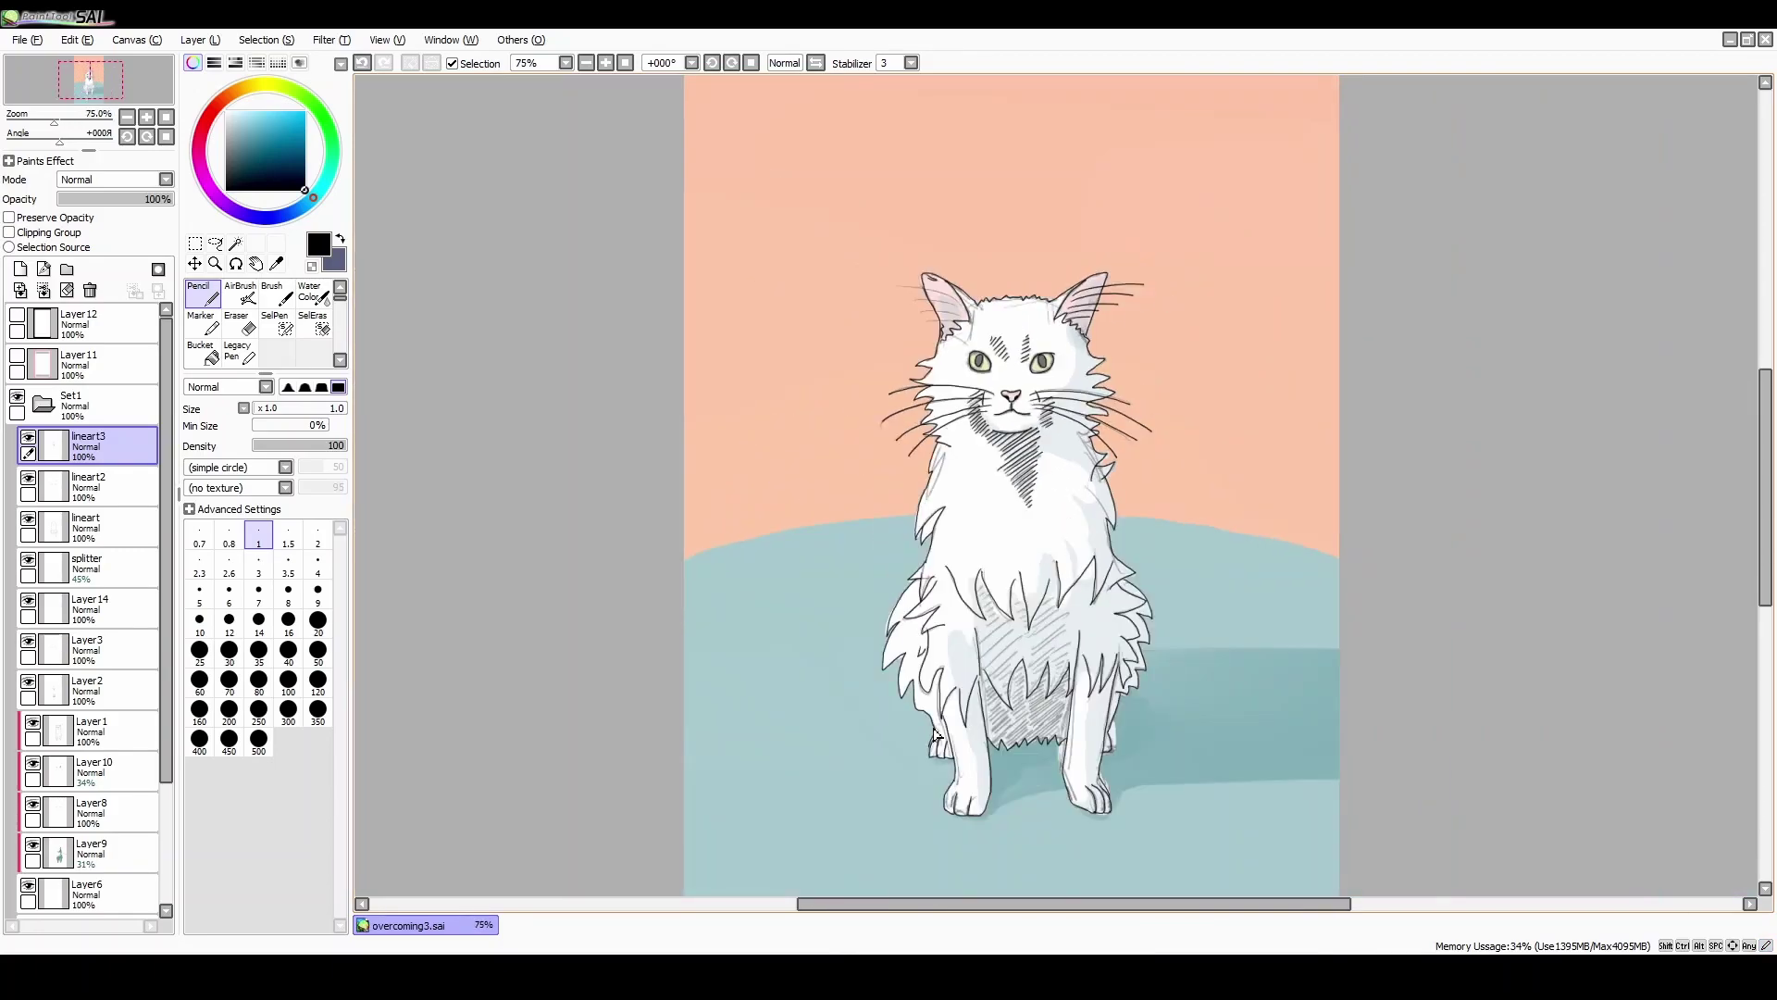
{"action": "scroll", "coordinate": [1199, 560], "scroll_direction": "up", "scroll_amount": 2}
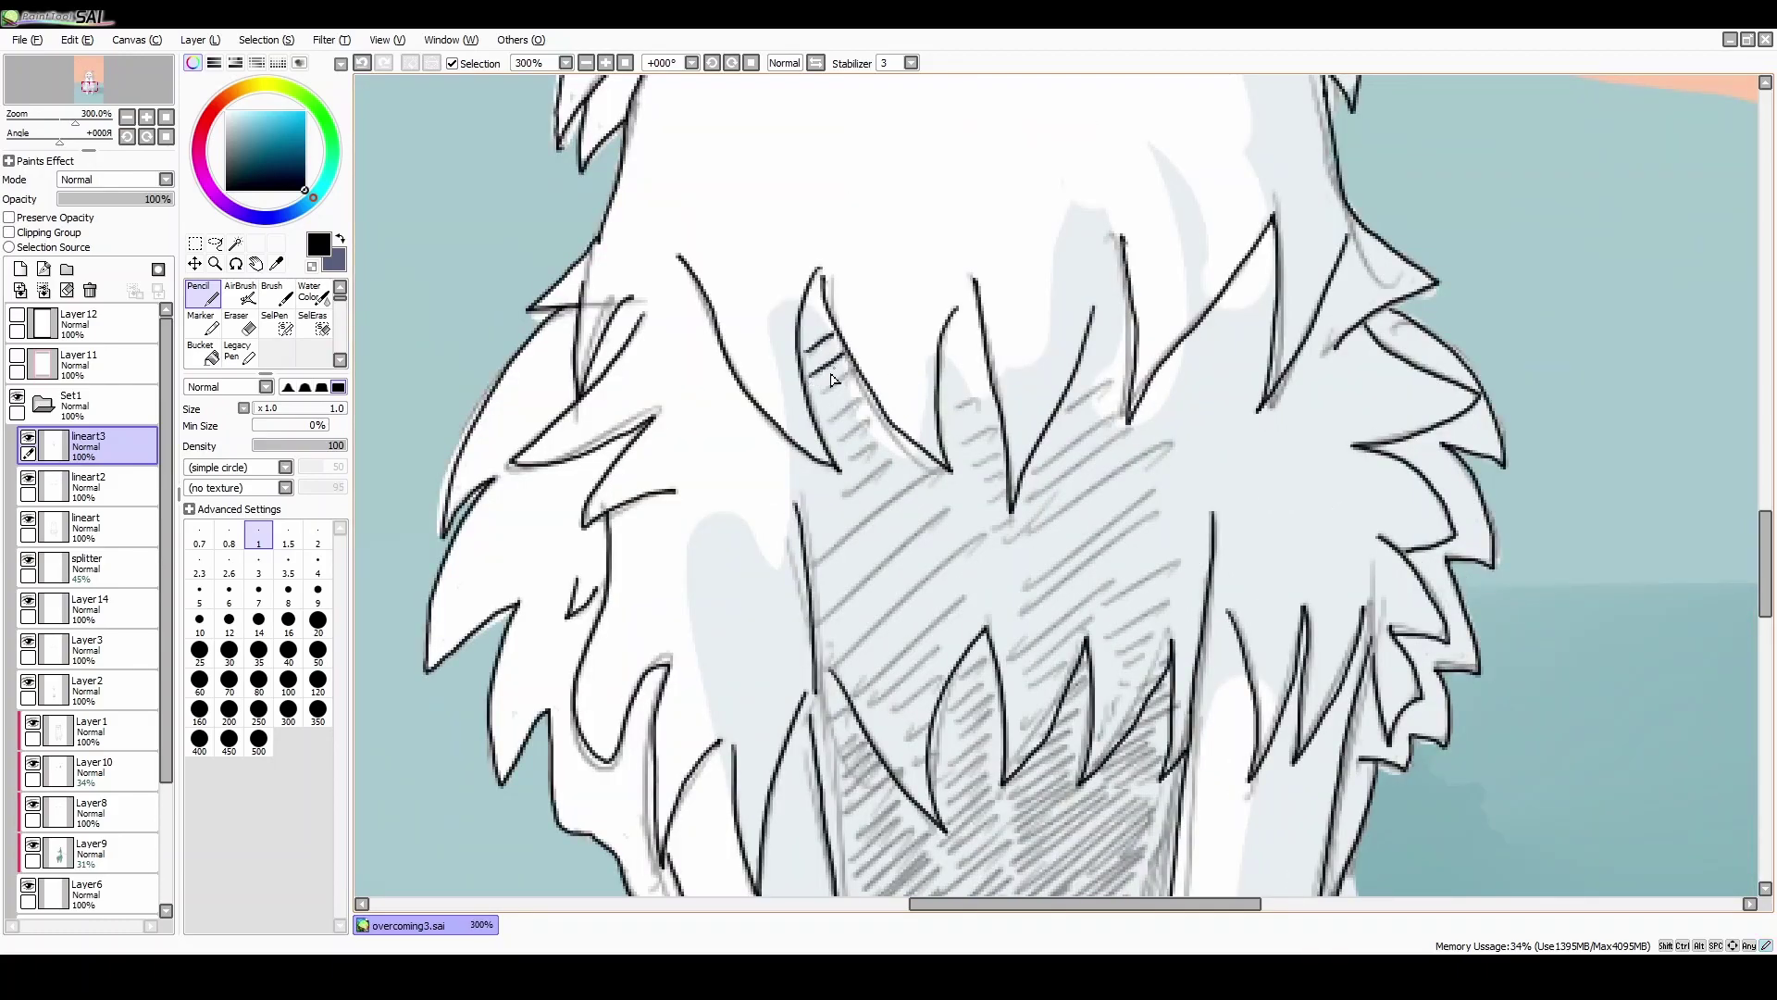
{"action": "mouse_move", "coordinate": [838, 474]}
{"action": "left_mouse_down"}
{"action": "mouse_move", "coordinate": [881, 440]}
{"action": "mouse_move", "coordinate": [896, 461]}
{"action": "left_mouse_up"}
{"action": "left_click_drag", "start_coordinate": [949, 412], "coordinate": [988, 389]}
{"action": "left_click_drag", "start_coordinate": [814, 556], "coordinate": [935, 468]}
{"action": "mouse_move", "coordinate": [953, 479]}
{"action": "left_mouse_down"}
{"action": "mouse_move", "coordinate": [1001, 453]}
{"action": "mouse_move", "coordinate": [1007, 480]}
{"action": "left_mouse_up"}
{"action": "left_click_drag", "start_coordinate": [977, 537], "coordinate": [998, 511]}
{"action": "left_click_drag", "start_coordinate": [1055, 413], "coordinate": [1123, 378]}
{"action": "left_click_drag", "start_coordinate": [1044, 465], "coordinate": [1135, 410]}
{"action": "left_click_drag", "start_coordinate": [1030, 499], "coordinate": [1125, 437]}
{"action": "left_click_drag", "start_coordinate": [1111, 424], "coordinate": [1135, 407]}
{"action": "left_click_drag", "start_coordinate": [1022, 535], "coordinate": [1164, 442]}
Step: Continue the diagonal belly hatching down to and inside the lower row of fur tufts
{"action": "left_click_drag", "start_coordinate": [814, 634], "coordinate": [959, 508]}
{"action": "mouse_move", "coordinate": [841, 666]}
{"action": "left_mouse_down"}
{"action": "mouse_move", "coordinate": [972, 547]}
{"action": "mouse_move", "coordinate": [978, 576]}
{"action": "left_mouse_up"}
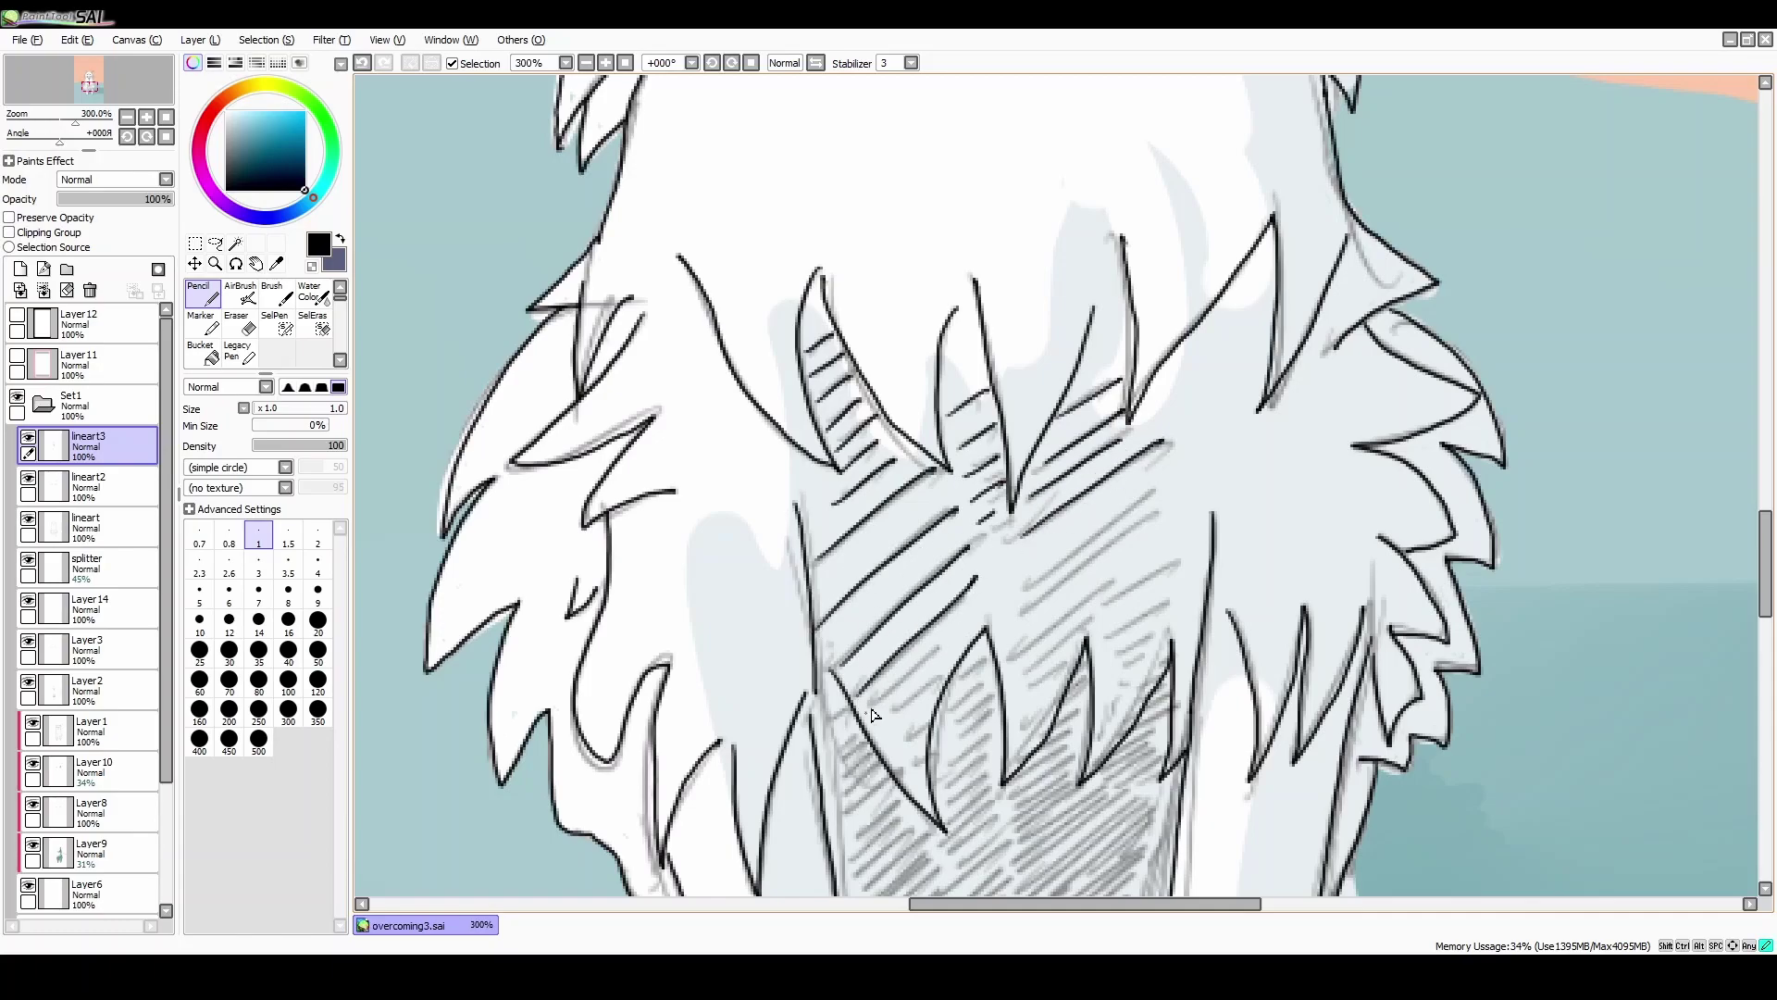
{"action": "left_click_drag", "start_coordinate": [865, 698], "coordinate": [960, 632]}
{"action": "left_click_drag", "start_coordinate": [882, 733], "coordinate": [943, 675]}
{"action": "left_click_drag", "start_coordinate": [1019, 535], "coordinate": [1159, 482]}
{"action": "left_click_drag", "start_coordinate": [1020, 585], "coordinate": [1163, 510]}
{"action": "left_click_drag", "start_coordinate": [1018, 685], "coordinate": [1106, 592]}
{"action": "mouse_move", "coordinate": [1022, 736]}
{"action": "left_mouse_down"}
{"action": "mouse_move", "coordinate": [1083, 639]}
{"action": "mouse_move", "coordinate": [1056, 715]}
{"action": "left_mouse_up"}
{"action": "mouse_move", "coordinate": [1102, 609]}
{"action": "left_mouse_down"}
{"action": "mouse_move", "coordinate": [1190, 554]}
{"action": "mouse_move", "coordinate": [1176, 597]}
{"action": "left_mouse_up"}
{"action": "mouse_move", "coordinate": [1113, 661]}
{"action": "left_mouse_down"}
{"action": "mouse_move", "coordinate": [1176, 622]}
{"action": "mouse_move", "coordinate": [1157, 658]}
{"action": "left_mouse_up"}
{"action": "left_click_drag", "start_coordinate": [1102, 733], "coordinate": [1144, 689]}
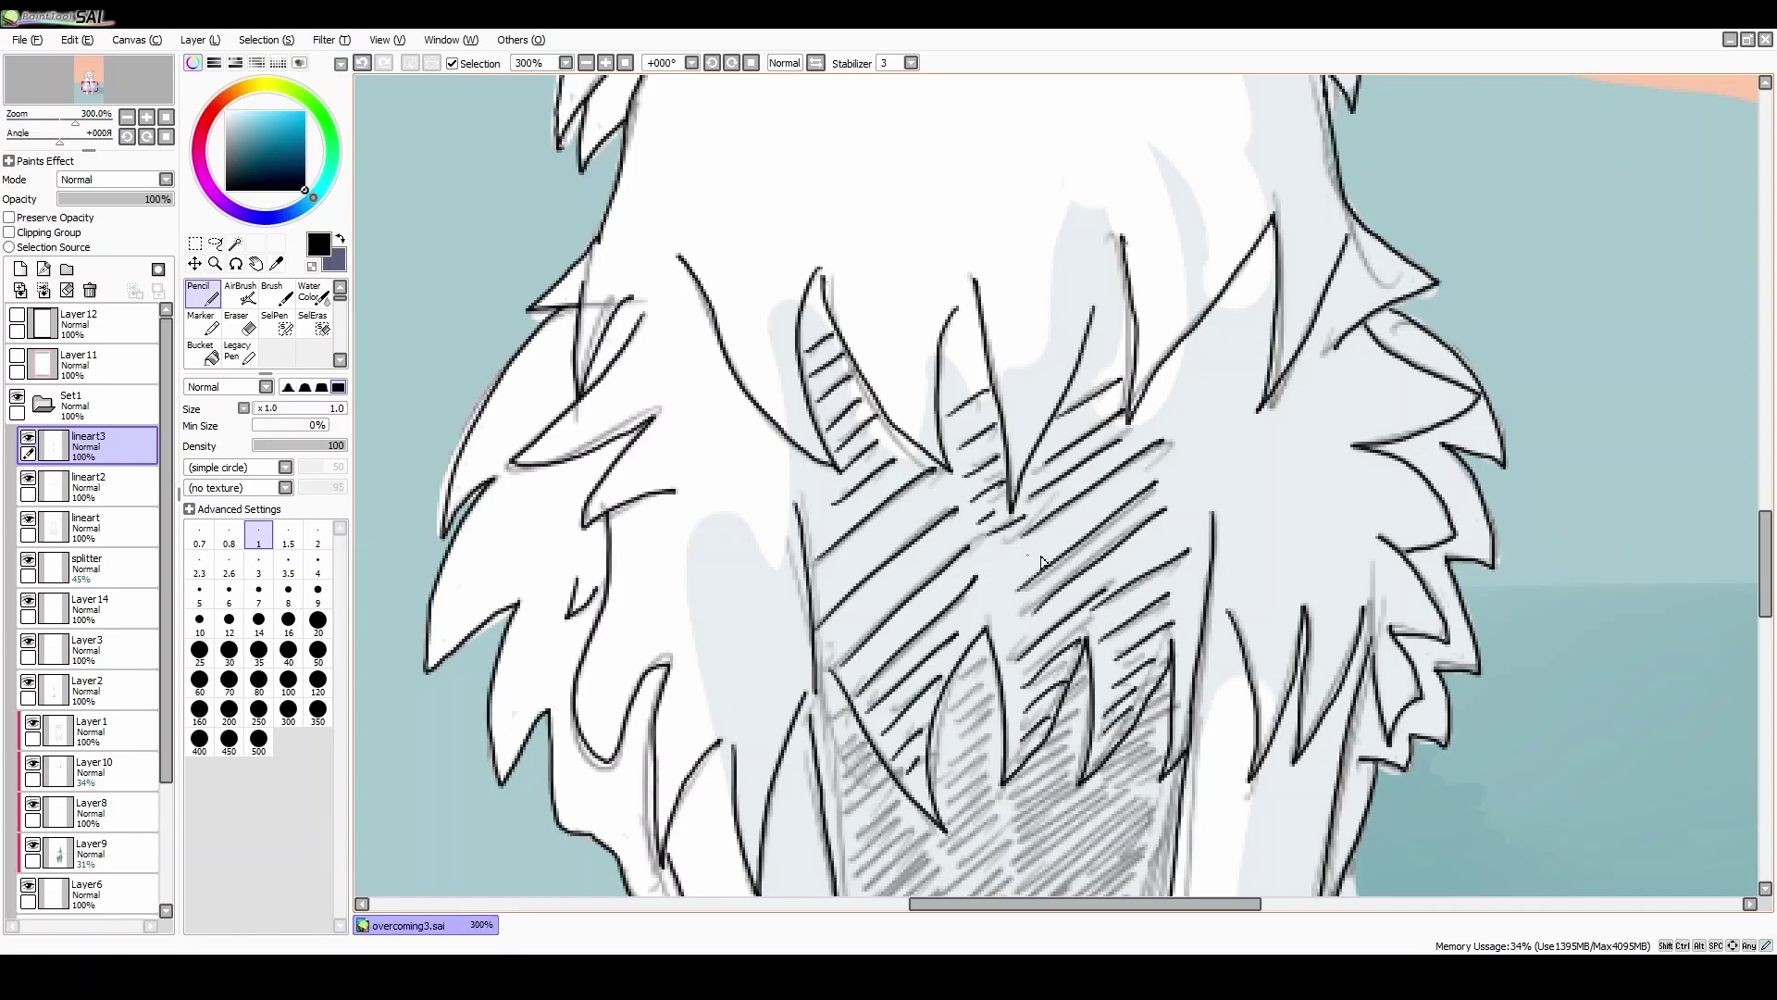
Step: Hatch the dark underbelly densely beside the foreleg on the unshaded side, down to the jagged fur edge
{"action": "left_click_drag", "start_coordinate": [1769, 541], "coordinate": [1766, 582]}
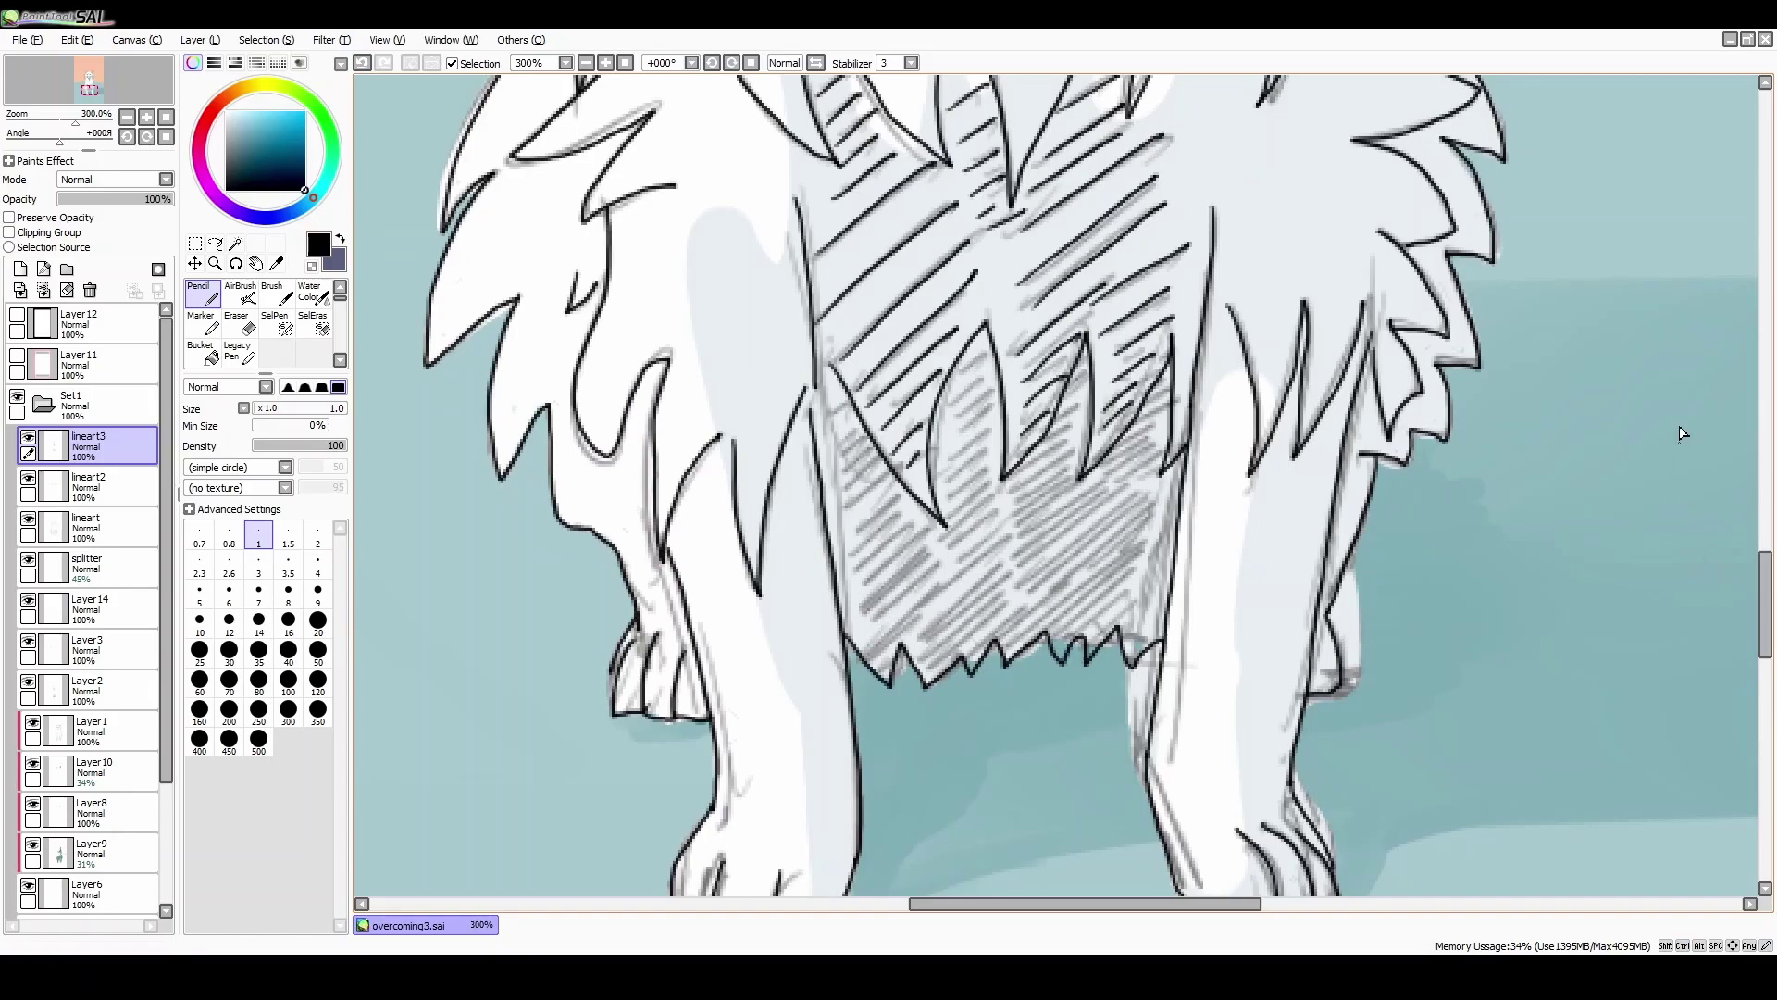
{"action": "left_click_drag", "start_coordinate": [815, 437], "coordinate": [851, 400]}
{"action": "left_click_drag", "start_coordinate": [820, 474], "coordinate": [865, 433]}
{"action": "left_click_drag", "start_coordinate": [824, 504], "coordinate": [887, 450]}
{"action": "mouse_move", "coordinate": [831, 545]}
{"action": "left_mouse_down"}
{"action": "mouse_move", "coordinate": [890, 491]}
{"action": "mouse_move", "coordinate": [912, 495]}
{"action": "left_mouse_up"}
{"action": "mouse_move", "coordinate": [846, 596]}
{"action": "left_mouse_down"}
{"action": "mouse_move", "coordinate": [914, 535]}
{"action": "mouse_move", "coordinate": [926, 558]}
{"action": "left_mouse_up"}
{"action": "mouse_move", "coordinate": [859, 642]}
{"action": "left_mouse_down"}
{"action": "mouse_move", "coordinate": [924, 585]}
{"action": "mouse_move", "coordinate": [919, 607]}
{"action": "left_mouse_up"}
{"action": "left_click_drag", "start_coordinate": [882, 683], "coordinate": [905, 639]}
Step: Fill the middle of the dark underbelly with dense diagonal hatching from the central tuft to the jagged edge
{"action": "left_click_drag", "start_coordinate": [953, 394], "coordinate": [984, 357]}
{"action": "left_click_drag", "start_coordinate": [946, 414], "coordinate": [987, 374]}
{"action": "mouse_move", "coordinate": [939, 435]}
{"action": "left_mouse_down"}
{"action": "mouse_move", "coordinate": [989, 396]}
{"action": "mouse_move", "coordinate": [995, 409]}
{"action": "left_mouse_up"}
{"action": "mouse_move", "coordinate": [937, 477]}
{"action": "left_mouse_down"}
{"action": "mouse_move", "coordinate": [1000, 428]}
{"action": "mouse_move", "coordinate": [1000, 446]}
{"action": "left_mouse_up"}
{"action": "left_click_drag", "start_coordinate": [944, 509], "coordinate": [1001, 468]}
{"action": "left_click_drag", "start_coordinate": [954, 523], "coordinate": [1000, 486]}
{"action": "left_click_drag", "start_coordinate": [949, 555], "coordinate": [999, 514]}
{"action": "left_click_drag", "start_coordinate": [949, 582], "coordinate": [1003, 542]}
{"action": "left_click_drag", "start_coordinate": [926, 620], "coordinate": [1007, 565]}
{"action": "left_click_drag", "start_coordinate": [921, 633], "coordinate": [1009, 592]}
{"action": "left_click_drag", "start_coordinate": [916, 664], "coordinate": [1019, 611]}
{"action": "left_click_drag", "start_coordinate": [934, 674], "coordinate": [1018, 612]}
Step: Hatch the rest of the dark underbelly densely up to the foreleg on the shaded side
{"action": "left_click_drag", "start_coordinate": [1028, 463], "coordinate": [1088, 421]}
{"action": "left_click_drag", "start_coordinate": [1011, 492], "coordinate": [1083, 453]}
{"action": "mouse_move", "coordinate": [1016, 523]}
{"action": "left_mouse_down"}
{"action": "mouse_move", "coordinate": [1097, 463]}
{"action": "mouse_move", "coordinate": [1115, 472]}
{"action": "left_mouse_up"}
{"action": "left_click_drag", "start_coordinate": [1019, 553], "coordinate": [1134, 476]}
{"action": "left_click_drag", "start_coordinate": [1030, 570], "coordinate": [1145, 491]}
{"action": "left_click_drag", "start_coordinate": [1027, 592], "coordinate": [1153, 519]}
{"action": "mouse_move", "coordinate": [1036, 622]}
{"action": "left_mouse_down"}
{"action": "mouse_move", "coordinate": [1164, 537]}
{"action": "mouse_move", "coordinate": [1074, 586]}
{"action": "left_mouse_up"}
{"action": "left_click_drag", "start_coordinate": [1074, 585], "coordinate": [1161, 525]}
{"action": "left_click_drag", "start_coordinate": [1014, 648], "coordinate": [1176, 541]}
{"action": "mouse_move", "coordinate": [1055, 653]}
{"action": "left_mouse_down"}
{"action": "mouse_move", "coordinate": [1171, 569]}
{"action": "mouse_move", "coordinate": [1152, 569]}
{"action": "left_mouse_up"}
{"action": "left_click_drag", "start_coordinate": [1065, 648], "coordinate": [1176, 569]}
{"action": "left_click_drag", "start_coordinate": [1106, 637], "coordinate": [1166, 604]}
{"action": "left_click_drag", "start_coordinate": [1131, 659], "coordinate": [1166, 618]}
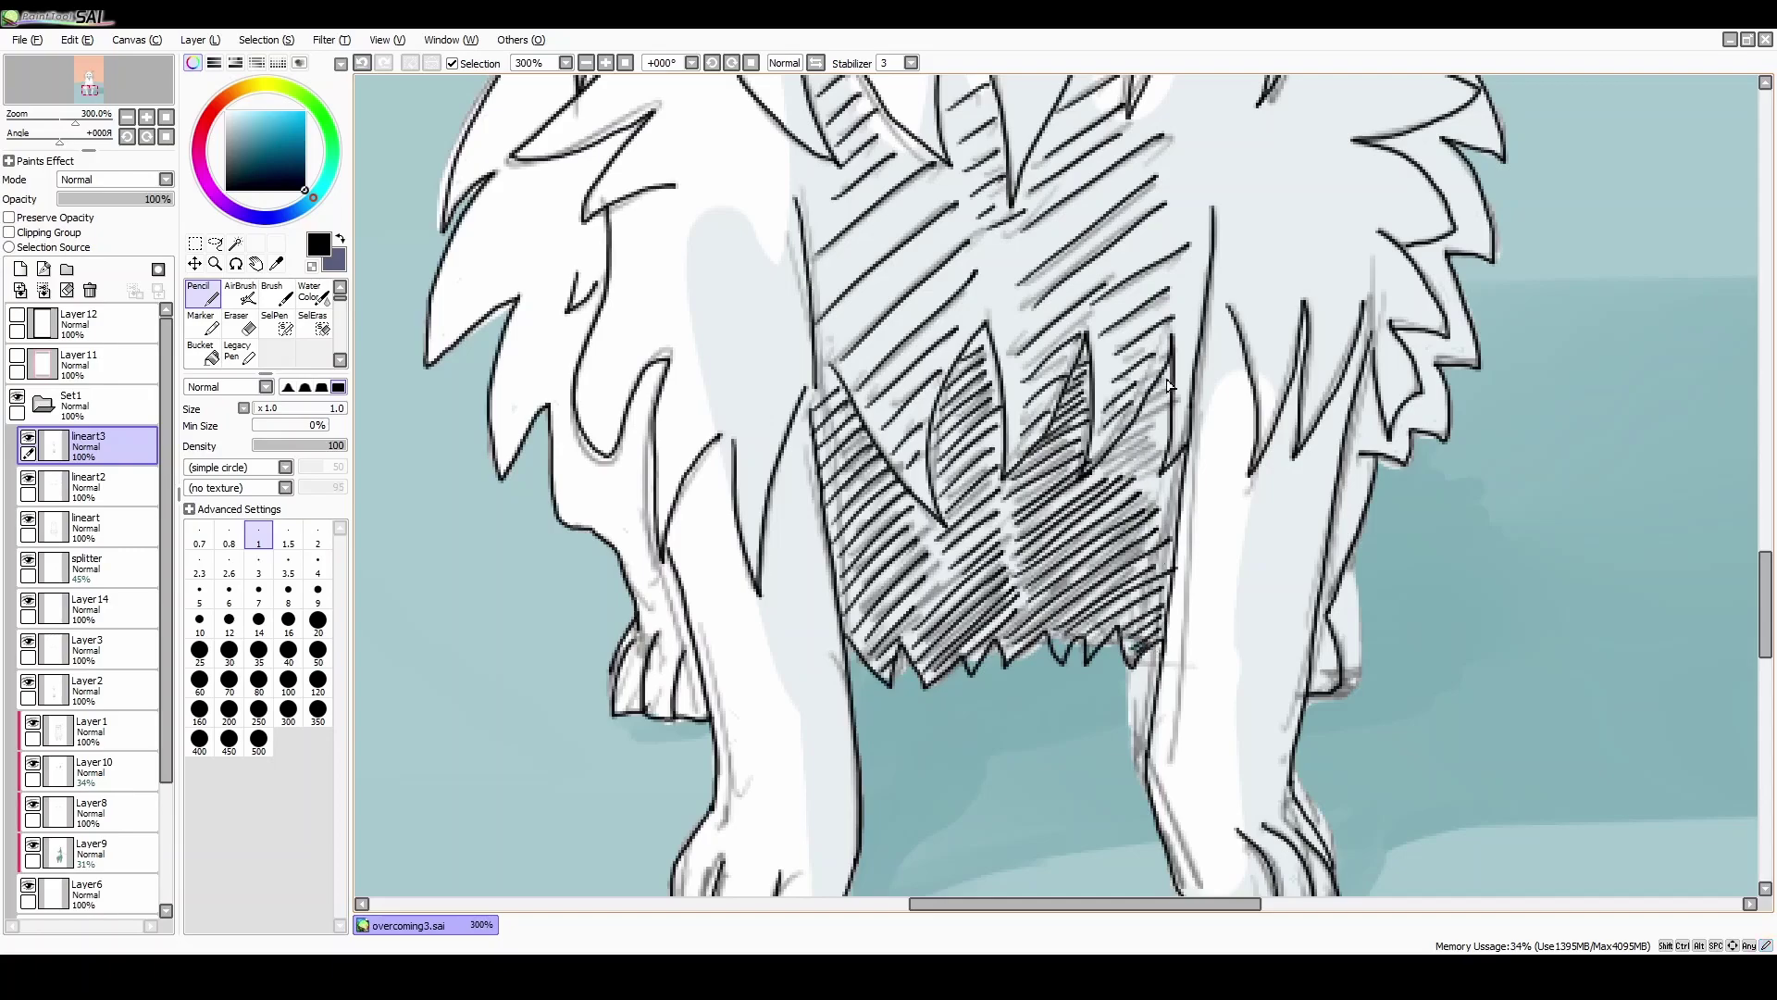
{"action": "left_click_drag", "start_coordinate": [1127, 435], "coordinate": [1175, 400]}
{"action": "left_click_drag", "start_coordinate": [1107, 470], "coordinate": [1176, 438]}
{"action": "left_click_drag", "start_coordinate": [1130, 498], "coordinate": [1171, 472]}
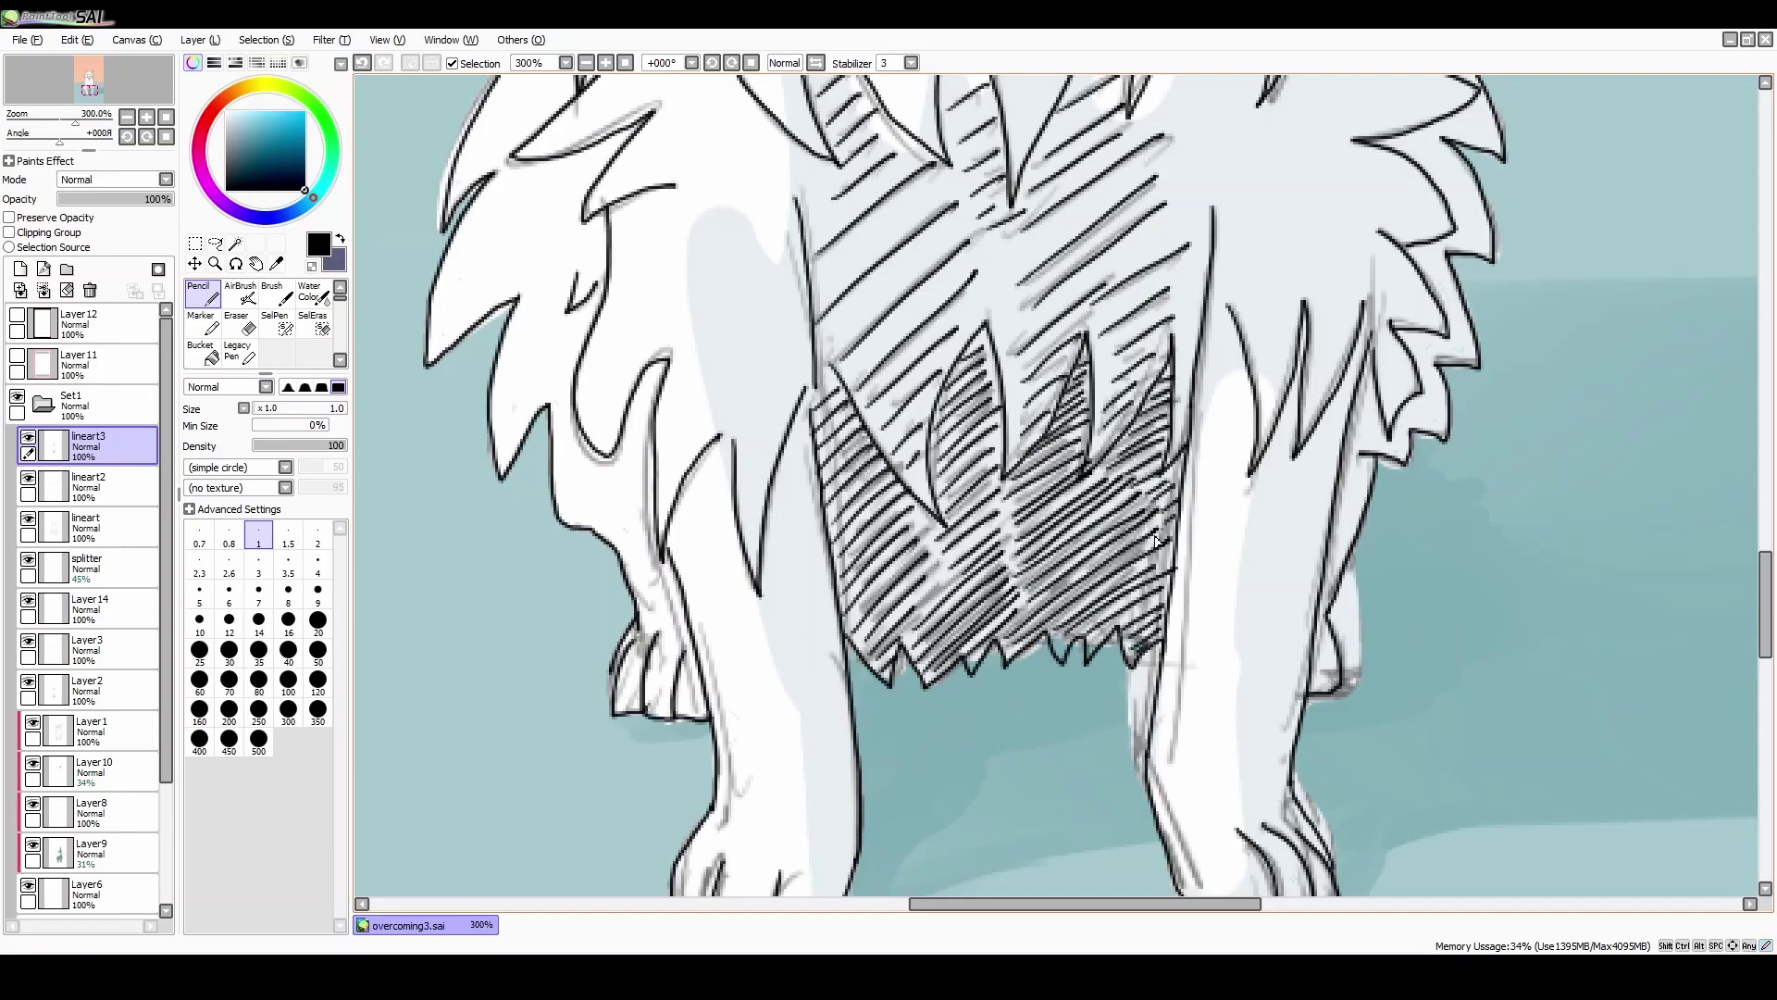
Step: Return to the whole-cat view, check the line art with the splitter layer at 100% opacity, and set that layer to 44%
{"action": "left_click", "coordinate": [626, 63]}
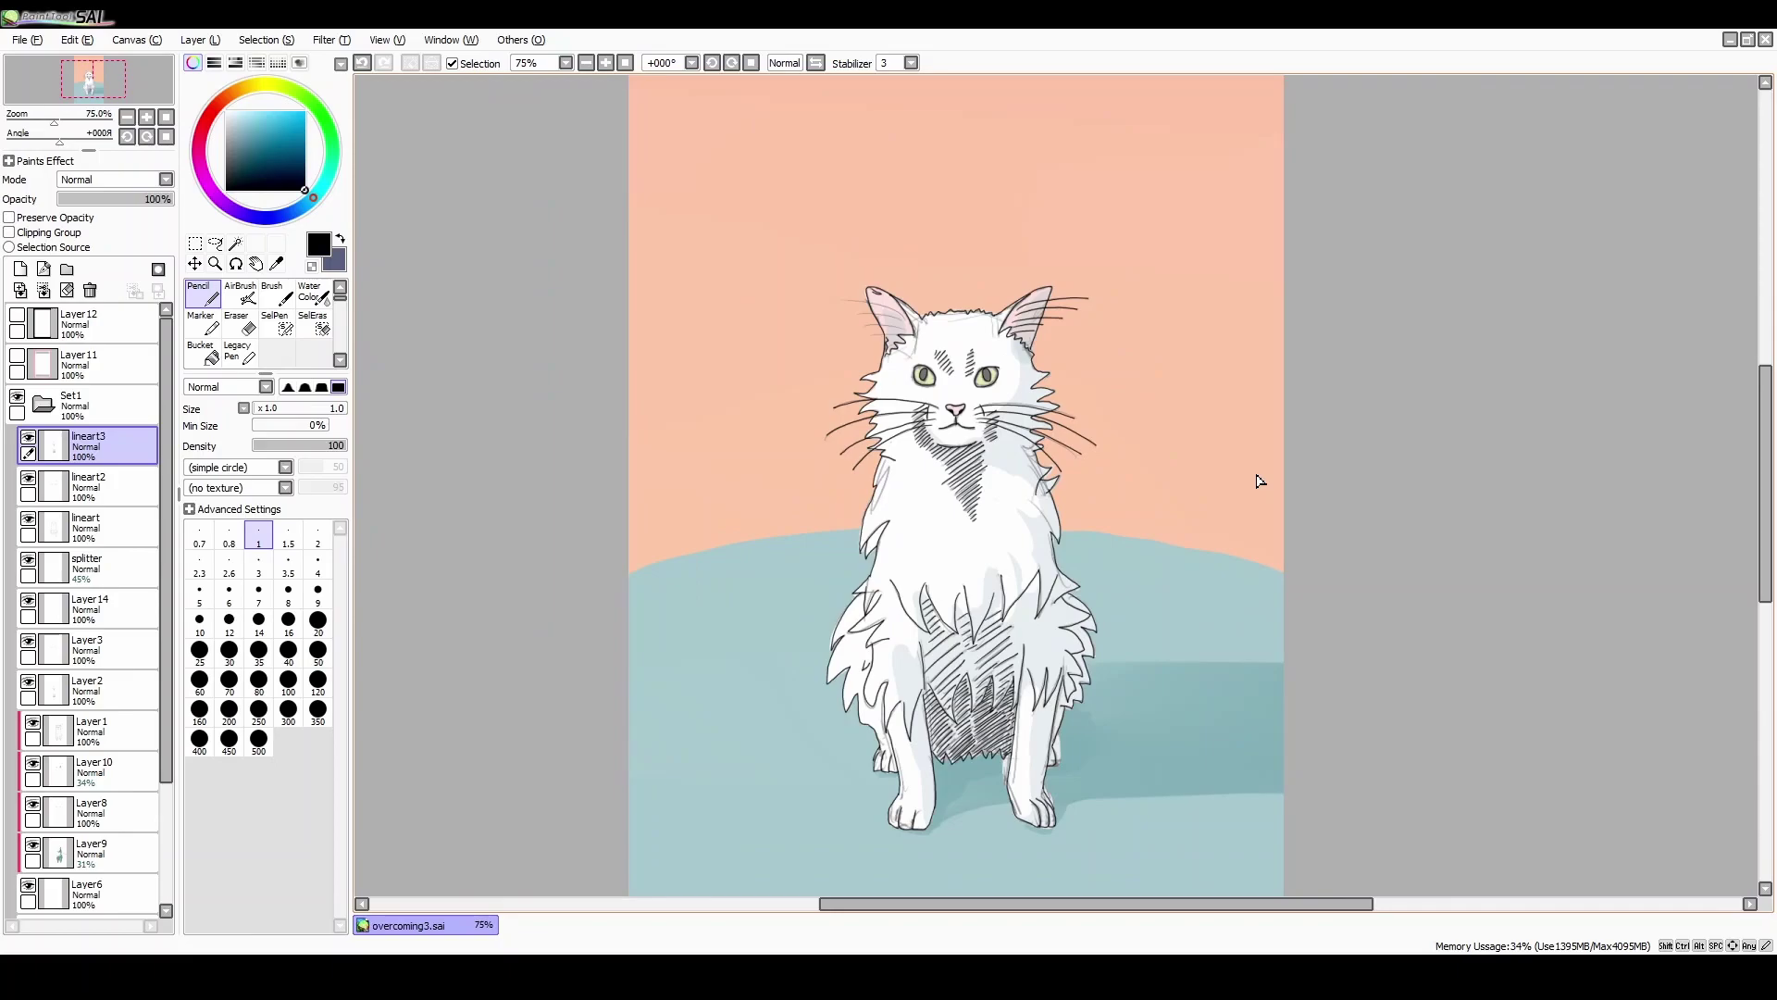
{"action": "left_click", "coordinate": [93, 567]}
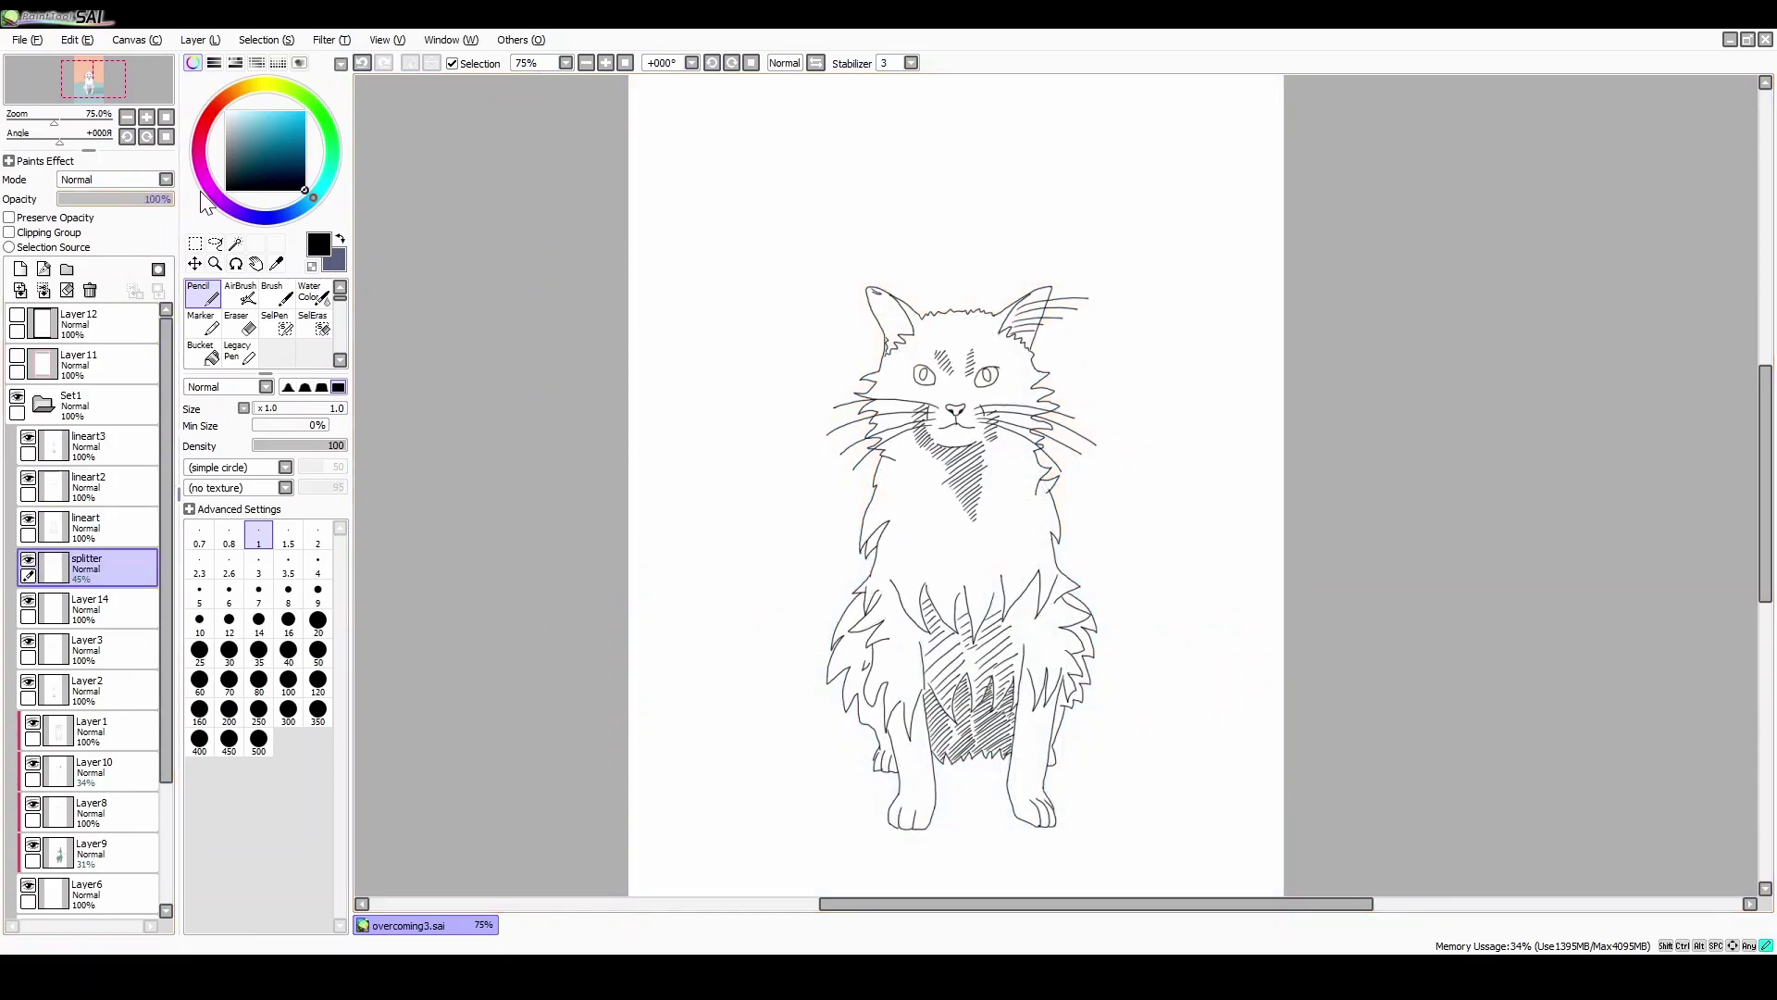
{"action": "left_click_drag", "start_coordinate": [167, 199], "coordinate": [109, 199]}
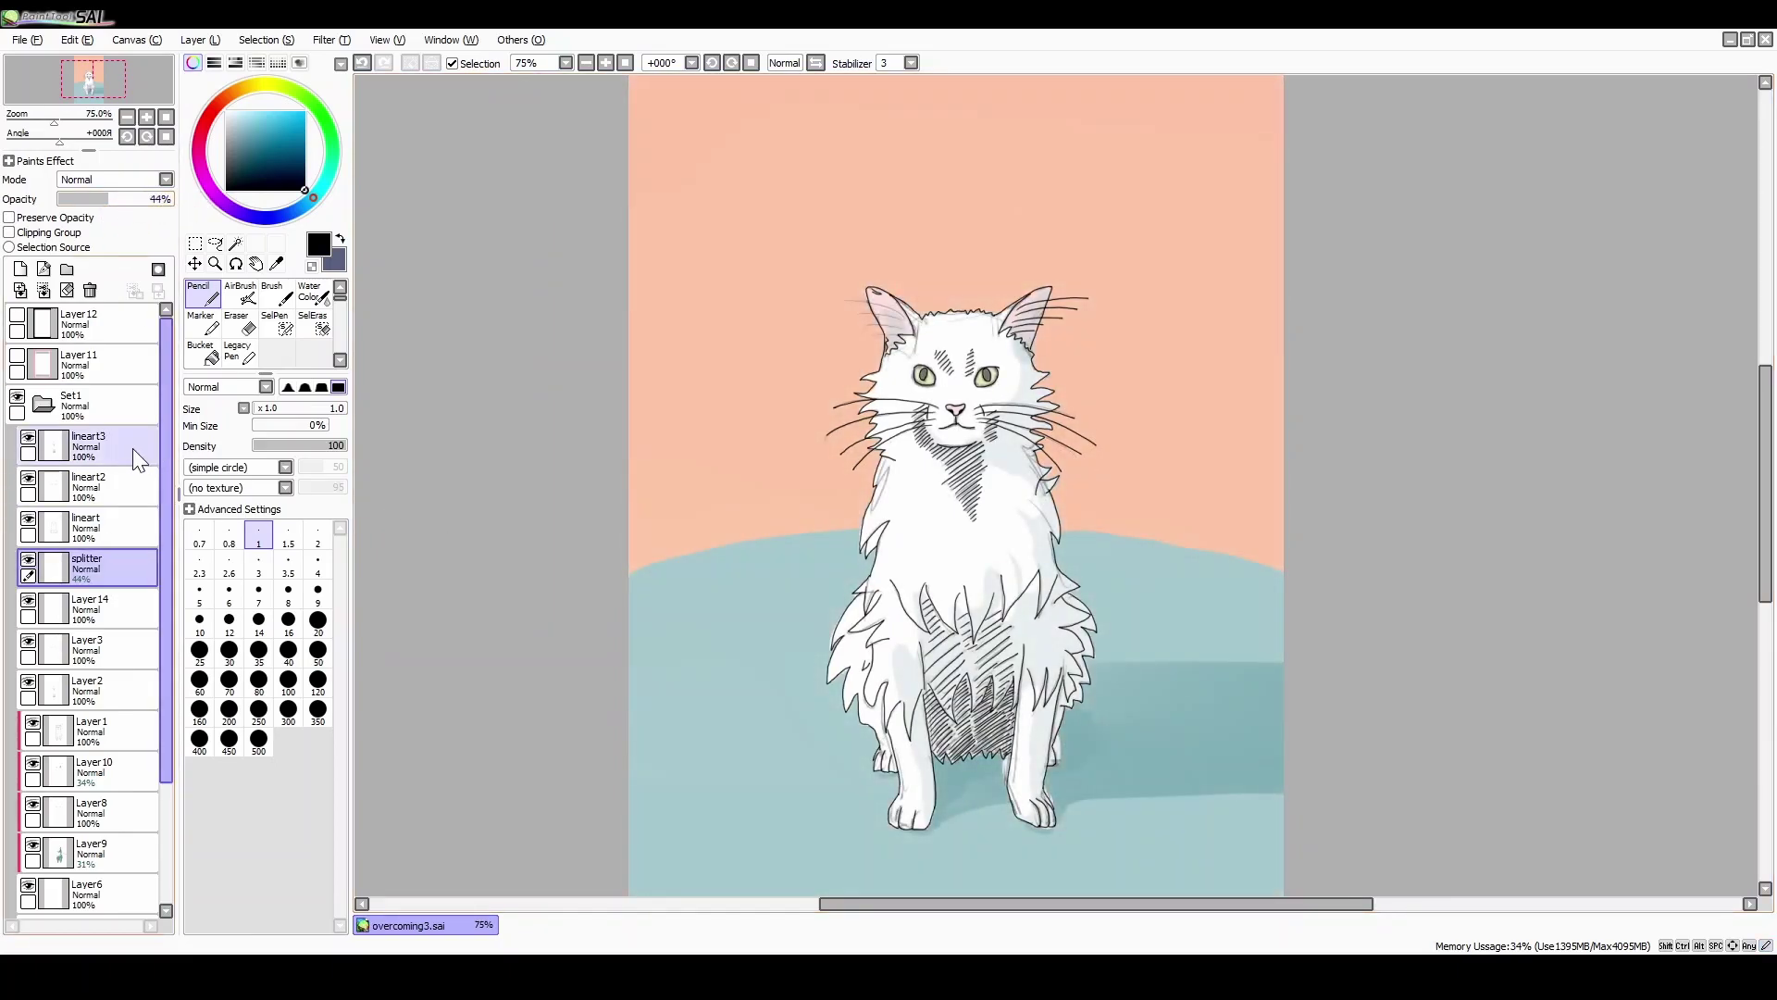
Step: Hide the splitter layer and the sketch layers Layer14, Layer3, Layer2 and Layer1
{"action": "left_click", "coordinate": [28, 560]}
{"action": "left_click", "coordinate": [28, 600]}
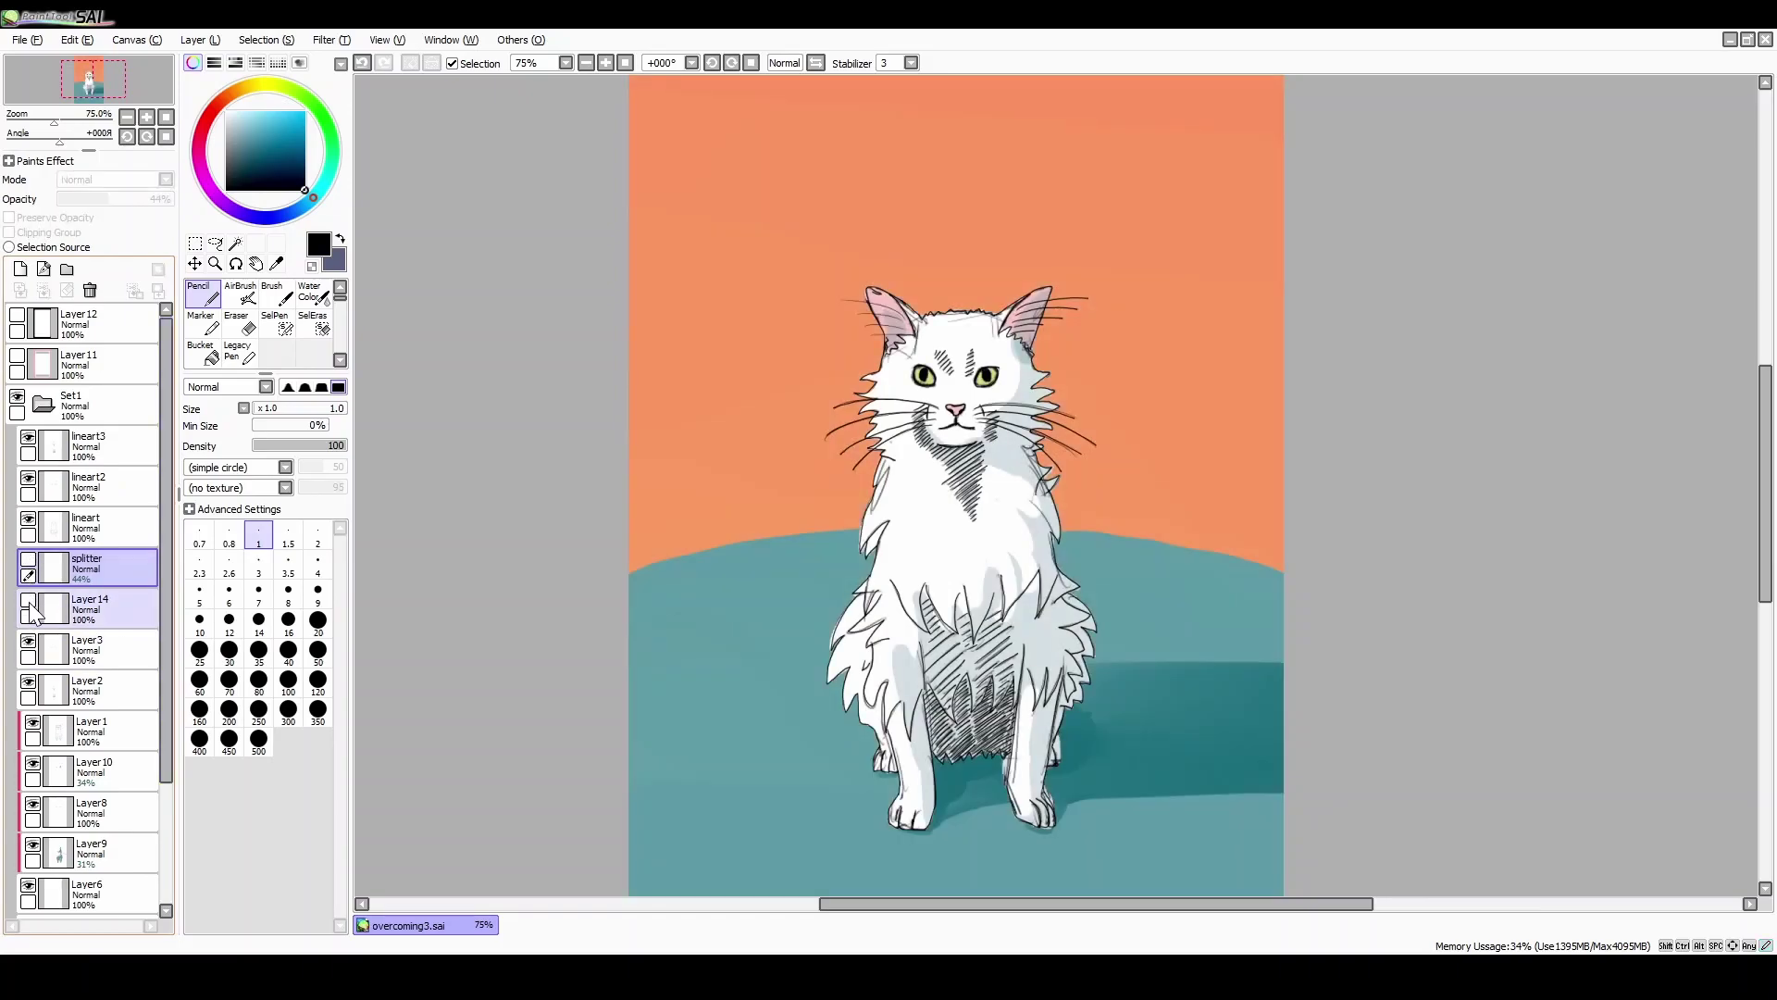
{"action": "left_click", "coordinate": [27, 640]}
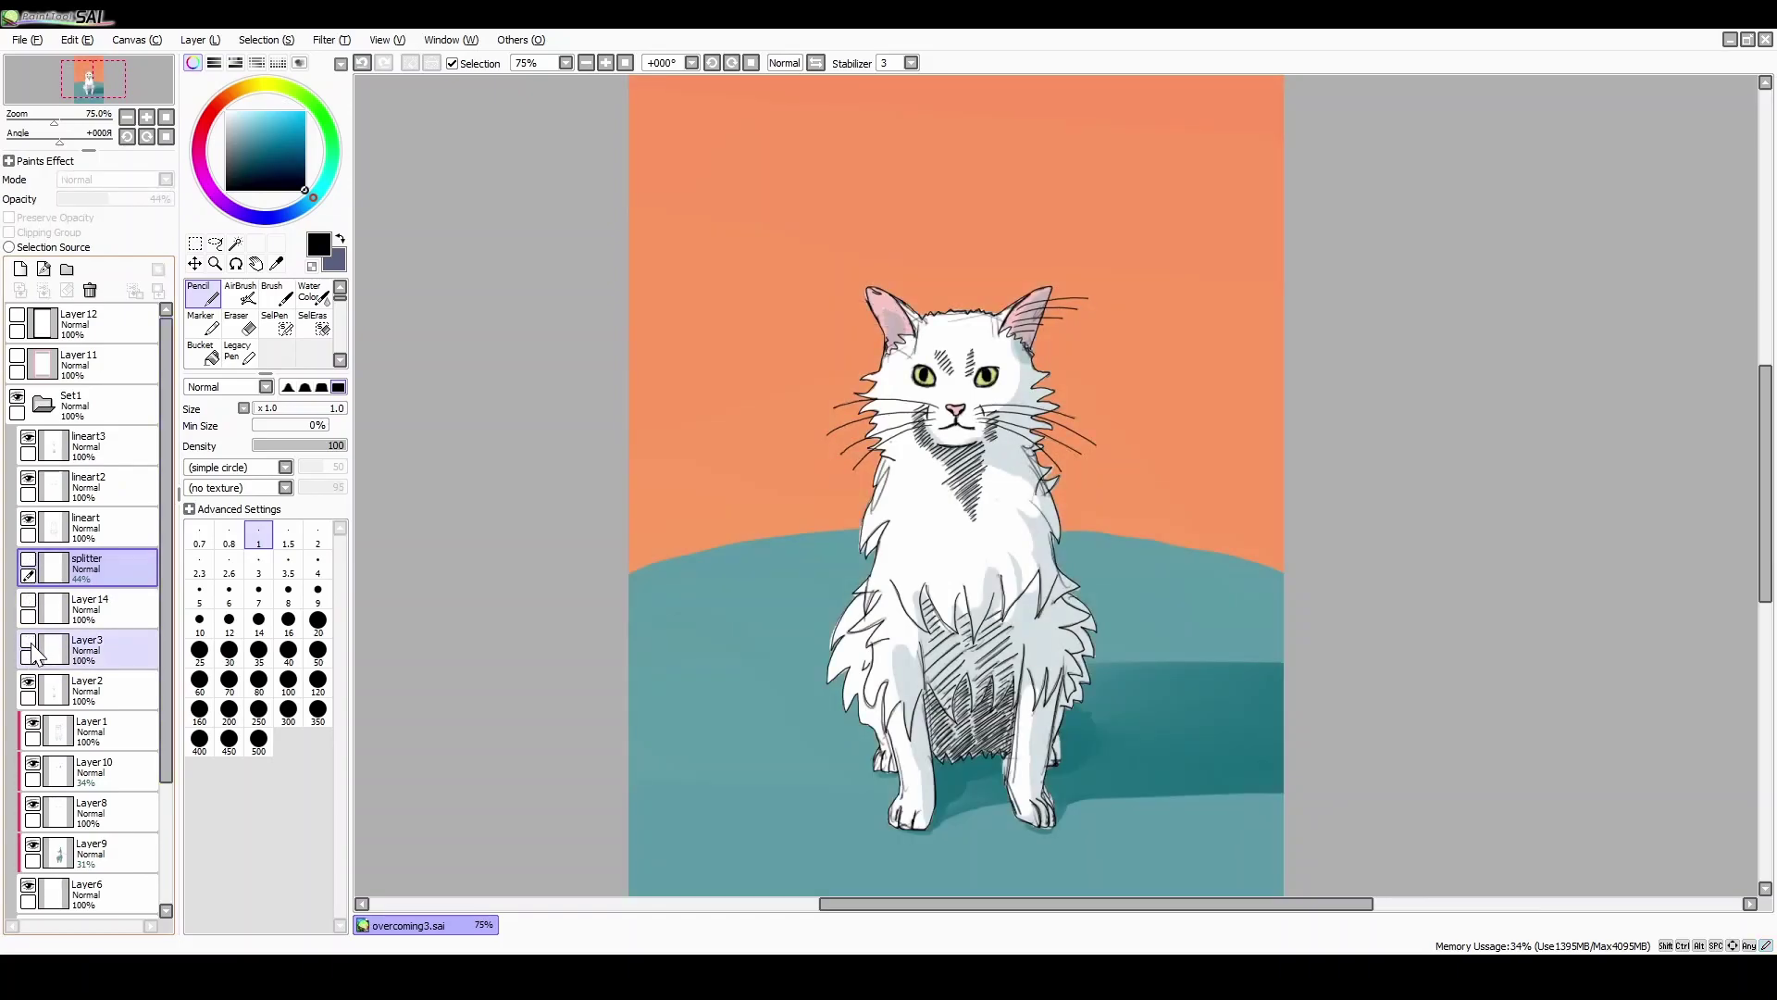
{"action": "left_click", "coordinate": [29, 681]}
{"action": "left_click", "coordinate": [29, 681]}
{"action": "left_click", "coordinate": [29, 682]}
{"action": "left_click_drag", "start_coordinate": [166, 652], "coordinate": [176, 774]}
{"action": "left_click", "coordinate": [32, 566]}
{"action": "left_click", "coordinate": [35, 578]}
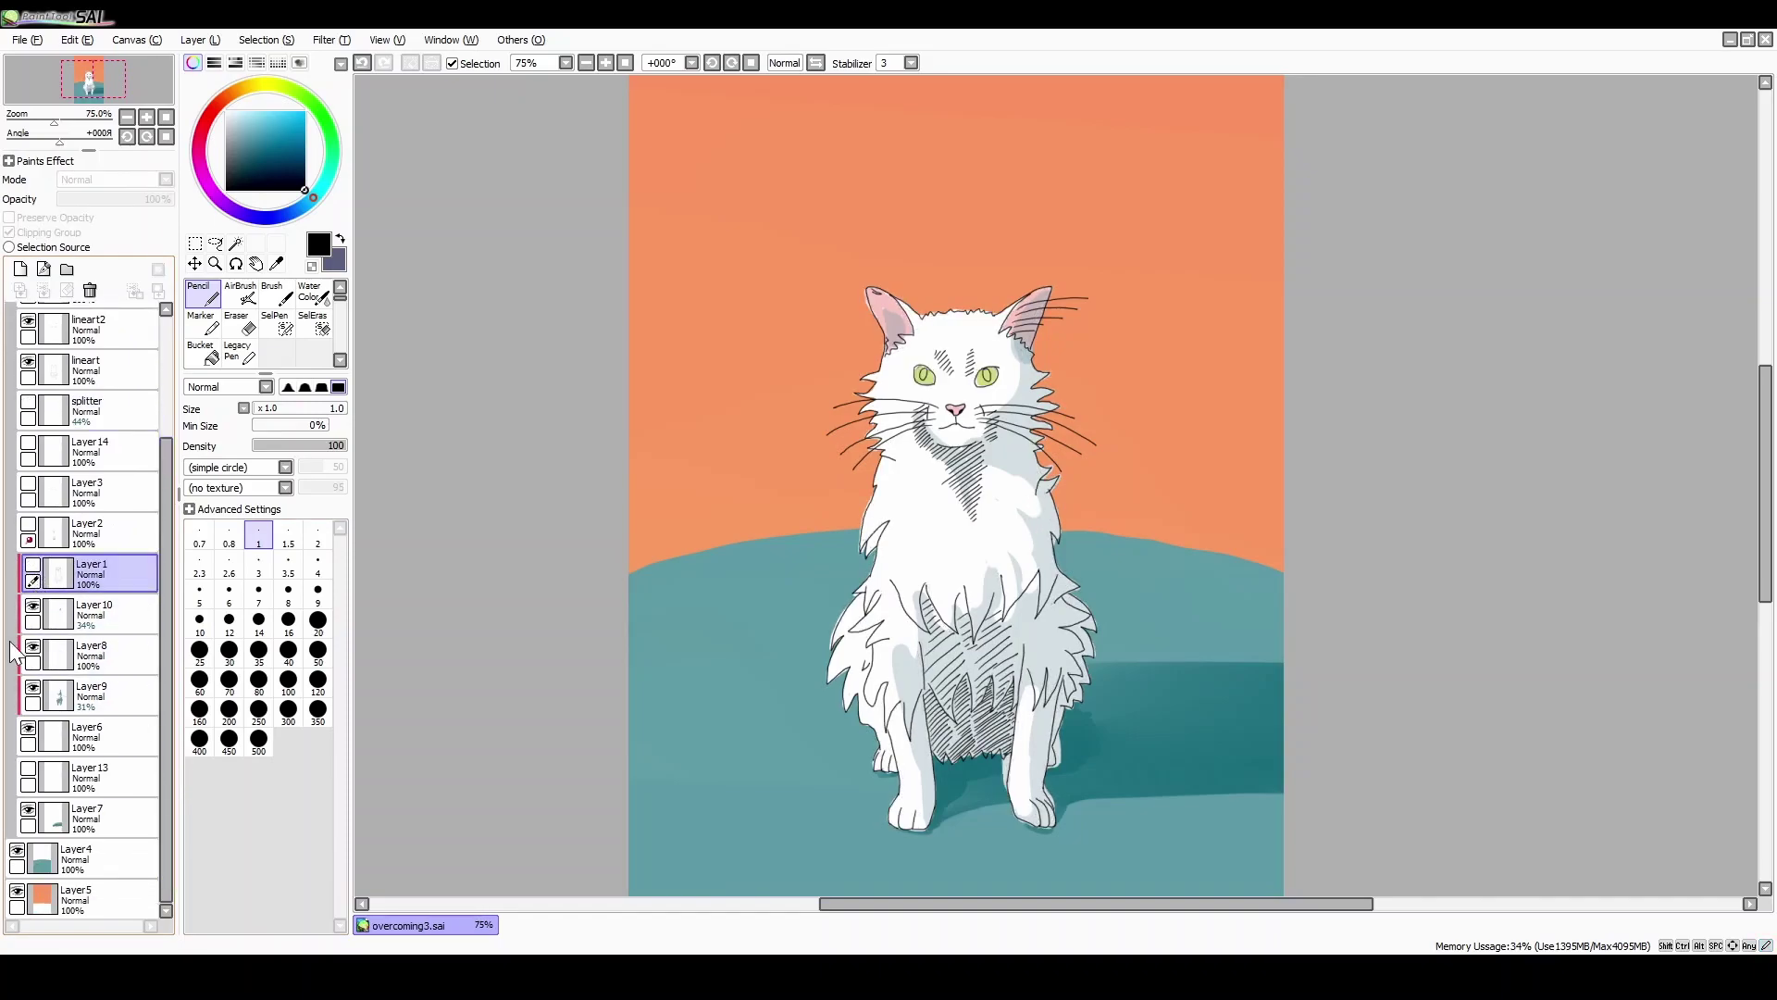
Step: Toggle the visibility of Layer10 and Layer9 off and on to check what each contains
{"action": "left_click", "coordinate": [35, 606]}
{"action": "left_click", "coordinate": [35, 606]}
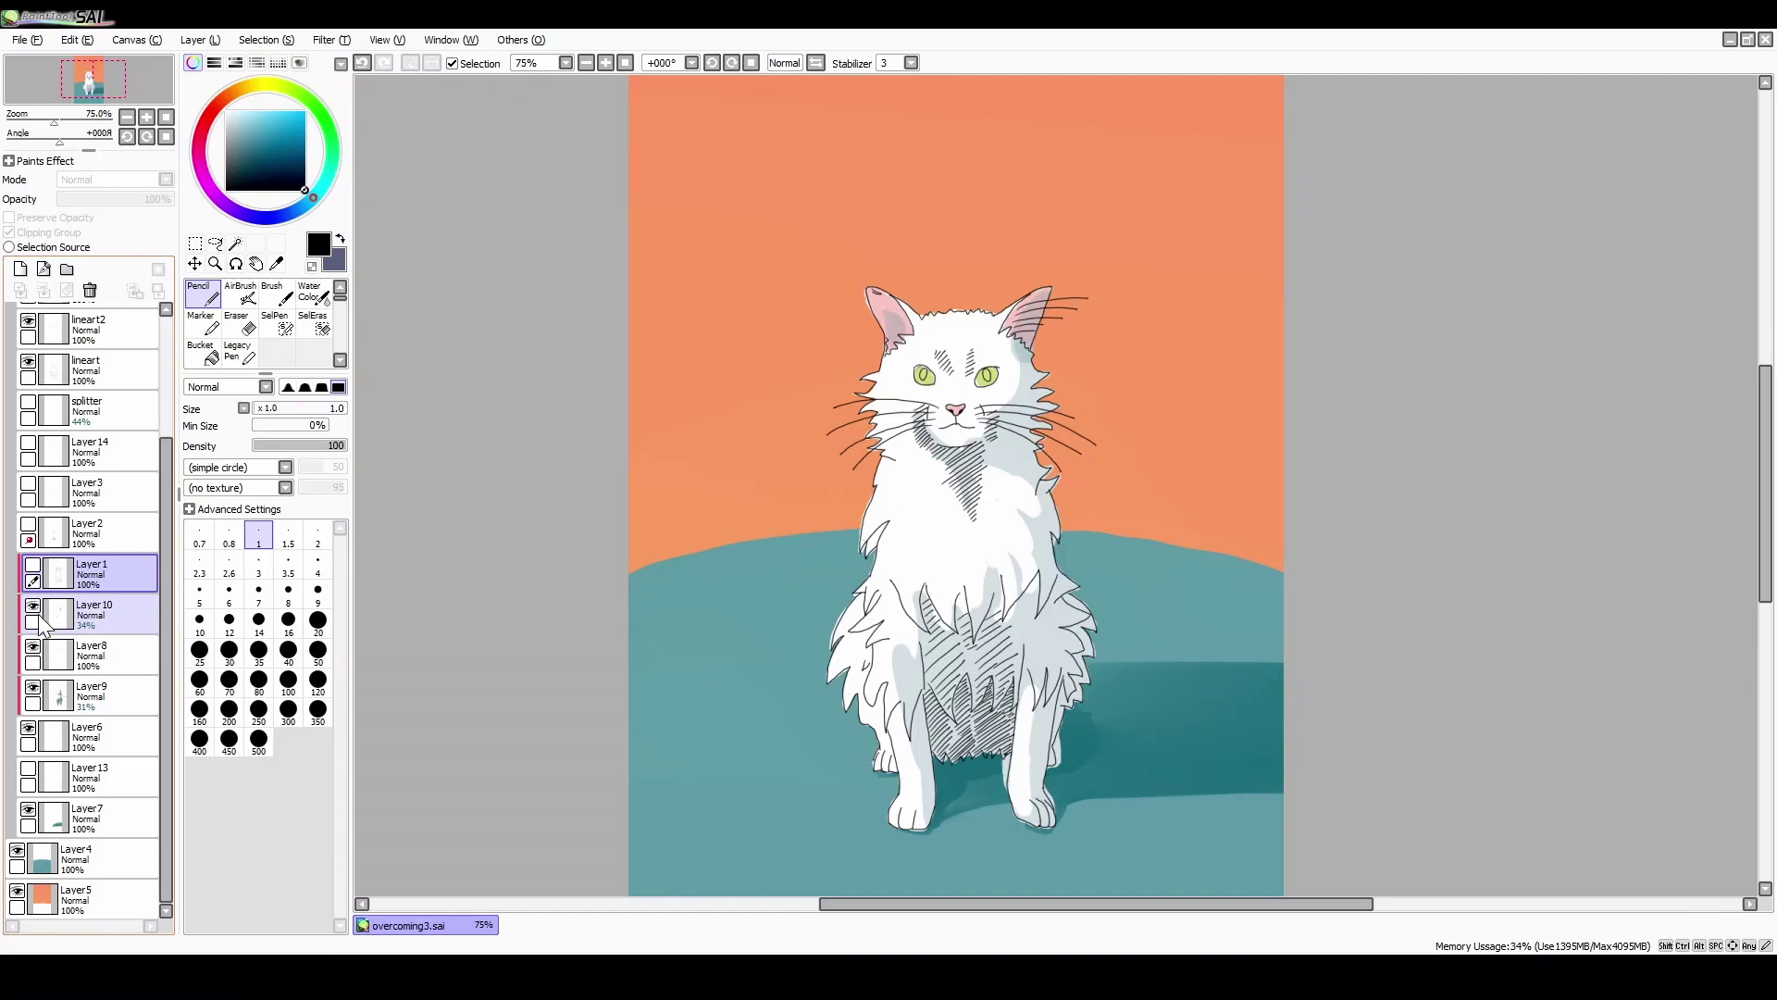
{"action": "left_click", "coordinate": [35, 609]}
{"action": "left_click", "coordinate": [35, 609]}
{"action": "left_click", "coordinate": [34, 690]}
{"action": "left_click", "coordinate": [34, 689]}
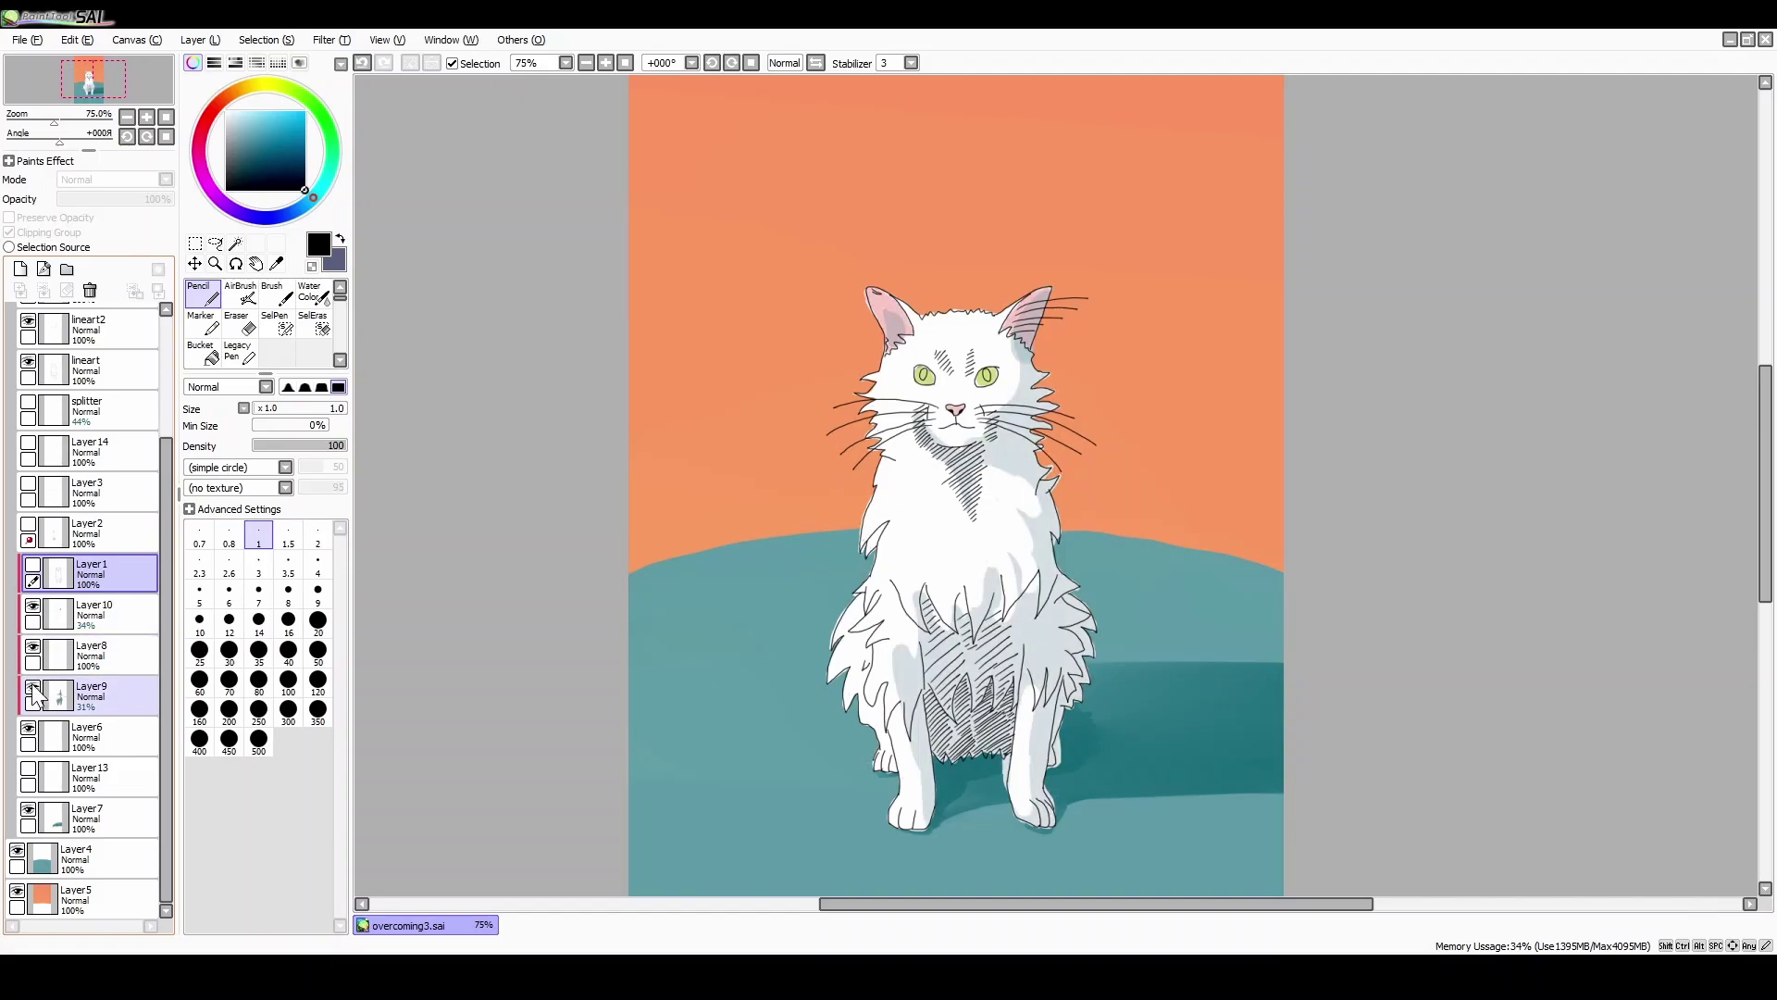
Step: Toggle the visibility of Layer6, Layer13 and Layer7 to check what each contains
{"action": "left_click", "coordinate": [29, 729]}
{"action": "left_click", "coordinate": [30, 729]}
{"action": "left_click", "coordinate": [29, 769]}
{"action": "left_click", "coordinate": [29, 768]}
{"action": "left_click", "coordinate": [29, 810]}
{"action": "left_click", "coordinate": [29, 810]}
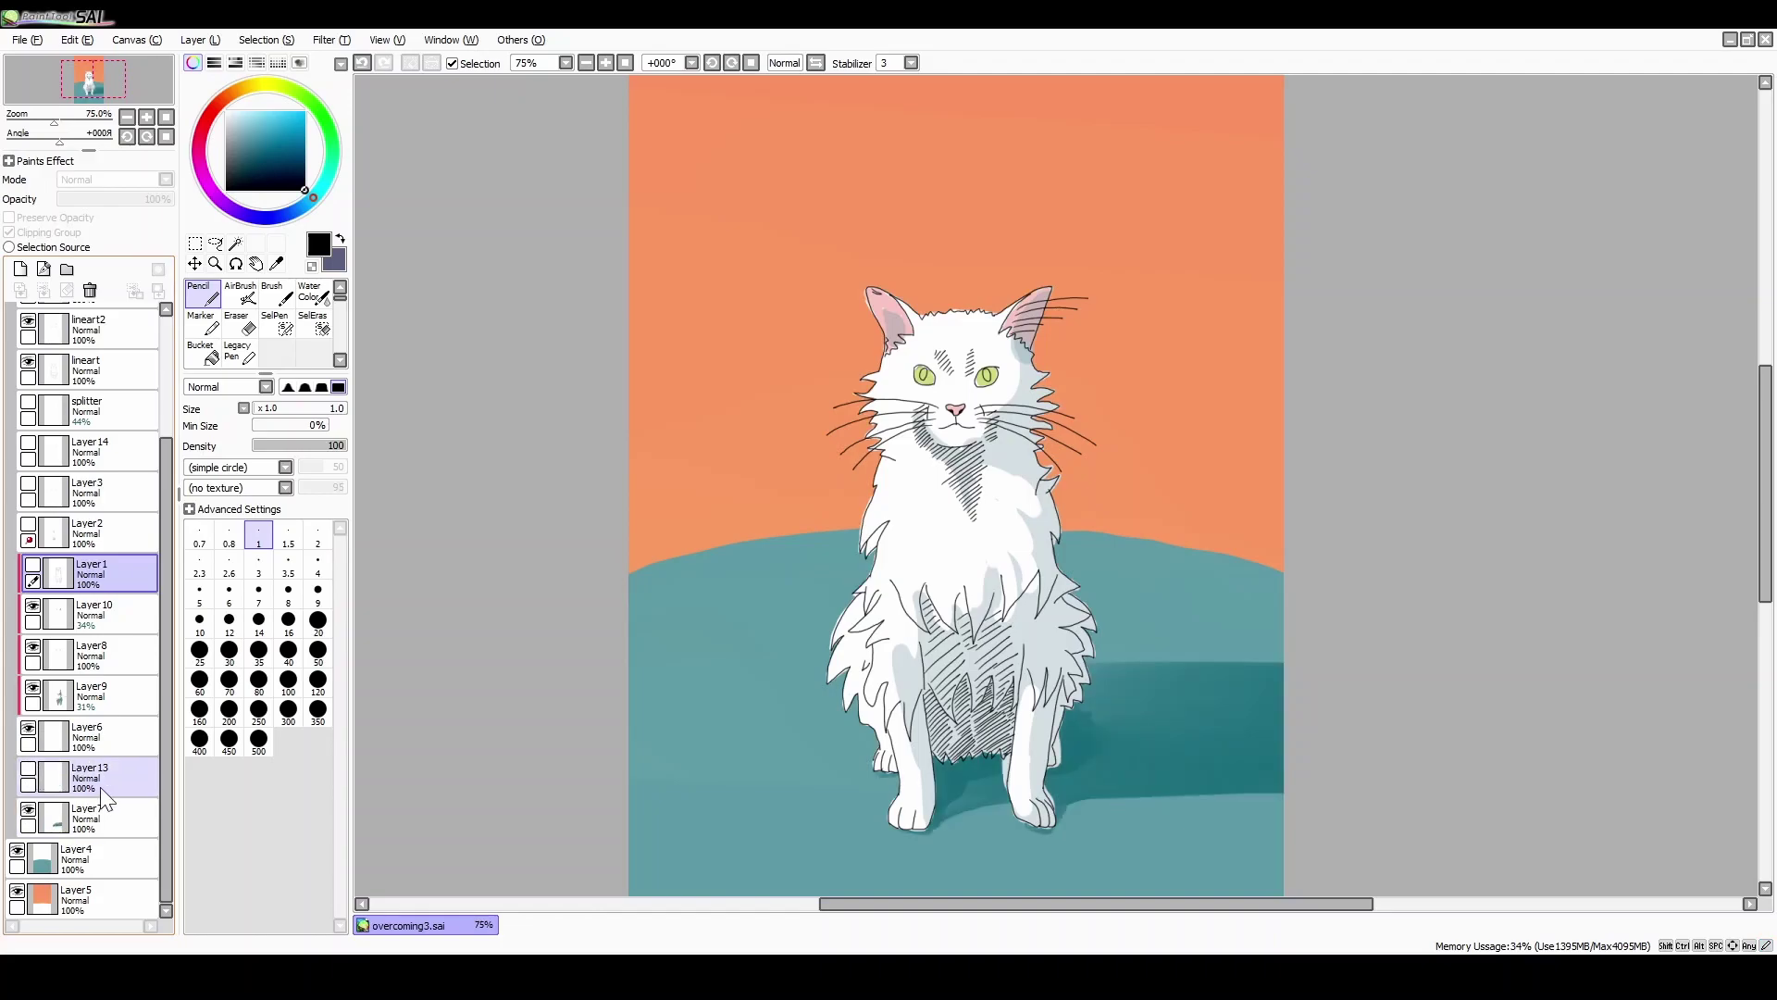
Step: On Layer6, sample the fur's white and erase the colour spilling past the outer edge of the left ear with a 24 px eraser
{"action": "left_click", "coordinate": [104, 704]}
{"action": "scroll", "coordinate": [987, 260], "scroll_direction": "up", "scroll_amount": 2}
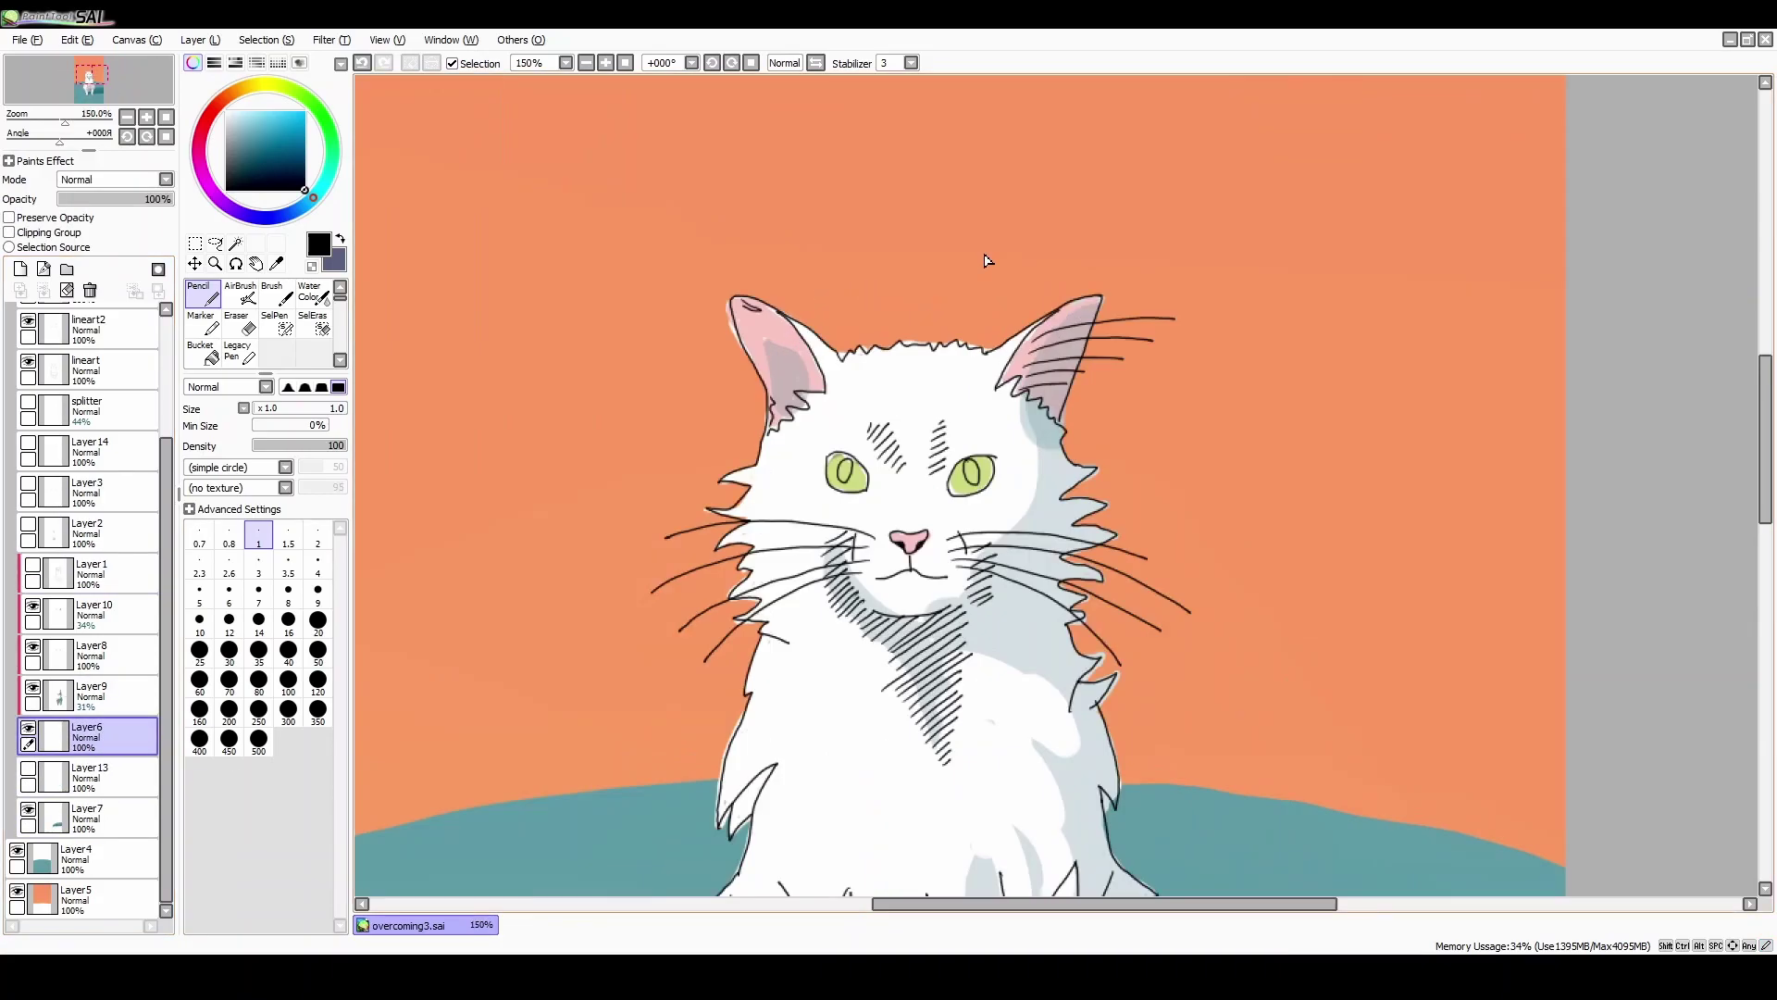
{"action": "scroll", "coordinate": [923, 296], "scroll_direction": "up", "scroll_amount": 2}
{"action": "right_click", "coordinate": [779, 457]}
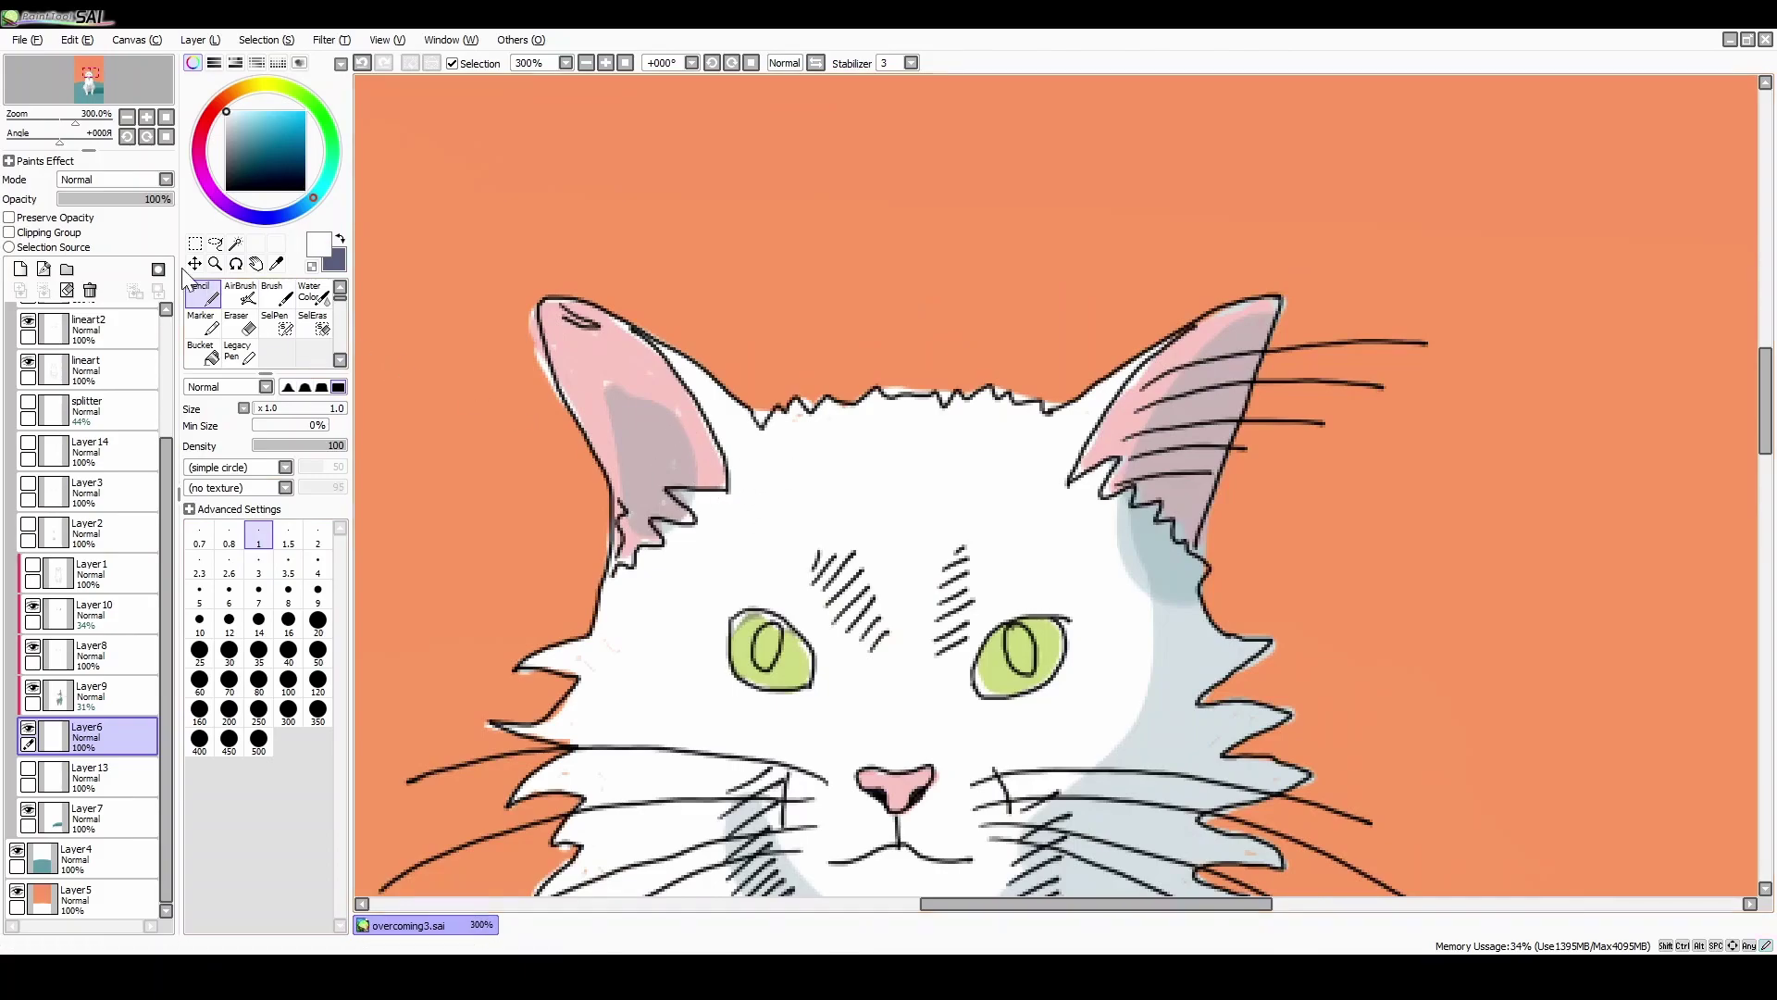
{"action": "left_click", "coordinate": [239, 322]}
{"action": "left_click_drag", "start_coordinate": [516, 313], "coordinate": [530, 412]}
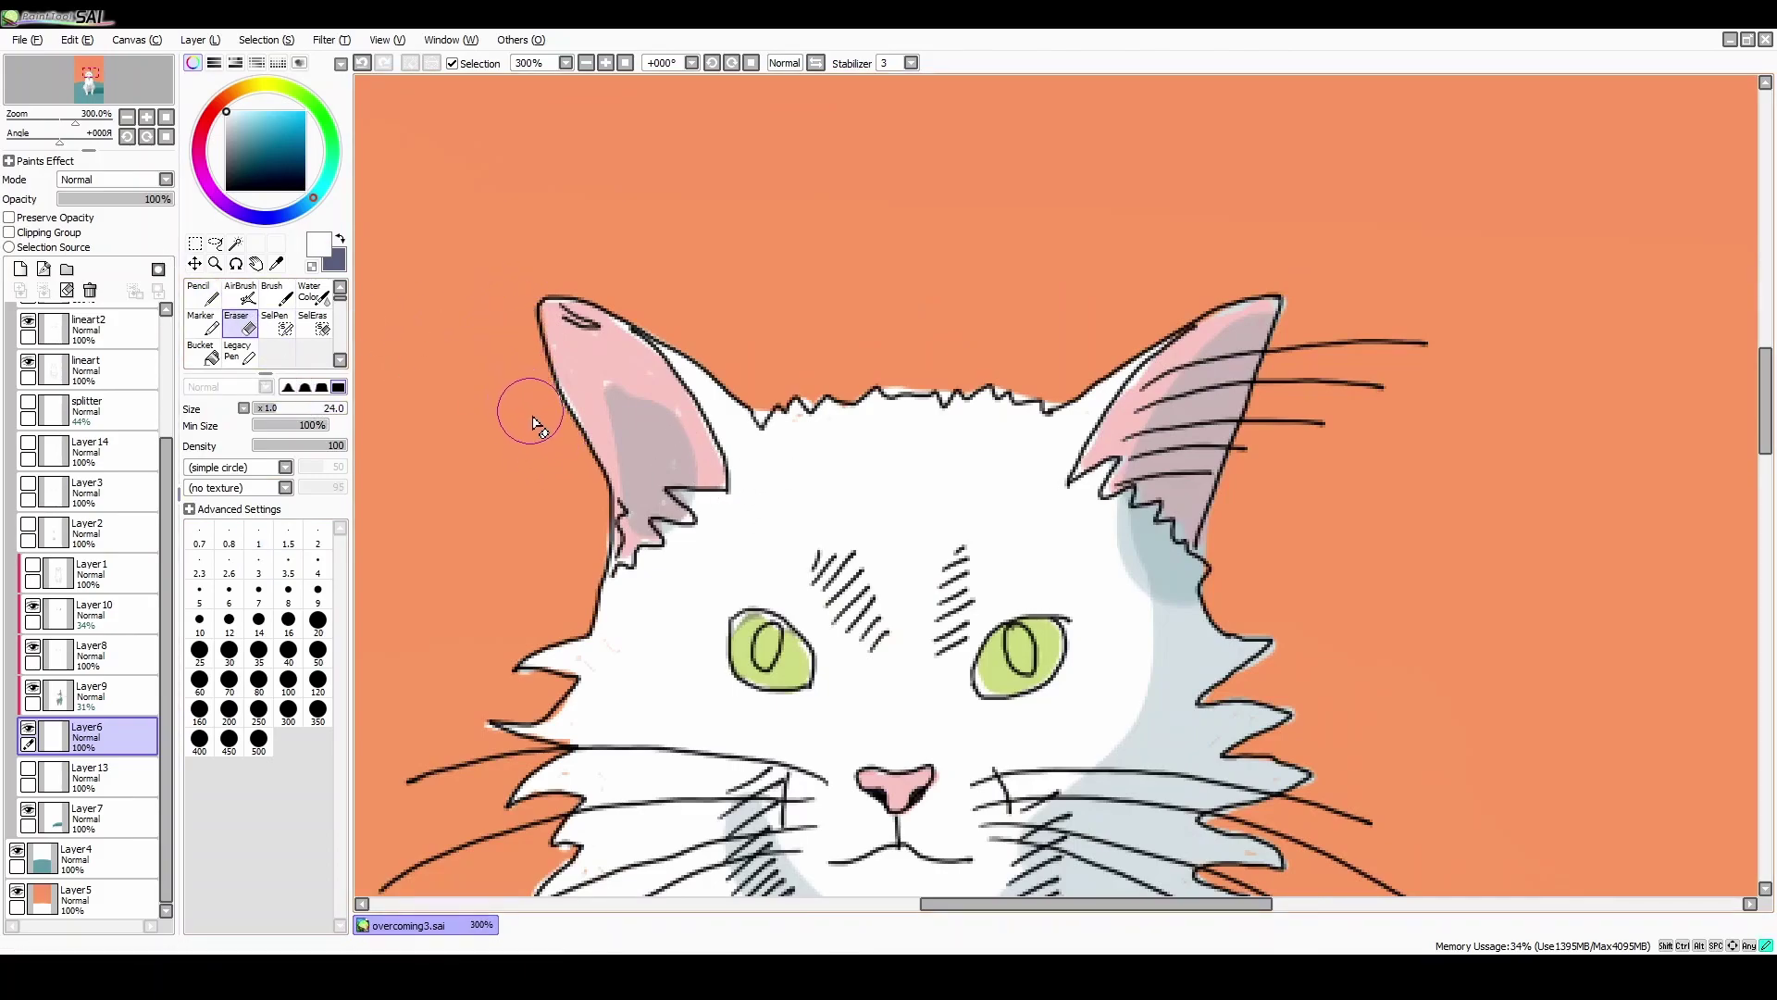
Step: Fill the unpainted gaps inside the left ear and cheek outline with white using a 10 px Pencil
{"action": "left_click", "coordinate": [206, 301]}
{"action": "left_click", "coordinate": [199, 620]}
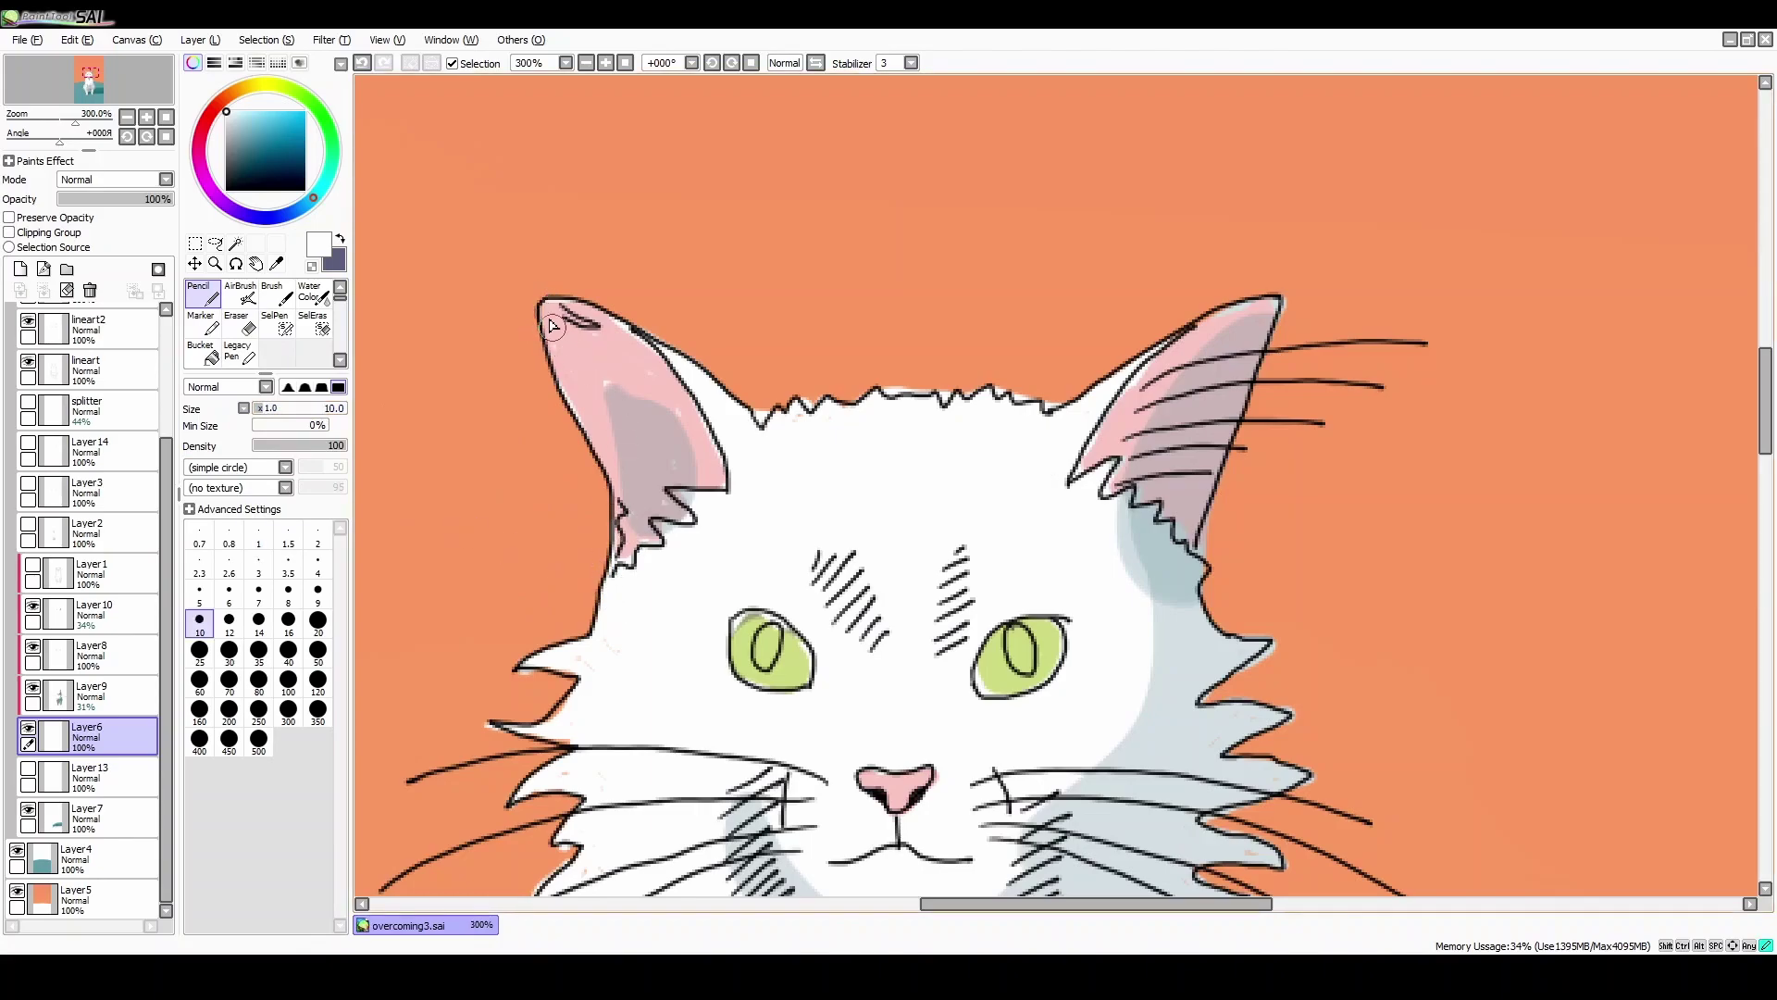
{"action": "left_click_drag", "start_coordinate": [560, 667], "coordinate": [597, 674]}
Step: Clean up the white fill along the left cheek tufts, erasing the overspill with a 5 px eraser and filling gaps with the Pencil
{"action": "scroll", "coordinate": [1743, 570], "scroll_direction": "down", "scroll_amount": 3}
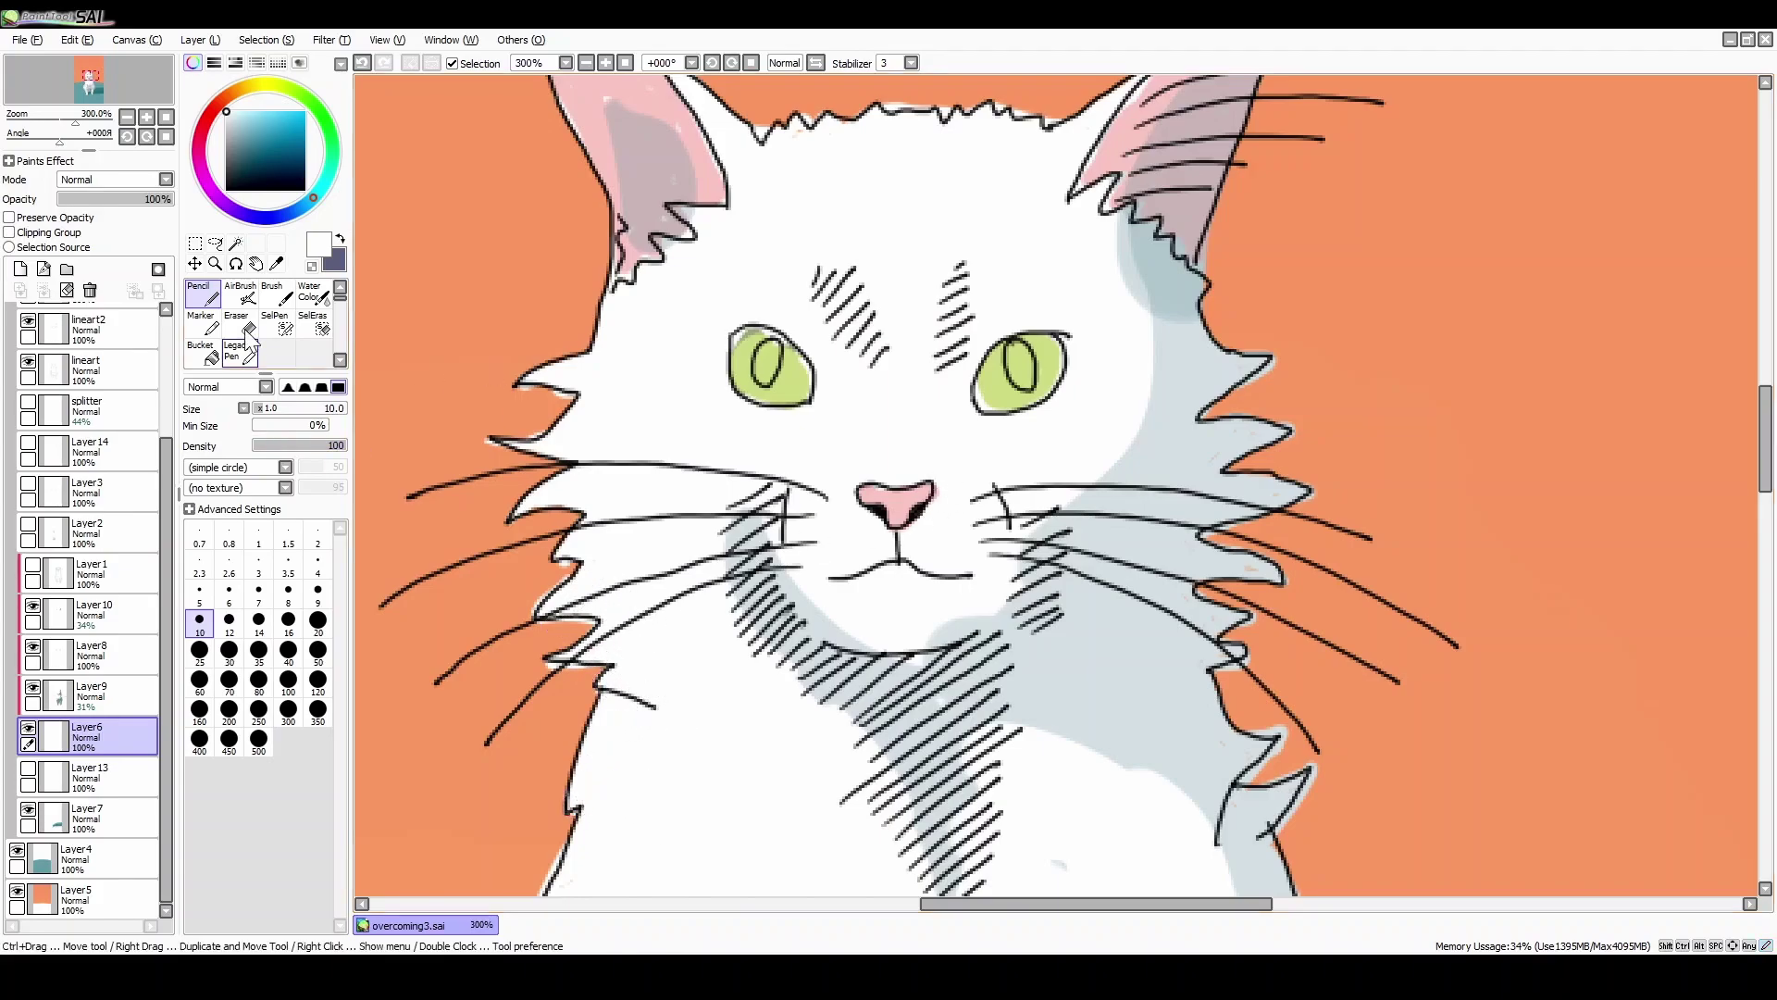
{"action": "key", "text": "e"}
{"action": "left_click", "coordinate": [280, 407]}
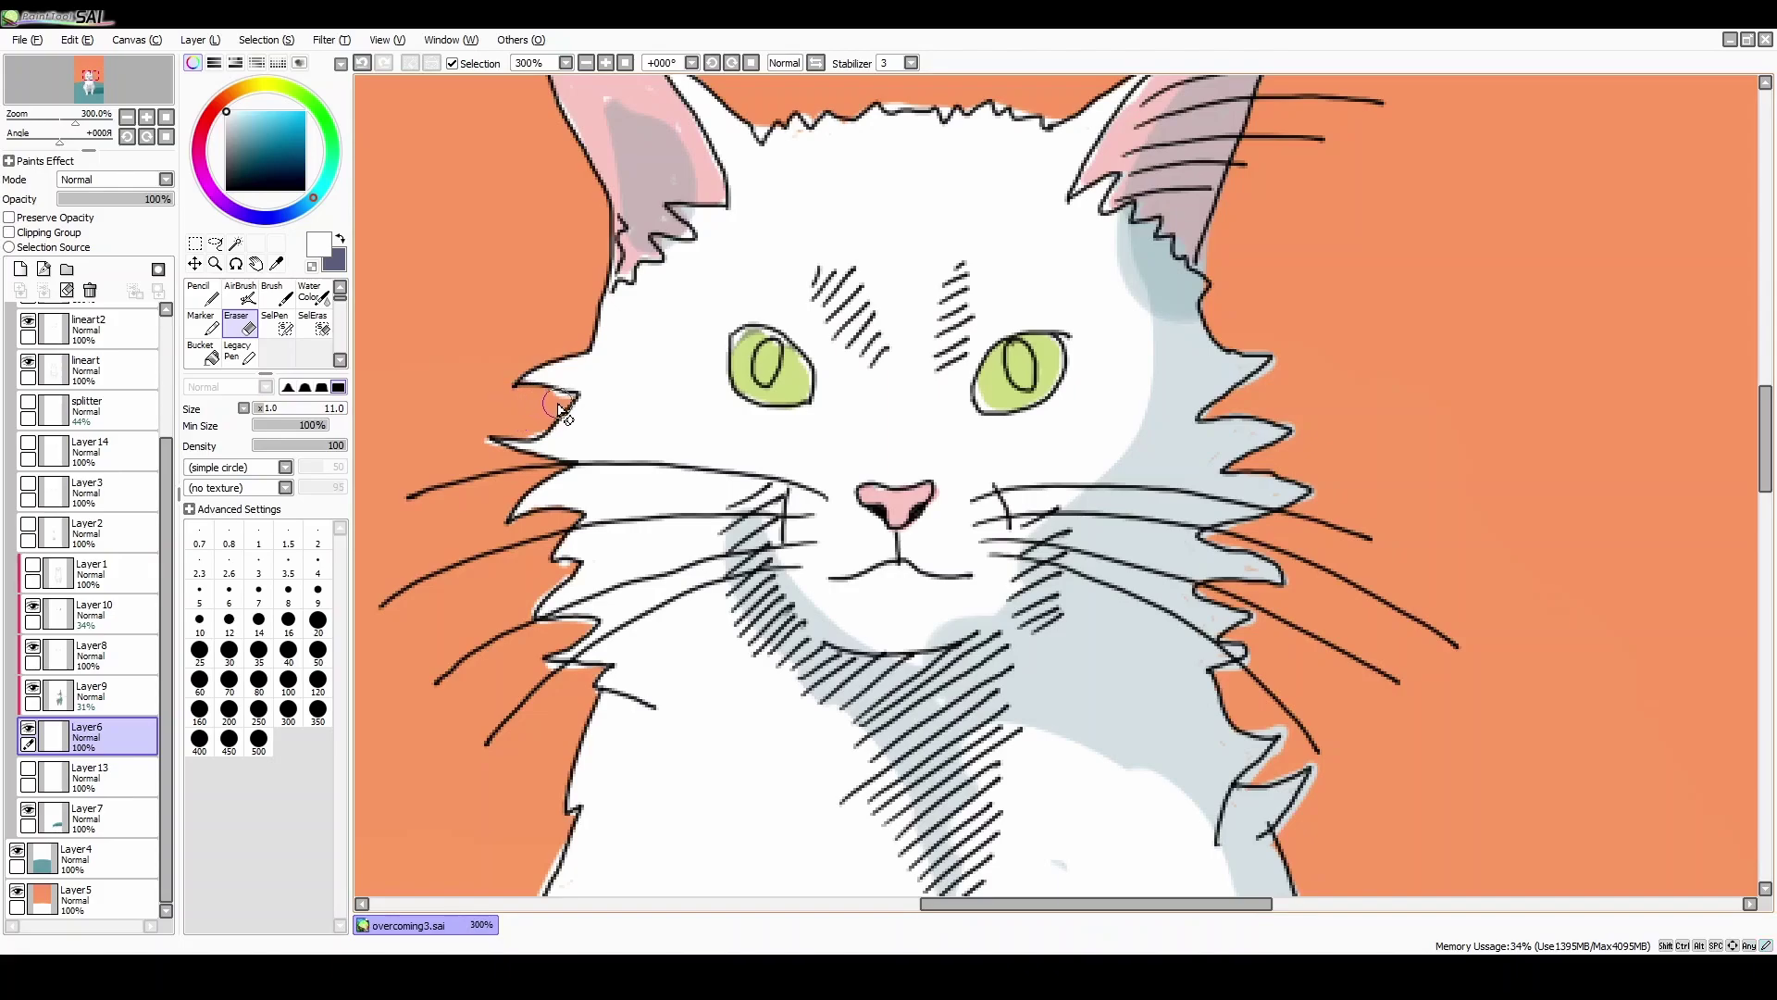
{"action": "left_click", "coordinate": [199, 592]}
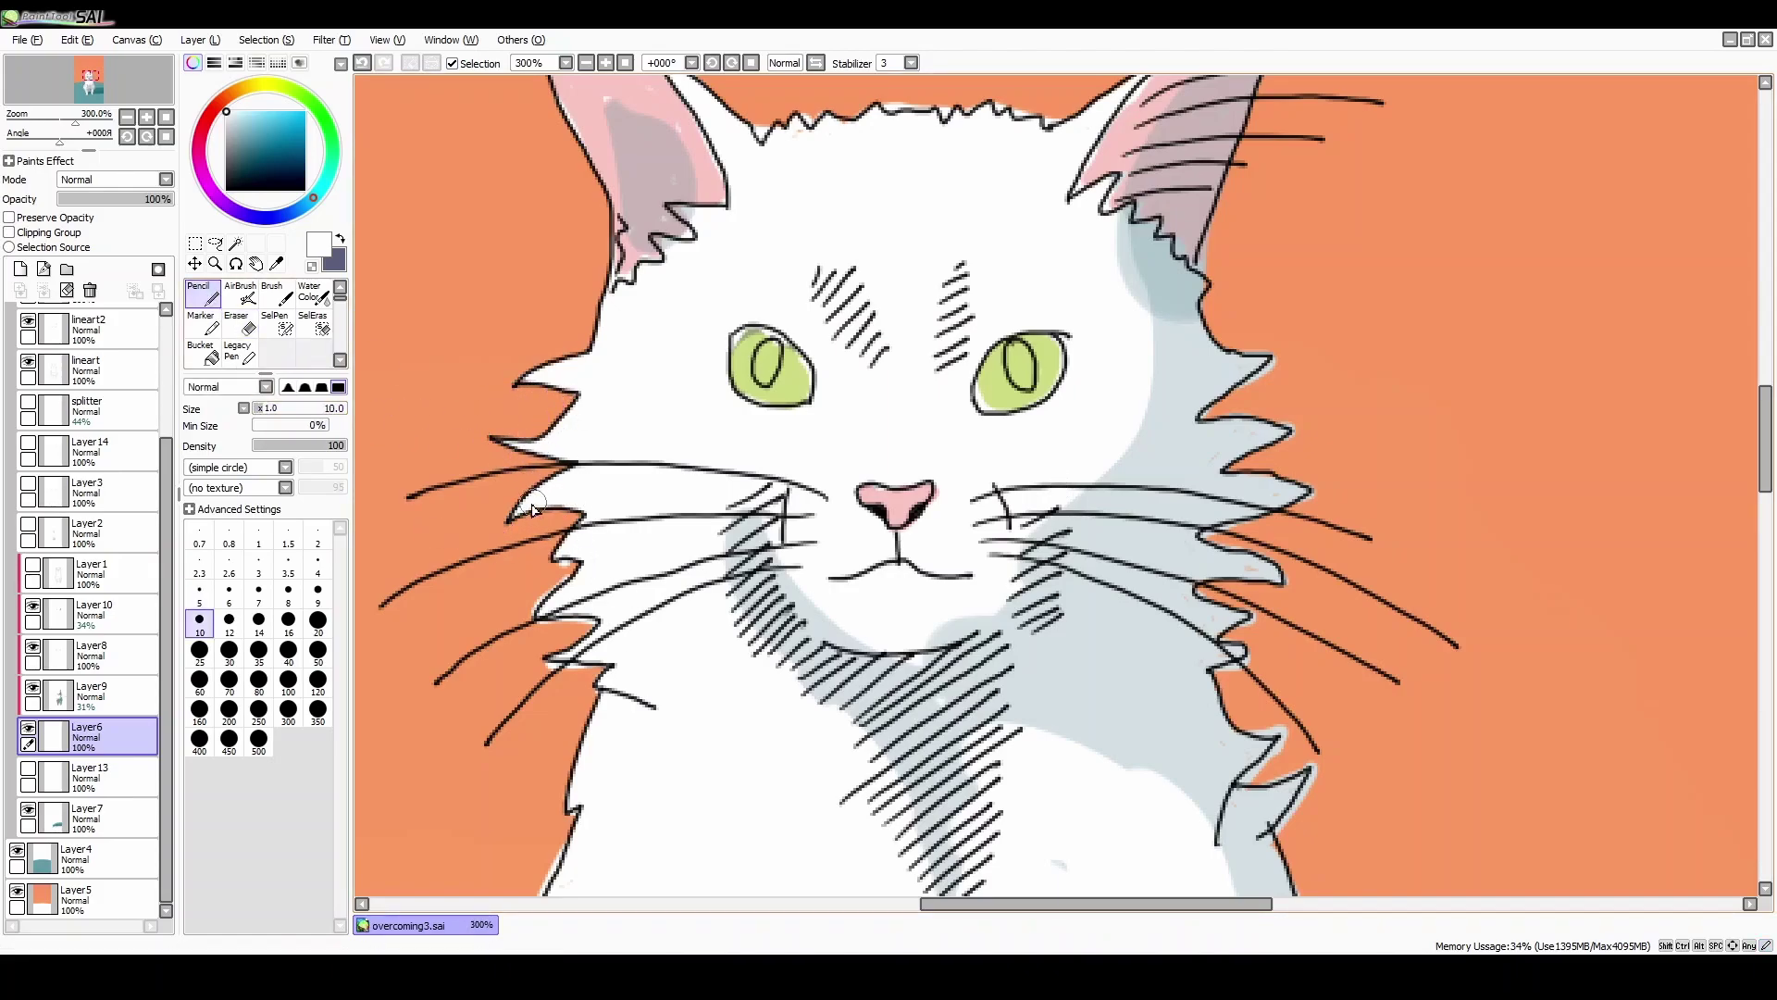
{"action": "key", "text": "ctrl+z"}
{"action": "left_click_drag", "start_coordinate": [571, 522], "coordinate": [544, 513]}
{"action": "mouse_move", "coordinate": [531, 618]}
{"action": "left_mouse_down"}
{"action": "mouse_move", "coordinate": [575, 627]}
{"action": "mouse_move", "coordinate": [578, 674]}
{"action": "left_mouse_up"}
Step: Tidy the white fill along the chest's left edge down to the shoulder tuft with the 5 px eraser and 10 px Pencil
{"action": "scroll", "coordinate": [1389, 465], "scroll_direction": "down", "scroll_amount": 5}
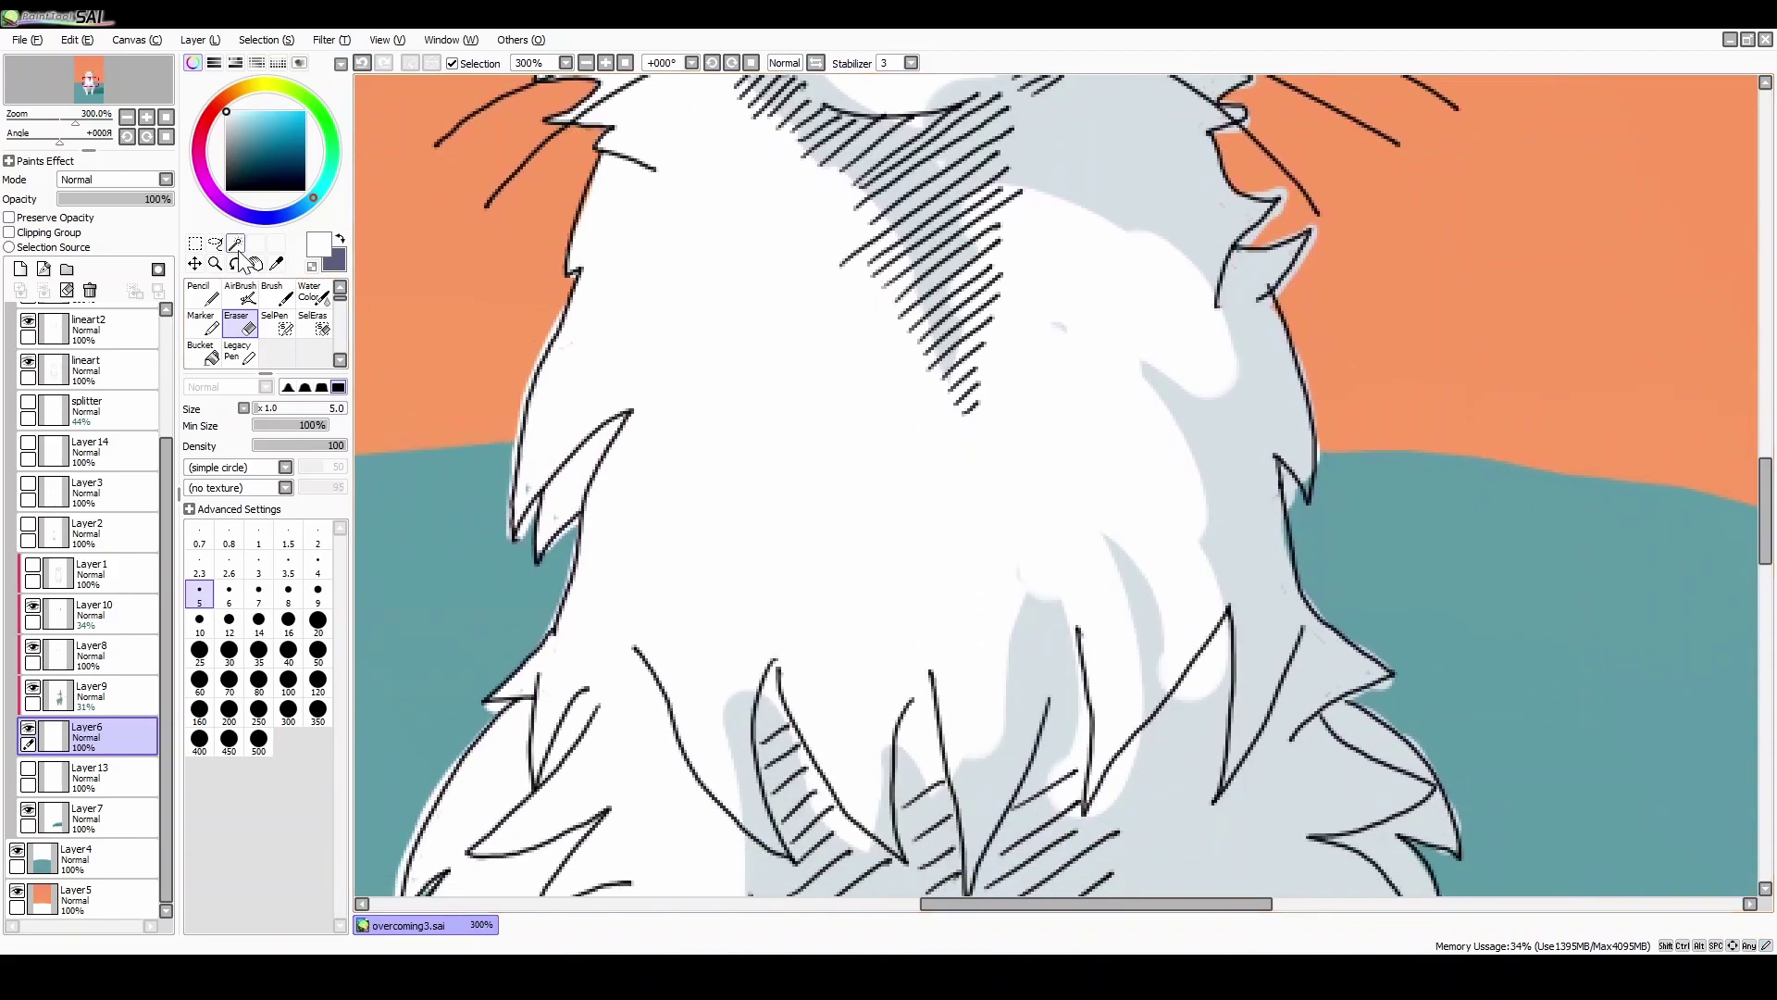
{"action": "left_click", "coordinate": [199, 295]}
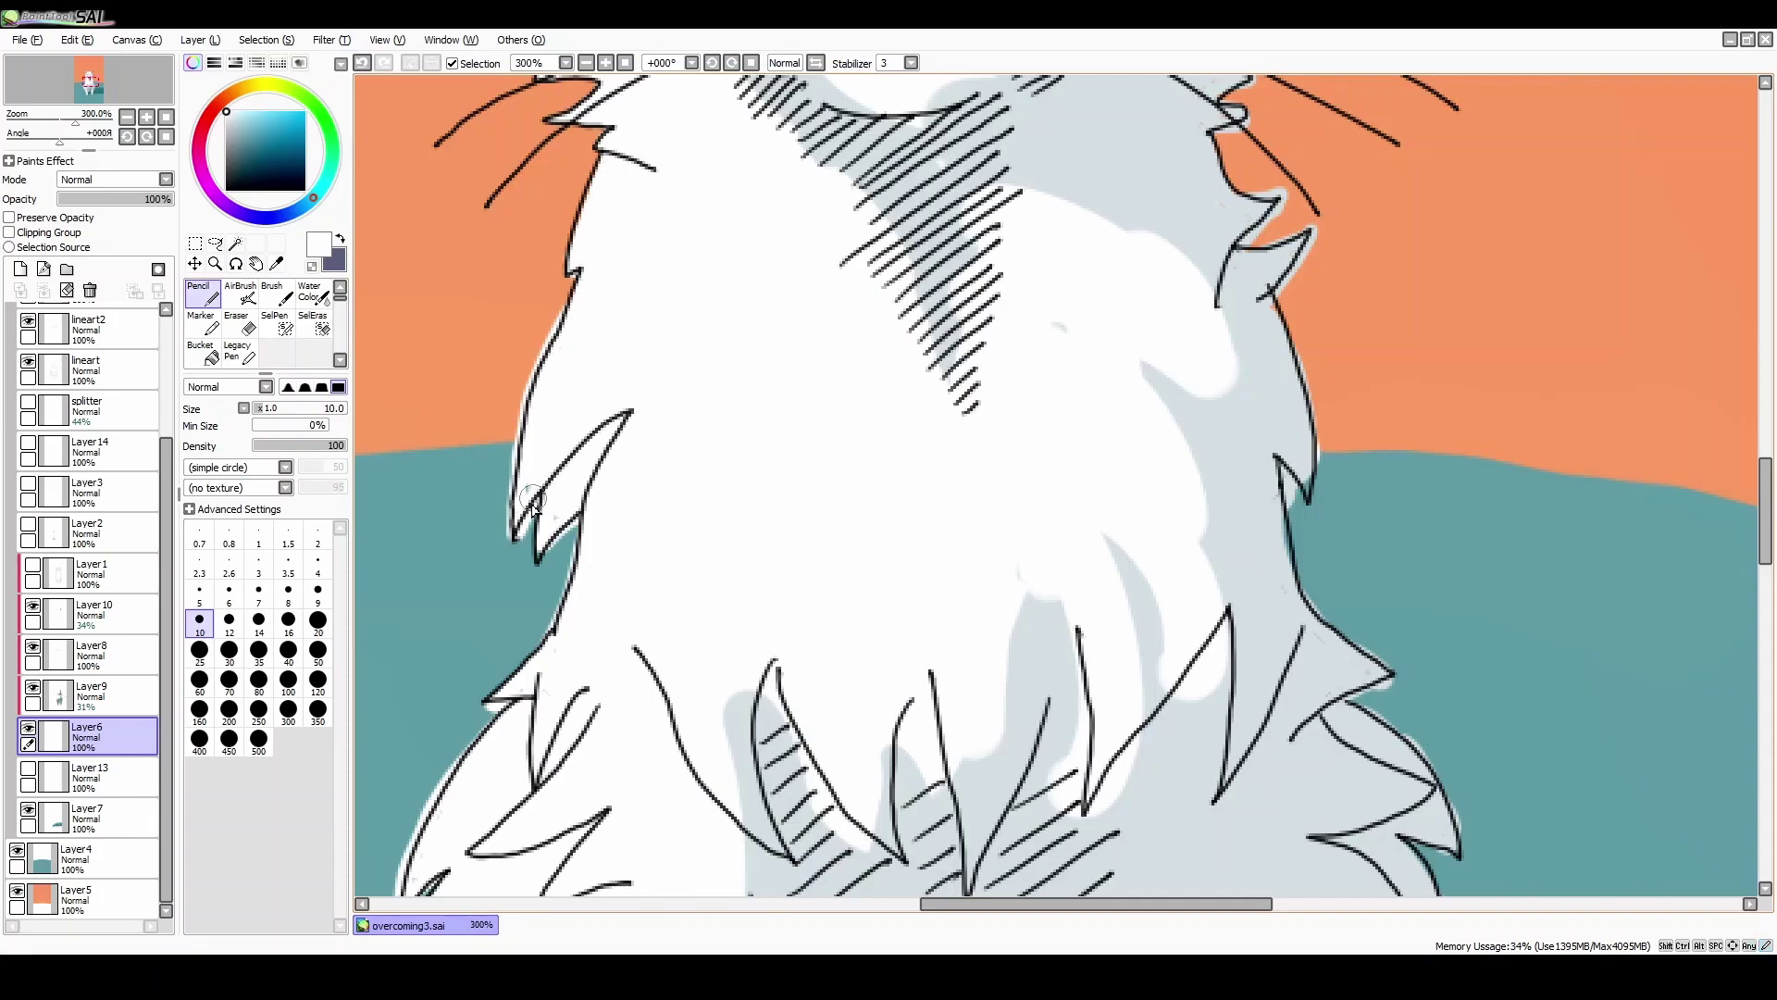
{"action": "left_click", "coordinate": [239, 324]}
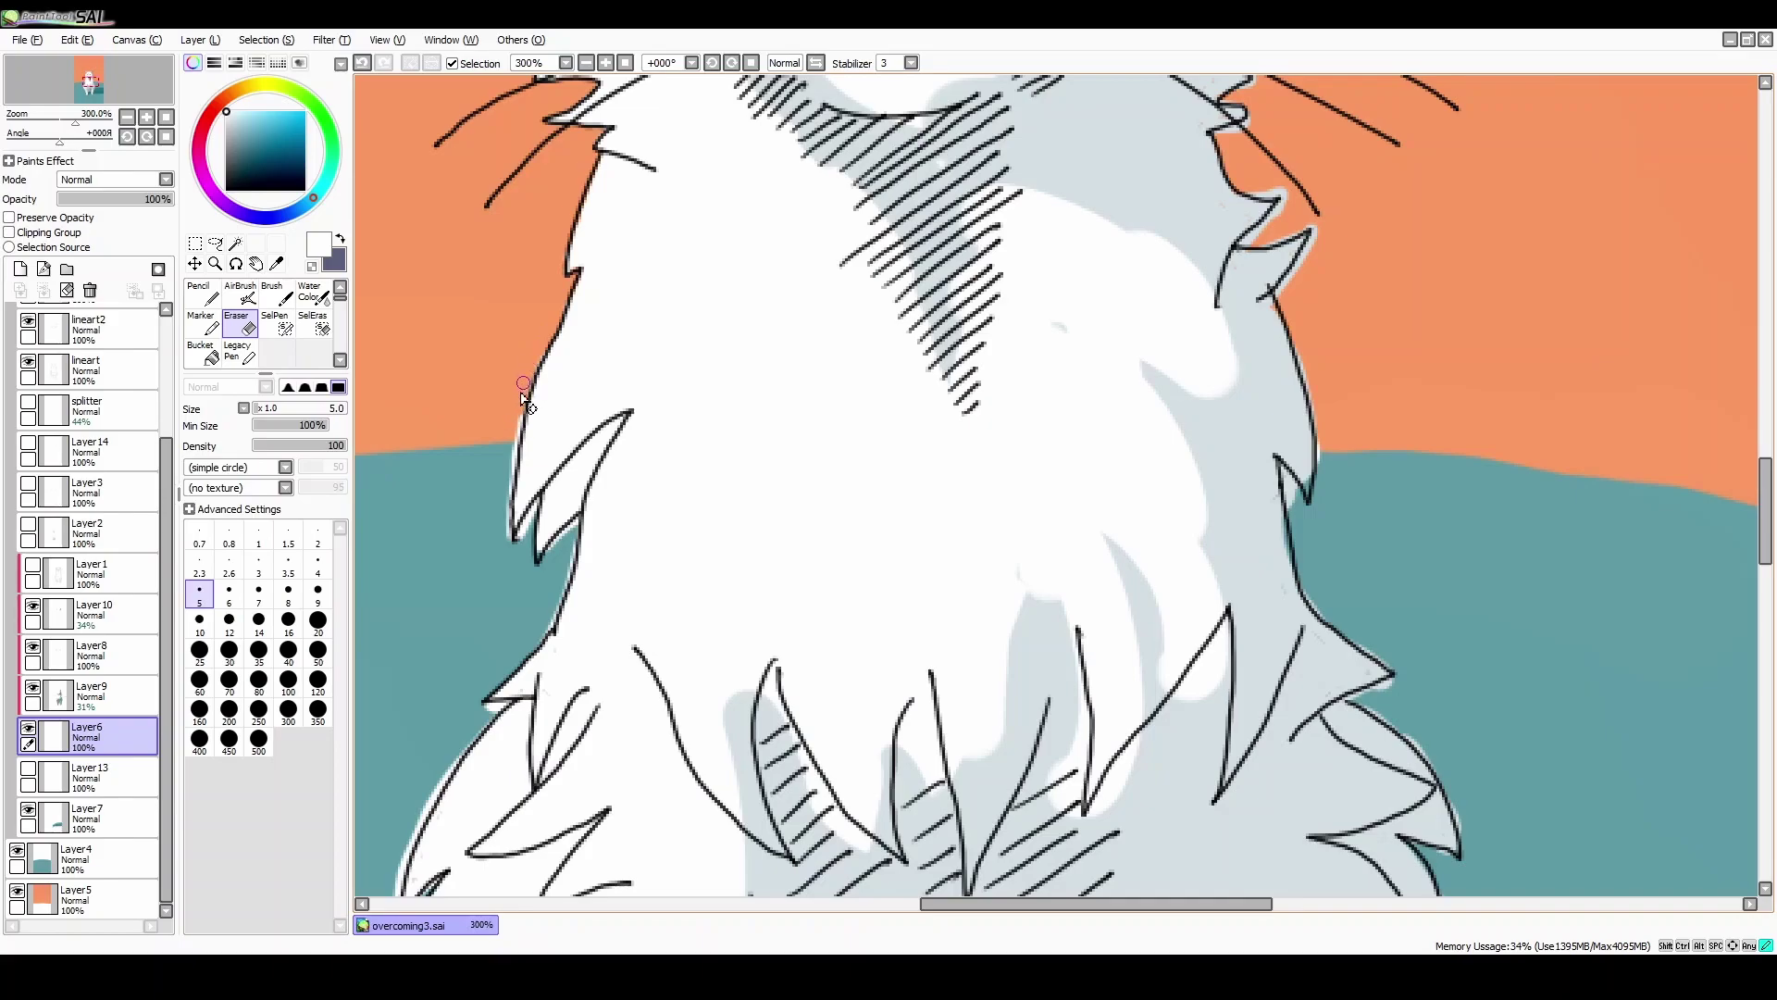
{"action": "mouse_move", "coordinate": [524, 408]}
{"action": "left_mouse_down"}
{"action": "mouse_move", "coordinate": [509, 545]}
{"action": "mouse_move", "coordinate": [537, 514]}
{"action": "mouse_move", "coordinate": [512, 556]}
{"action": "mouse_move", "coordinate": [574, 532]}
{"action": "mouse_move", "coordinate": [553, 632]}
{"action": "left_mouse_up"}
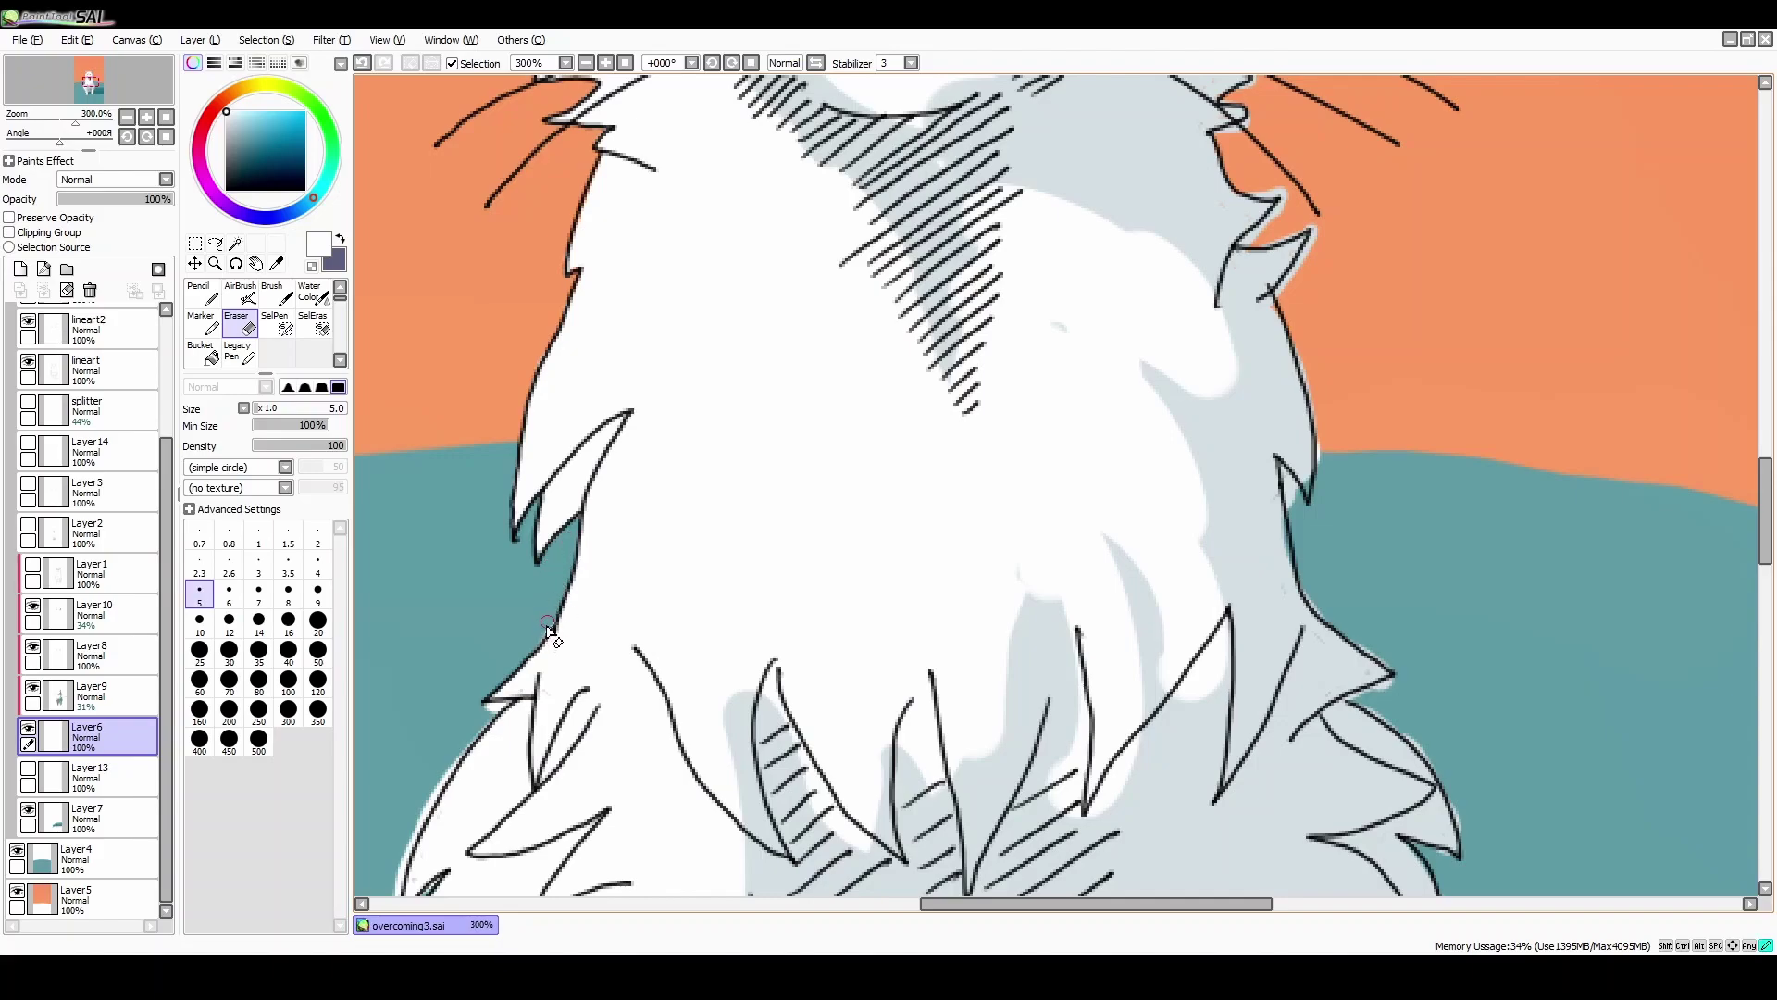
{"action": "left_click_drag", "start_coordinate": [1079, 903], "coordinate": [990, 904]}
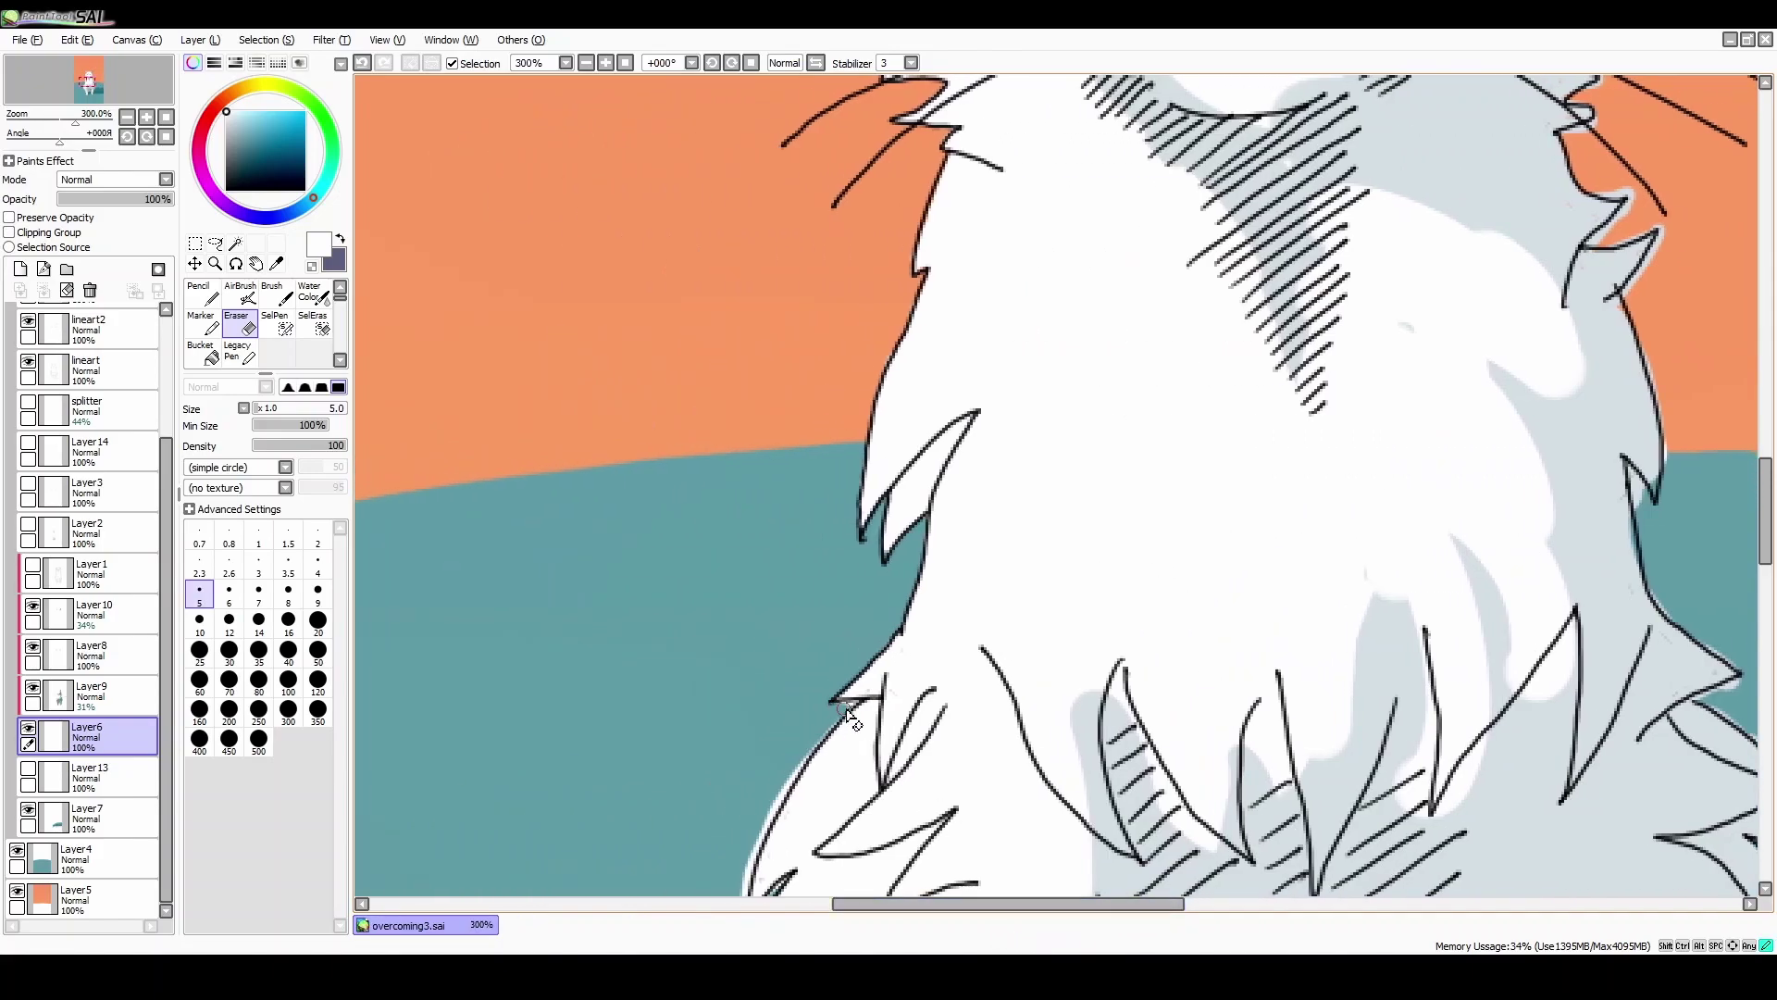
{"action": "key", "text": "n"}
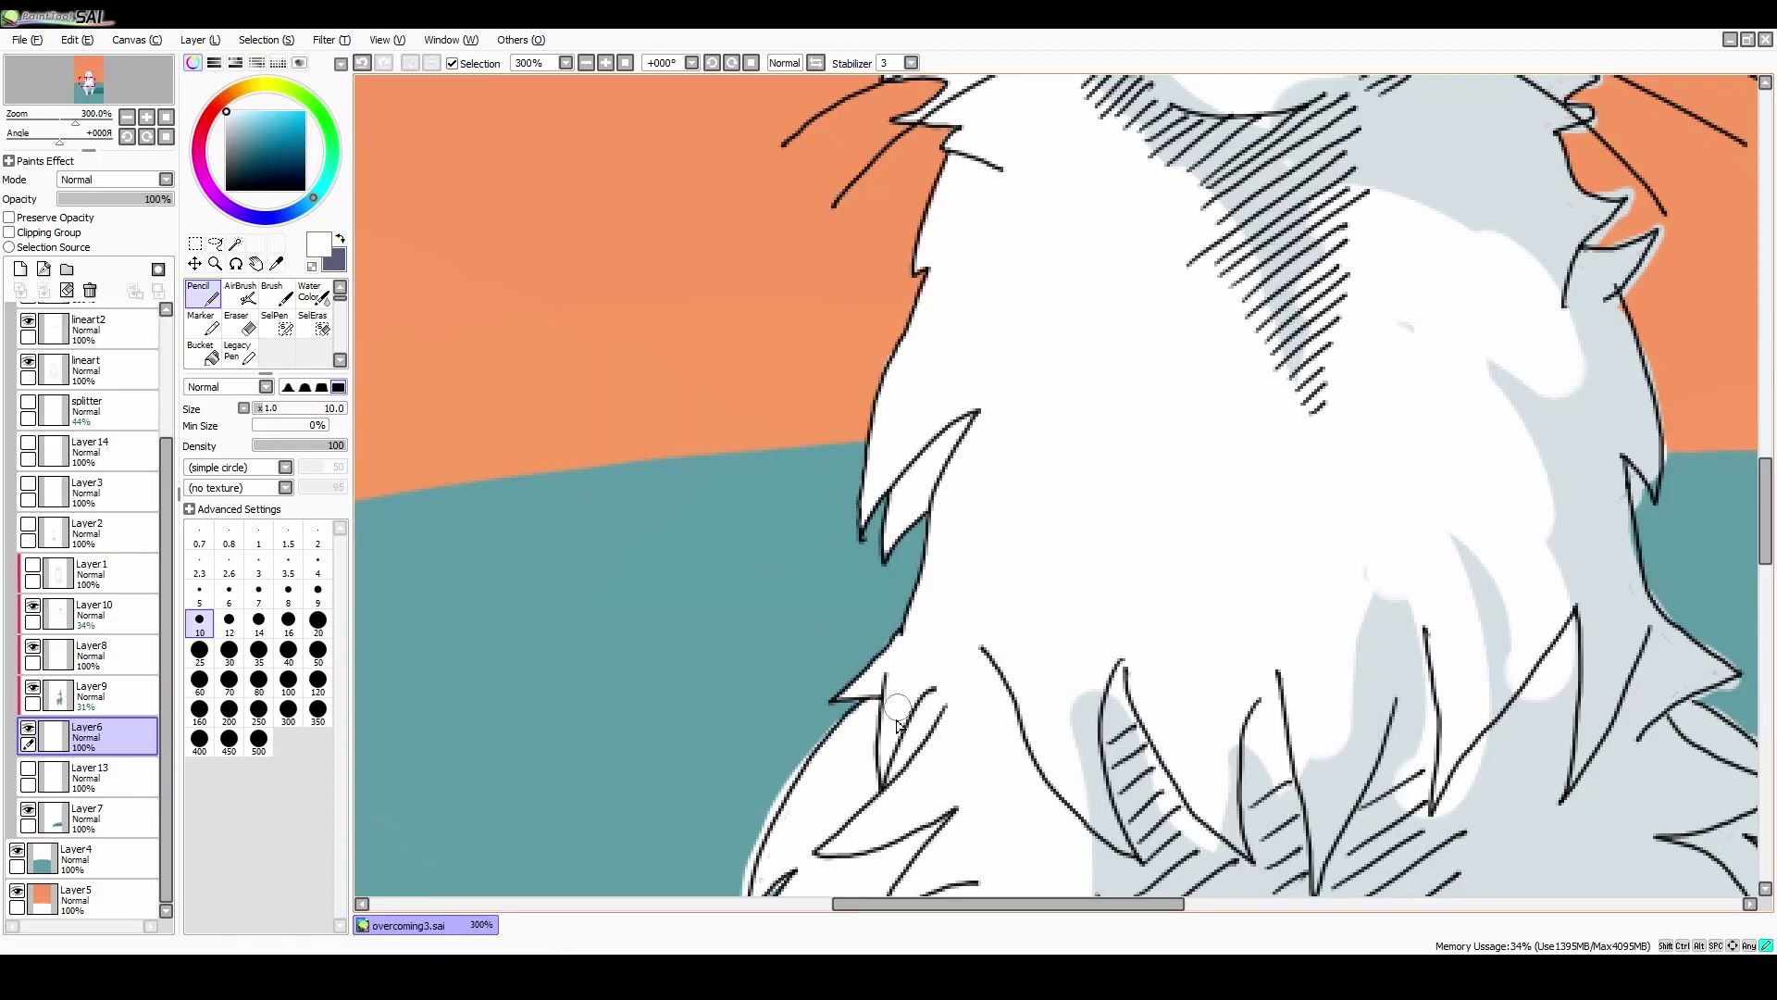
Step: Erase the white spilling outside and between the fur tufts on the left flank, mainly with a 5 px eraser
{"action": "scroll", "coordinate": [1741, 384], "scroll_direction": "down", "scroll_amount": 5}
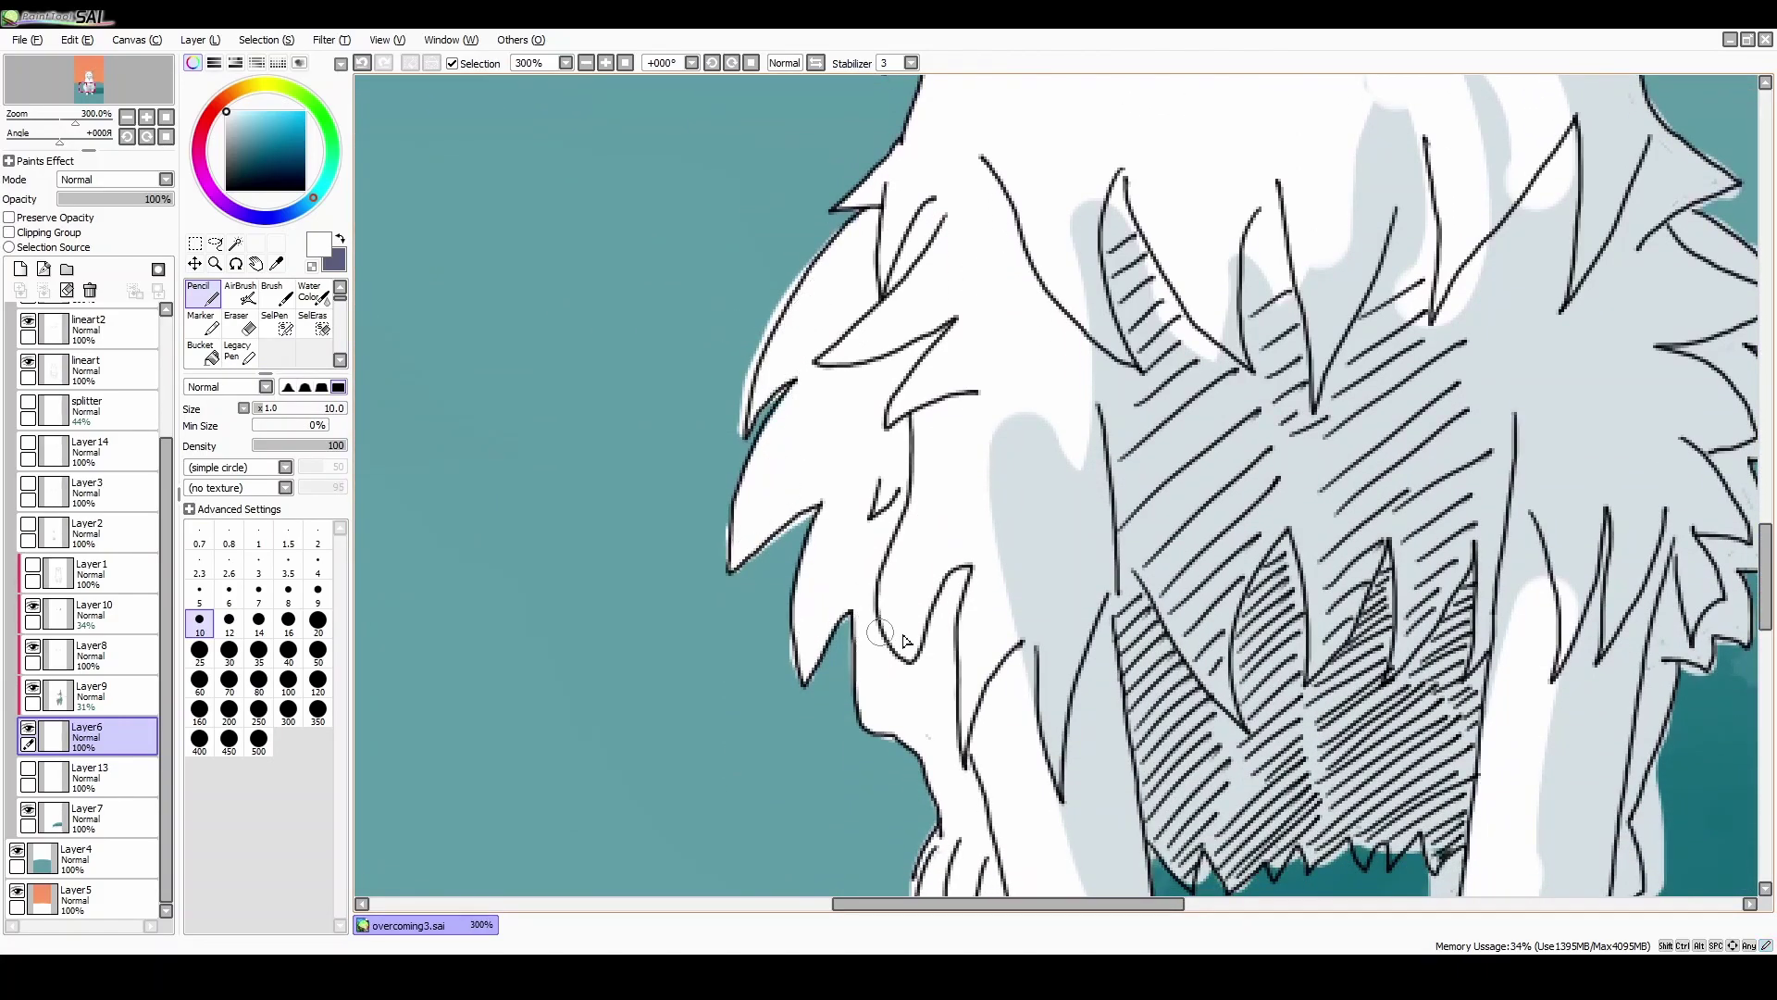
{"action": "left_click", "coordinate": [237, 324]}
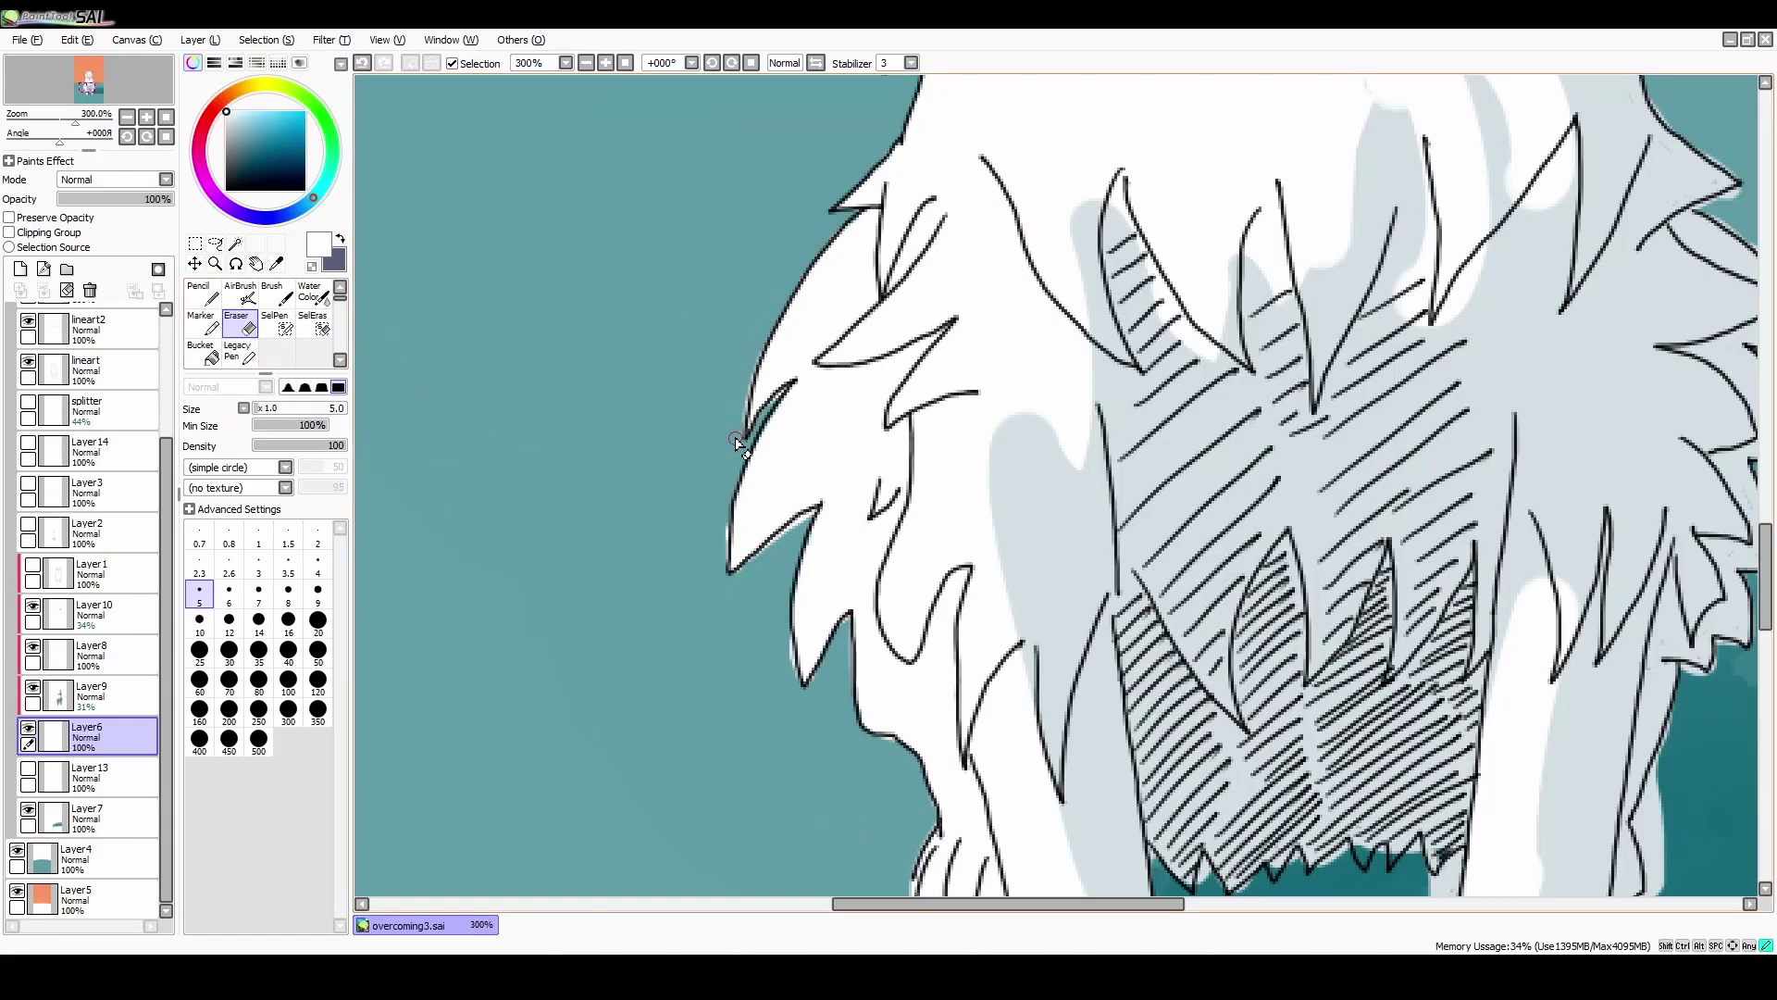
{"action": "left_click", "coordinate": [258, 535]}
{"action": "left_click_drag", "start_coordinate": [786, 384], "coordinate": [741, 459]}
{"action": "left_click", "coordinate": [288, 592]}
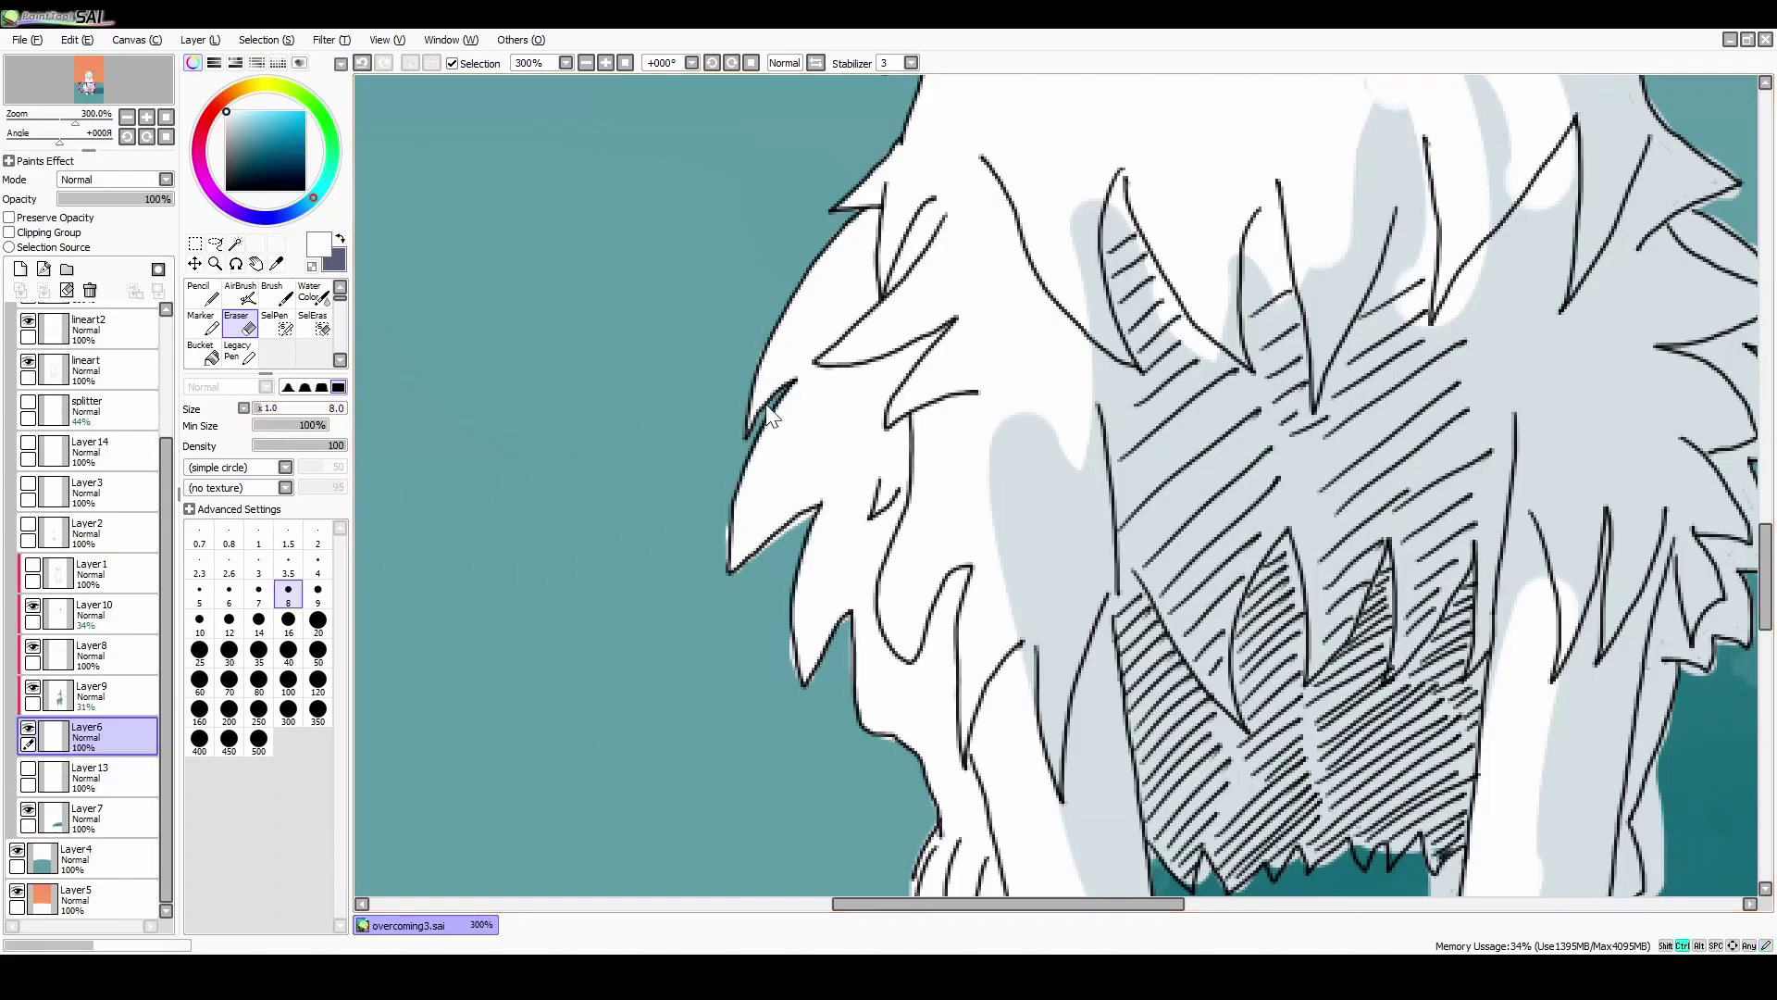
{"action": "left_click", "coordinate": [258, 408]}
{"action": "left_click_drag", "start_coordinate": [813, 512], "coordinate": [740, 572]}
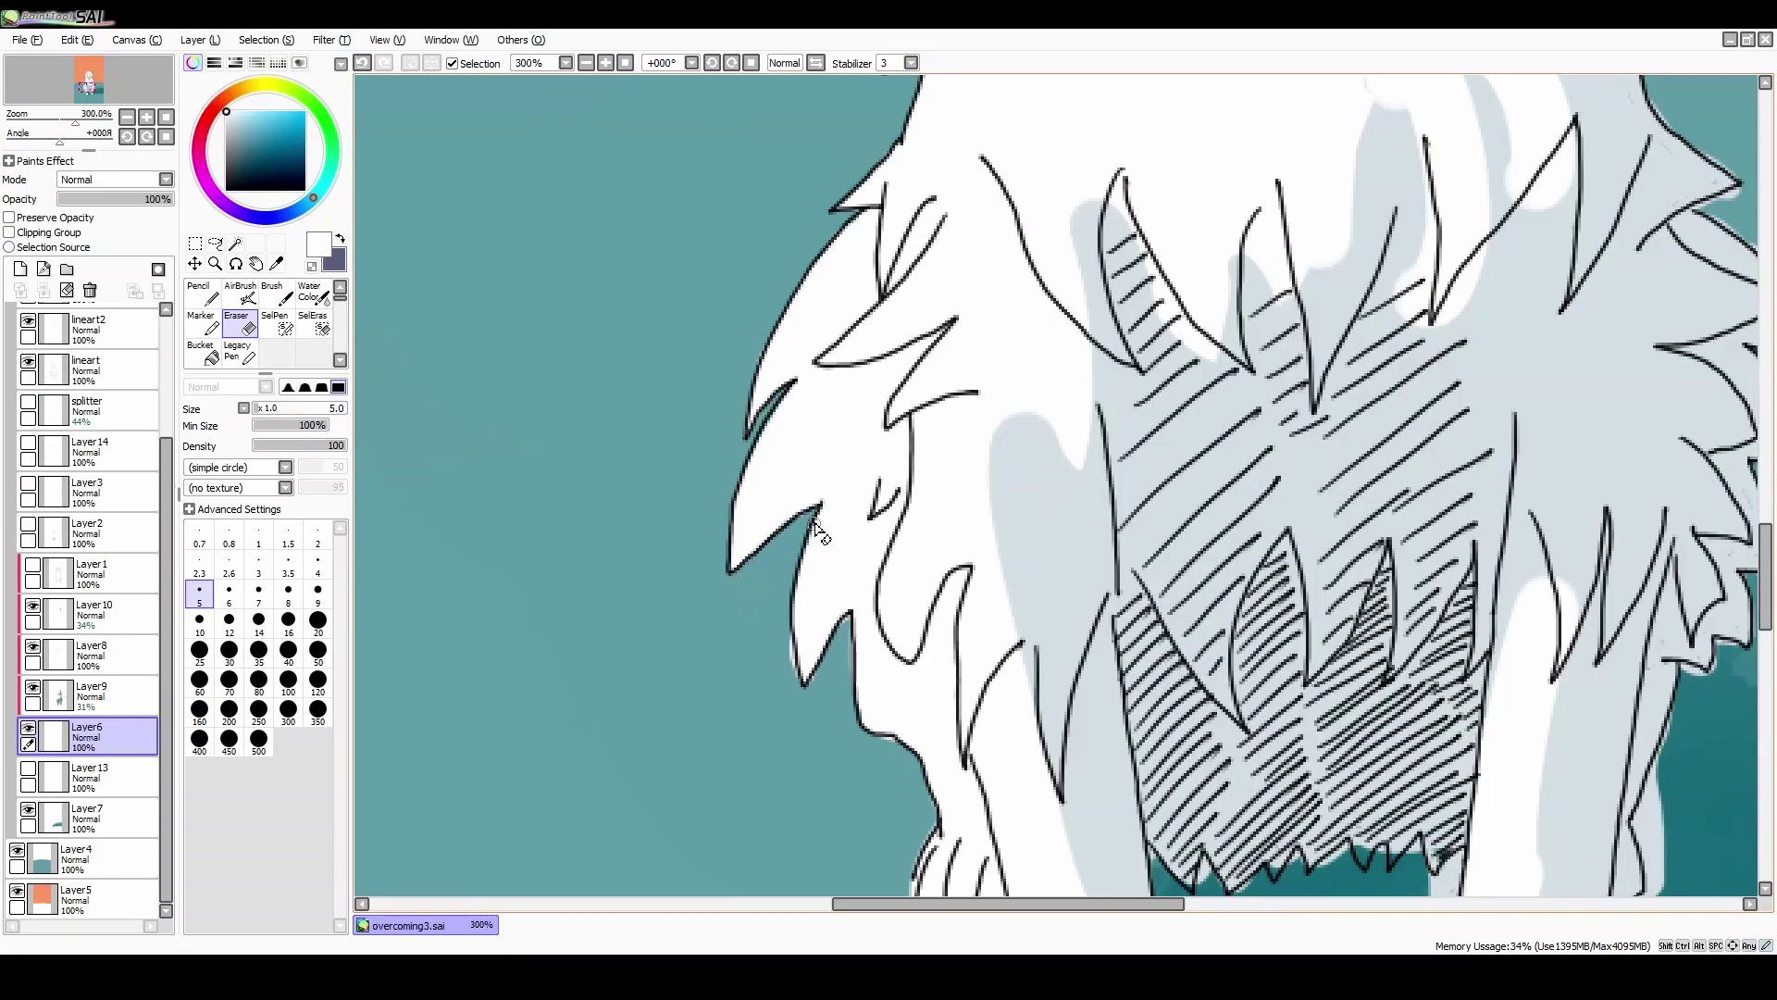
{"action": "left_click_drag", "start_coordinate": [783, 635], "coordinate": [798, 690]}
{"action": "key", "text": "ctrl+z"}
{"action": "left_click_drag", "start_coordinate": [851, 616], "coordinate": [809, 689]}
Step: Clean up the white fill around the left hind leg and paw with the 5 px eraser and 10 px Pencil
{"action": "left_click_drag", "start_coordinate": [1770, 555], "coordinate": [1769, 606]}
{"action": "left_click_drag", "start_coordinate": [1073, 905], "coordinate": [1115, 904]}
{"action": "left_click_drag", "start_coordinate": [766, 474], "coordinate": [752, 552]}
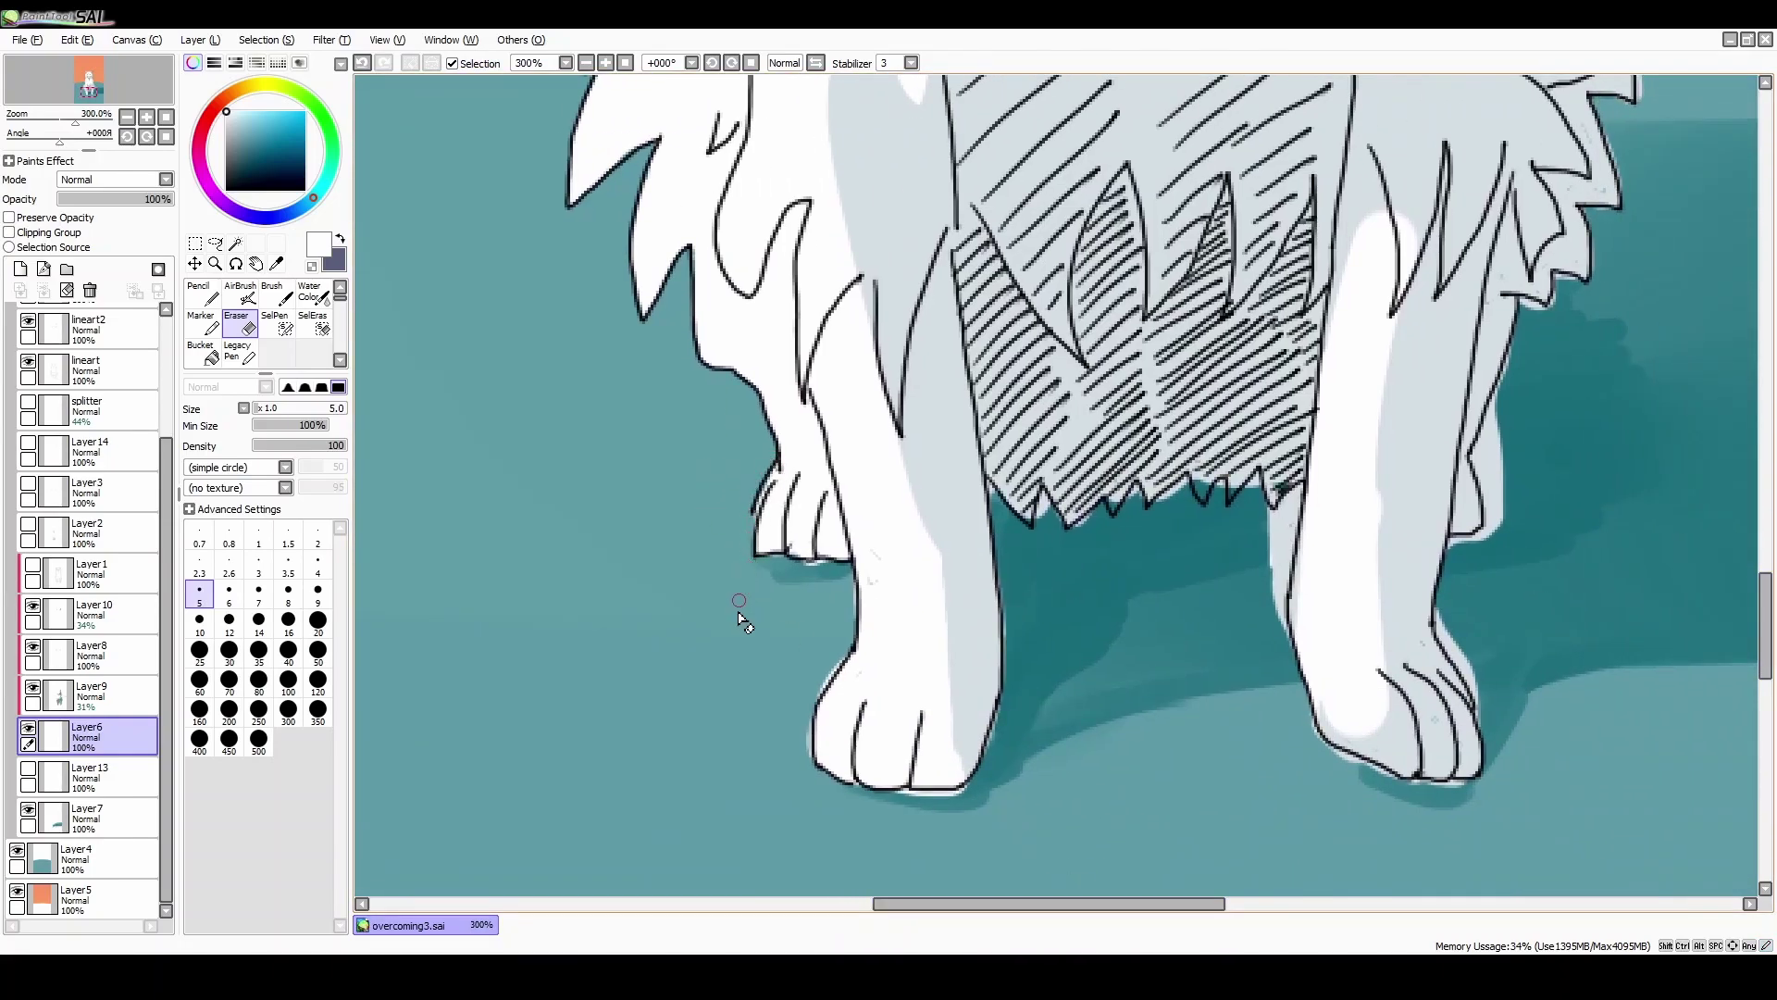
{"action": "key", "text": "n"}
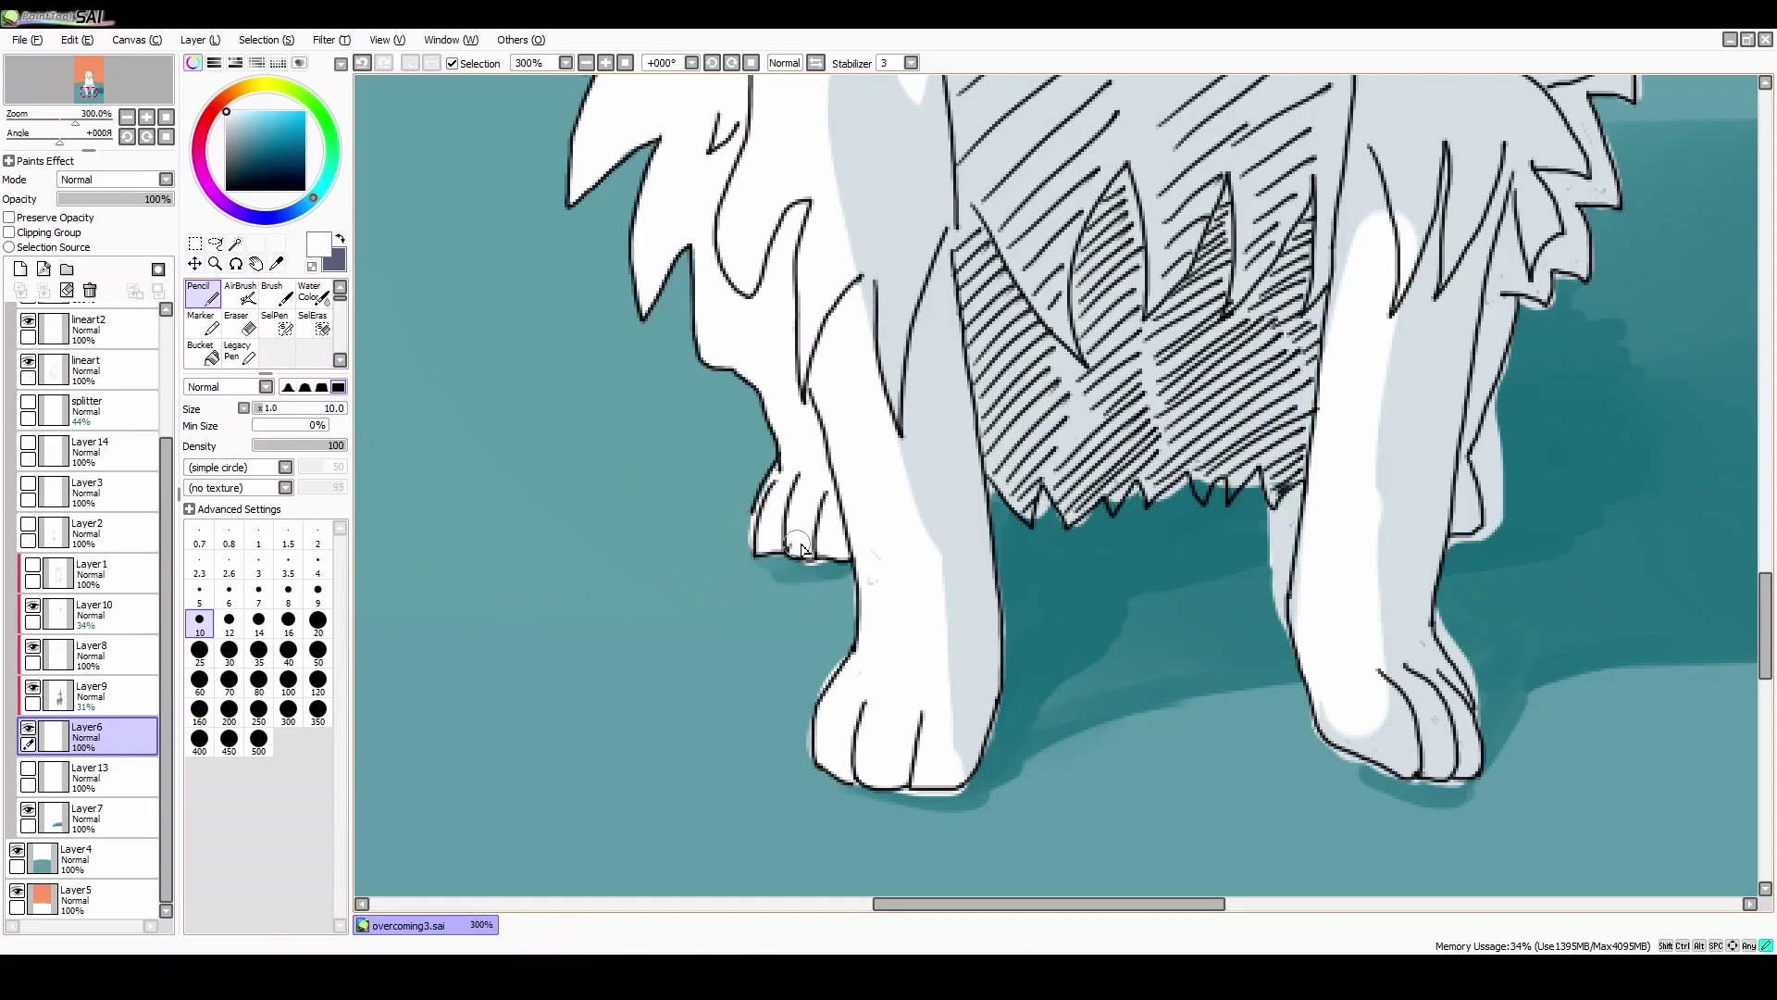
{"action": "left_click", "coordinate": [250, 329]}
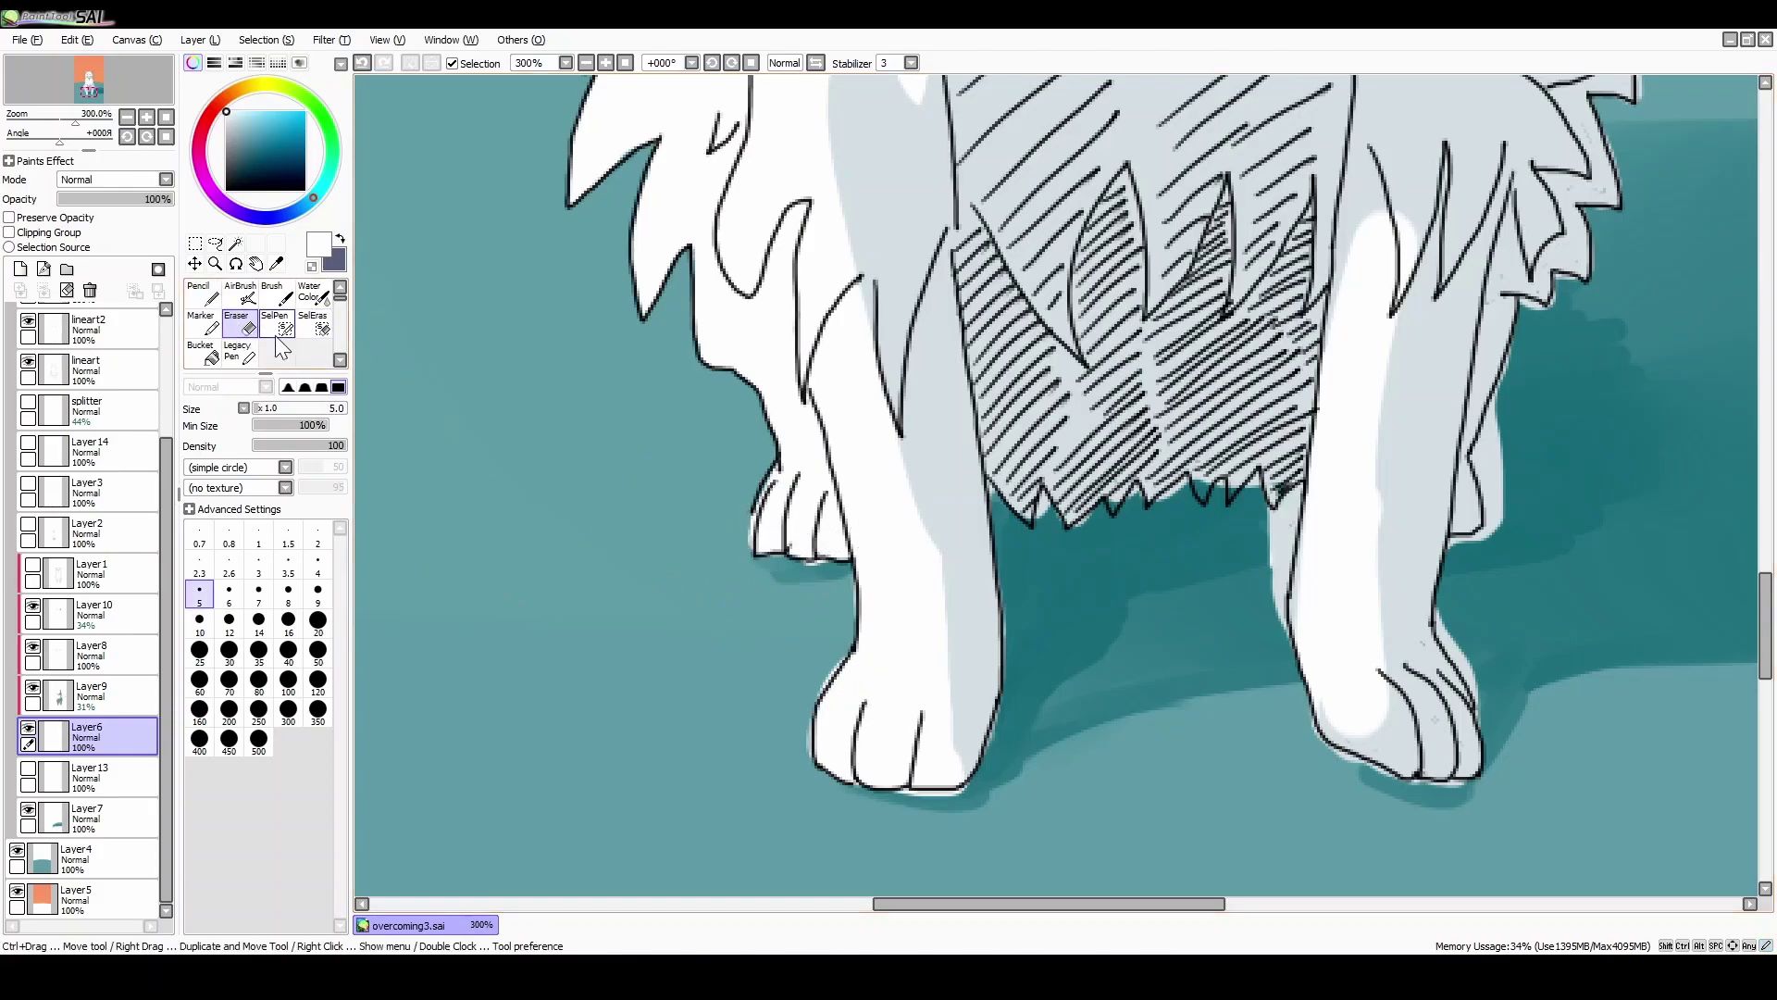
{"action": "mouse_move", "coordinate": [770, 564]}
{"action": "left_mouse_down"}
{"action": "mouse_move", "coordinate": [837, 565]}
{"action": "mouse_move", "coordinate": [765, 565]}
{"action": "left_mouse_up"}
{"action": "key", "text": "ctrl+z"}
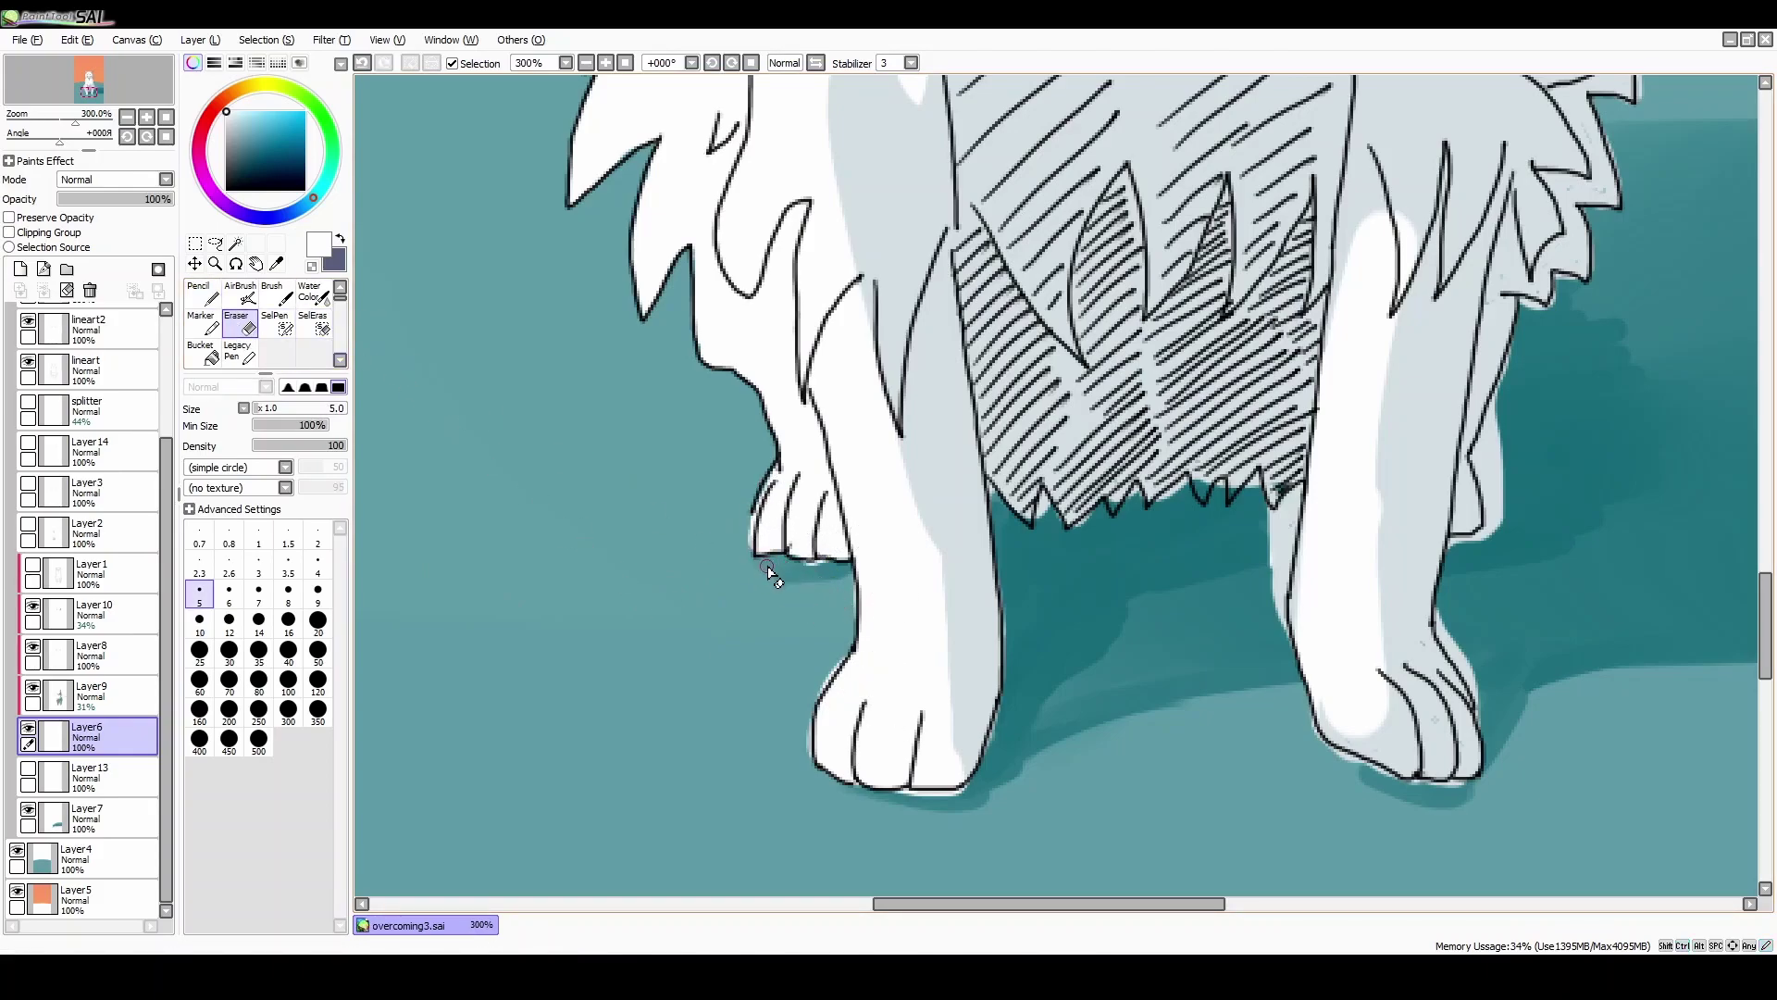
{"action": "left_click", "coordinate": [206, 296]}
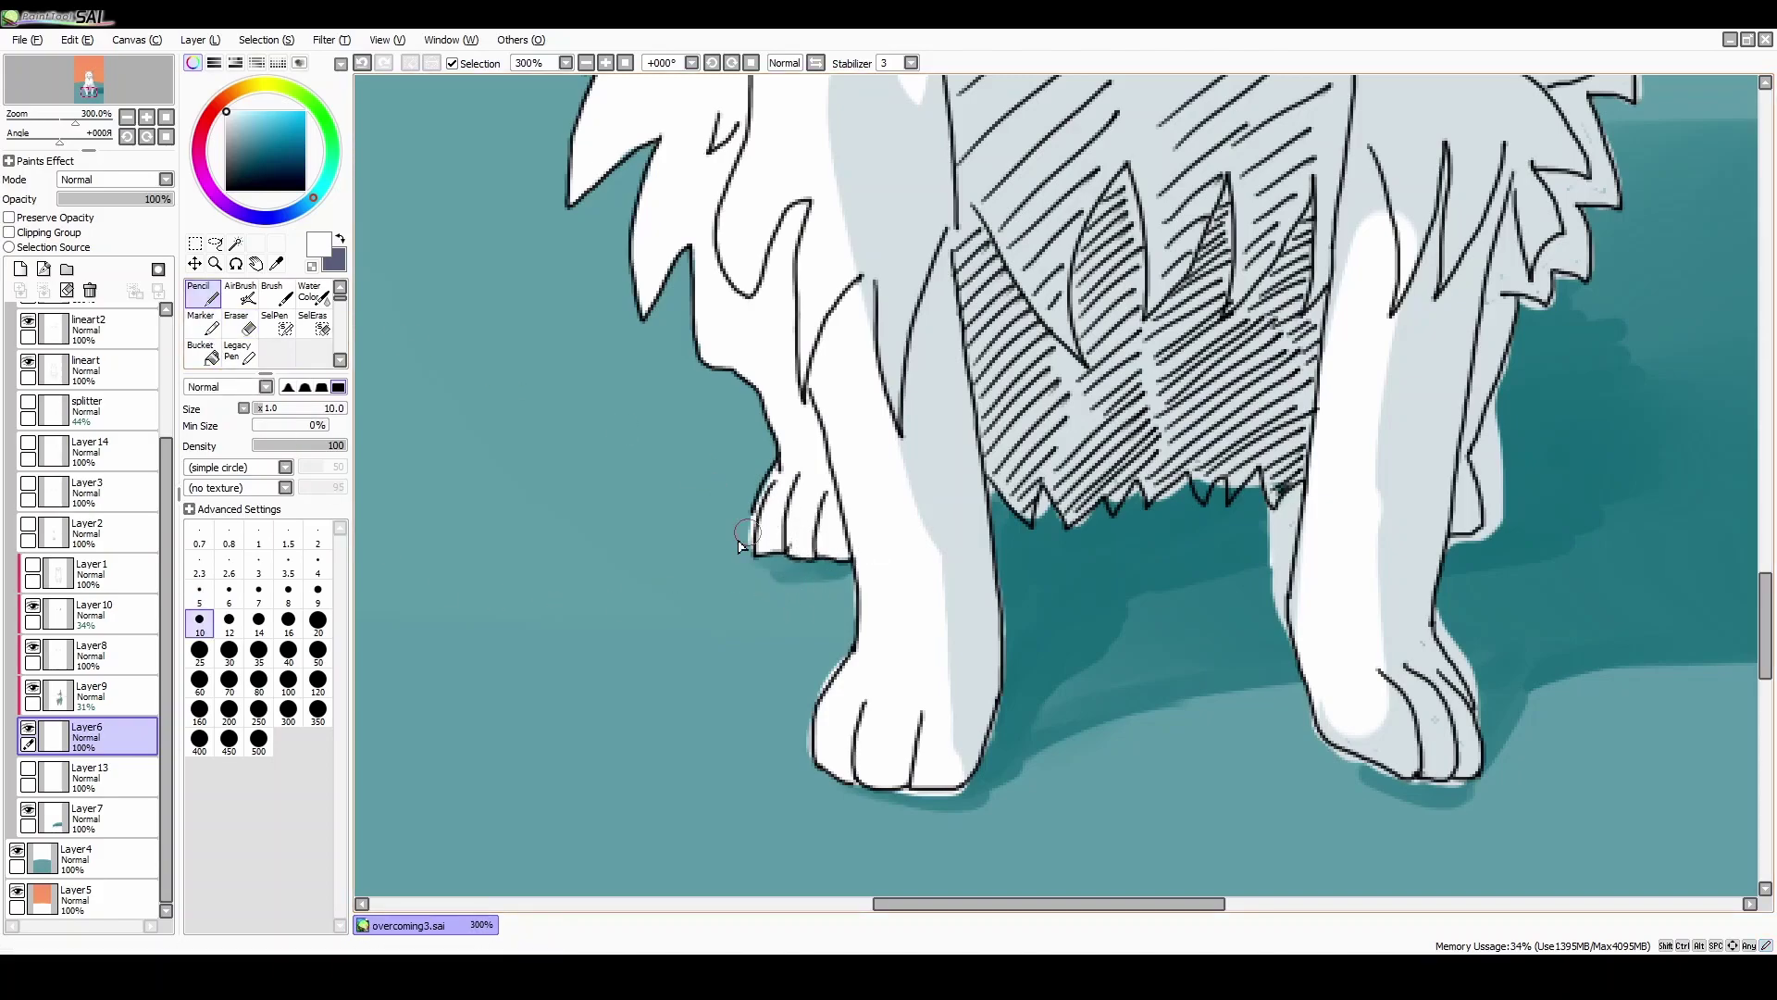
{"action": "key", "text": "e"}
Step: Erase the white overspill around the left front paw and up the inner side of that leg
{"action": "mouse_move", "coordinate": [849, 607]}
{"action": "left_mouse_down"}
{"action": "mouse_move", "coordinate": [812, 697]}
{"action": "mouse_move", "coordinate": [810, 779]}
{"action": "mouse_move", "coordinate": [863, 794]}
{"action": "left_mouse_up"}
{"action": "left_click_drag", "start_coordinate": [863, 794], "coordinate": [924, 794]}
{"action": "mouse_move", "coordinate": [901, 794]}
{"action": "left_mouse_down"}
{"action": "mouse_move", "coordinate": [968, 793]}
{"action": "mouse_move", "coordinate": [1019, 765]}
{"action": "mouse_move", "coordinate": [1002, 713]}
{"action": "mouse_move", "coordinate": [997, 753]}
{"action": "left_mouse_up"}
{"action": "left_click_drag", "start_coordinate": [1007, 599], "coordinate": [1010, 680]}
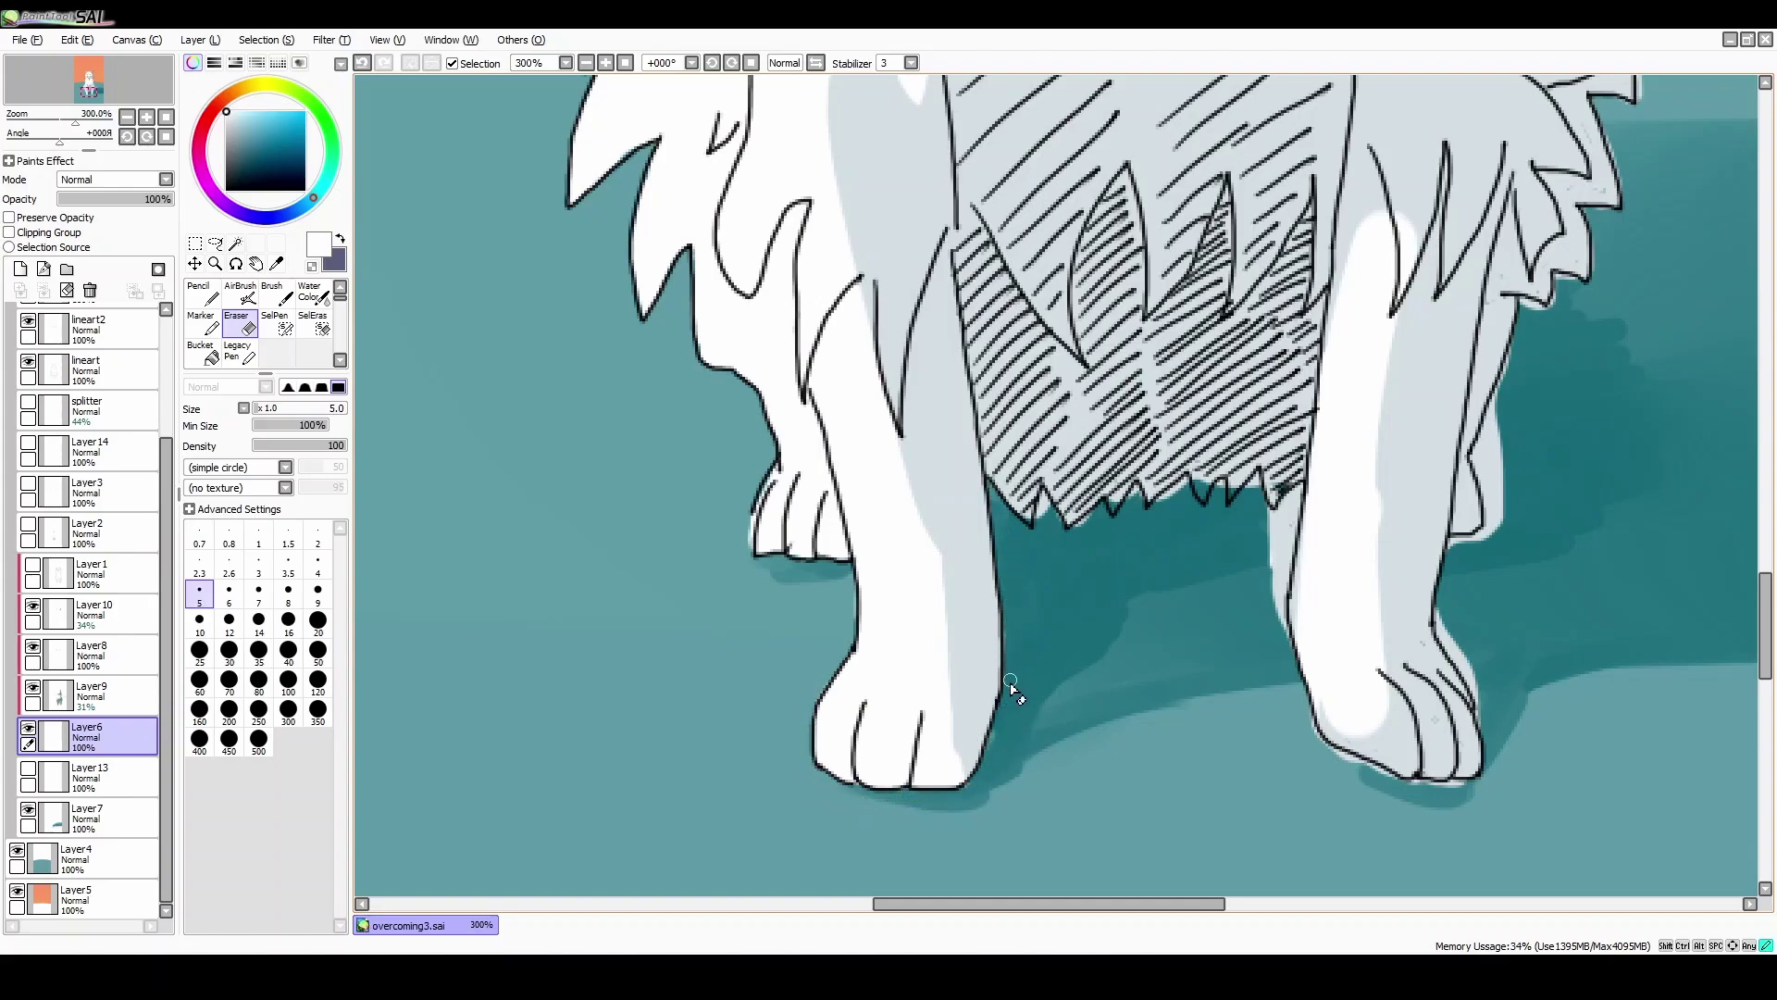
Step: Fill the gaps in the white along the underbelly fringe and beside the right foreleg with the 10 px Pencil
{"action": "left_click_drag", "start_coordinate": [1028, 903], "coordinate": [1114, 903]}
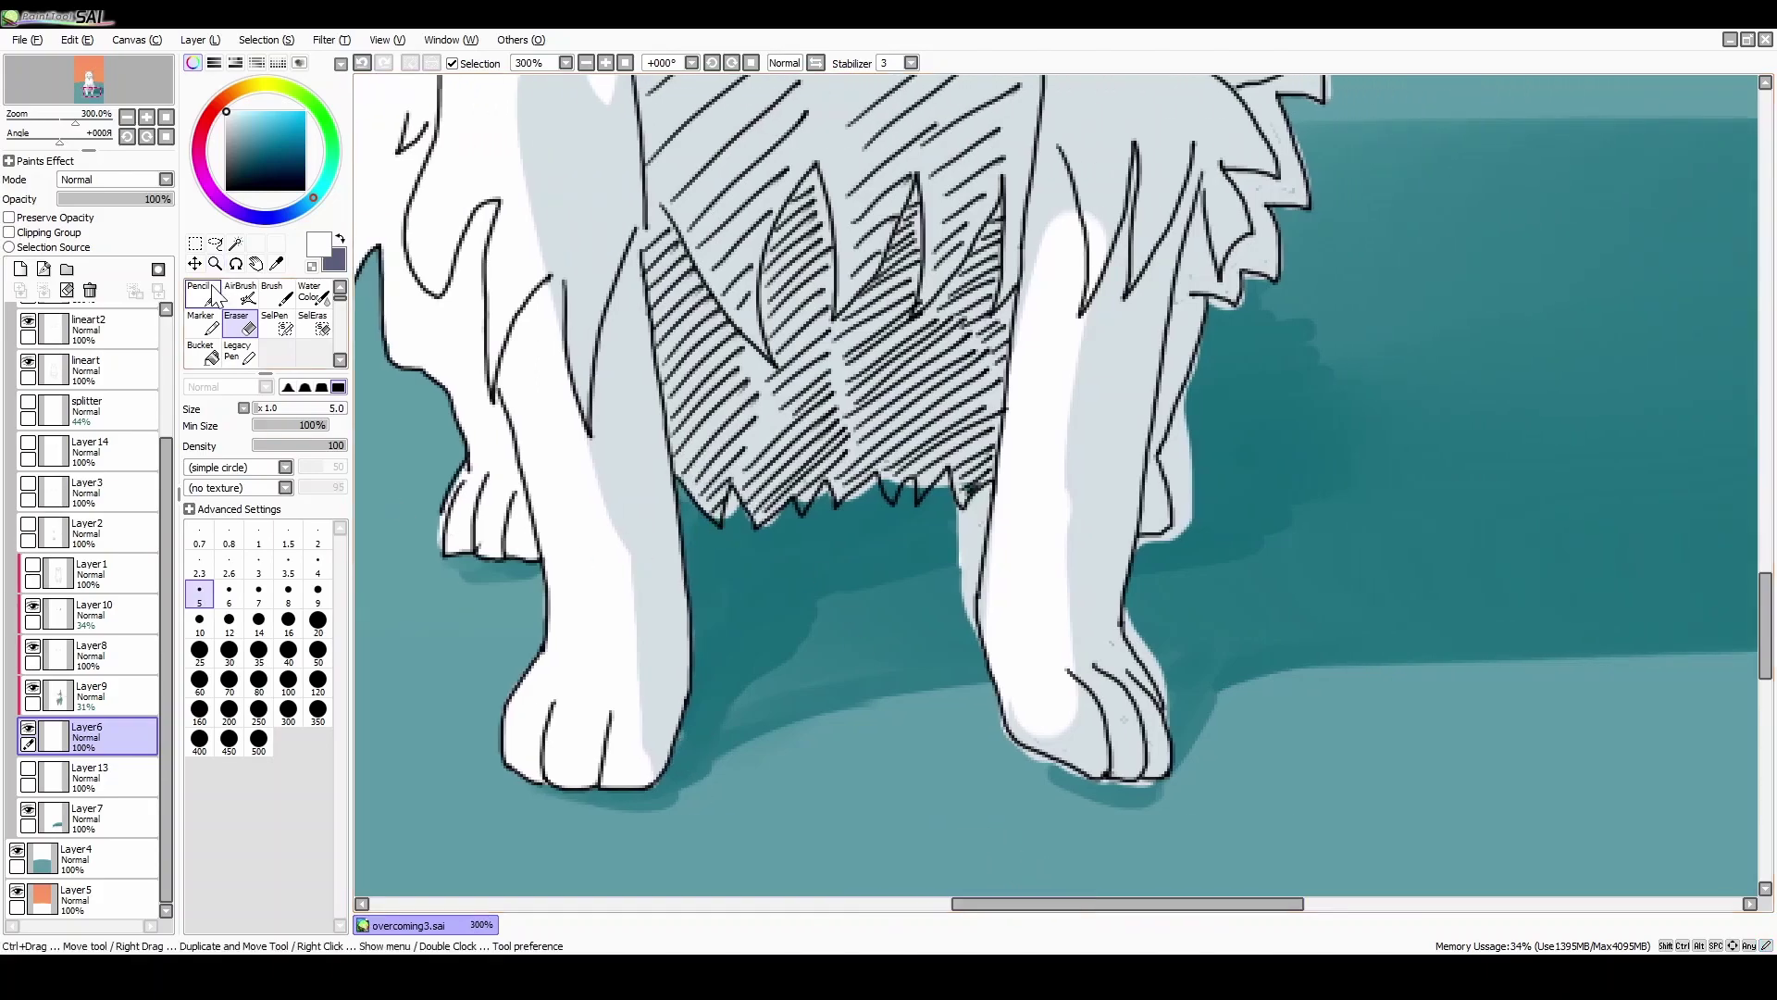
{"action": "key", "text": "n"}
{"action": "mouse_move", "coordinate": [729, 523]}
{"action": "left_mouse_down"}
{"action": "mouse_move", "coordinate": [770, 521]}
{"action": "mouse_move", "coordinate": [764, 488]}
{"action": "mouse_move", "coordinate": [802, 511]}
{"action": "mouse_move", "coordinate": [816, 470]}
{"action": "mouse_move", "coordinate": [900, 492]}
{"action": "mouse_move", "coordinate": [888, 479]}
{"action": "mouse_move", "coordinate": [904, 467]}
{"action": "mouse_move", "coordinate": [925, 494]}
{"action": "mouse_move", "coordinate": [954, 459]}
{"action": "mouse_move", "coordinate": [998, 481]}
{"action": "left_mouse_up"}
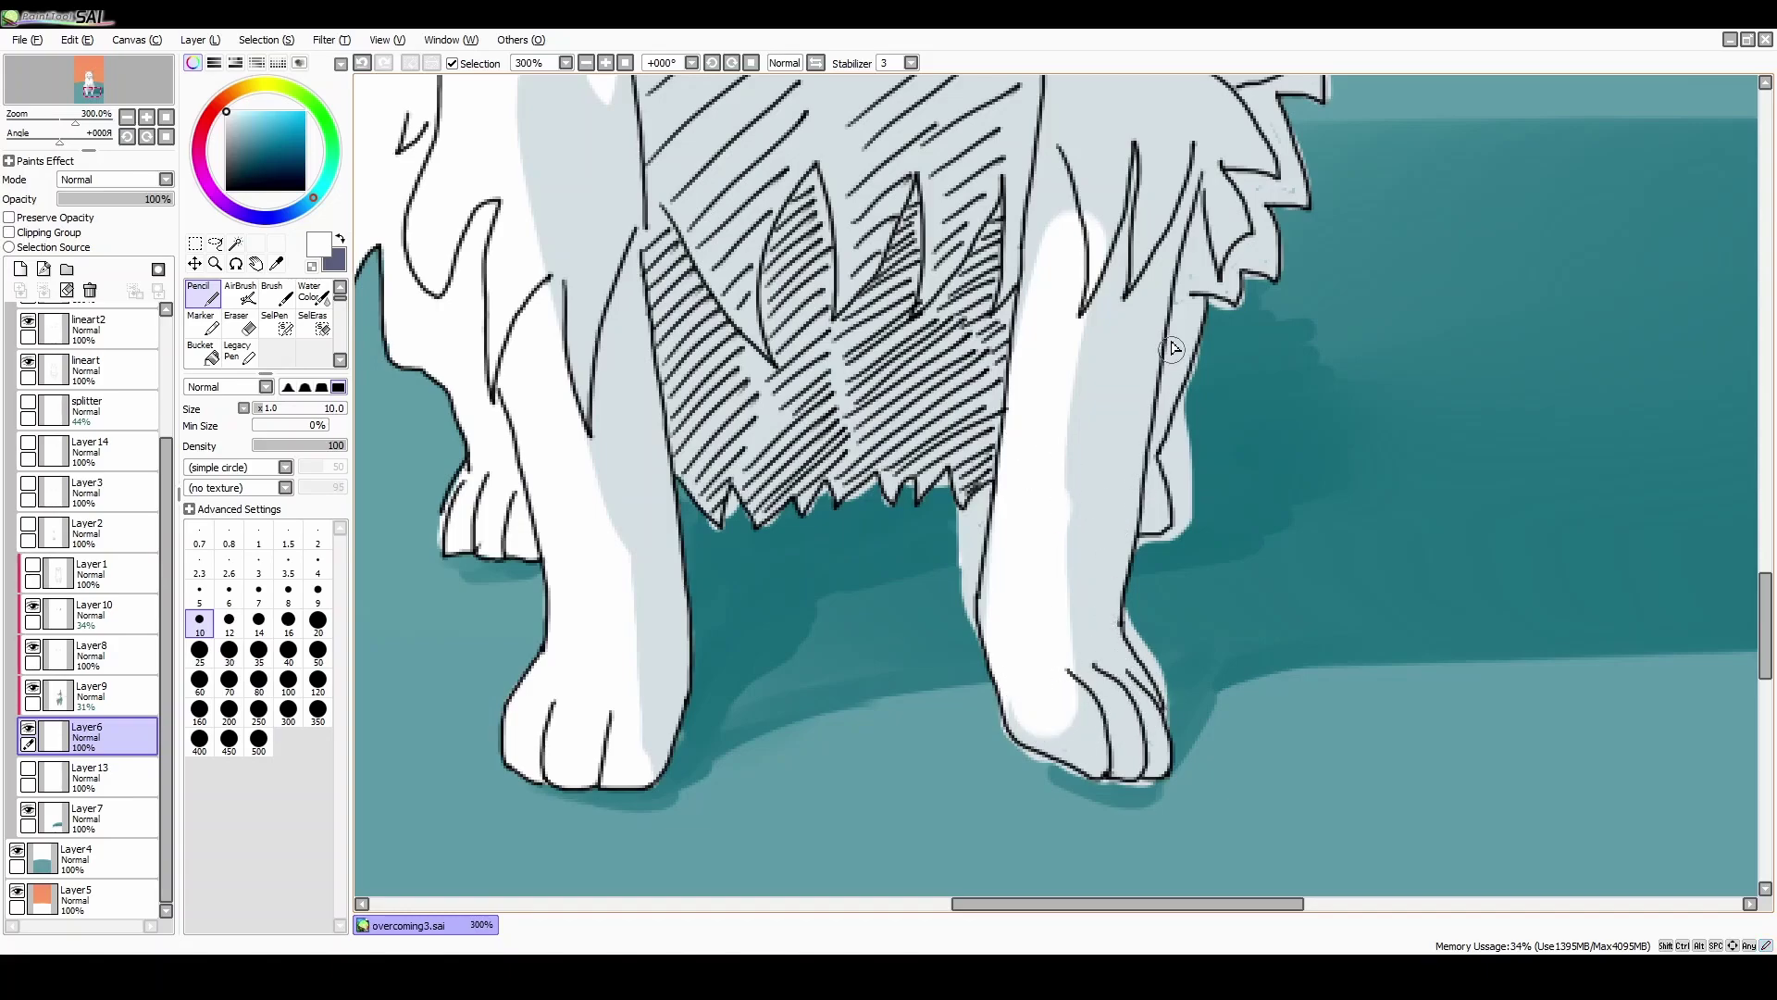
{"action": "left_click_drag", "start_coordinate": [1190, 294], "coordinate": [1229, 291]}
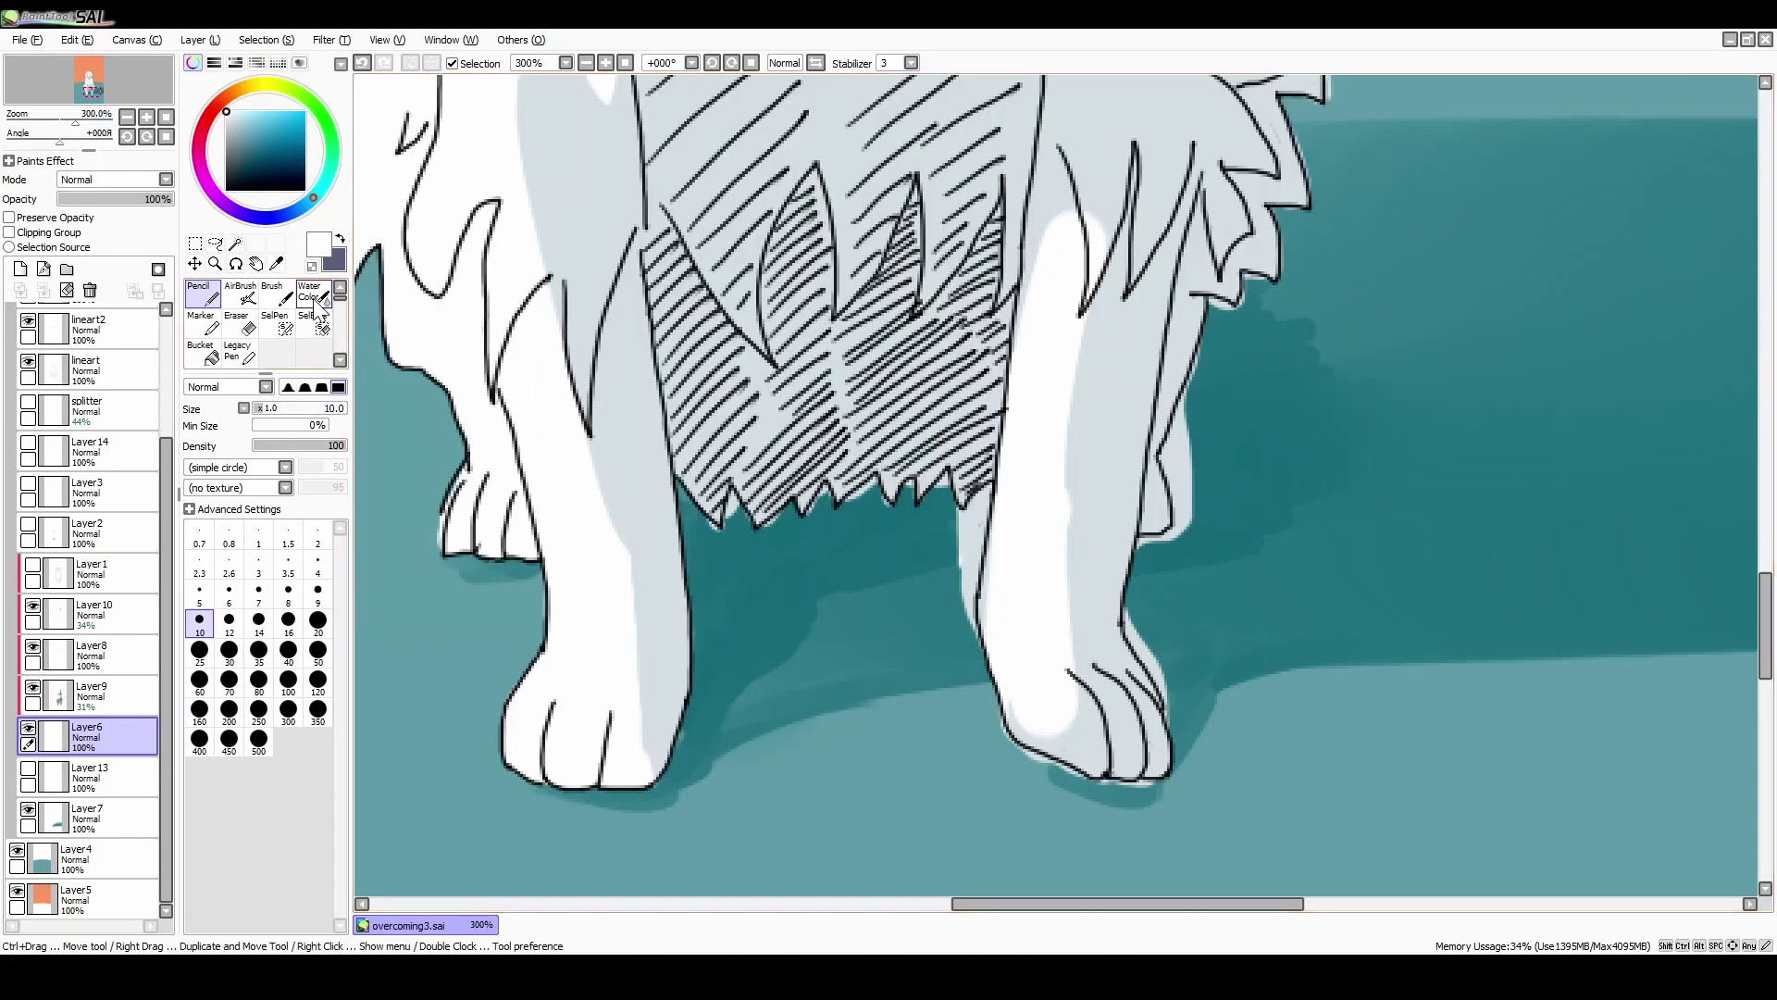
Step: Erase the overspill between the points of the underbelly fringe and along the right foreleg's inner edge with the 5 px eraser
{"action": "key", "text": "e"}
{"action": "left_click_drag", "start_coordinate": [726, 535], "coordinate": [733, 511]}
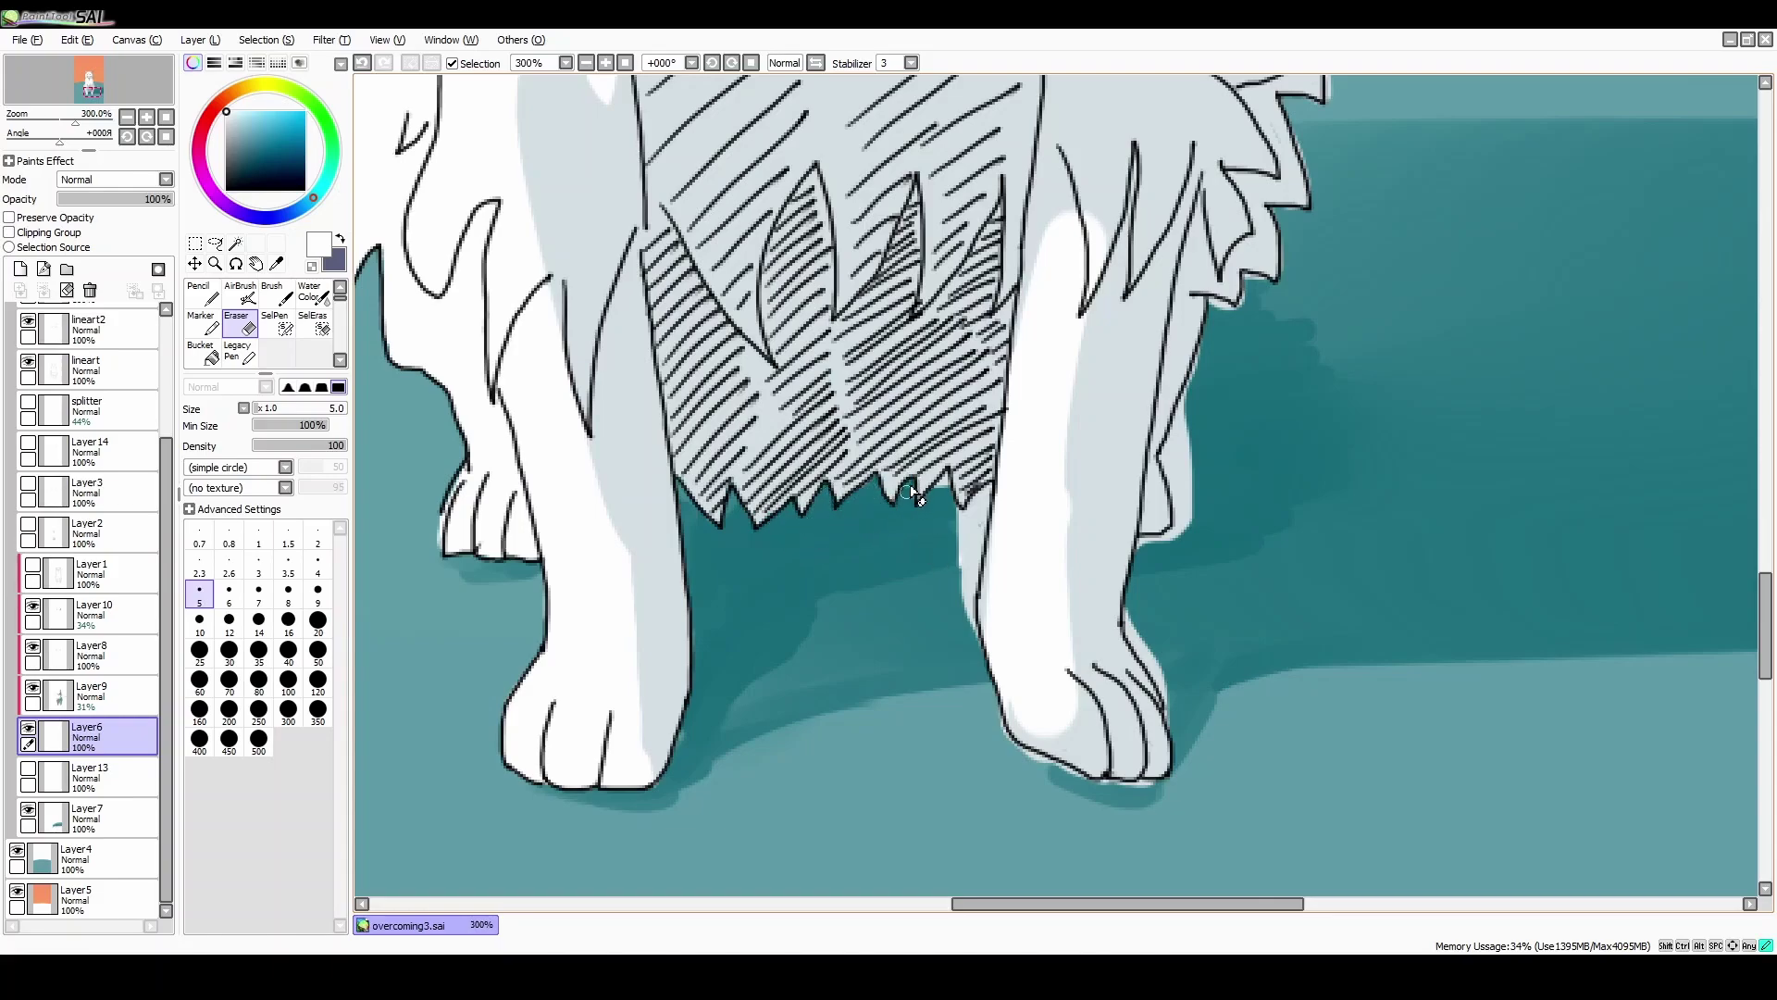
{"action": "mouse_move", "coordinate": [963, 521]}
{"action": "left_mouse_down"}
{"action": "mouse_move", "coordinate": [991, 485]}
{"action": "mouse_move", "coordinate": [972, 618]}
{"action": "mouse_move", "coordinate": [962, 510]}
{"action": "mouse_move", "coordinate": [962, 615]}
{"action": "left_mouse_up"}
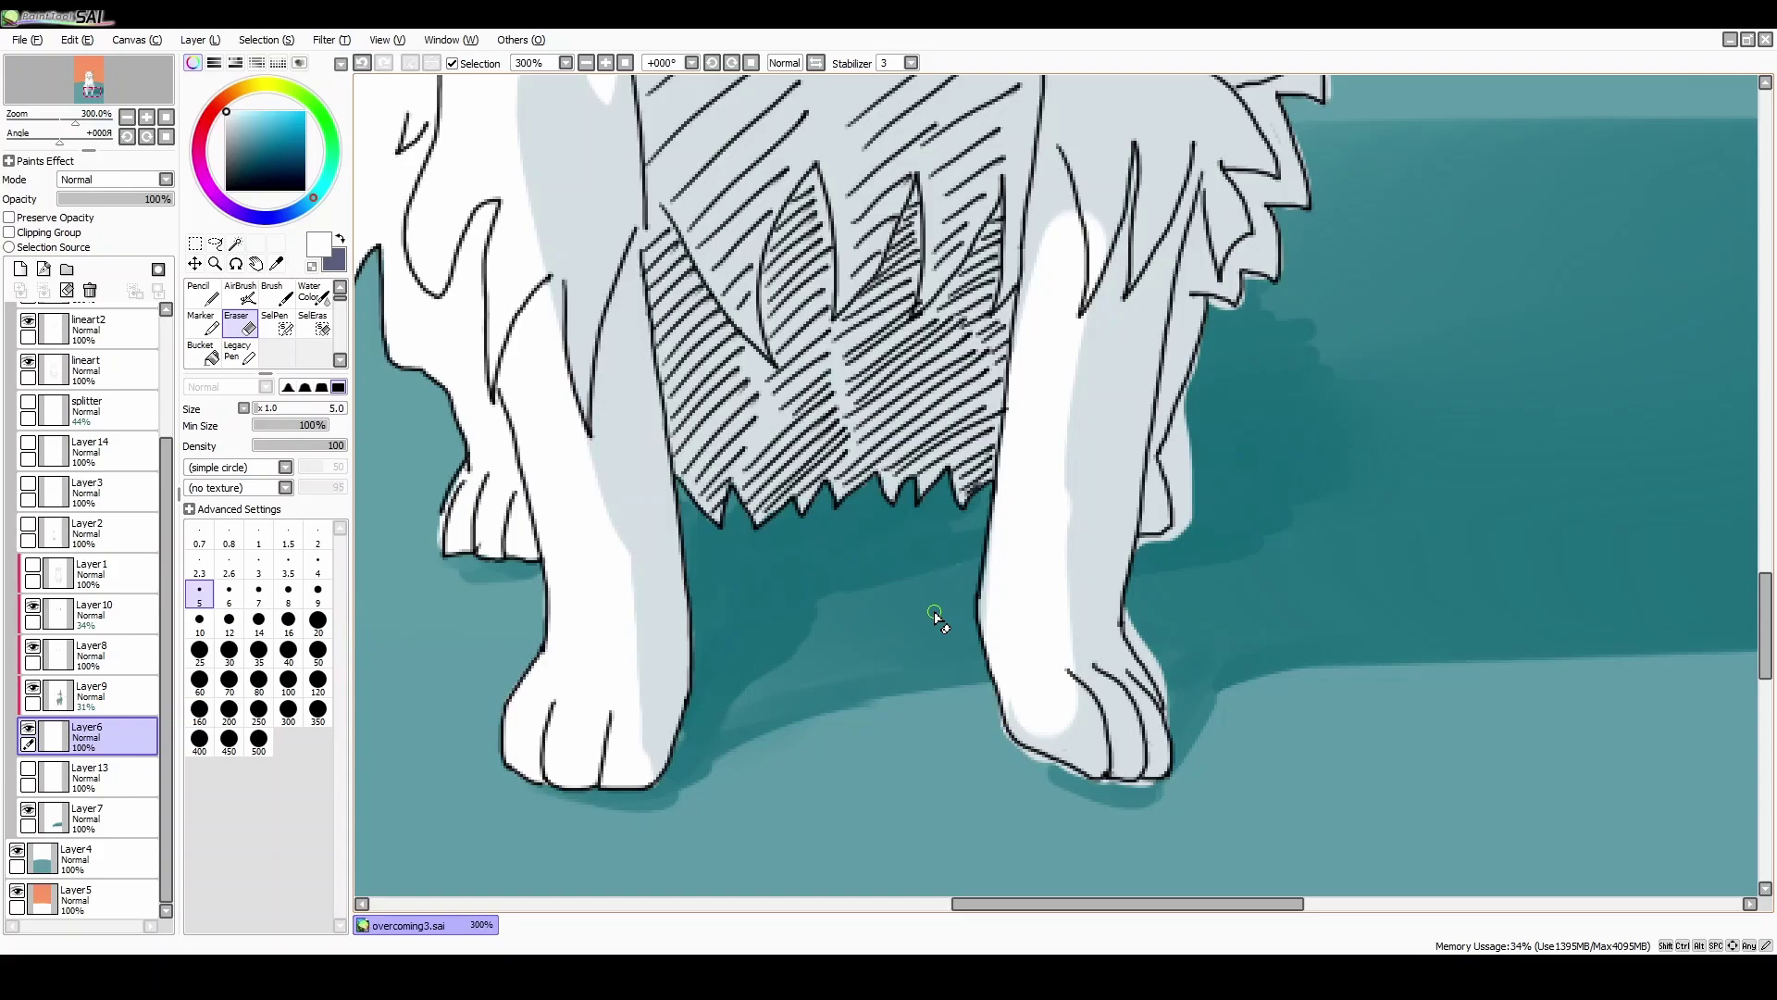
Step: Erase the overspill around the right front paw and along the right hind leg up to the lowest flank tuft
{"action": "mouse_move", "coordinate": [998, 719]}
{"action": "left_mouse_down"}
{"action": "mouse_move", "coordinate": [1067, 765]}
{"action": "mouse_move", "coordinate": [999, 727]}
{"action": "mouse_move", "coordinate": [1029, 774]}
{"action": "mouse_move", "coordinate": [1010, 742]}
{"action": "mouse_move", "coordinate": [1112, 780]}
{"action": "mouse_move", "coordinate": [1096, 786]}
{"action": "mouse_move", "coordinate": [1162, 785]}
{"action": "left_mouse_up"}
{"action": "key", "text": "ctrl+z"}
{"action": "mouse_move", "coordinate": [1139, 618]}
{"action": "left_mouse_down"}
{"action": "mouse_move", "coordinate": [1168, 661]}
{"action": "mouse_move", "coordinate": [1128, 620]}
{"action": "mouse_move", "coordinate": [1176, 734]}
{"action": "left_mouse_up"}
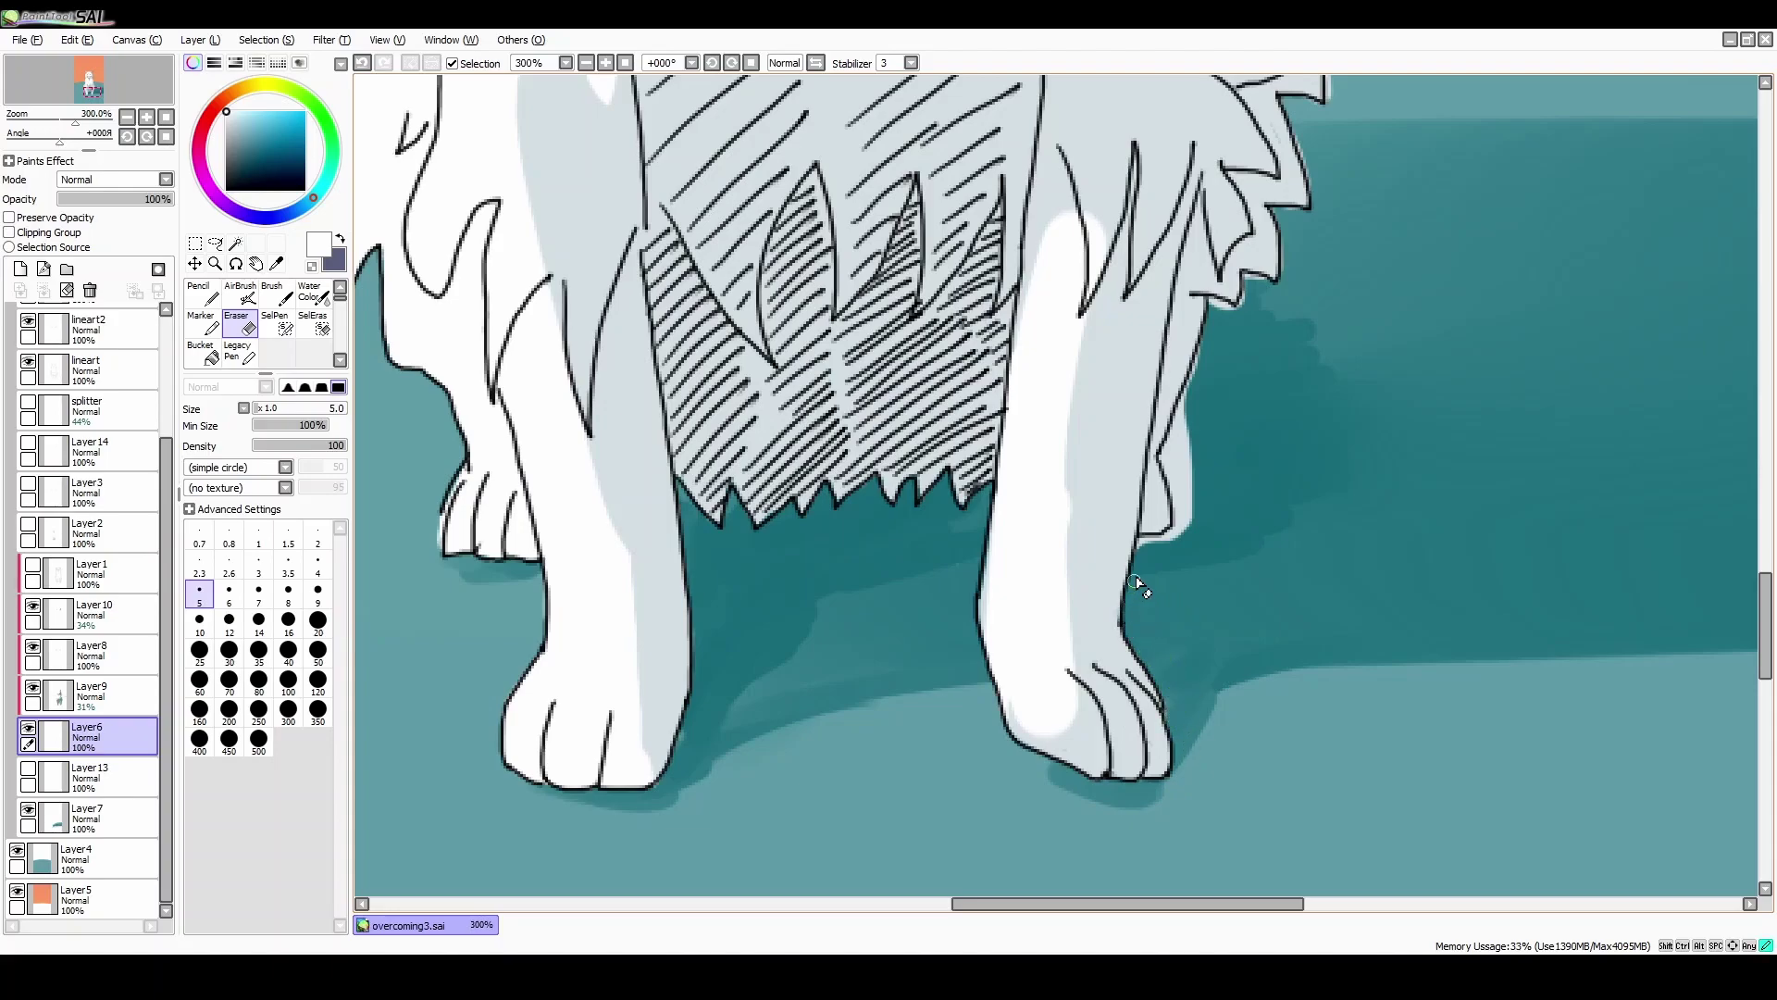
{"action": "mouse_move", "coordinate": [1145, 547]}
{"action": "left_mouse_down"}
{"action": "mouse_move", "coordinate": [1163, 575]}
{"action": "mouse_move", "coordinate": [1195, 535]}
{"action": "left_mouse_up"}
{"action": "mouse_move", "coordinate": [1213, 312]}
{"action": "left_mouse_down"}
{"action": "mouse_move", "coordinate": [1165, 461]}
{"action": "mouse_move", "coordinate": [1178, 517]}
{"action": "mouse_move", "coordinate": [1186, 433]}
{"action": "mouse_move", "coordinate": [1175, 518]}
{"action": "left_mouse_up"}
{"action": "left_click_drag", "start_coordinate": [1218, 306], "coordinate": [1256, 305]}
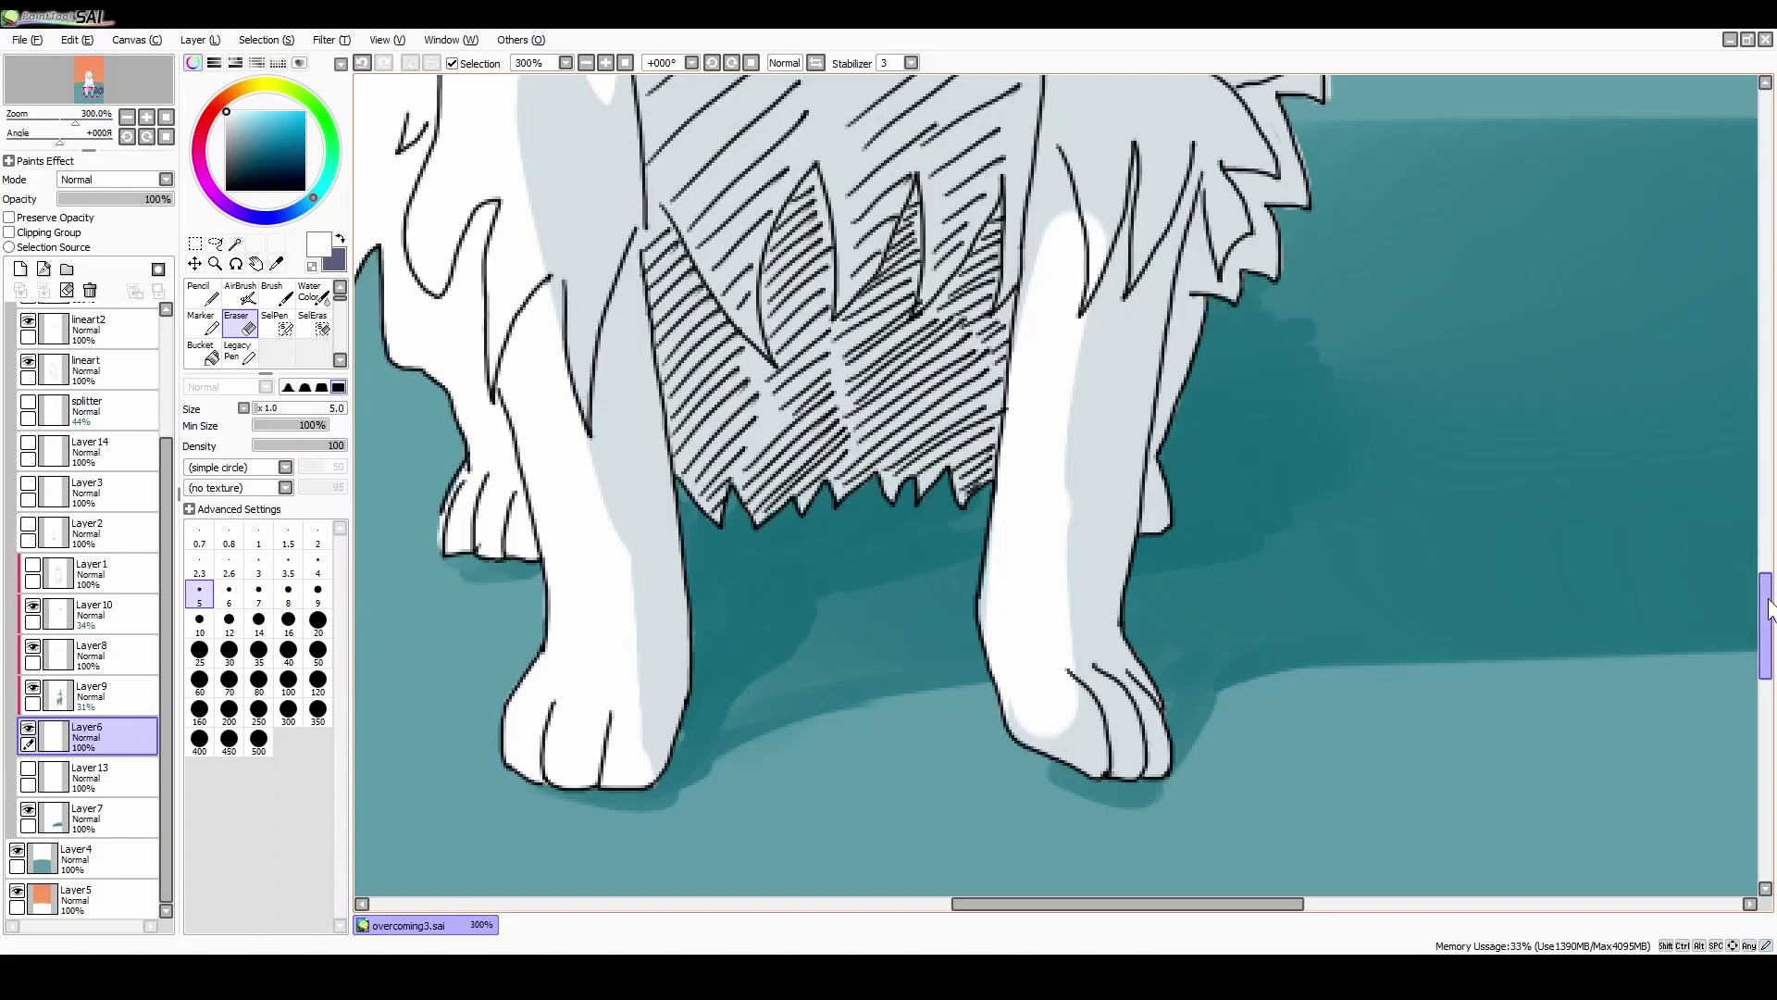
Step: Clean the white fill along the right flank tufts, erasing the overspill and filling gaps with the 10 px Pencil
{"action": "left_click_drag", "start_coordinate": [1761, 653], "coordinate": [1756, 602]}
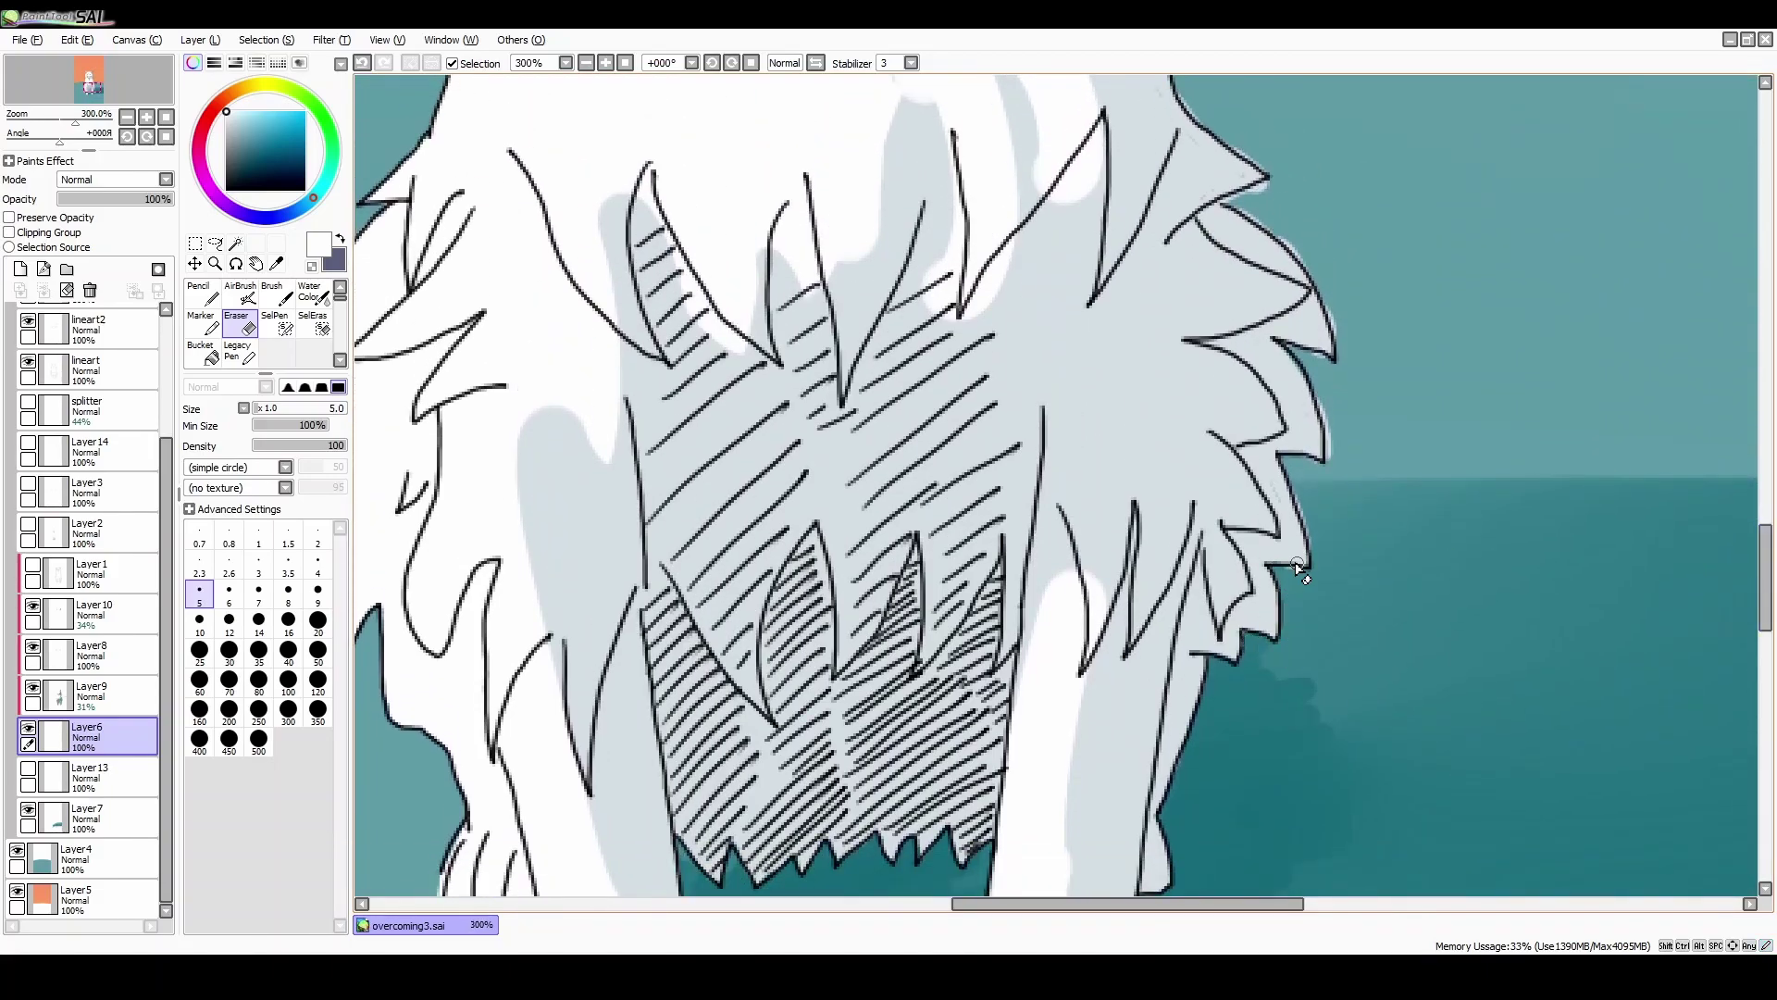
{"action": "key", "text": "n"}
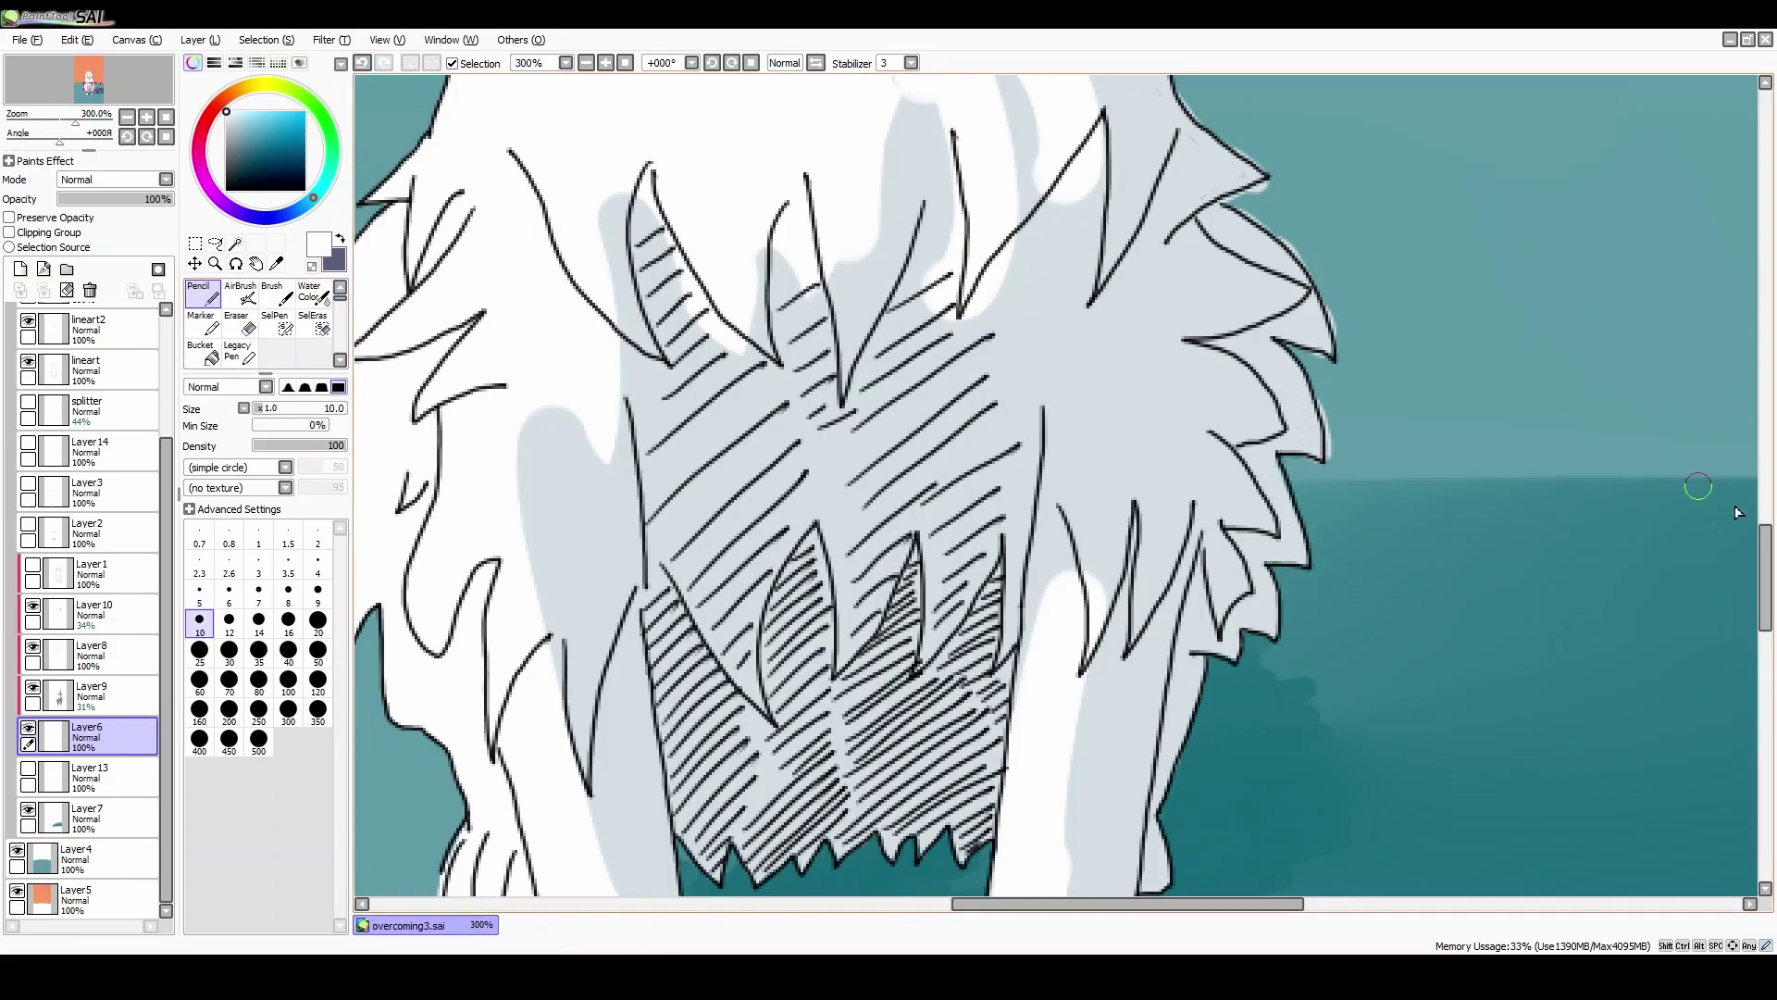
{"action": "scroll", "coordinate": [1684, 500], "scroll_direction": "up", "scroll_amount": 3}
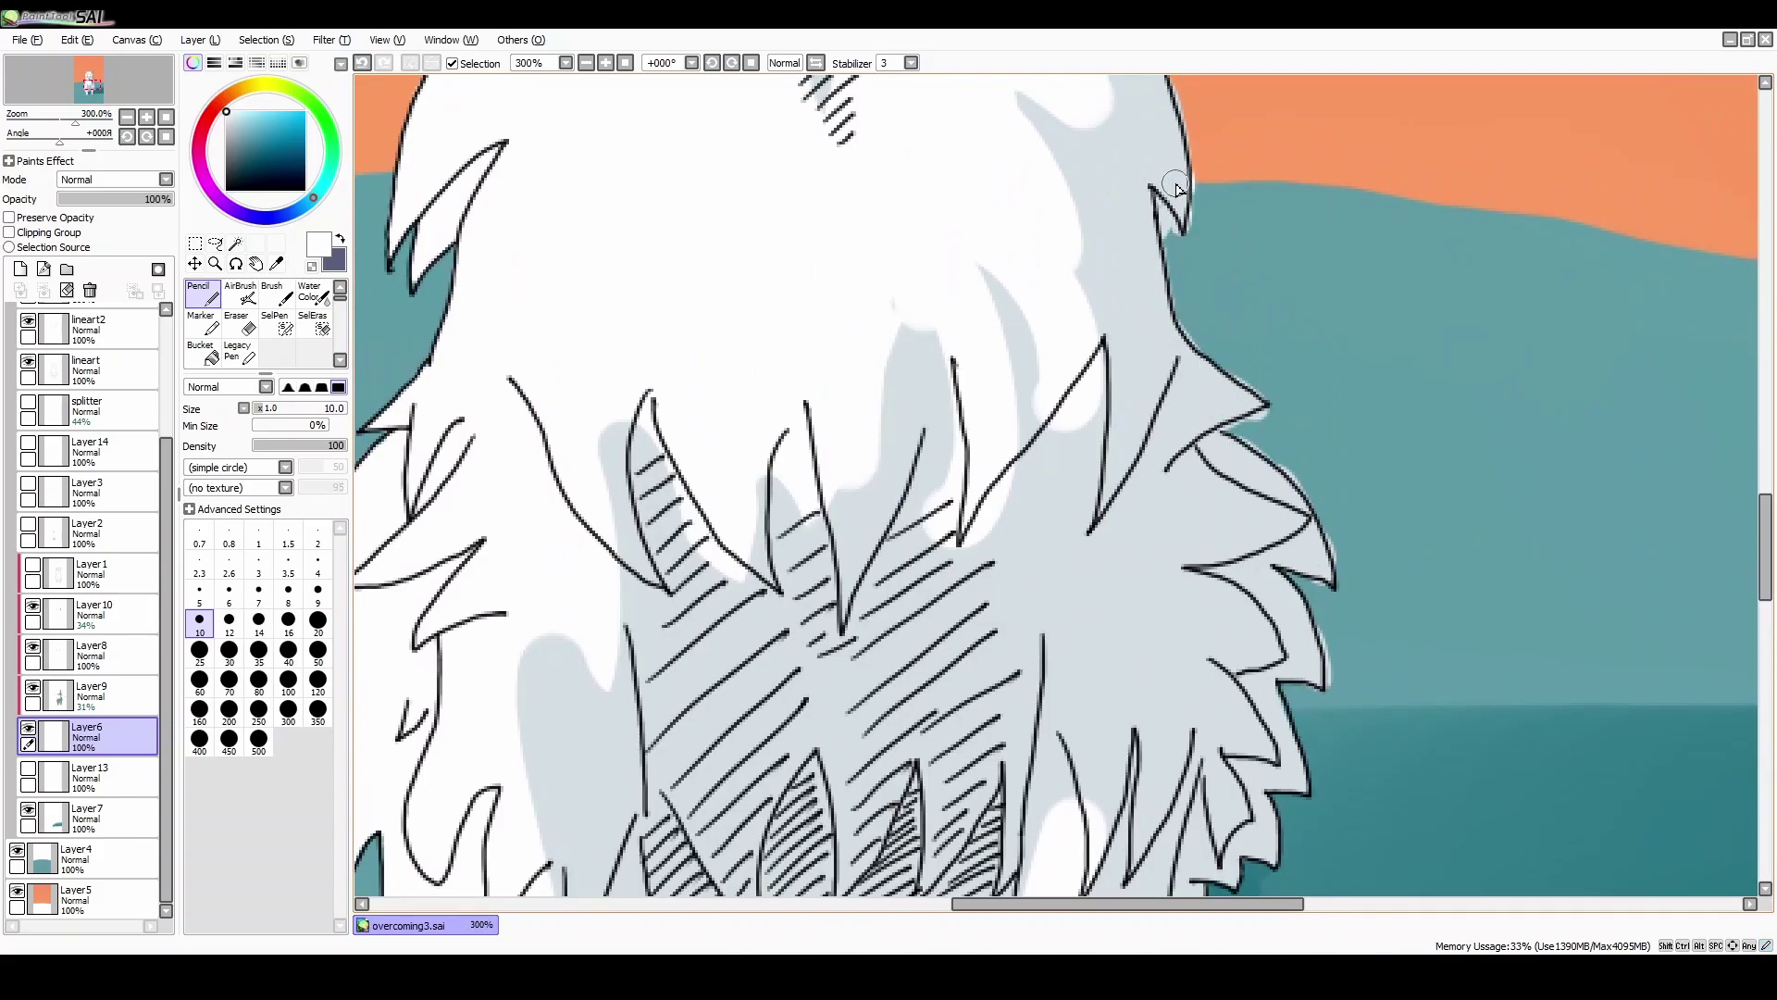
Step: Erase the white overspill around the right shoulder tufts and the small tuft above them with the 5 px eraser
{"action": "key", "text": "e"}
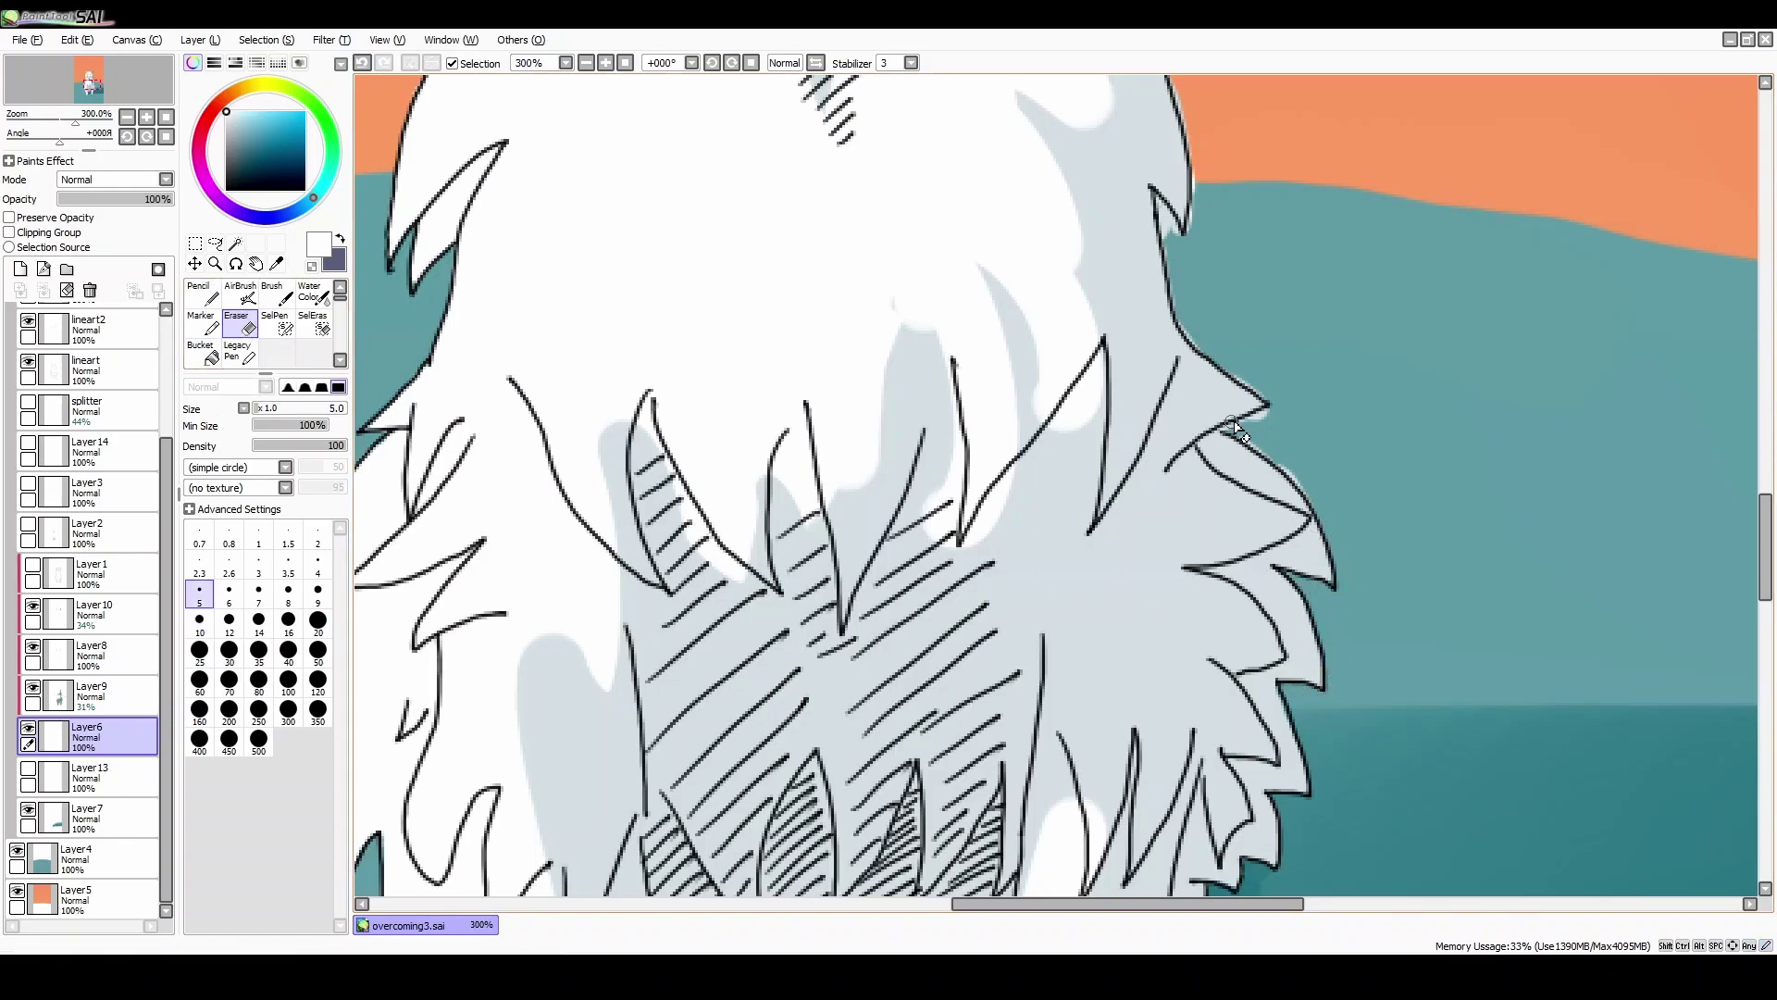
{"action": "key", "text": "ctrl+z"}
{"action": "key", "text": "ctrl+y"}
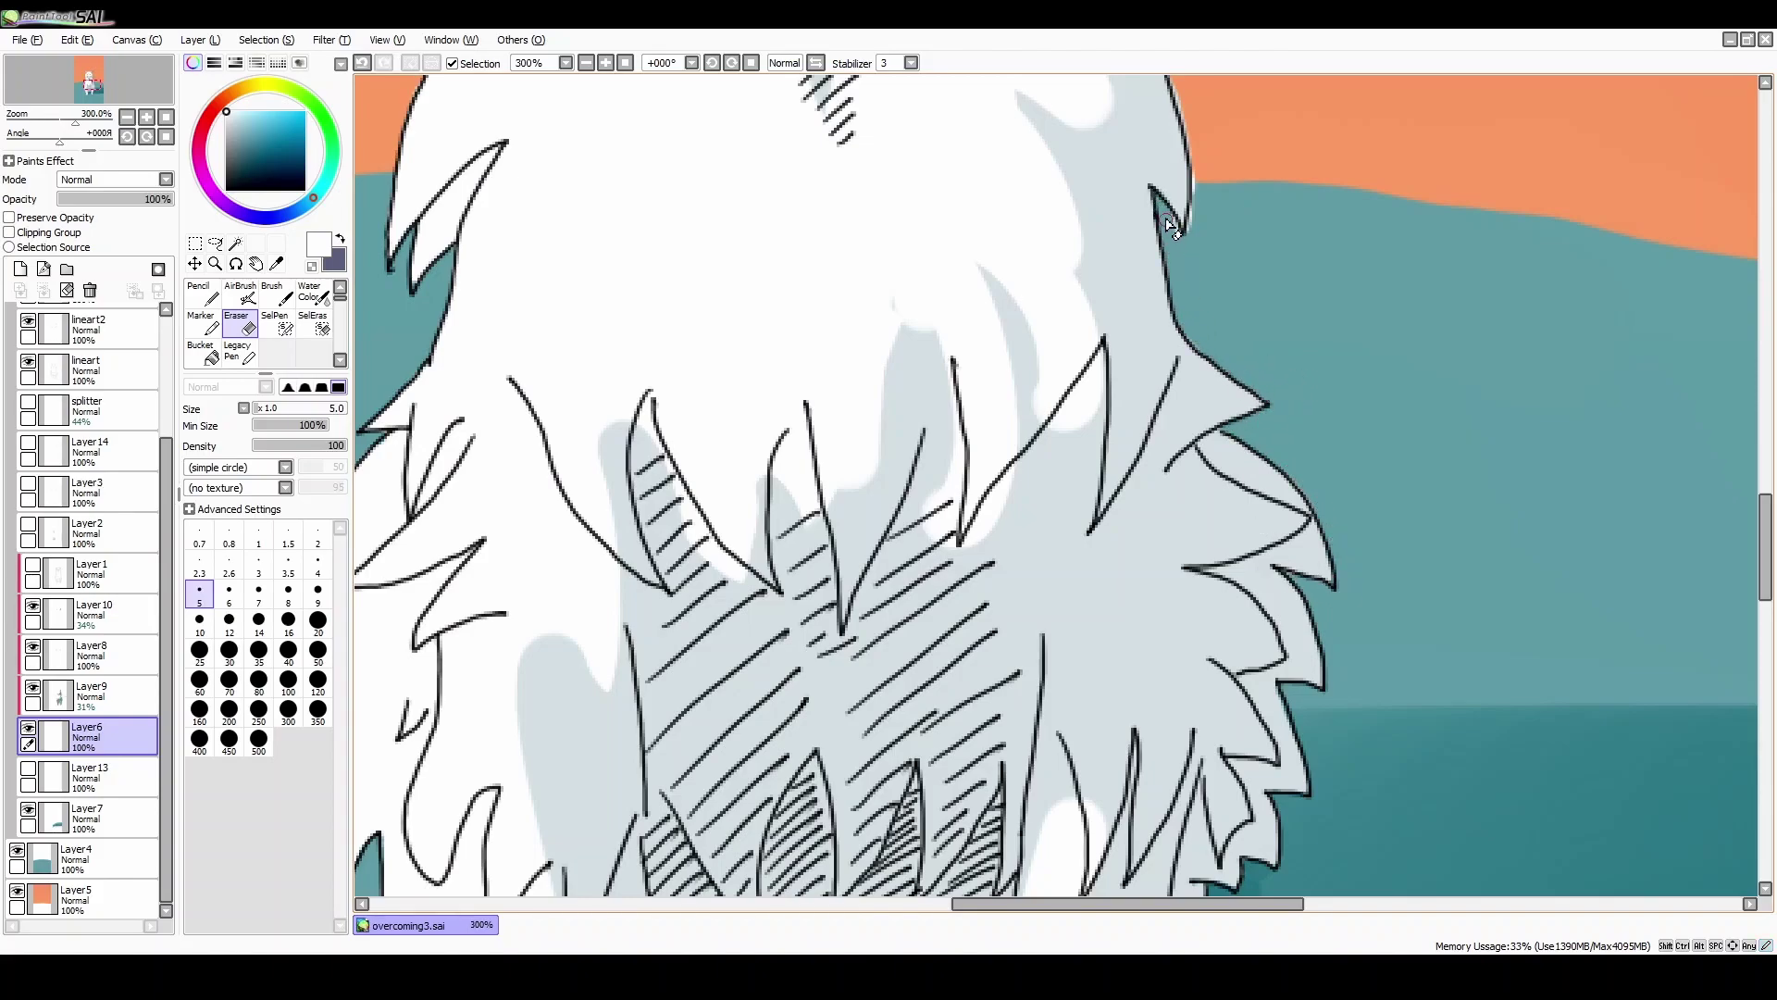
Step: Touch up the right edge of the chest and erase the overspill up to the pointed neck tuft
{"action": "left_click_drag", "start_coordinate": [1768, 550], "coordinate": [1768, 514]}
{"action": "key", "text": "n"}
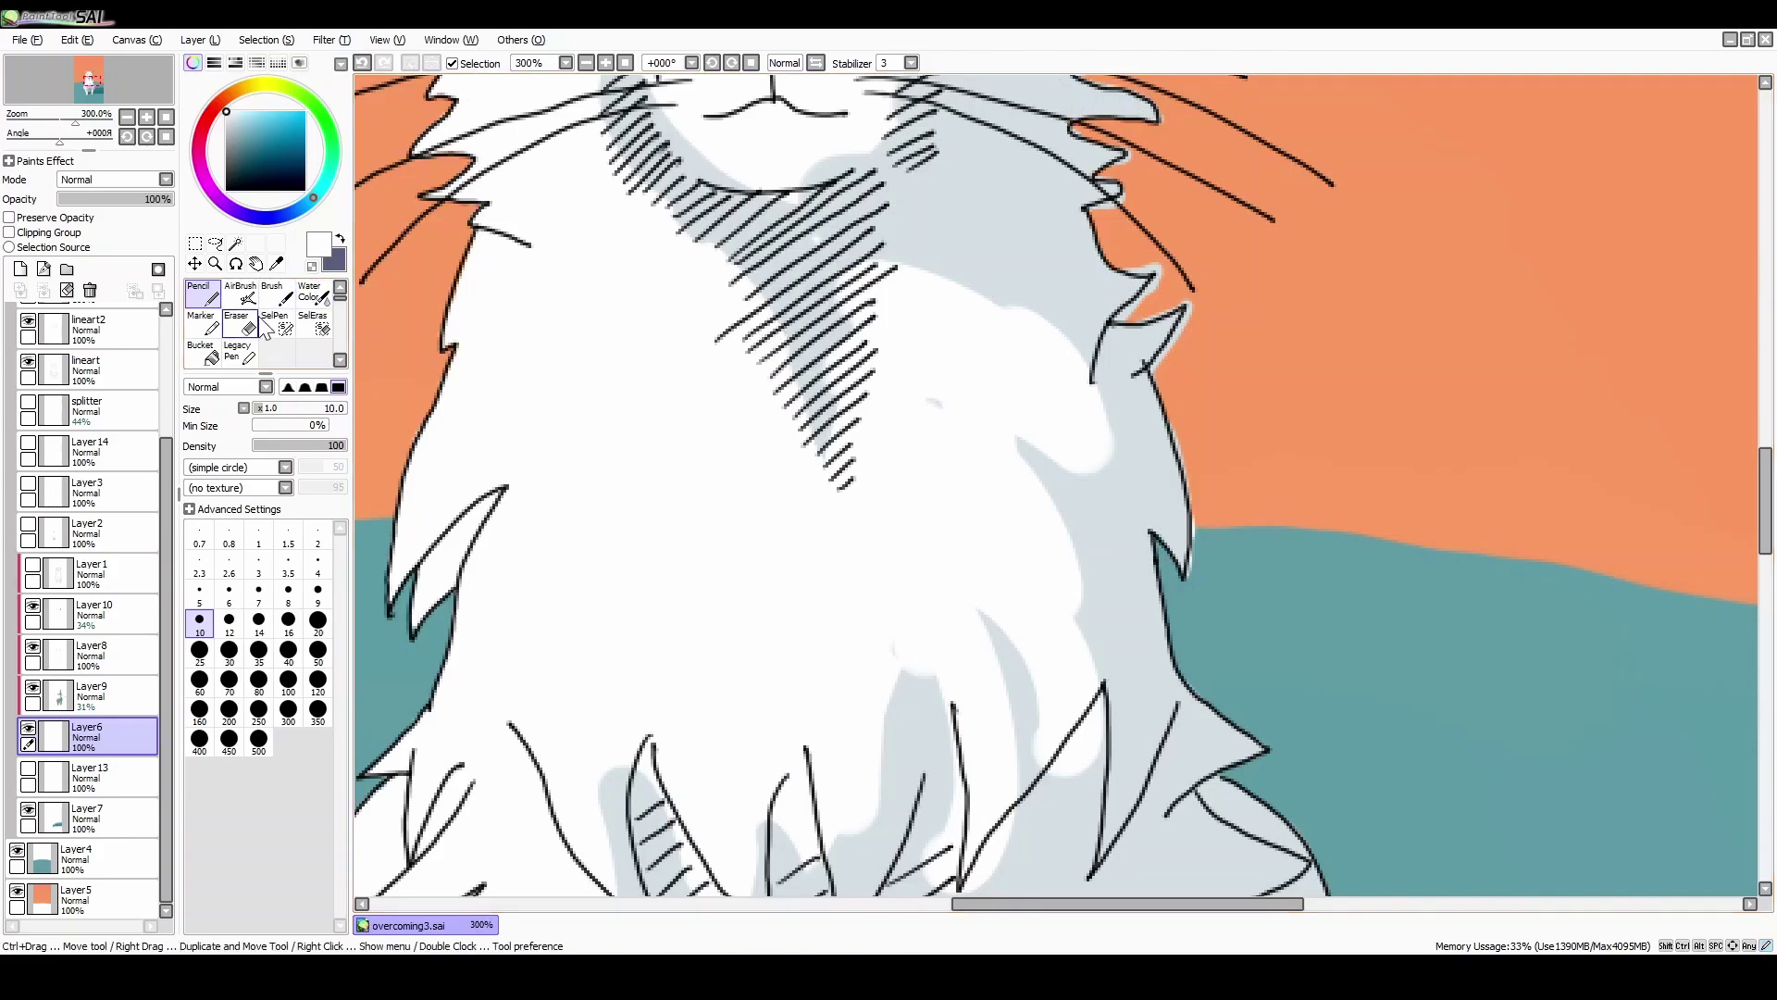
{"action": "key", "text": "e"}
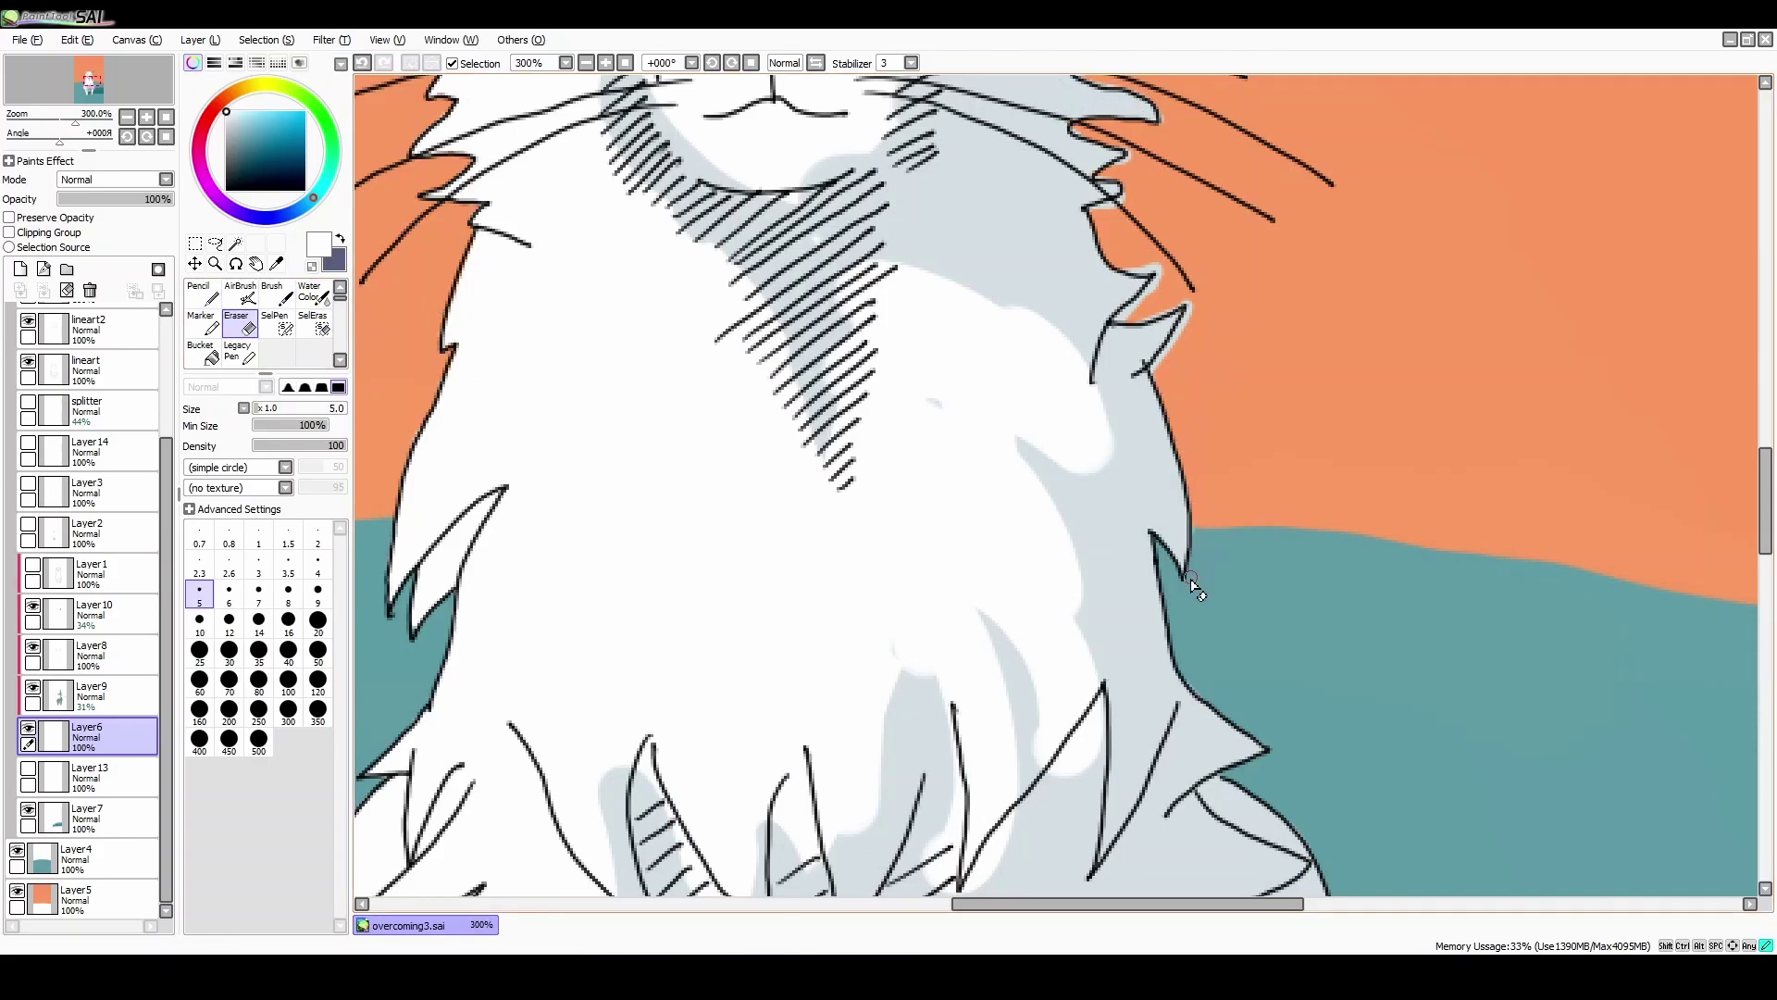
{"action": "key", "text": "ctrl+z"}
{"action": "mouse_move", "coordinate": [1160, 364]}
{"action": "left_mouse_down"}
{"action": "mouse_move", "coordinate": [1198, 303]}
{"action": "mouse_move", "coordinate": [1113, 319]}
{"action": "mouse_move", "coordinate": [1170, 301]}
{"action": "left_mouse_up"}
{"action": "key", "text": "ctrl+z"}
Step: Erase the white overspill around the right neck tufts and the lower right cheek tufts
{"action": "scroll", "coordinate": [1727, 463], "scroll_direction": "up", "scroll_amount": 3}
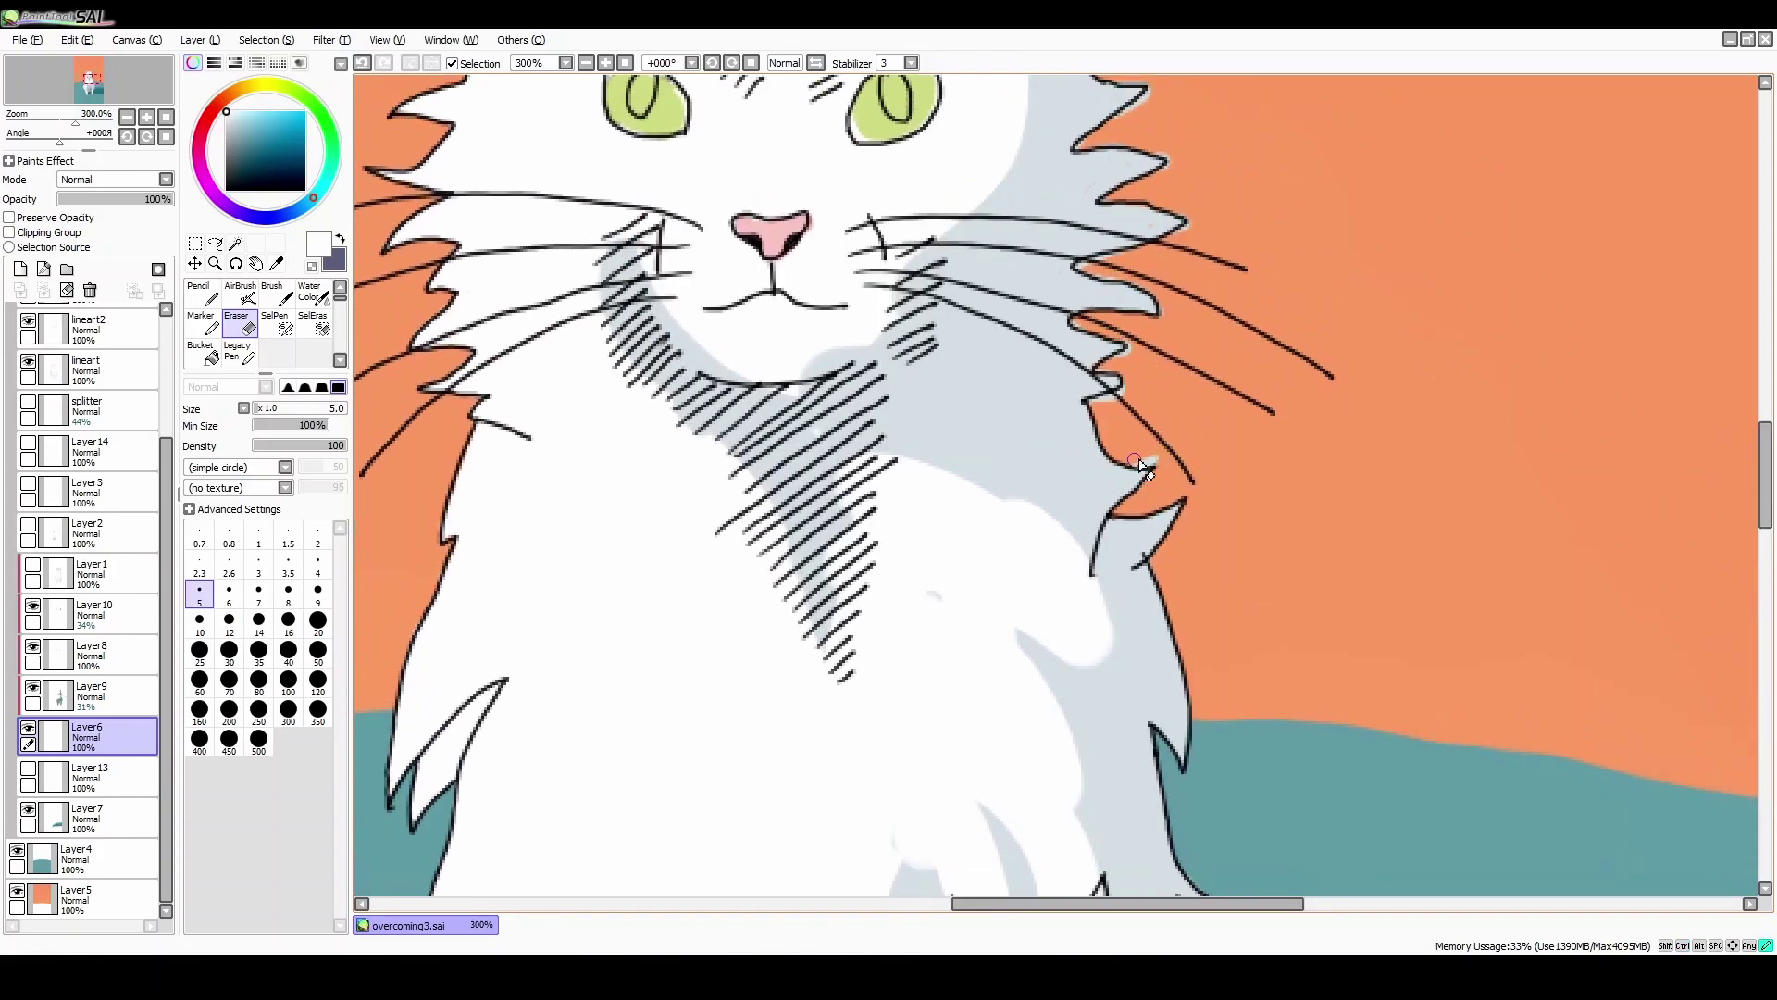
{"action": "mouse_move", "coordinate": [1092, 400]}
{"action": "left_mouse_down"}
{"action": "mouse_move", "coordinate": [1129, 352]}
{"action": "mouse_move", "coordinate": [1101, 374]}
{"action": "mouse_move", "coordinate": [1140, 345]}
{"action": "mouse_move", "coordinate": [1122, 261]}
{"action": "left_mouse_up"}
{"action": "key", "text": "ctrl+z"}
{"action": "key", "text": "ctrl+z"}
Step: Fill gaps in the right cheek fur with the 10 px Pencil and erase the overspill around its upper tufts
{"action": "left_click_drag", "start_coordinate": [1763, 455], "coordinate": [1763, 413]}
{"action": "left_click", "coordinate": [204, 293]}
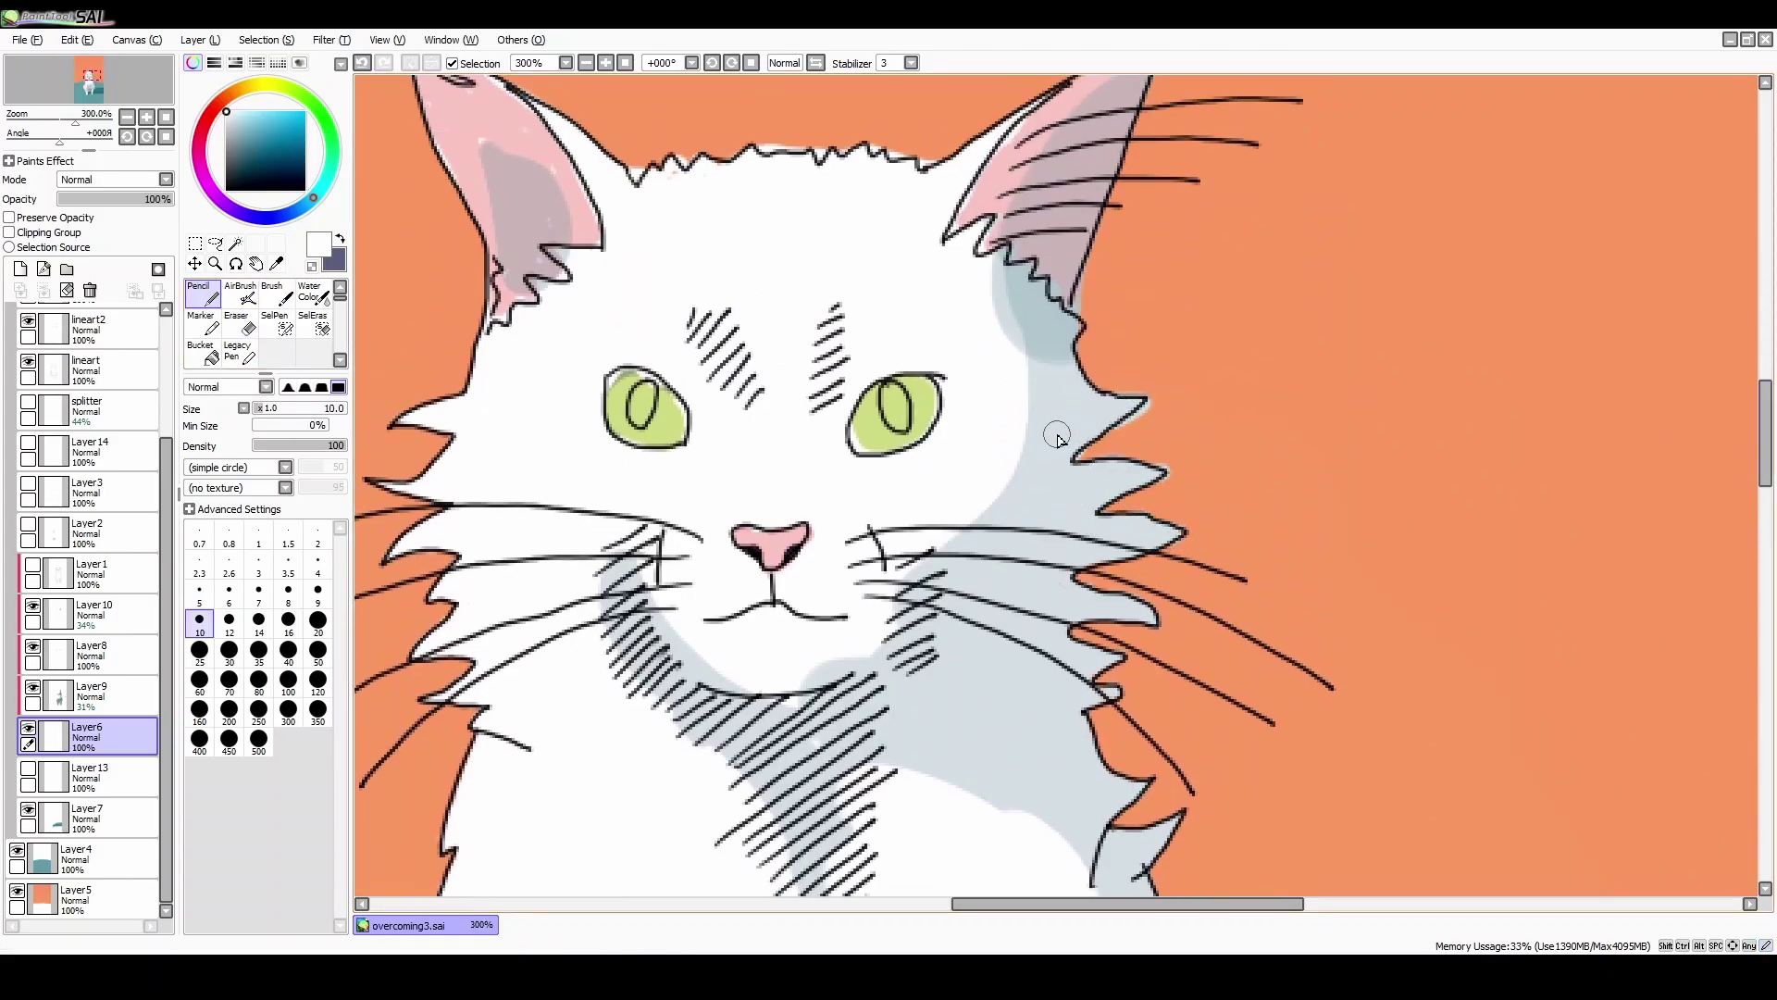
{"action": "key", "text": "e"}
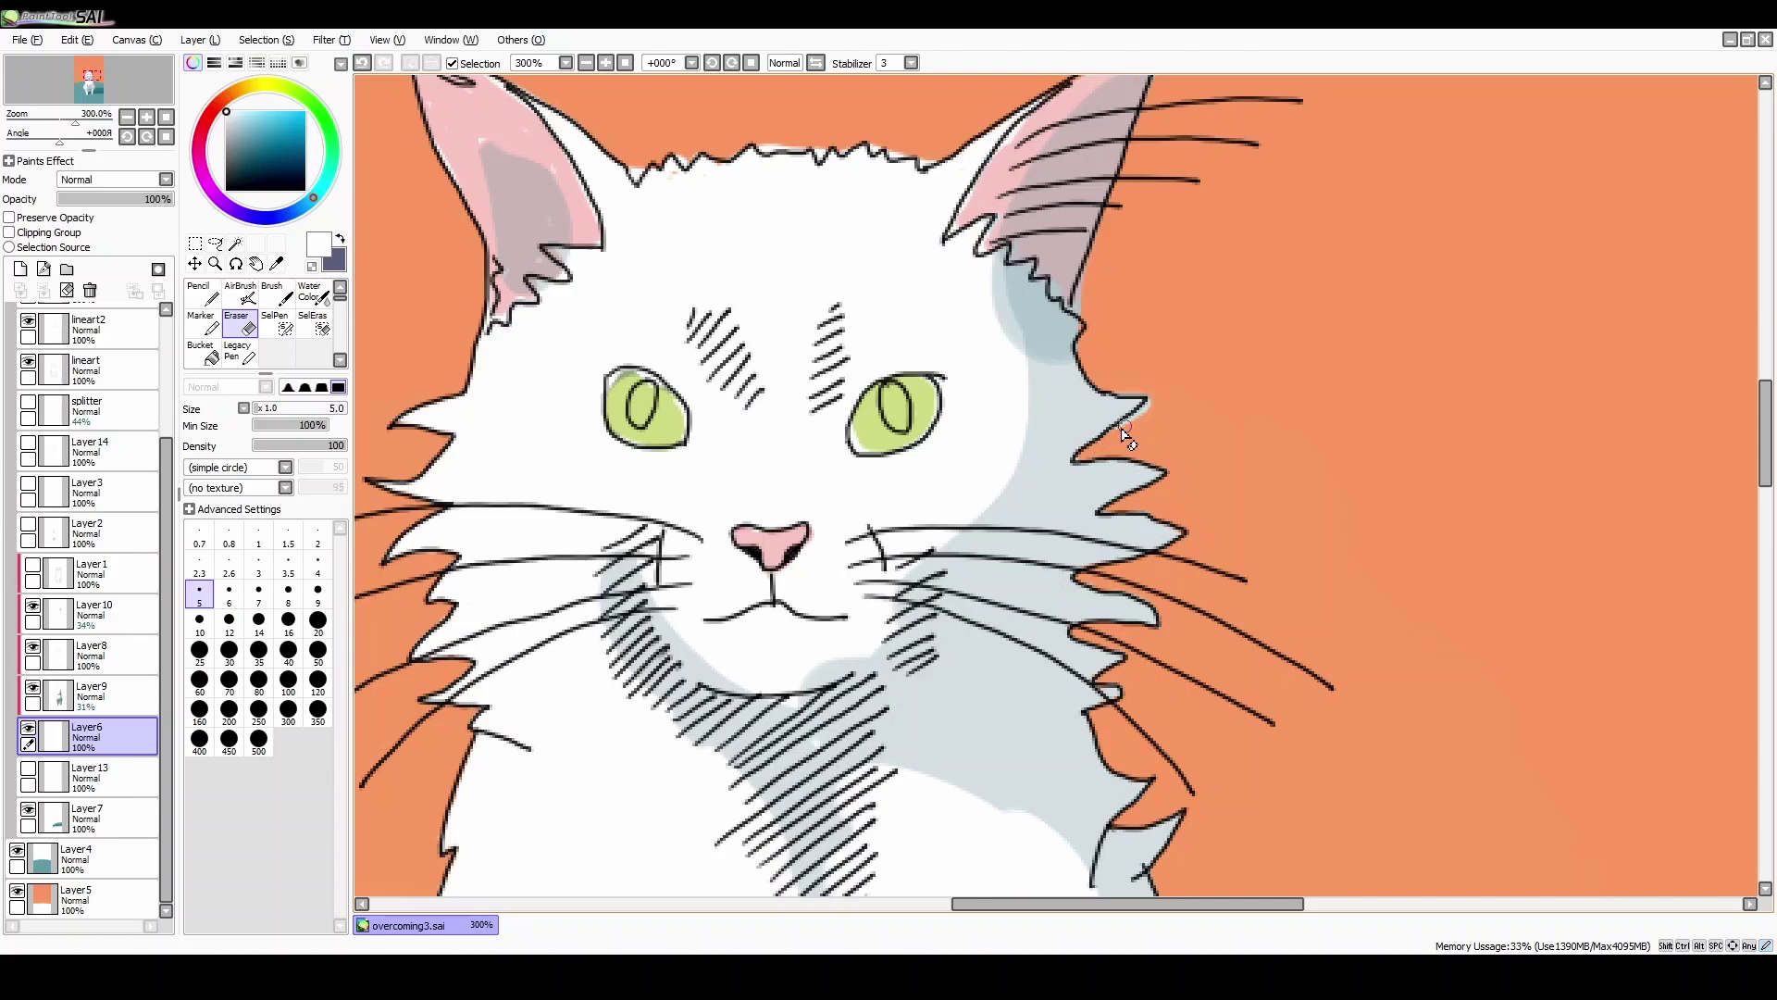
Step: Clean the white fill along the jagged top of the head between the ears with the eraser and Pencil
{"action": "scroll", "coordinate": [1144, 344], "scroll_direction": "up", "scroll_amount": 5}
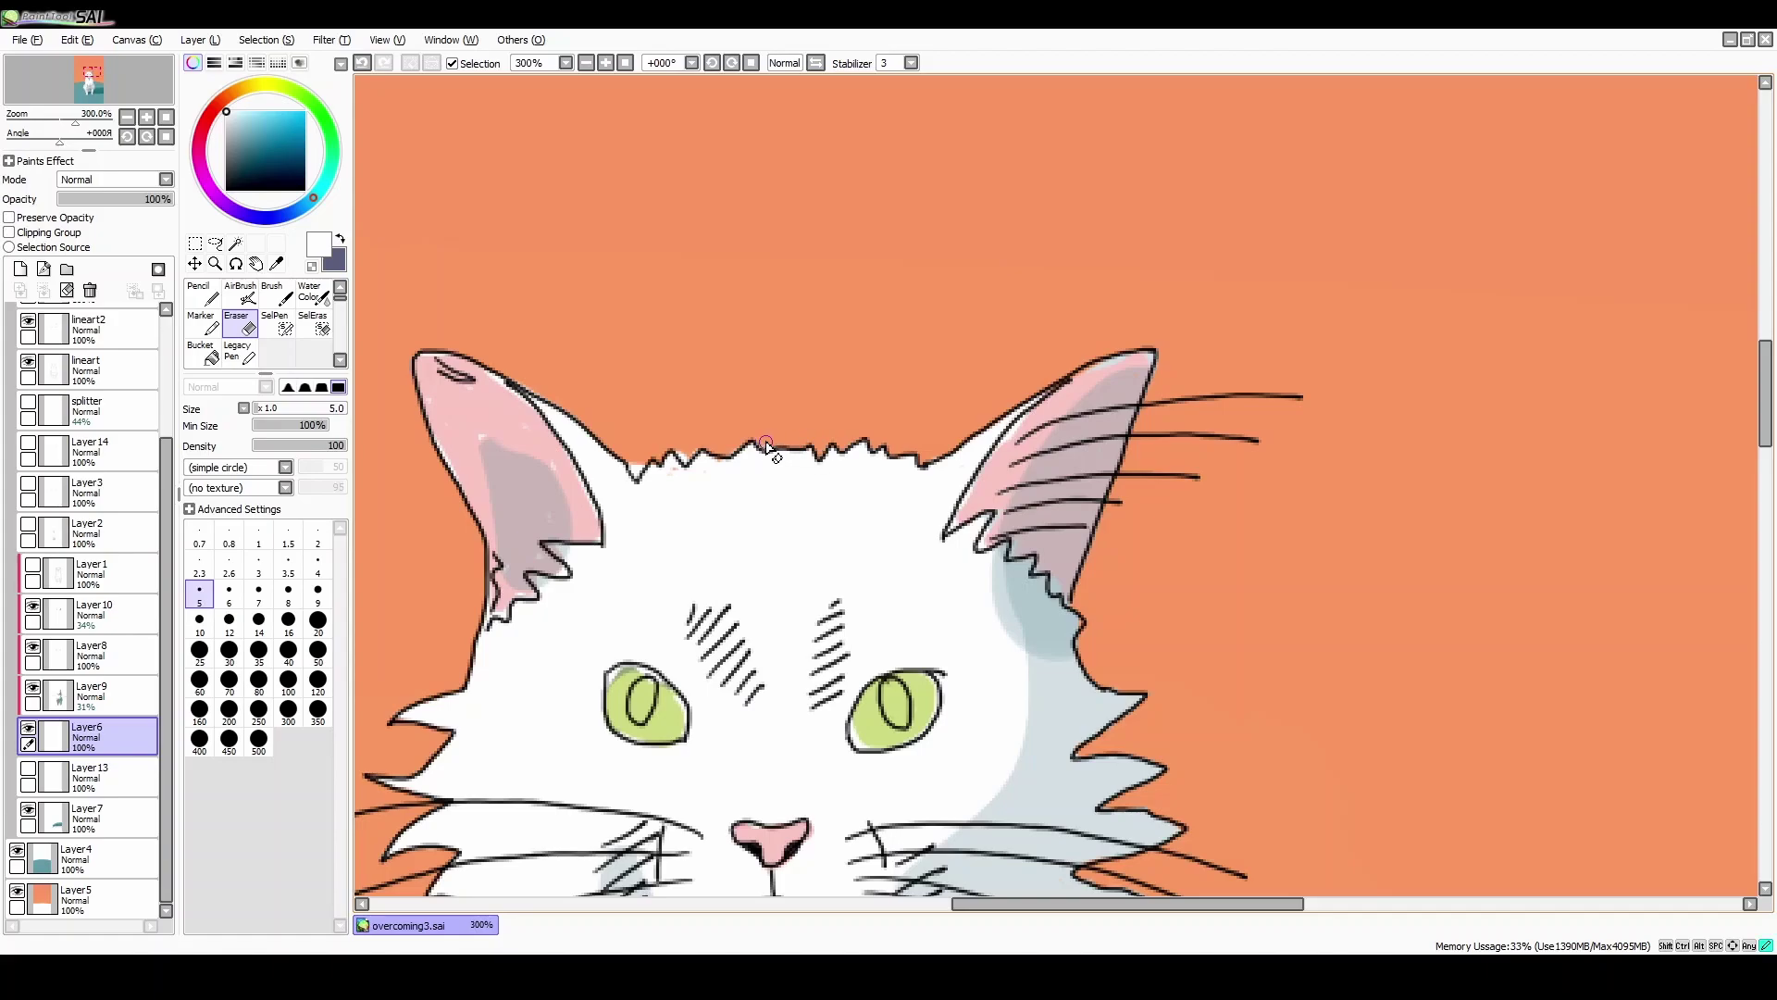
{"action": "key", "text": "n"}
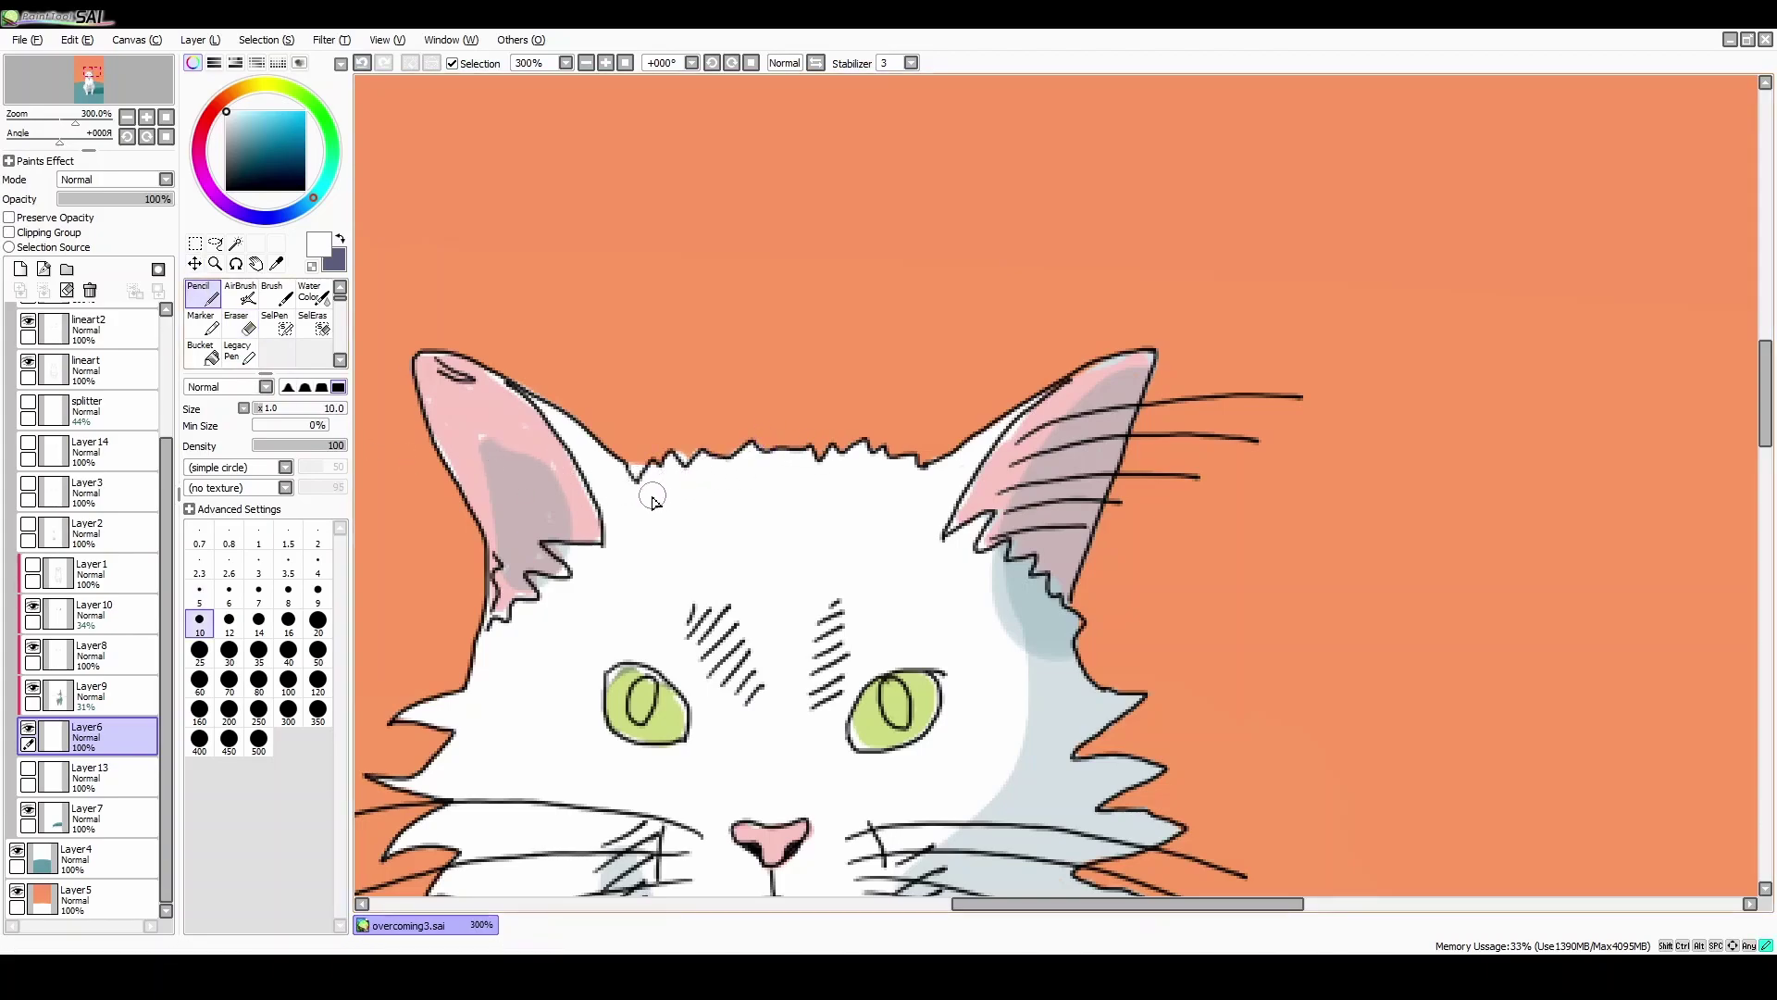
{"action": "key", "text": "e"}
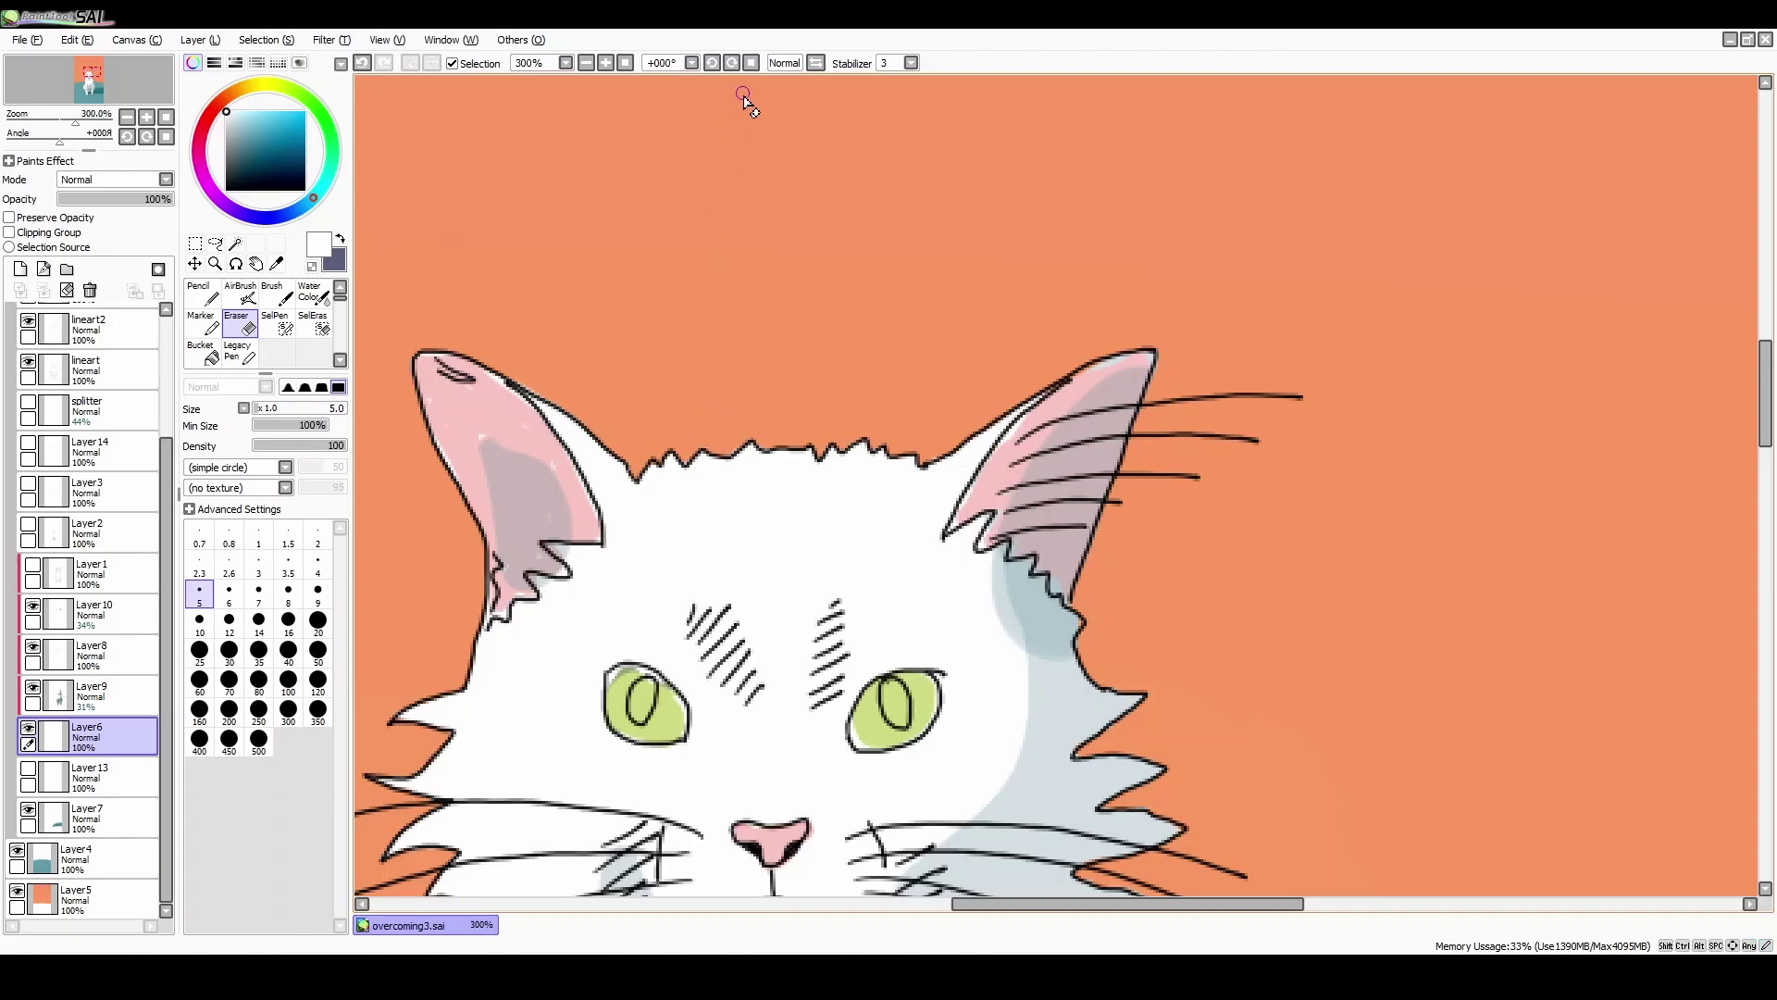
Step: Add a new clipped layer, move it above Layer10 and pick black from the line art as the drawing color
{"action": "left_click", "coordinate": [22, 270]}
{"action": "left_click", "coordinate": [194, 305]}
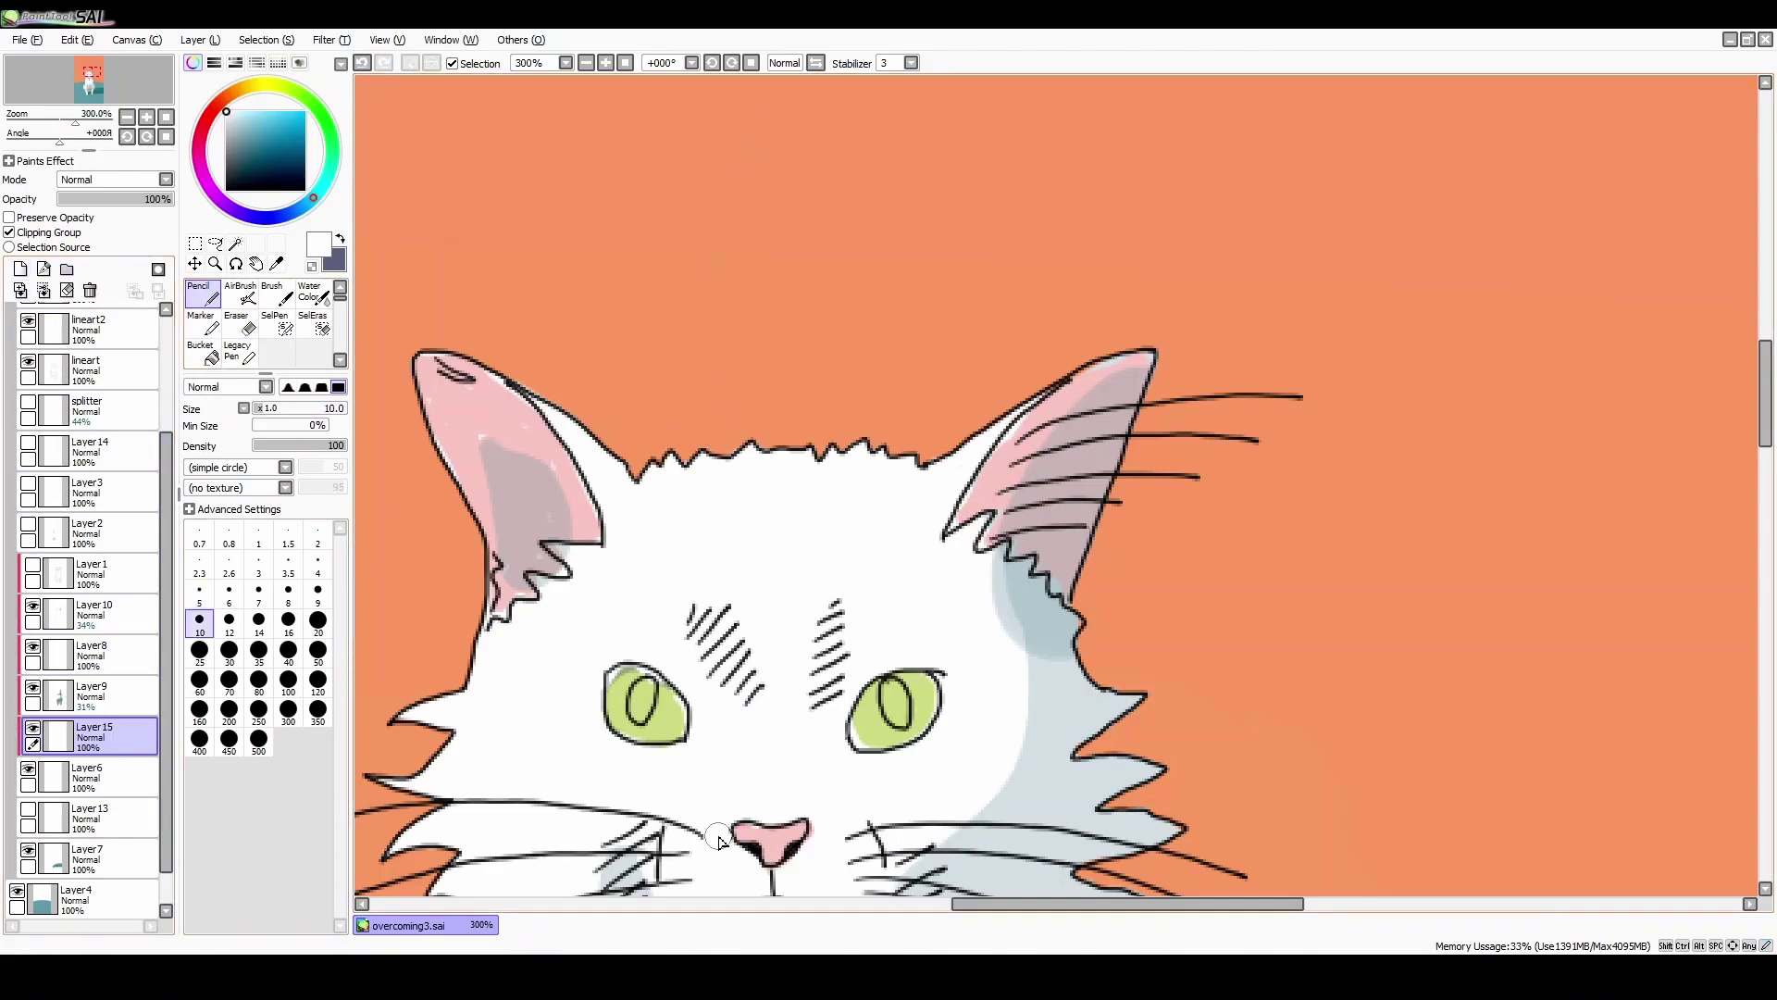
{"action": "scroll", "coordinate": [722, 841], "scroll_direction": "up", "scroll_amount": 3}
{"action": "left_click_drag", "start_coordinate": [92, 736], "coordinate": [112, 603]}
{"action": "right_click", "coordinate": [580, 589]}
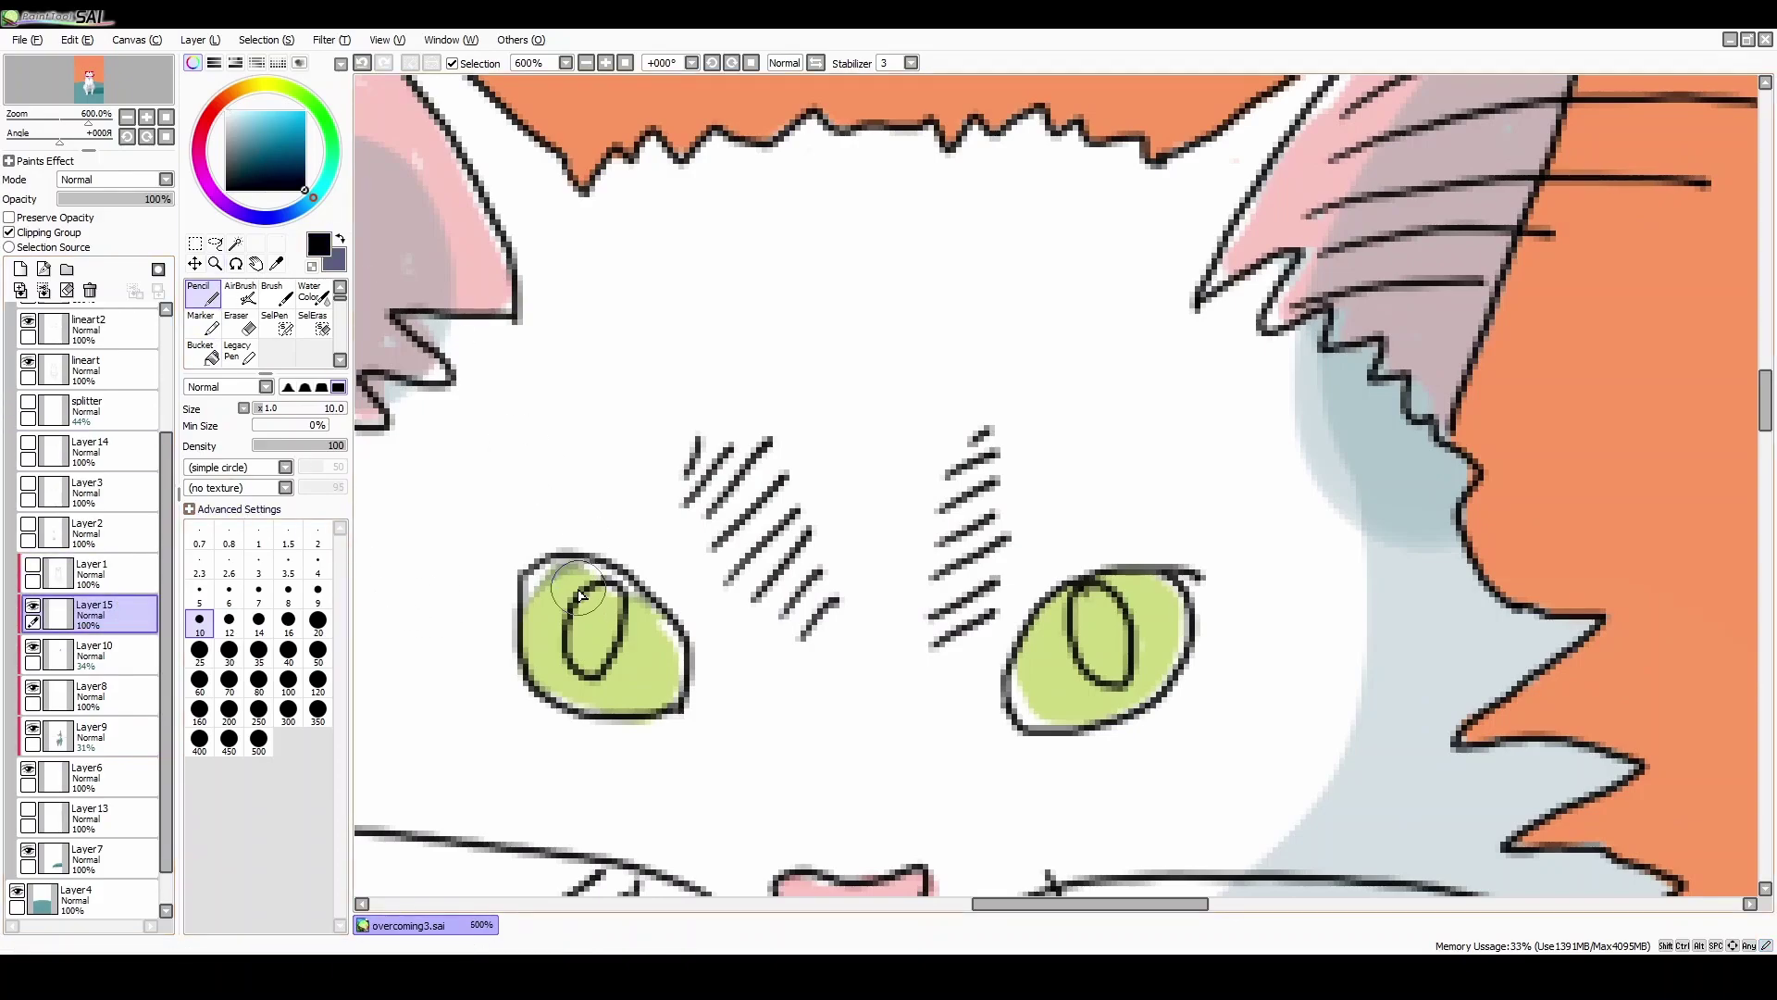
Step: Fill both pupils with black using the 5 px Pencil
{"action": "left_click", "coordinate": [254, 408]}
{"action": "mouse_move", "coordinate": [617, 590]}
{"action": "left_mouse_down"}
{"action": "mouse_move", "coordinate": [577, 626]}
{"action": "mouse_move", "coordinate": [593, 667]}
{"action": "mouse_move", "coordinate": [616, 596]}
{"action": "mouse_move", "coordinate": [591, 660]}
{"action": "left_mouse_up"}
{"action": "mouse_move", "coordinate": [1115, 583]}
{"action": "left_mouse_down"}
{"action": "mouse_move", "coordinate": [1083, 648]}
{"action": "mouse_move", "coordinate": [1110, 680]}
{"action": "mouse_move", "coordinate": [1104, 613]}
{"action": "mouse_move", "coordinate": [1110, 662]}
{"action": "left_mouse_up"}
{"action": "left_click", "coordinate": [624, 63]}
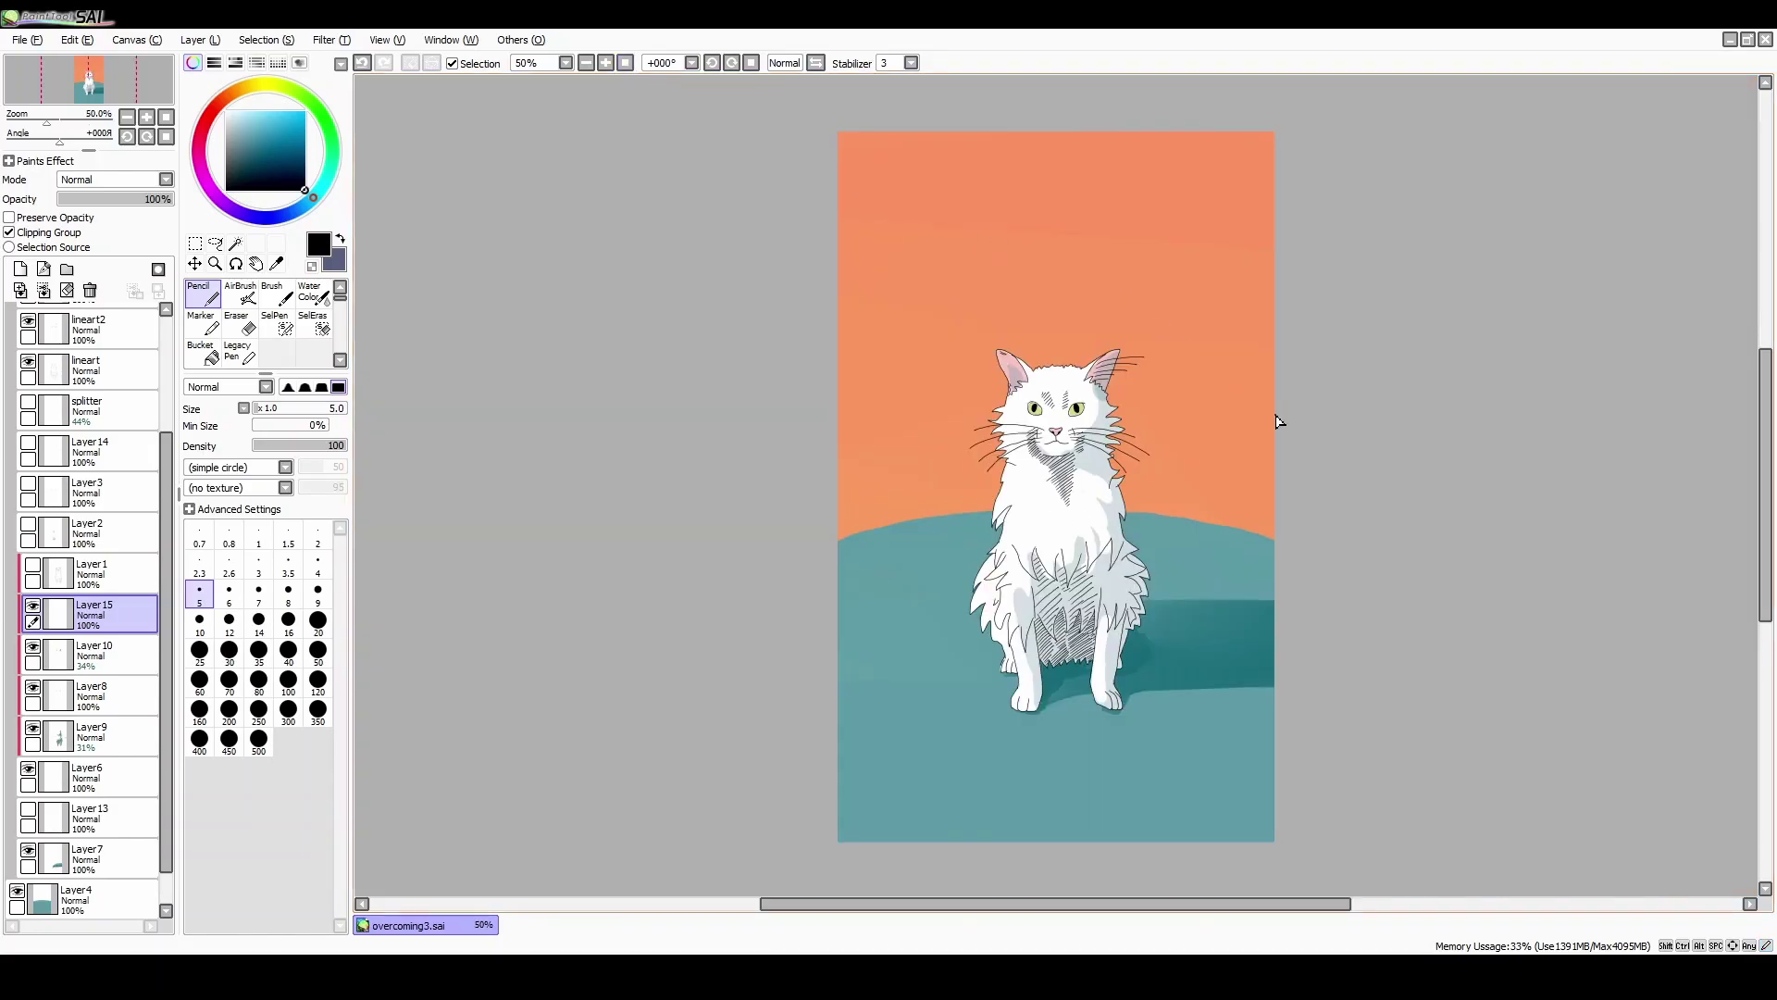
Step: Thicken the black outlines around both eyes on another new clipped layer with the 3 px Pencil
{"action": "scroll", "coordinate": [1035, 372], "scroll_direction": "up", "scroll_amount": 7}
{"action": "left_click", "coordinate": [20, 269]}
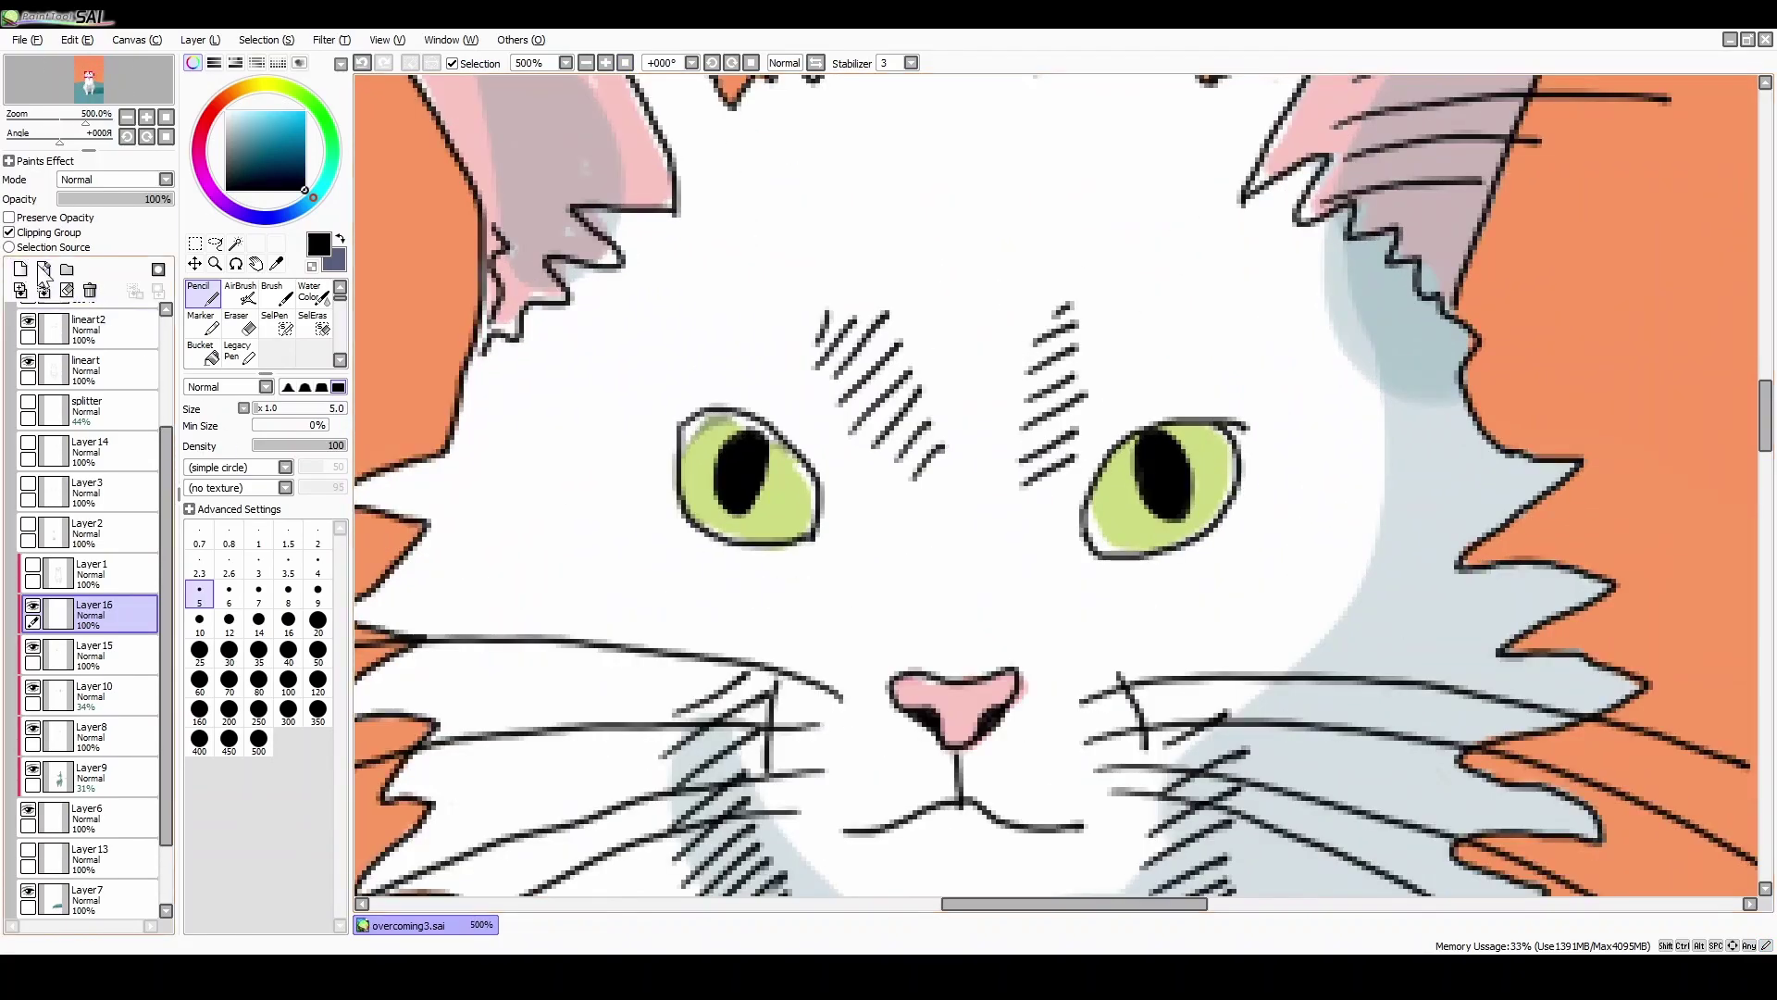
{"action": "left_click", "coordinate": [259, 564]}
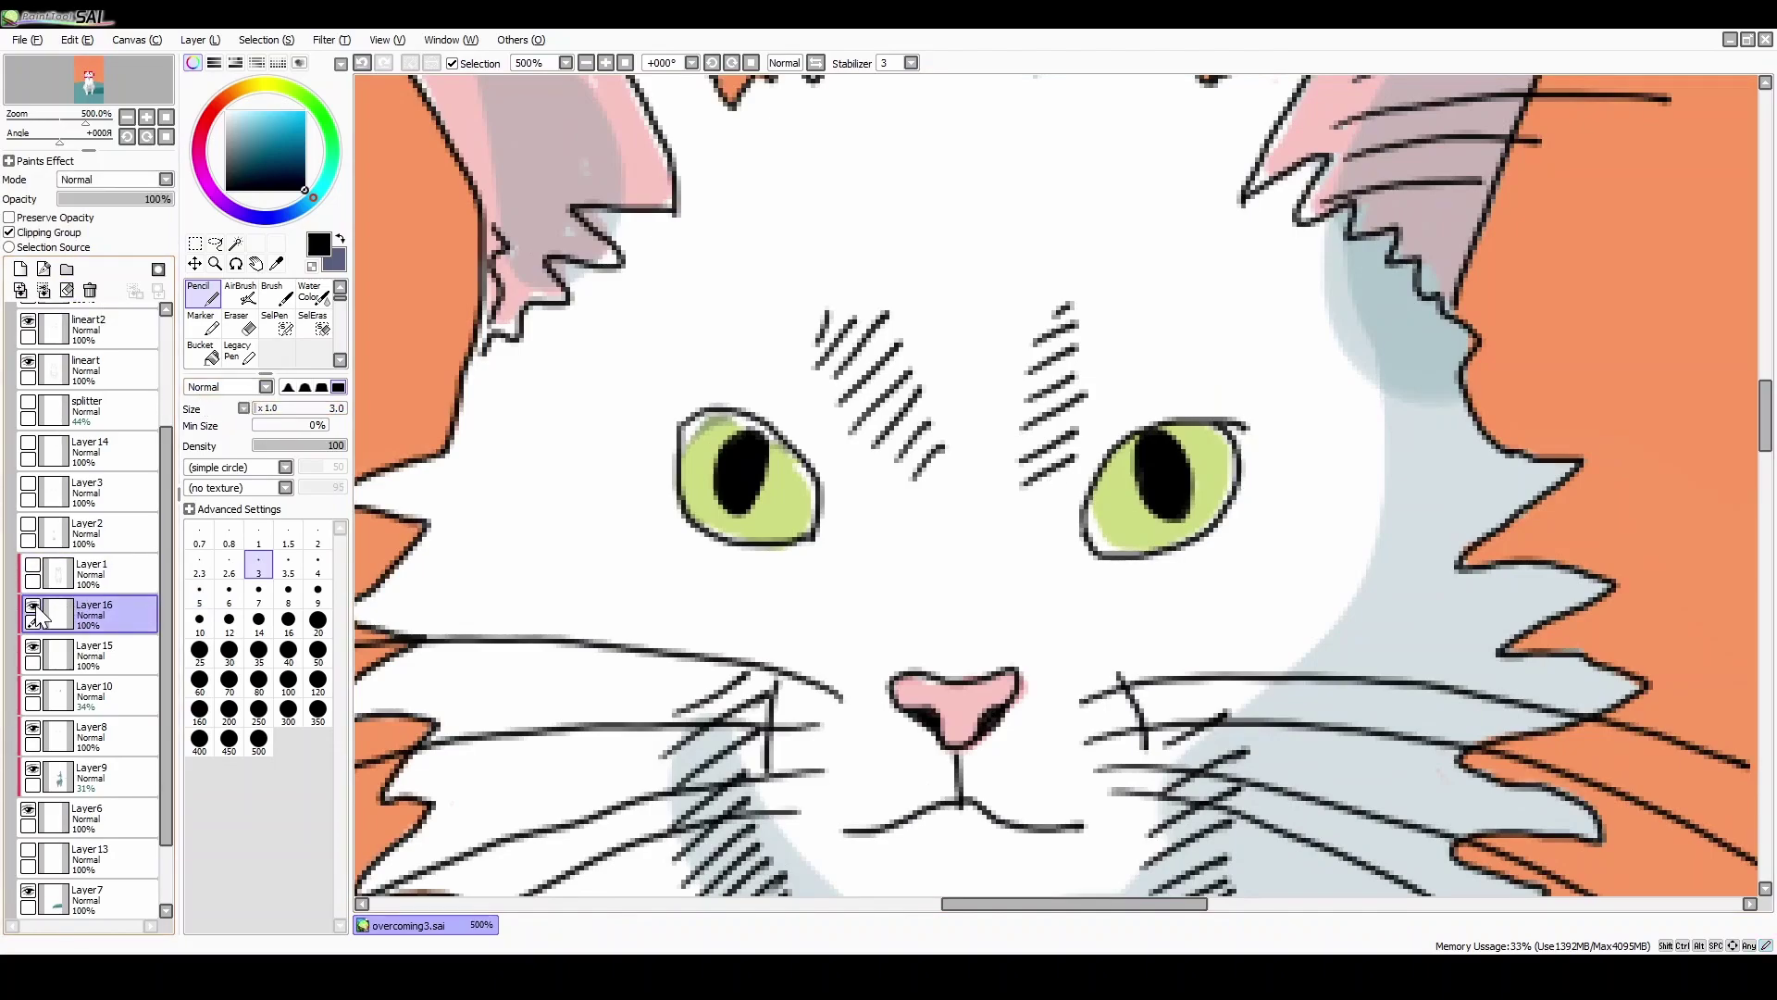
{"action": "mouse_move", "coordinate": [677, 424]}
{"action": "left_mouse_down"}
{"action": "mouse_move", "coordinate": [685, 496]}
{"action": "mouse_move", "coordinate": [757, 538]}
{"action": "mouse_move", "coordinate": [680, 486]}
{"action": "mouse_move", "coordinate": [713, 532]}
{"action": "mouse_move", "coordinate": [789, 544]}
{"action": "mouse_move", "coordinate": [802, 498]}
{"action": "left_mouse_up"}
{"action": "key", "text": "ctrl+z"}
{"action": "key", "text": "ctrl+z"}
{"action": "mouse_move", "coordinate": [685, 418]}
{"action": "left_mouse_down"}
{"action": "mouse_move", "coordinate": [754, 415]}
{"action": "mouse_move", "coordinate": [802, 451]}
{"action": "mouse_move", "coordinate": [822, 540]}
{"action": "left_mouse_up"}
{"action": "mouse_move", "coordinate": [1102, 537]}
{"action": "left_mouse_down"}
{"action": "mouse_move", "coordinate": [1117, 454]}
{"action": "mouse_move", "coordinate": [1168, 422]}
{"action": "mouse_move", "coordinate": [1221, 422]}
{"action": "mouse_move", "coordinate": [1225, 505]}
{"action": "mouse_move", "coordinate": [1187, 541]}
{"action": "mouse_move", "coordinate": [1092, 548]}
{"action": "mouse_move", "coordinate": [1203, 538]}
{"action": "left_mouse_up"}
{"action": "left_click", "coordinate": [626, 63]}
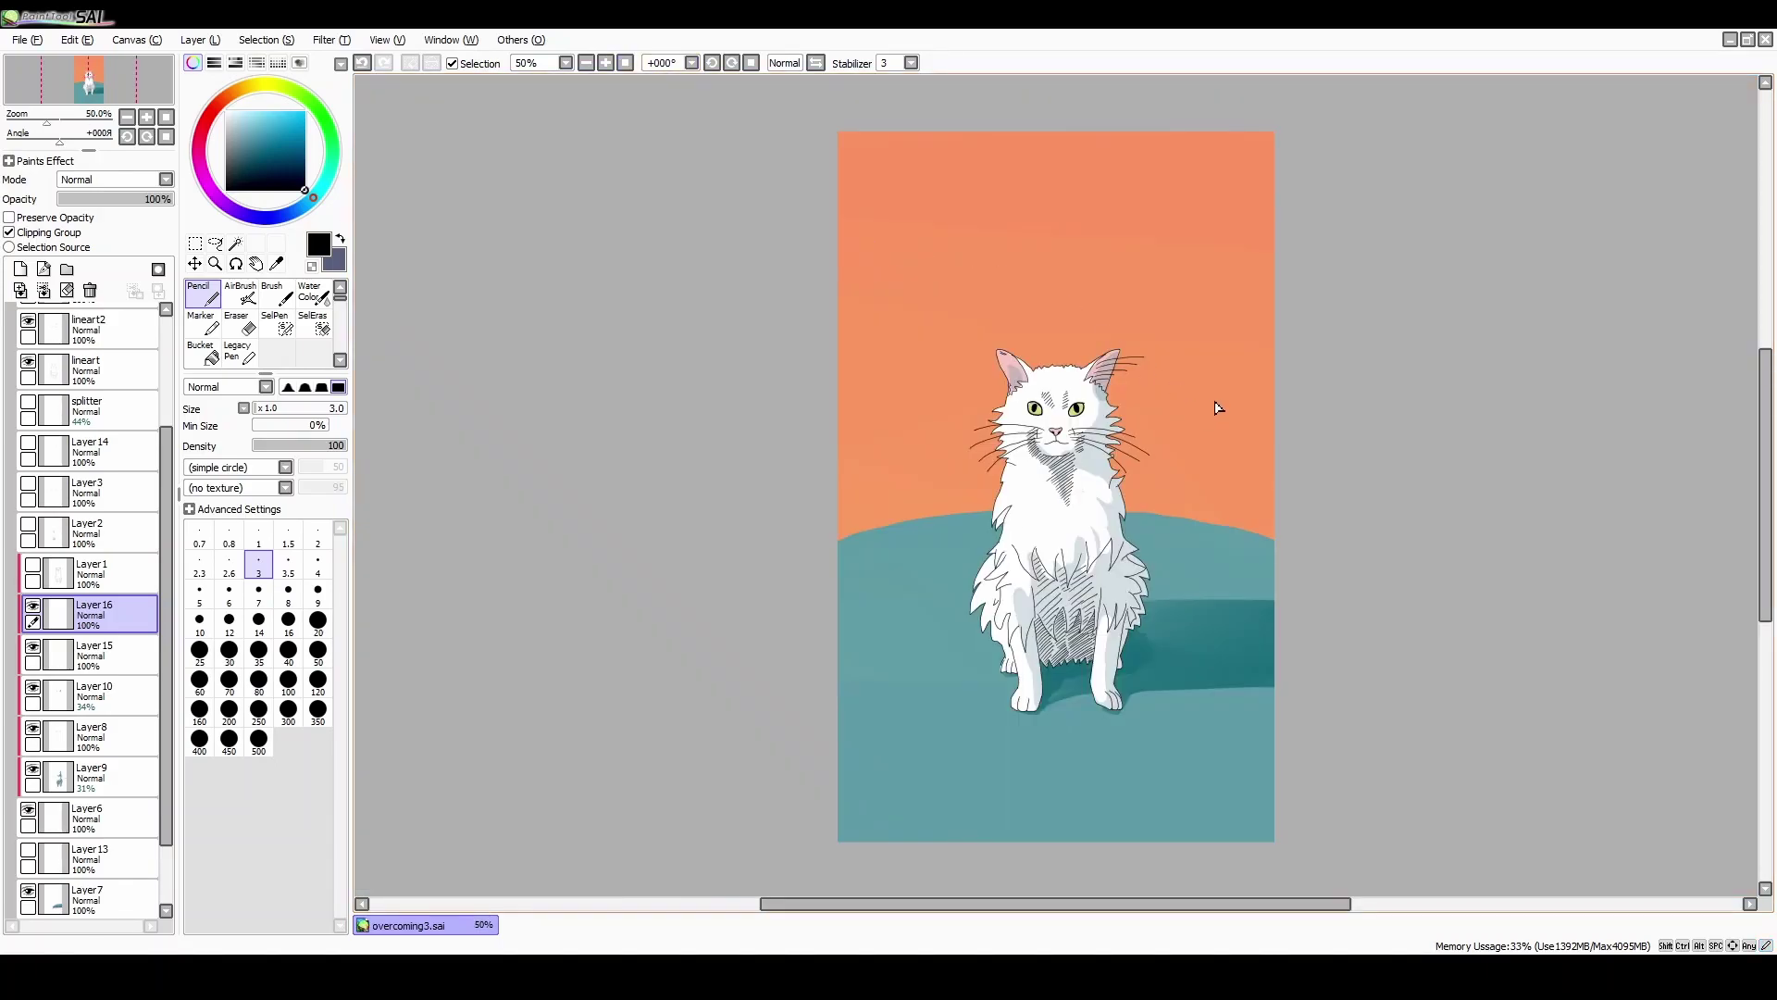
Step: Add an unclipped layer for eye highlights above lineart3 and set the Pencil to white at 6 px
{"action": "scroll", "coordinate": [1080, 379], "scroll_direction": "up", "scroll_amount": 7}
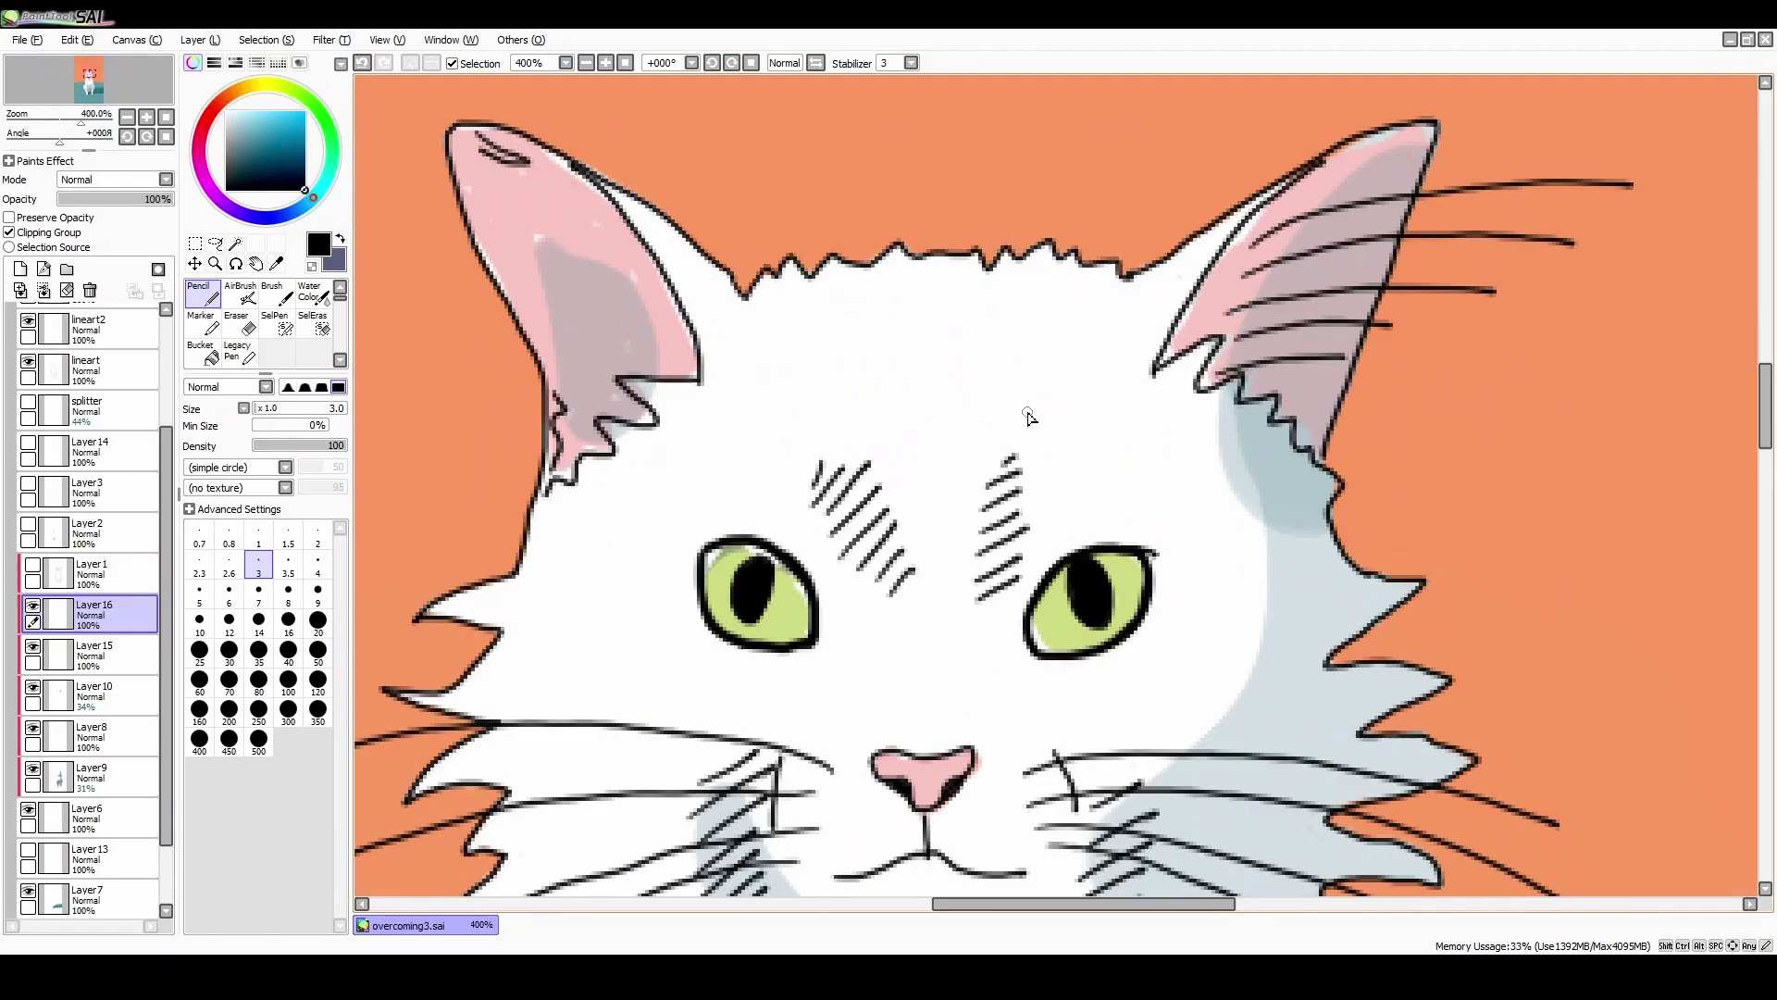
{"action": "left_click", "coordinate": [20, 268]}
{"action": "scroll", "coordinate": [709, 657], "scroll_direction": "up", "scroll_amount": 1}
{"action": "left_click_drag", "start_coordinate": [287, 179], "coordinate": [193, 79]}
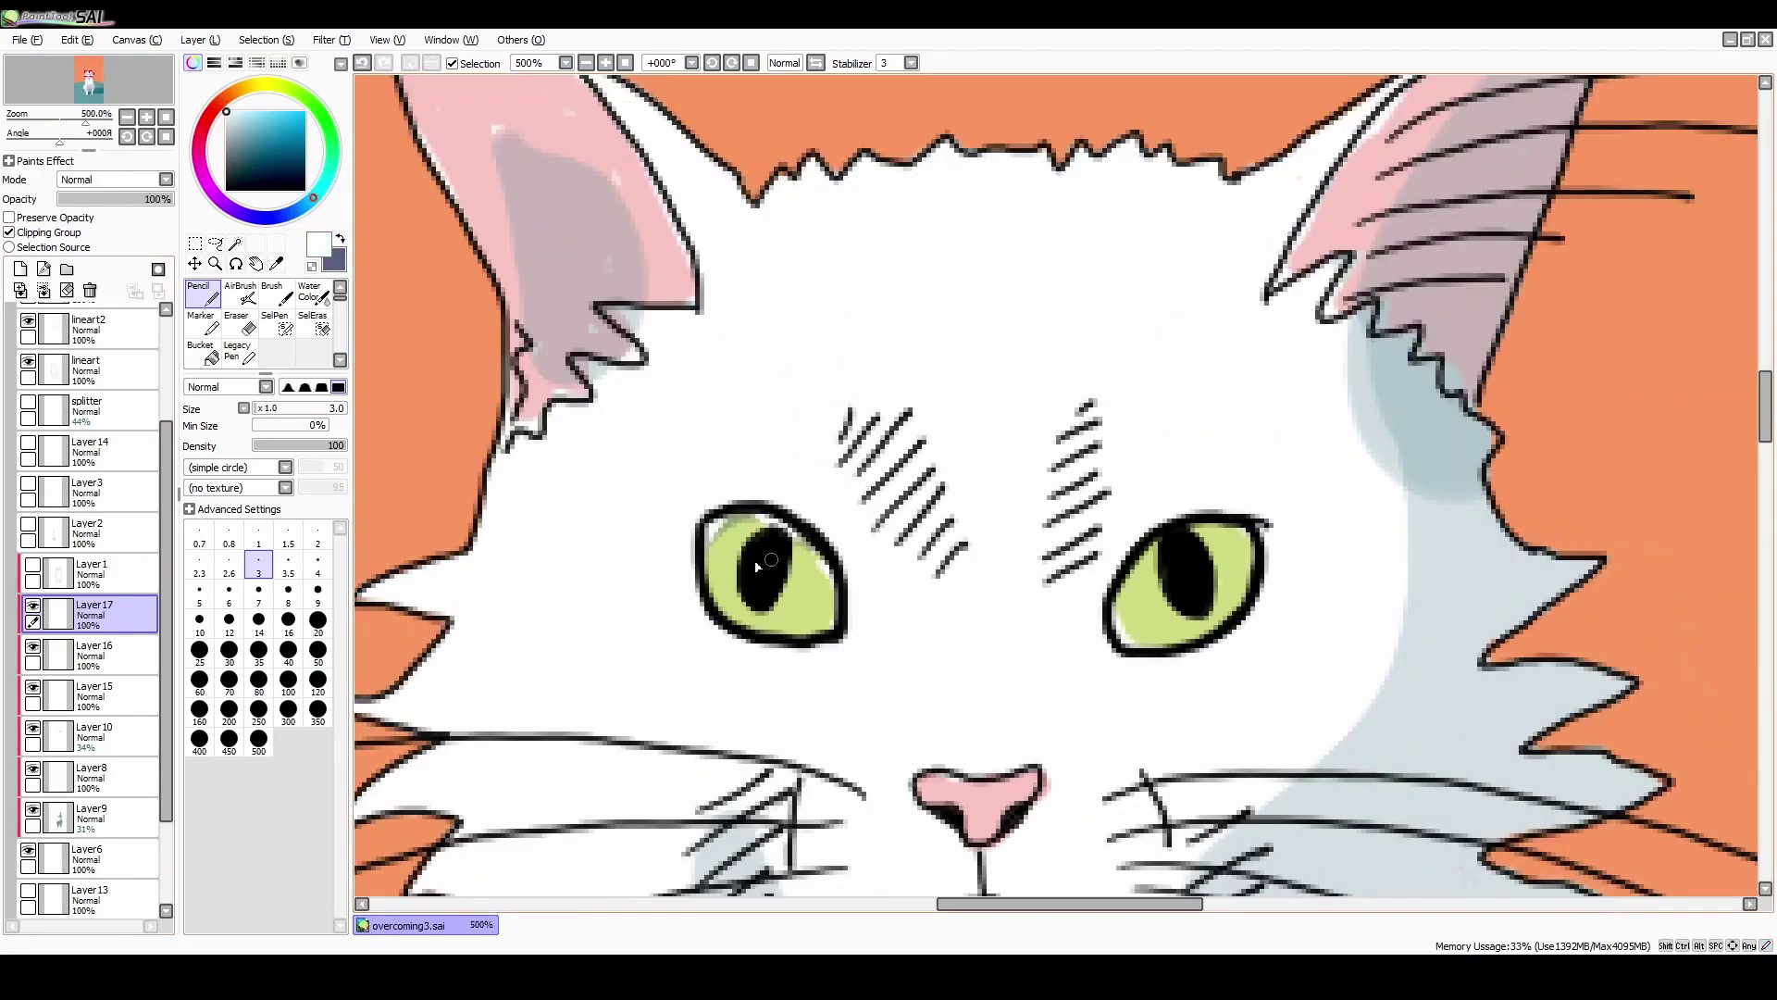
{"action": "left_click_drag", "start_coordinate": [738, 548], "coordinate": [738, 585]}
{"action": "key", "text": "ctrl+z"}
{"action": "mouse_move", "coordinate": [118, 613]}
{"action": "left_mouse_down"}
{"action": "mouse_move", "coordinate": [120, 319]}
{"action": "mouse_move", "coordinate": [161, 375]}
{"action": "left_mouse_up"}
{"action": "left_click", "coordinate": [229, 595]}
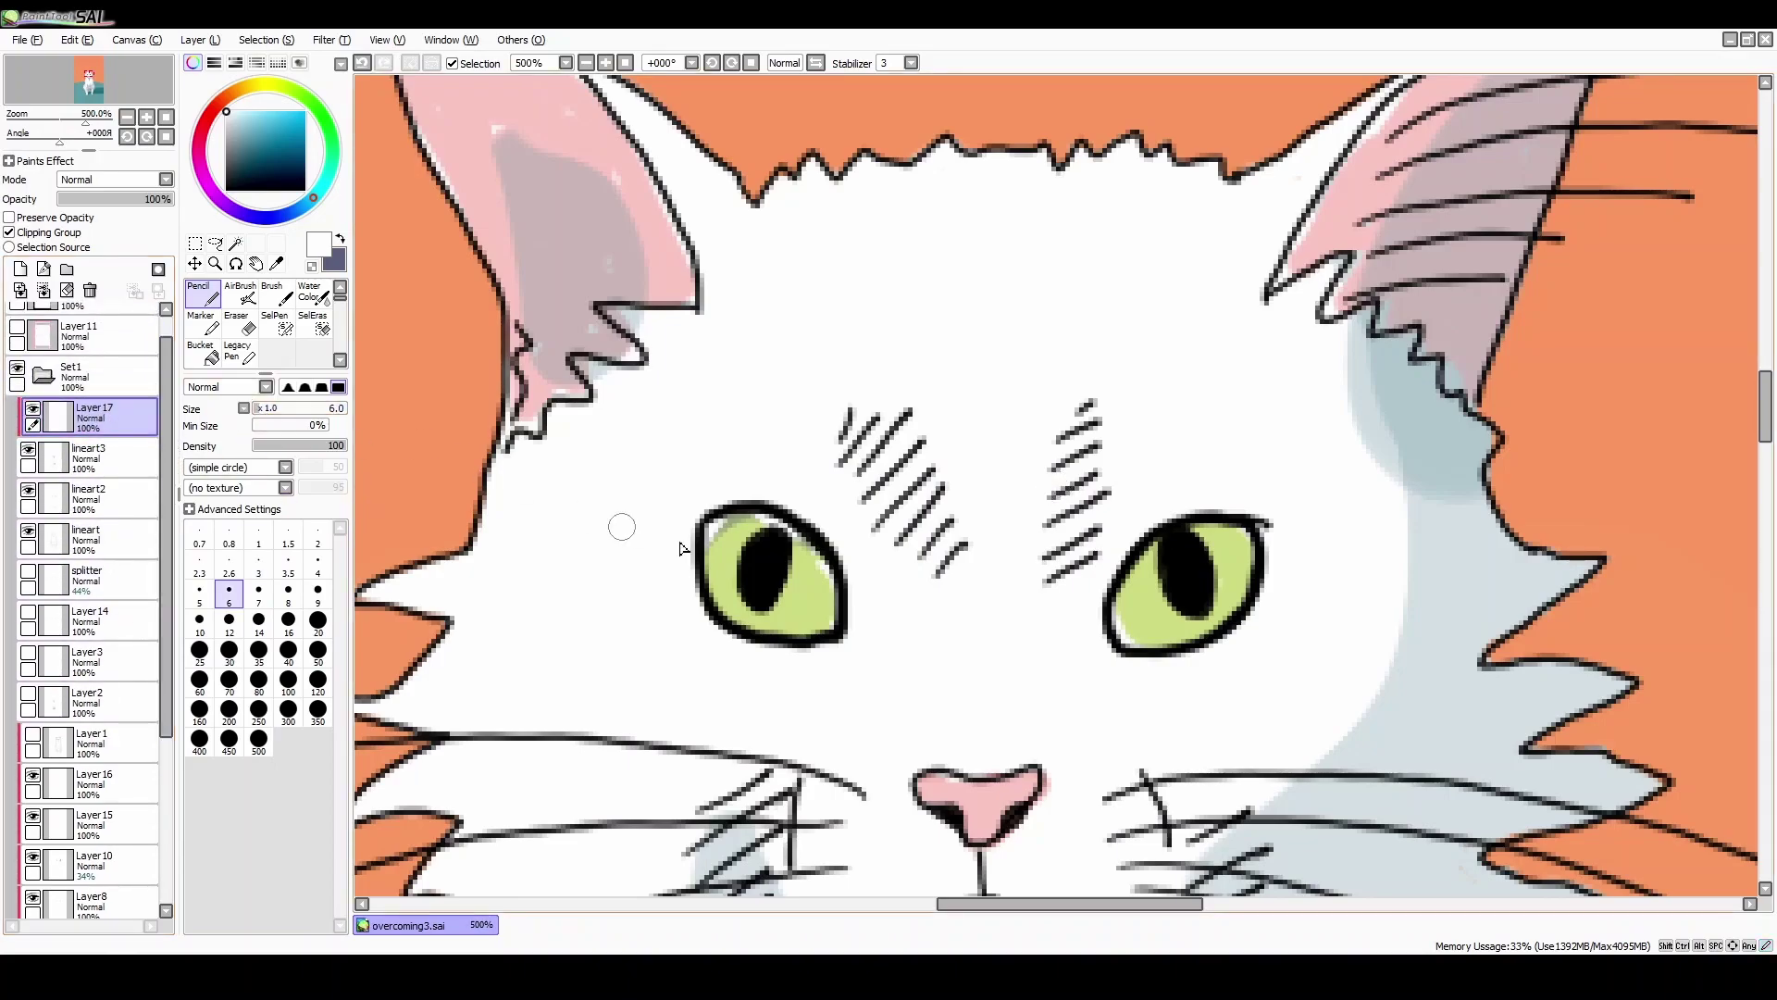
{"action": "left_click", "coordinate": [42, 232]}
Step: Try white highlights inside both pupils with the 6 px Pencil
{"action": "left_click_drag", "start_coordinate": [765, 554], "coordinate": [755, 578]}
{"action": "left_click_drag", "start_coordinate": [1169, 544], "coordinate": [1189, 596]}
{"action": "scroll", "coordinate": [1186, 639], "scroll_direction": "down", "scroll_amount": 5}
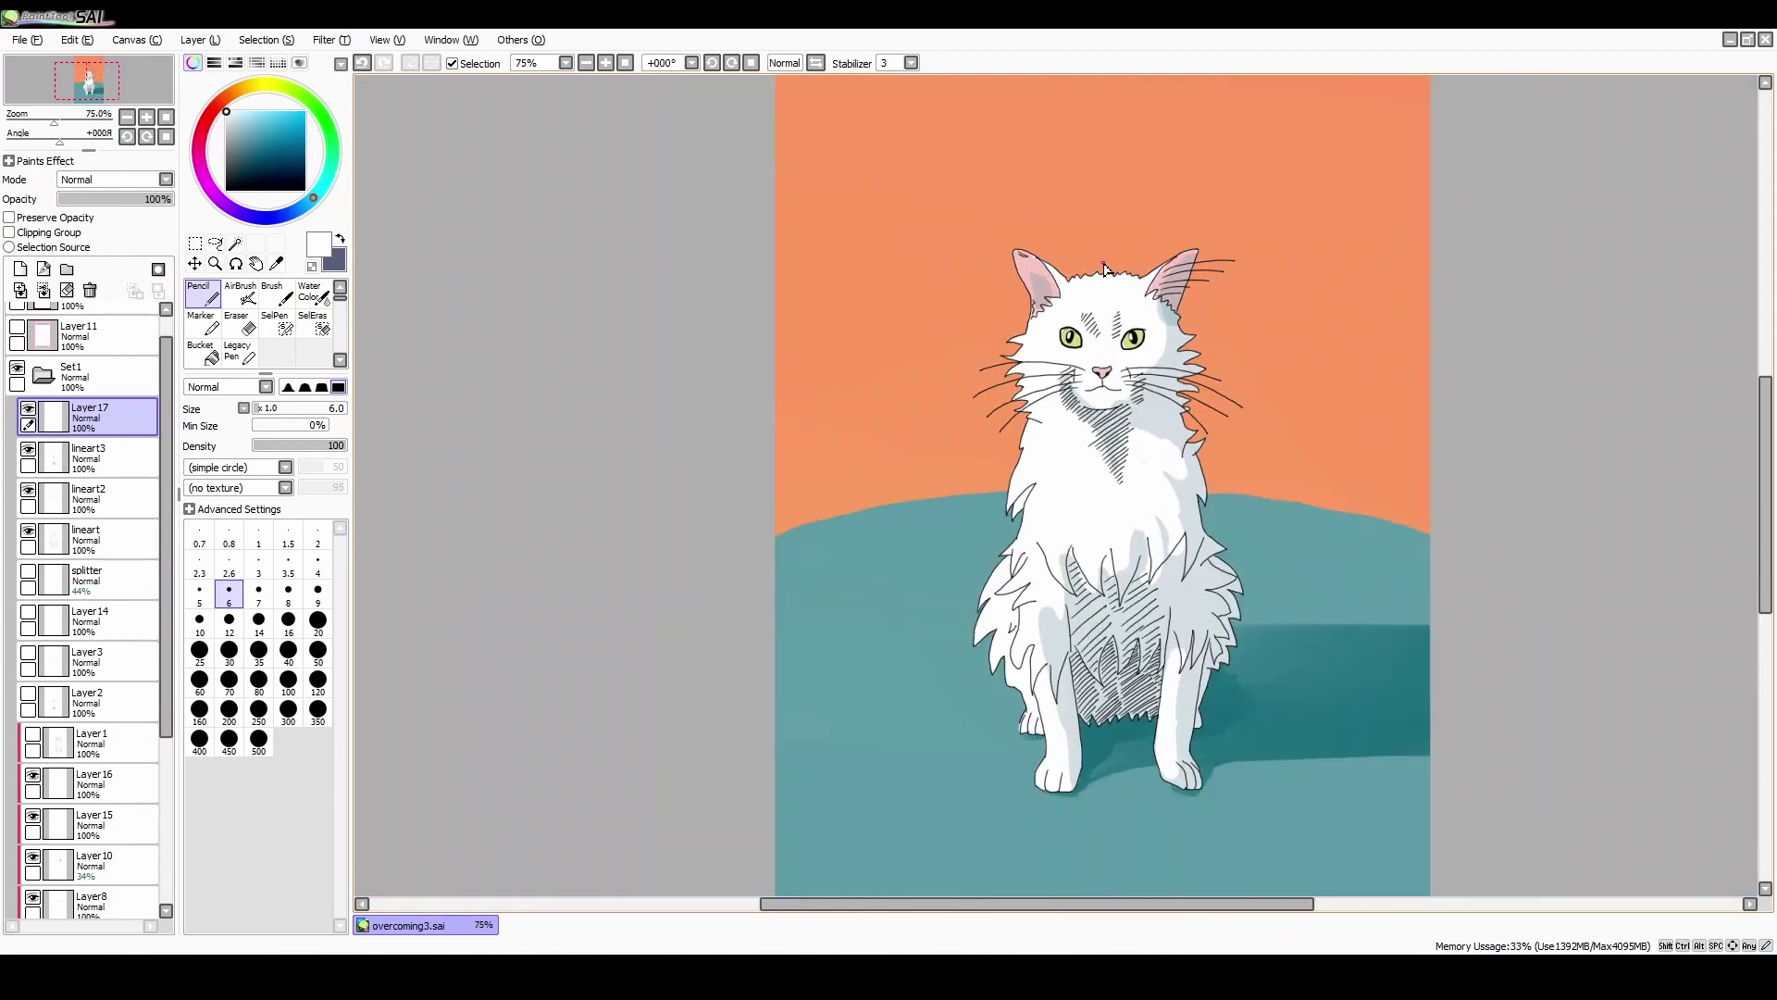
{"action": "scroll", "coordinate": [1204, 528], "scroll_direction": "up", "scroll_amount": 5}
{"action": "key", "text": "ctrl+z"}
{"action": "left_click_drag", "start_coordinate": [1226, 546], "coordinate": [1224, 597]}
{"action": "key", "text": "ctrl+z"}
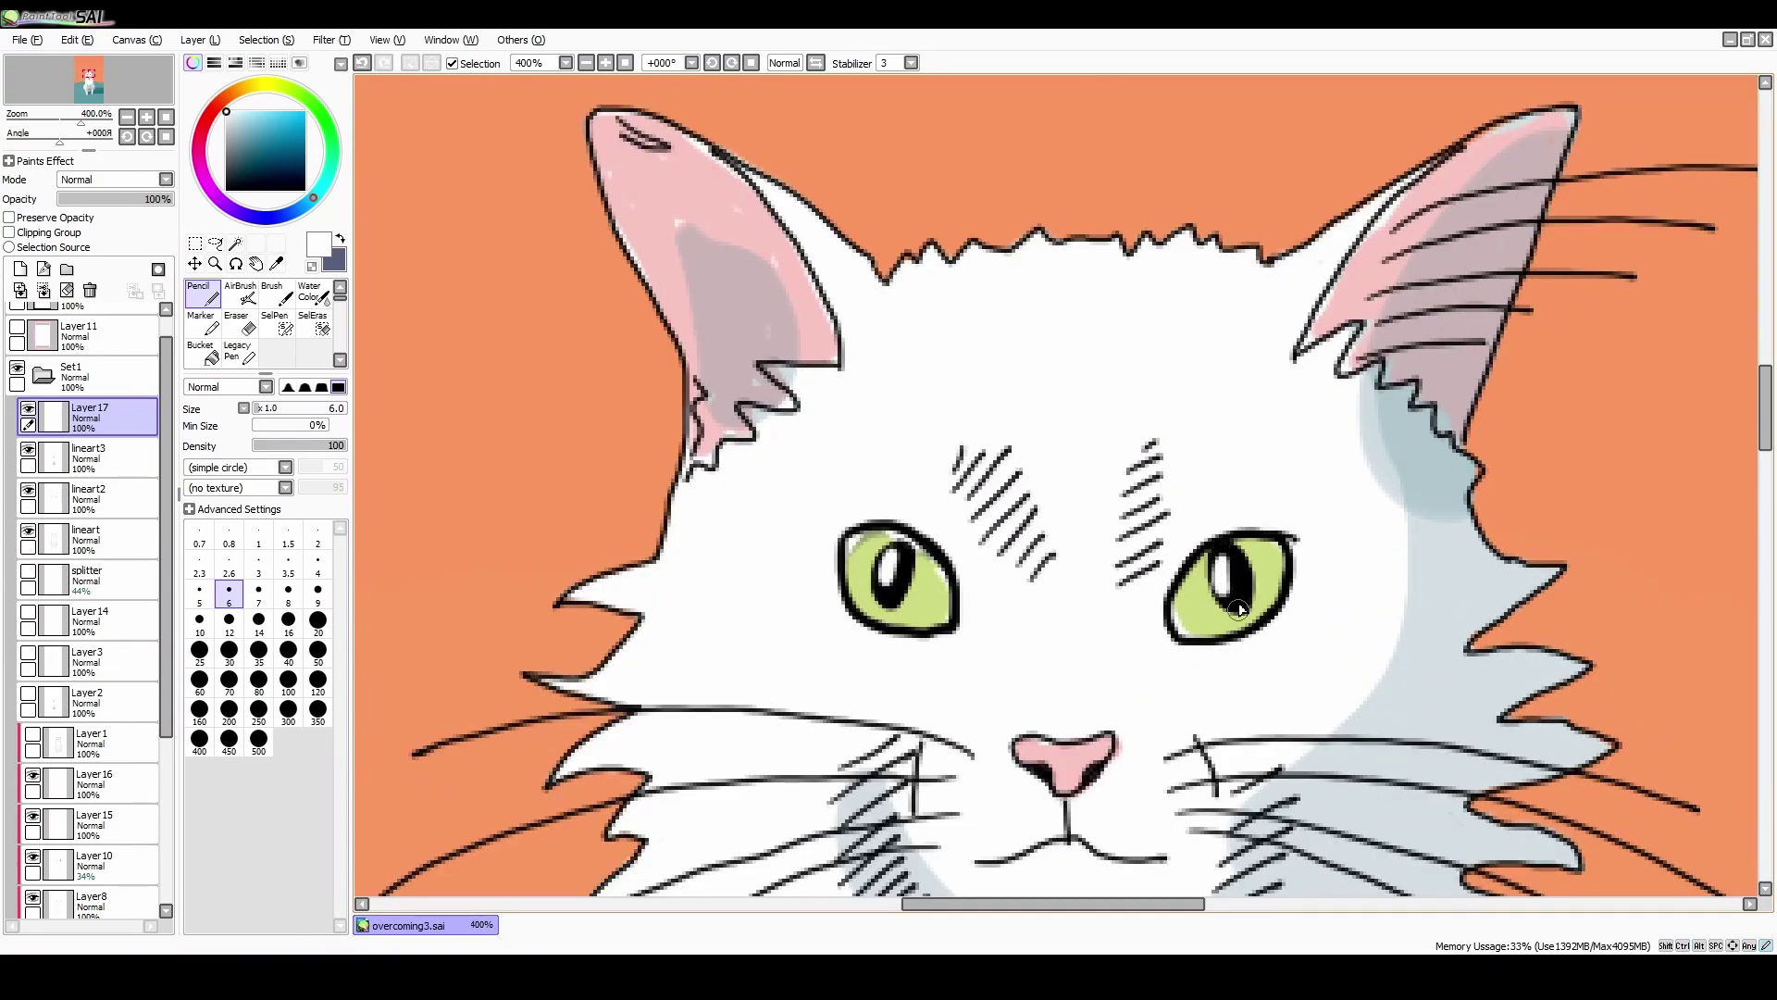
{"action": "scroll", "coordinate": [1247, 616], "scroll_direction": "down", "scroll_amount": 6}
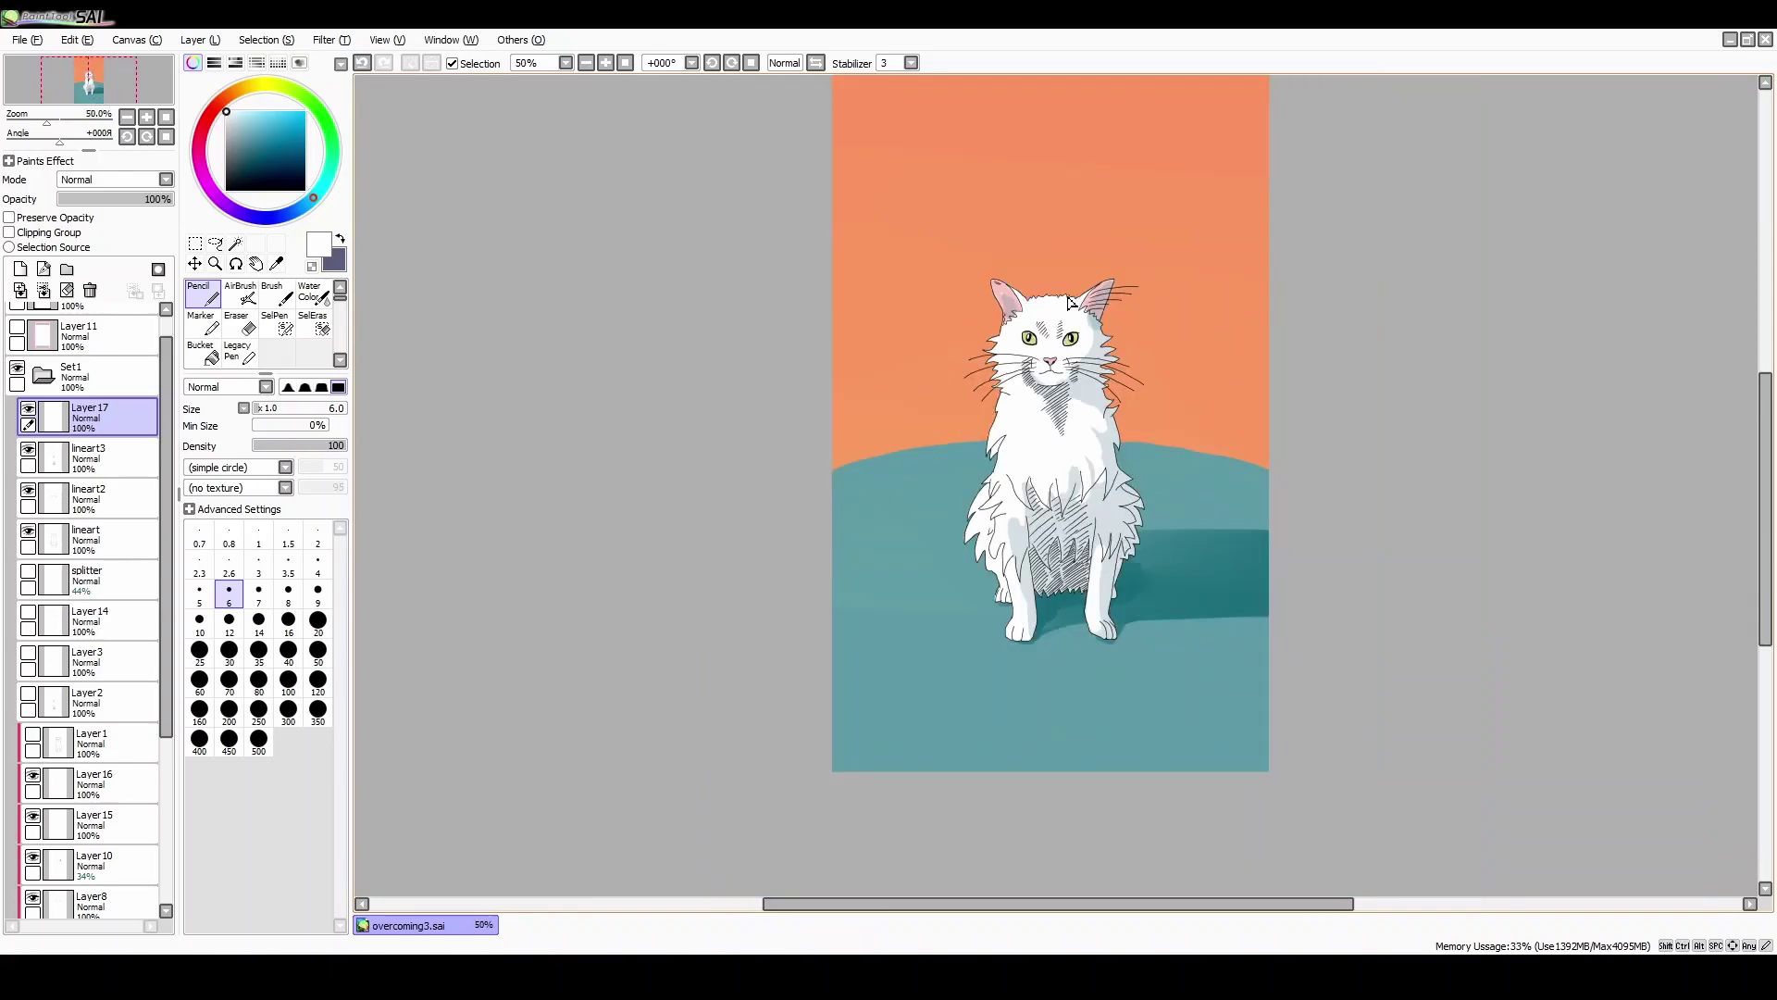
{"action": "scroll", "coordinate": [1071, 303], "scroll_direction": "up", "scroll_amount": 6}
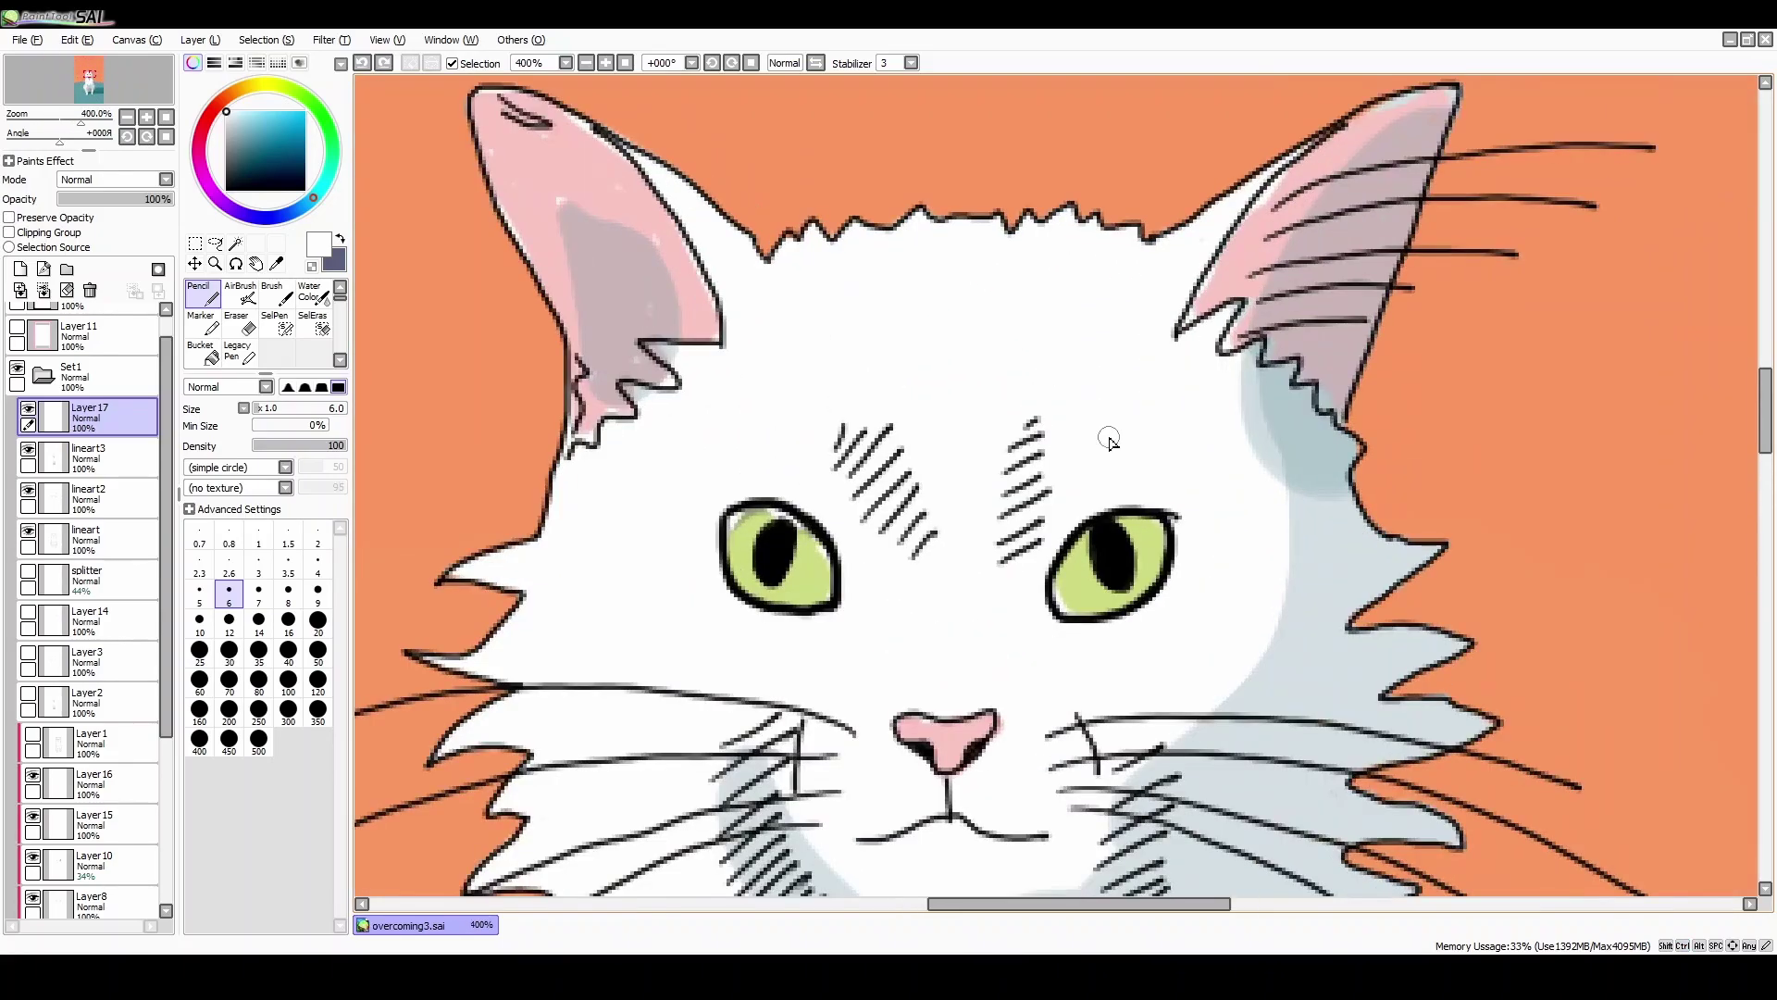
Step: Paint white highlights on the green of both eyes, beside the left edge of each pupil
{"action": "mouse_move", "coordinate": [742, 520]}
{"action": "left_mouse_down"}
{"action": "mouse_move", "coordinate": [791, 649]}
{"action": "mouse_move", "coordinate": [746, 536]}
{"action": "mouse_move", "coordinate": [753, 583]}
{"action": "left_mouse_up"}
{"action": "key", "text": "ctrl+z"}
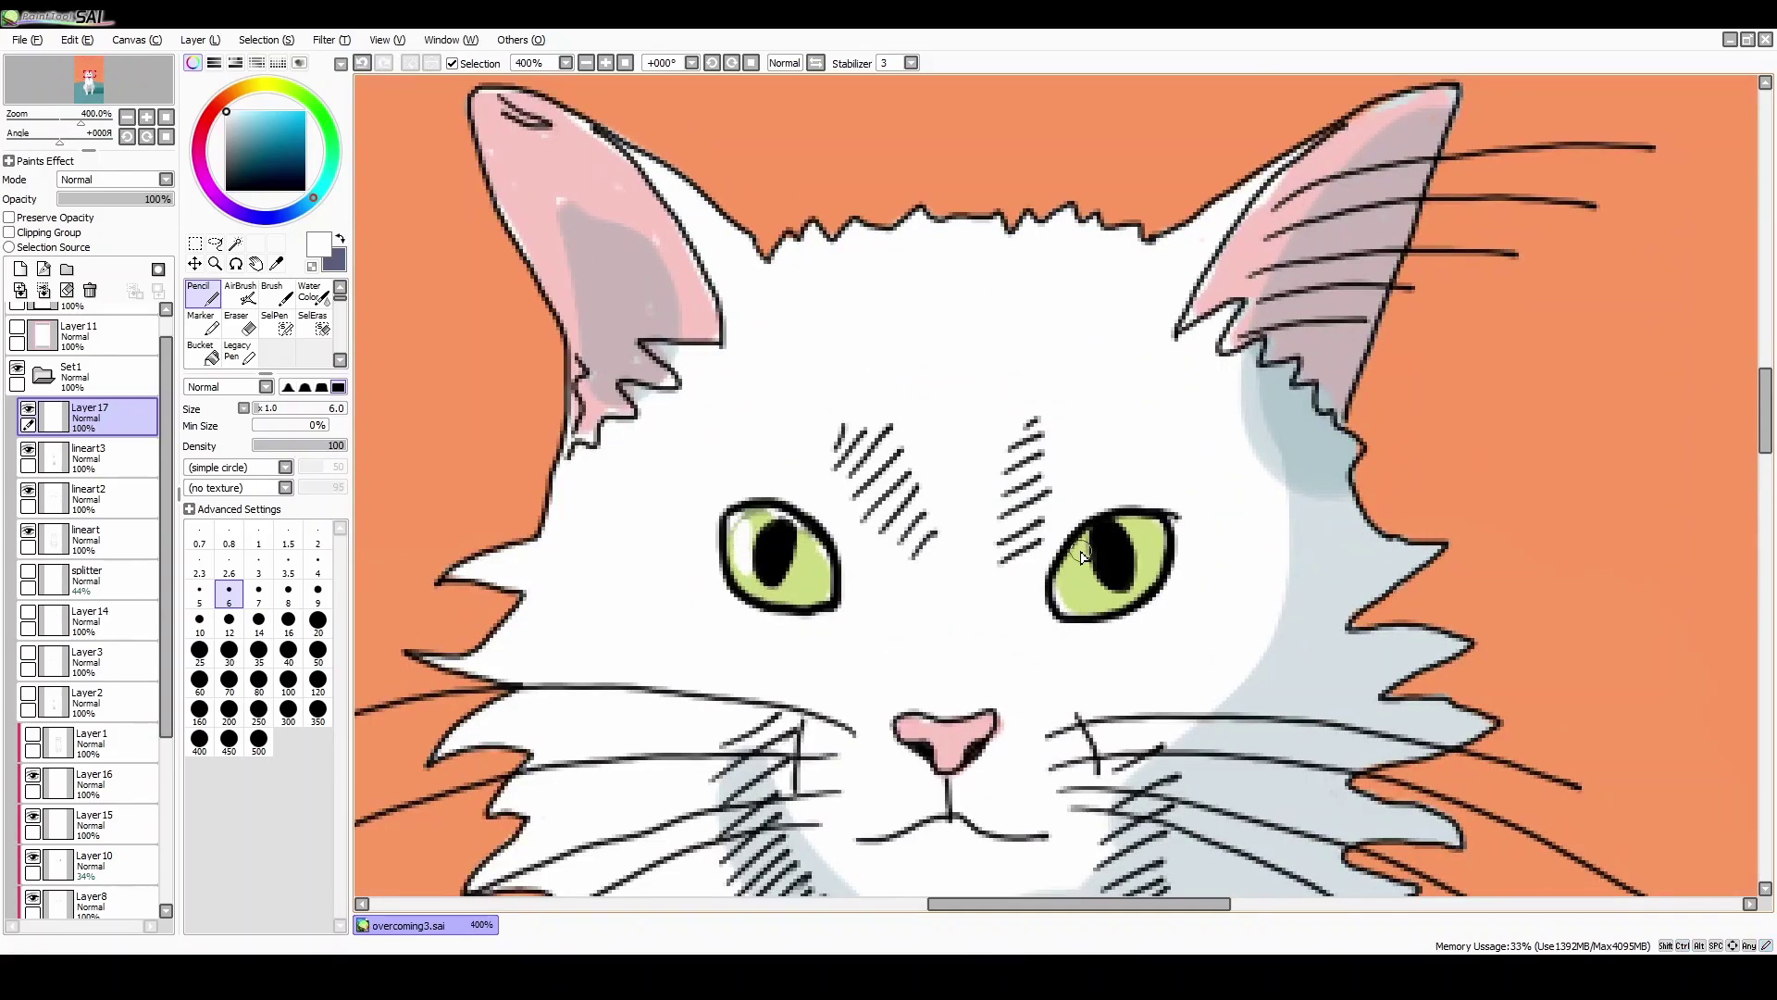
{"action": "scroll", "coordinate": [1023, 342], "scroll_direction": "down", "scroll_amount": 5}
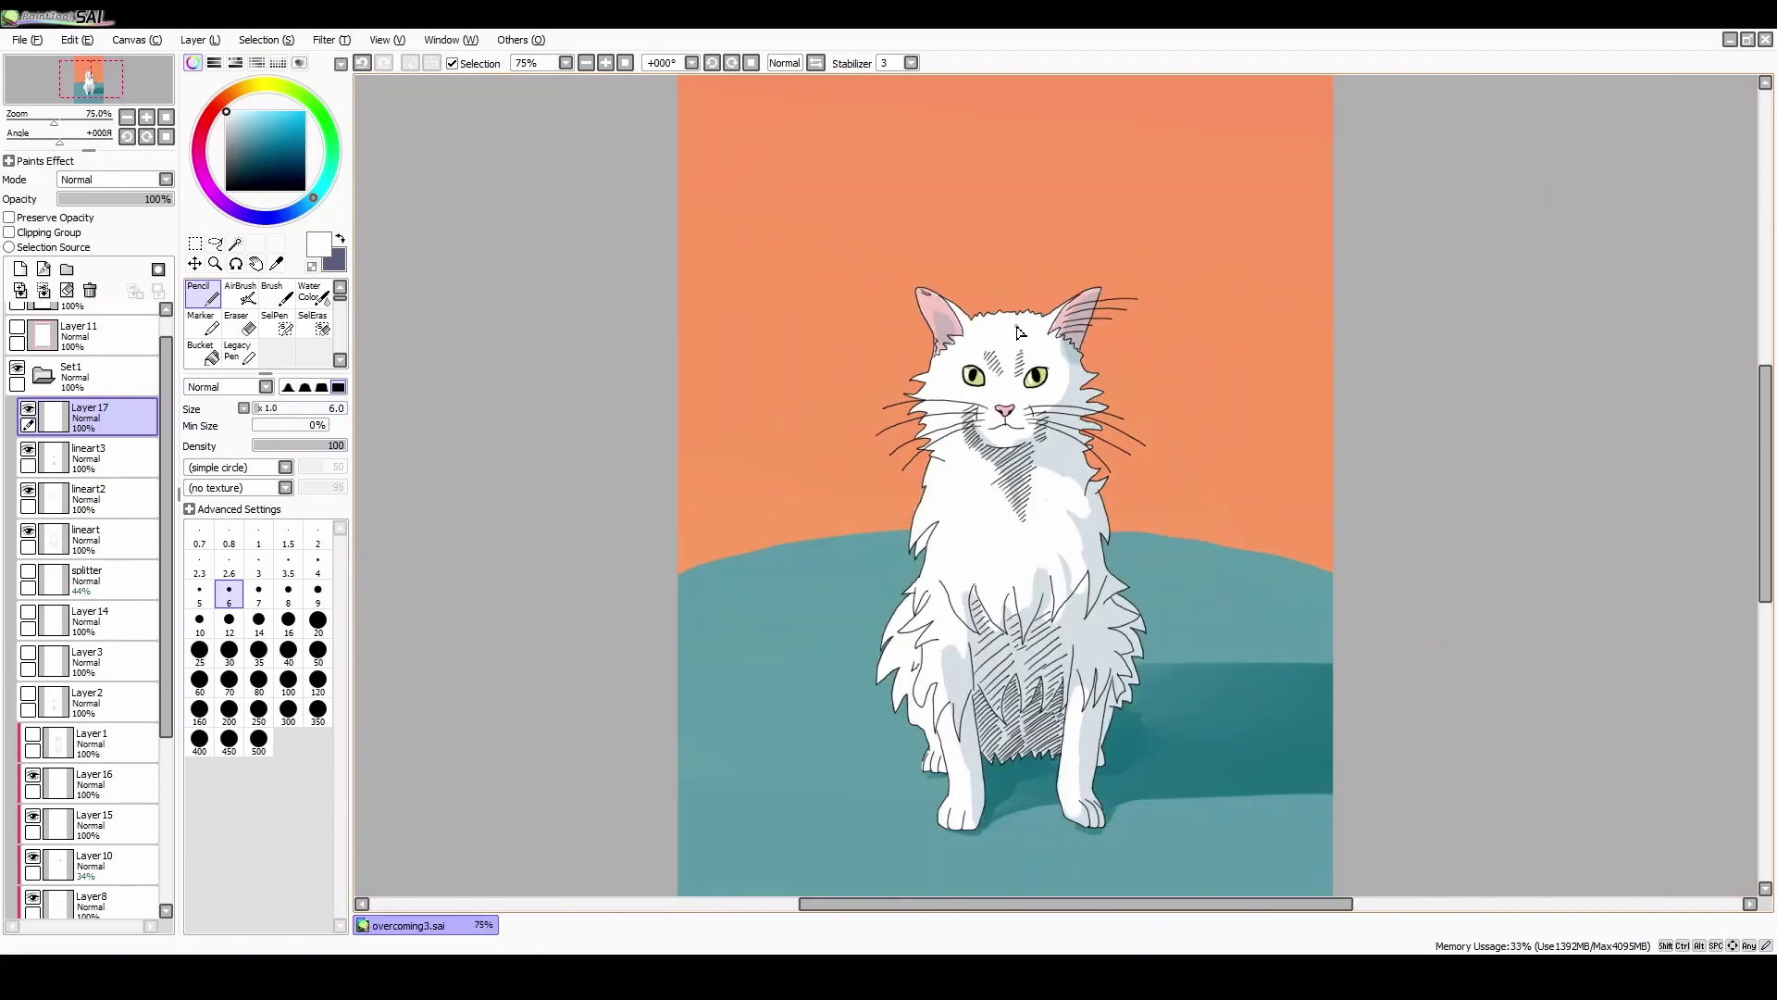
Step: Select the fur shadow layer, Layer9, and toggle its visibility to check the shading it holds
{"action": "scroll", "coordinate": [93, 519], "scroll_direction": "down", "scroll_amount": 5}
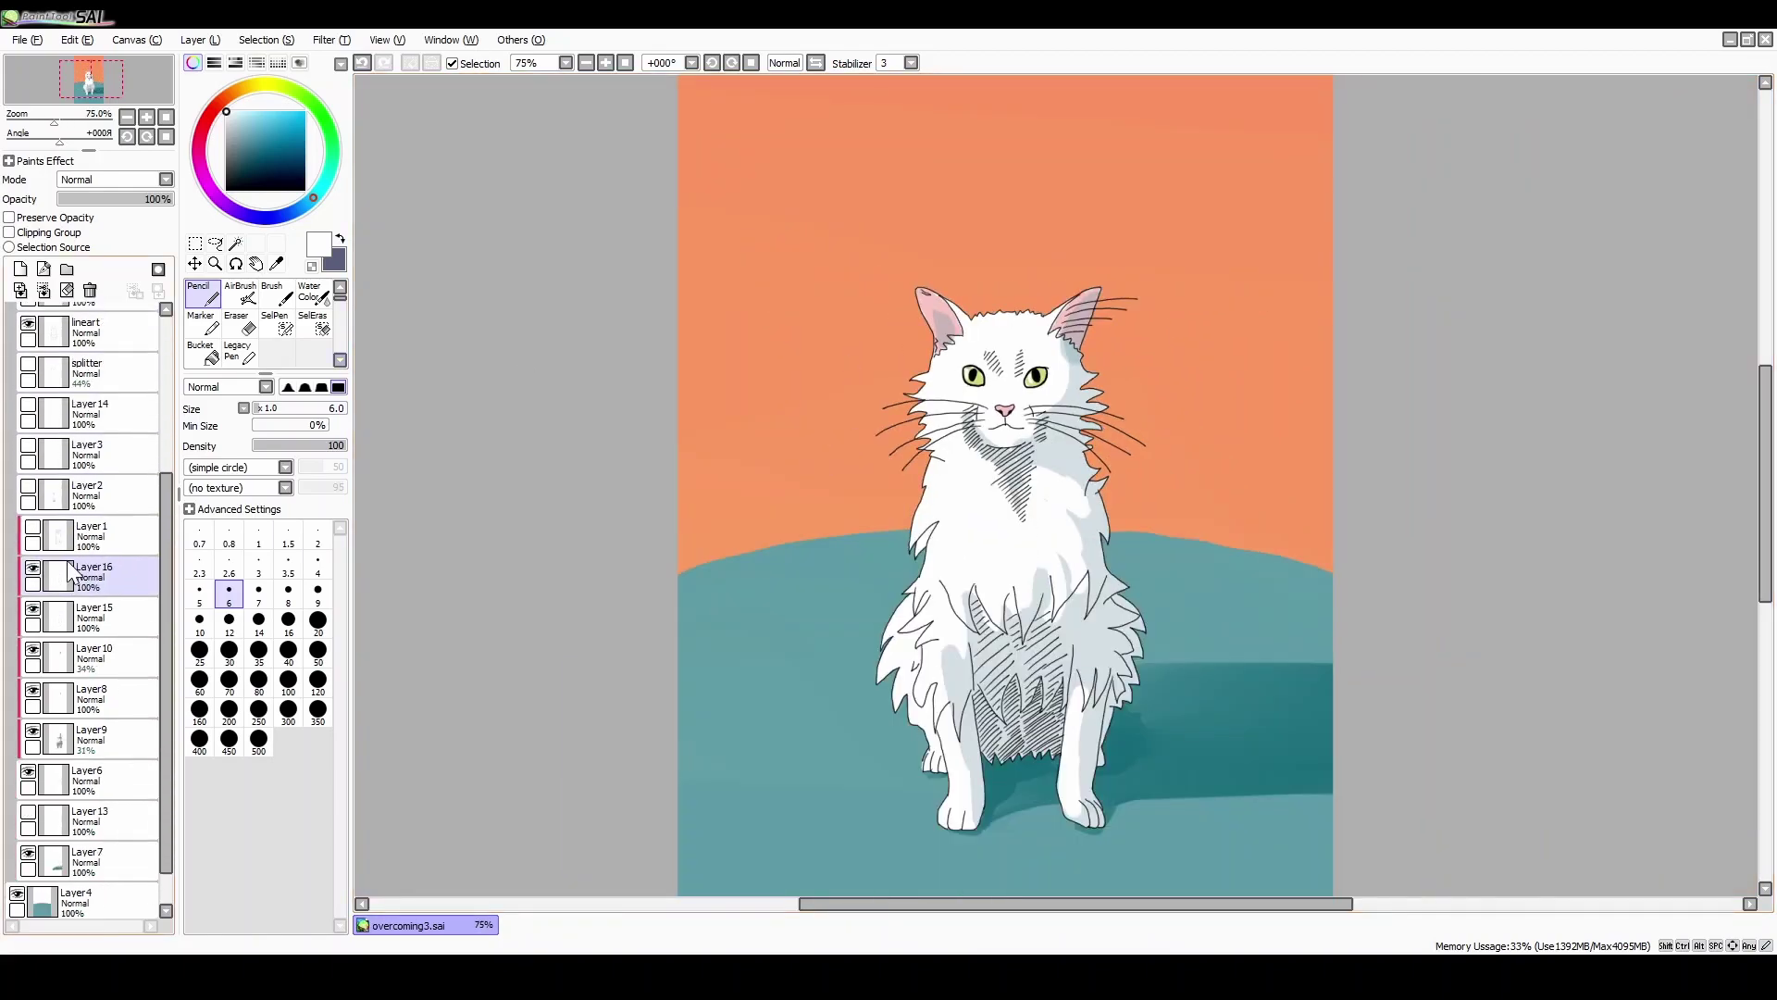
{"action": "left_click", "coordinate": [56, 666]}
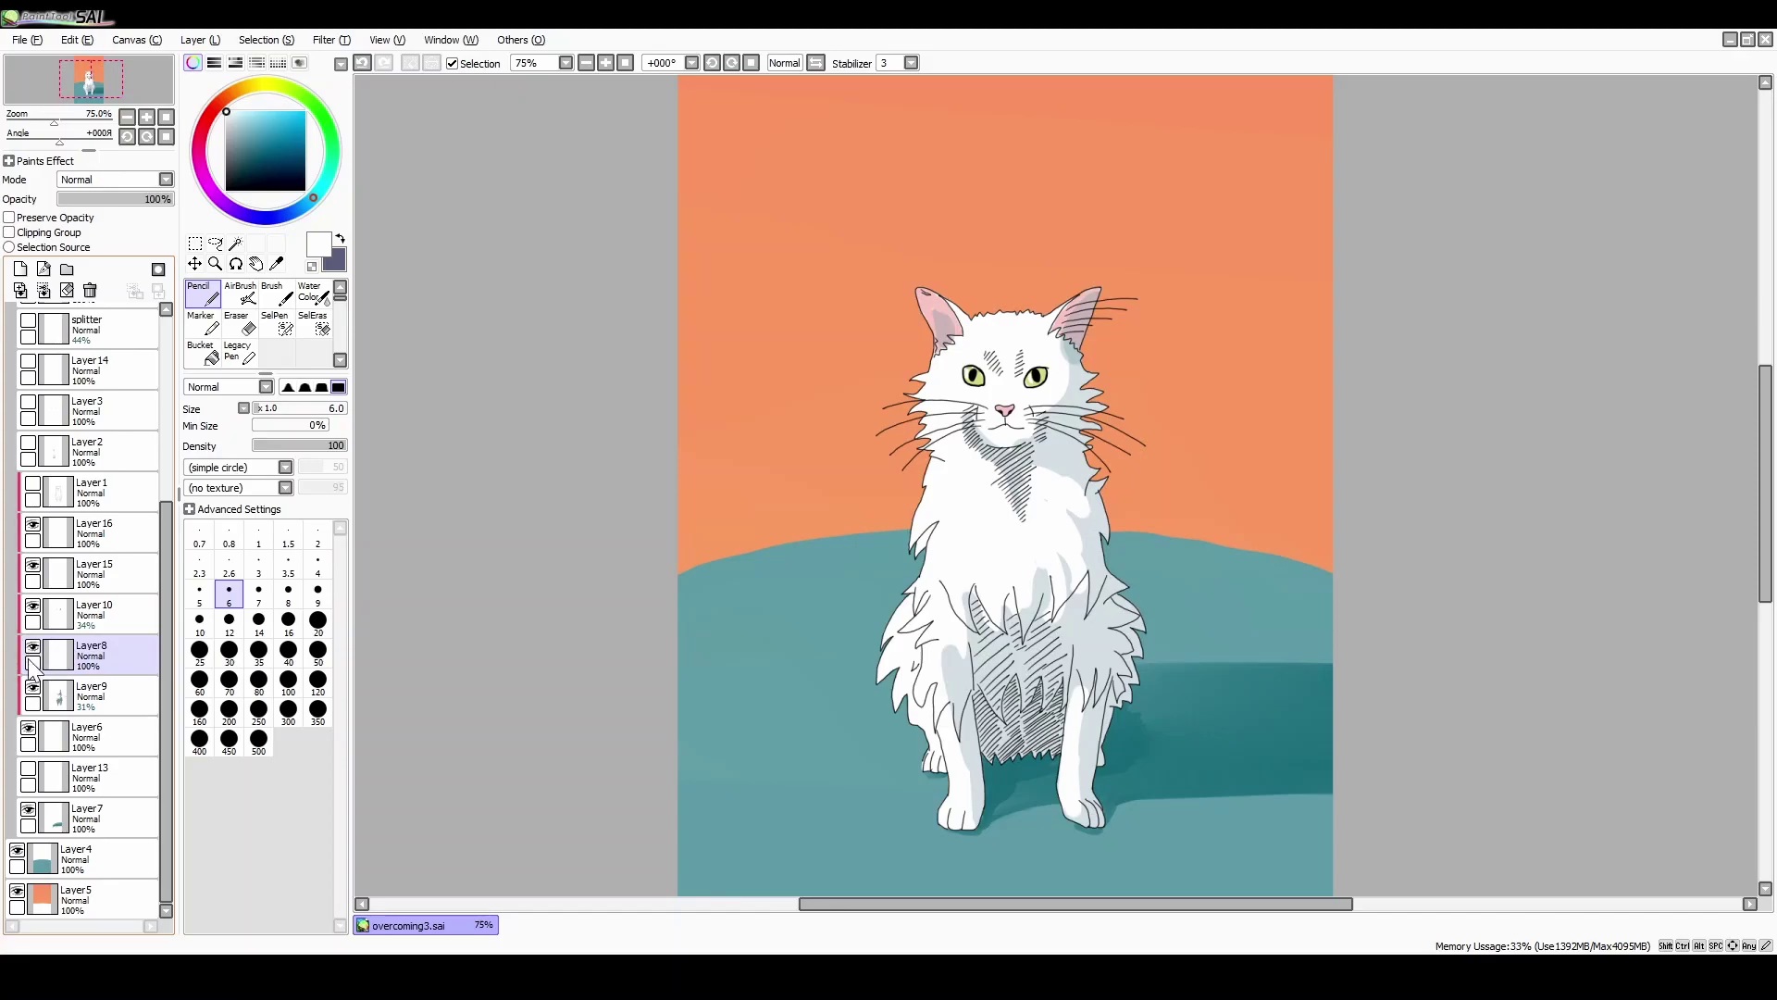
{"action": "left_click", "coordinate": [38, 695]}
{"action": "left_click", "coordinate": [32, 687]}
{"action": "left_click", "coordinate": [32, 688]}
{"action": "scroll", "coordinate": [1229, 379], "scroll_direction": "up", "scroll_amount": 2}
{"action": "scroll", "coordinate": [667, 274], "scroll_direction": "up", "scroll_amount": 2}
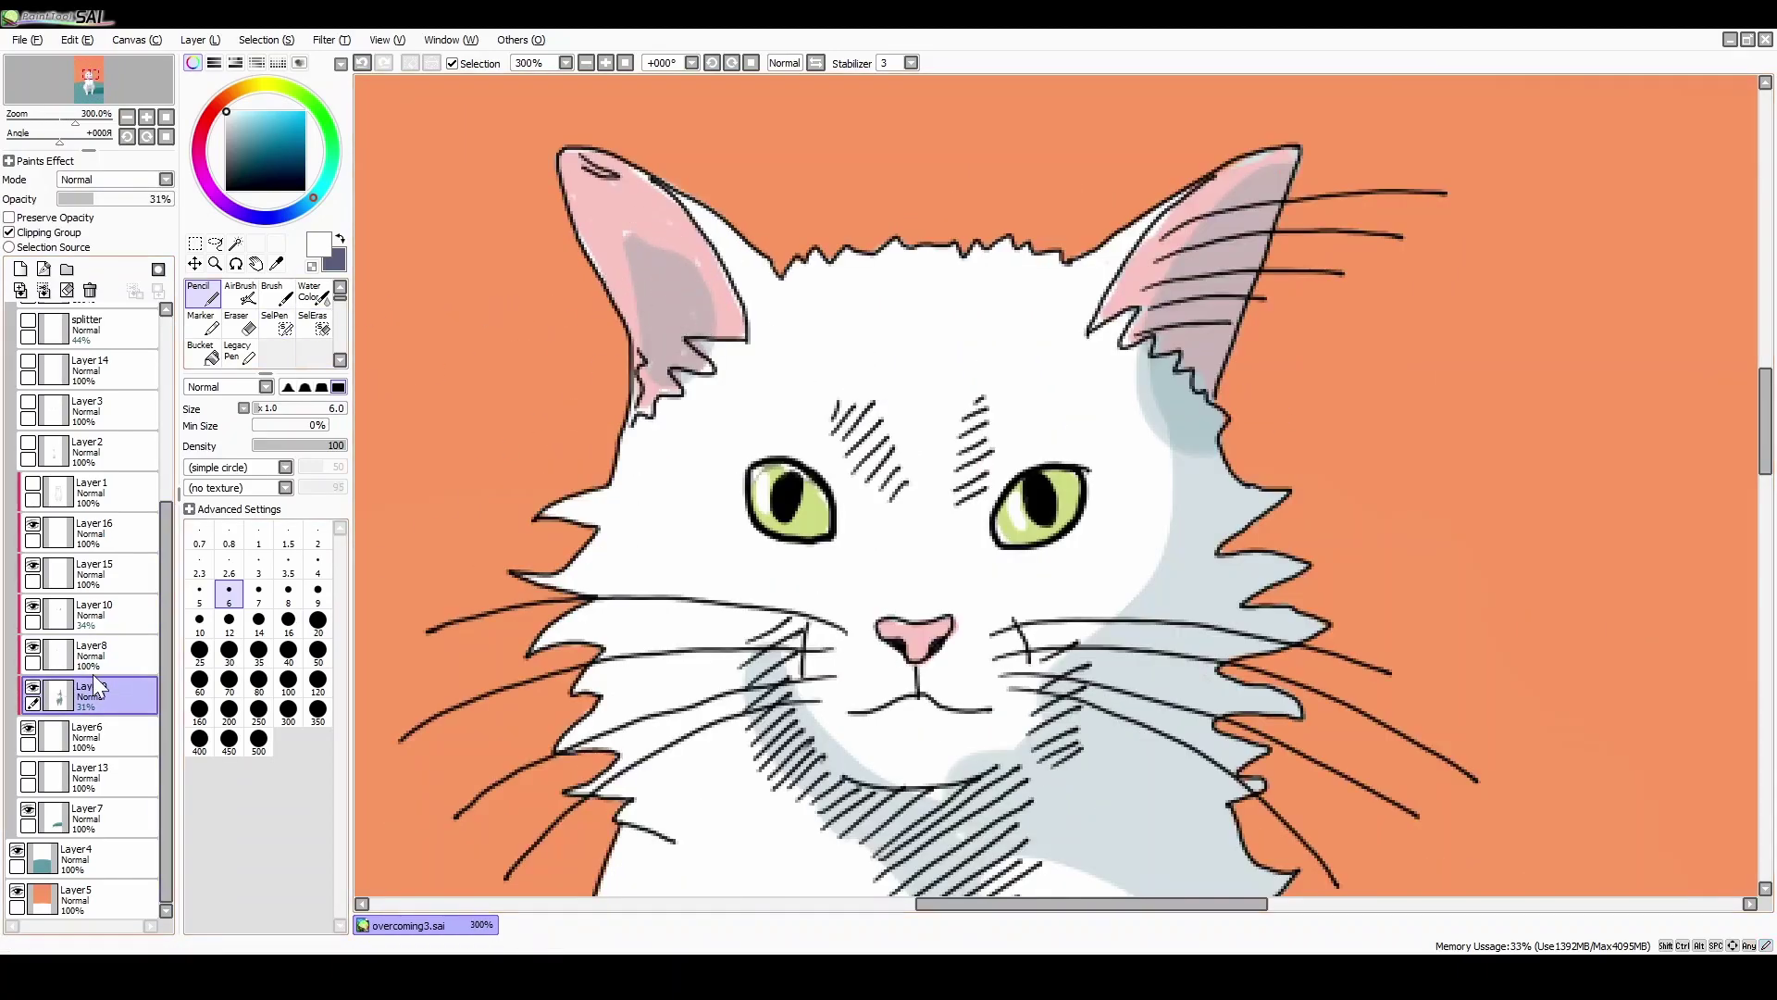
{"action": "left_click", "coordinate": [35, 686]}
{"action": "left_click", "coordinate": [35, 687]}
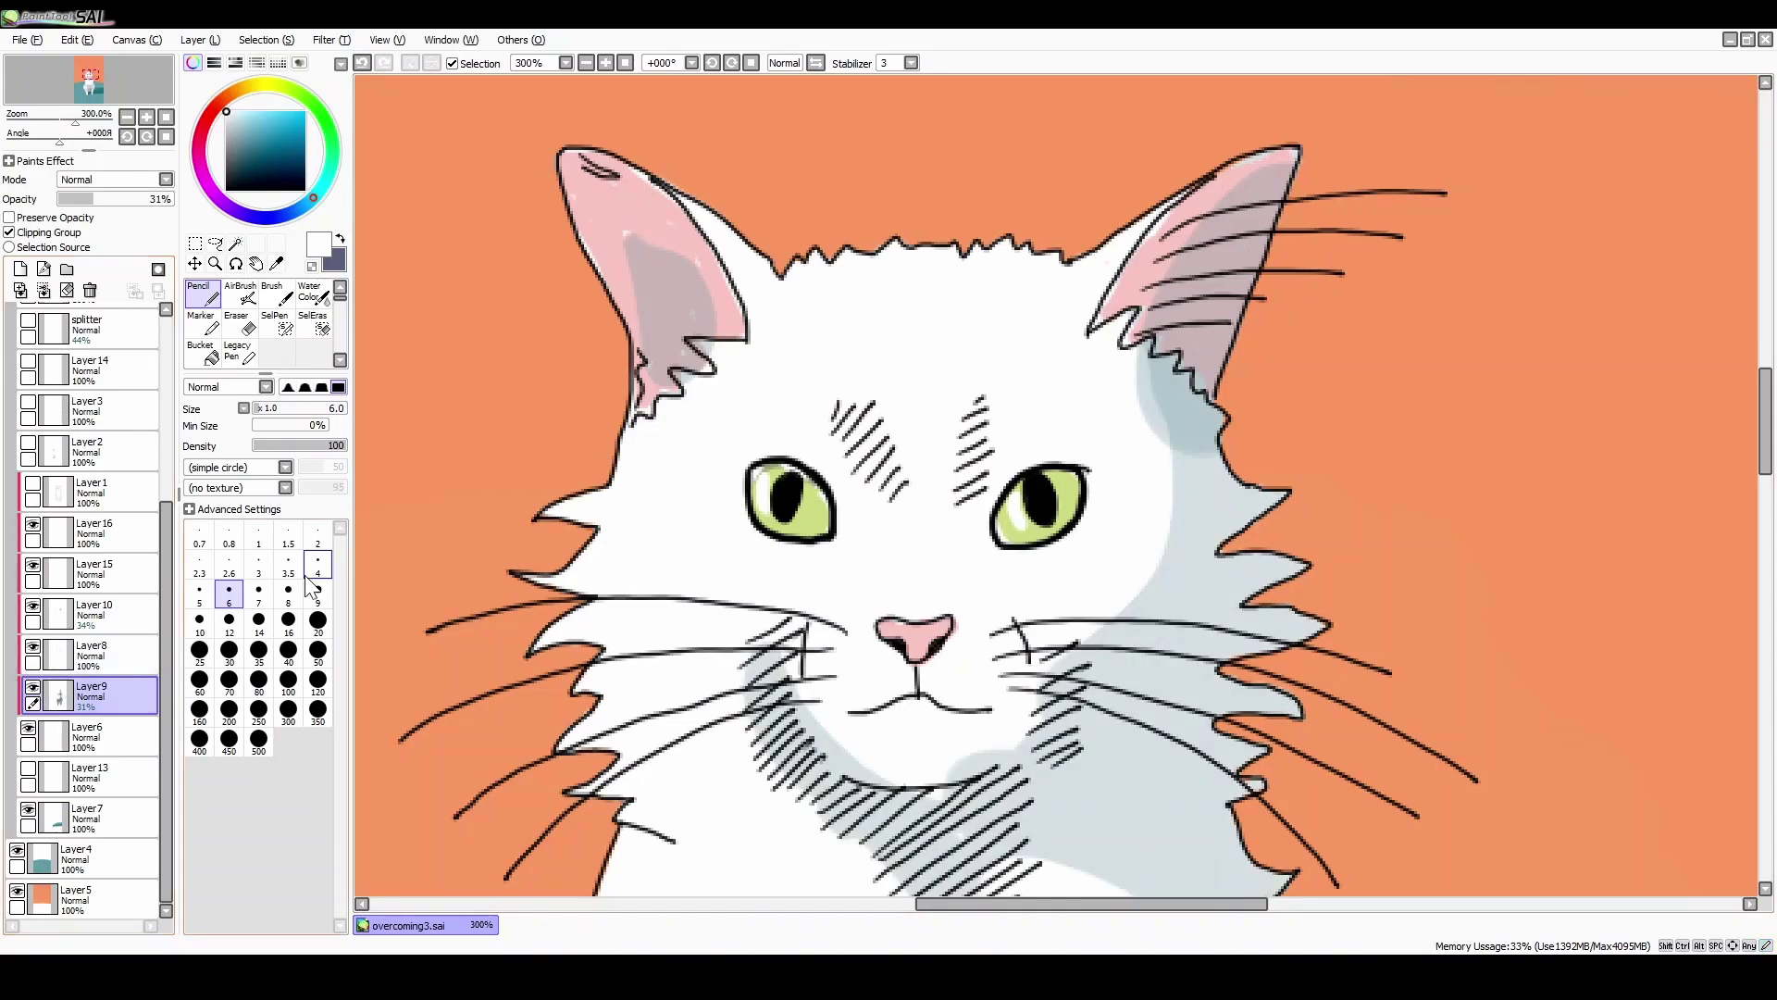
Step: Fill the gaps in the fur shadow under the chin and along the chest's right edge on Layer9 with the 13 px Pencil
{"action": "scroll", "coordinate": [1281, 563], "scroll_direction": "down", "scroll_amount": 4}
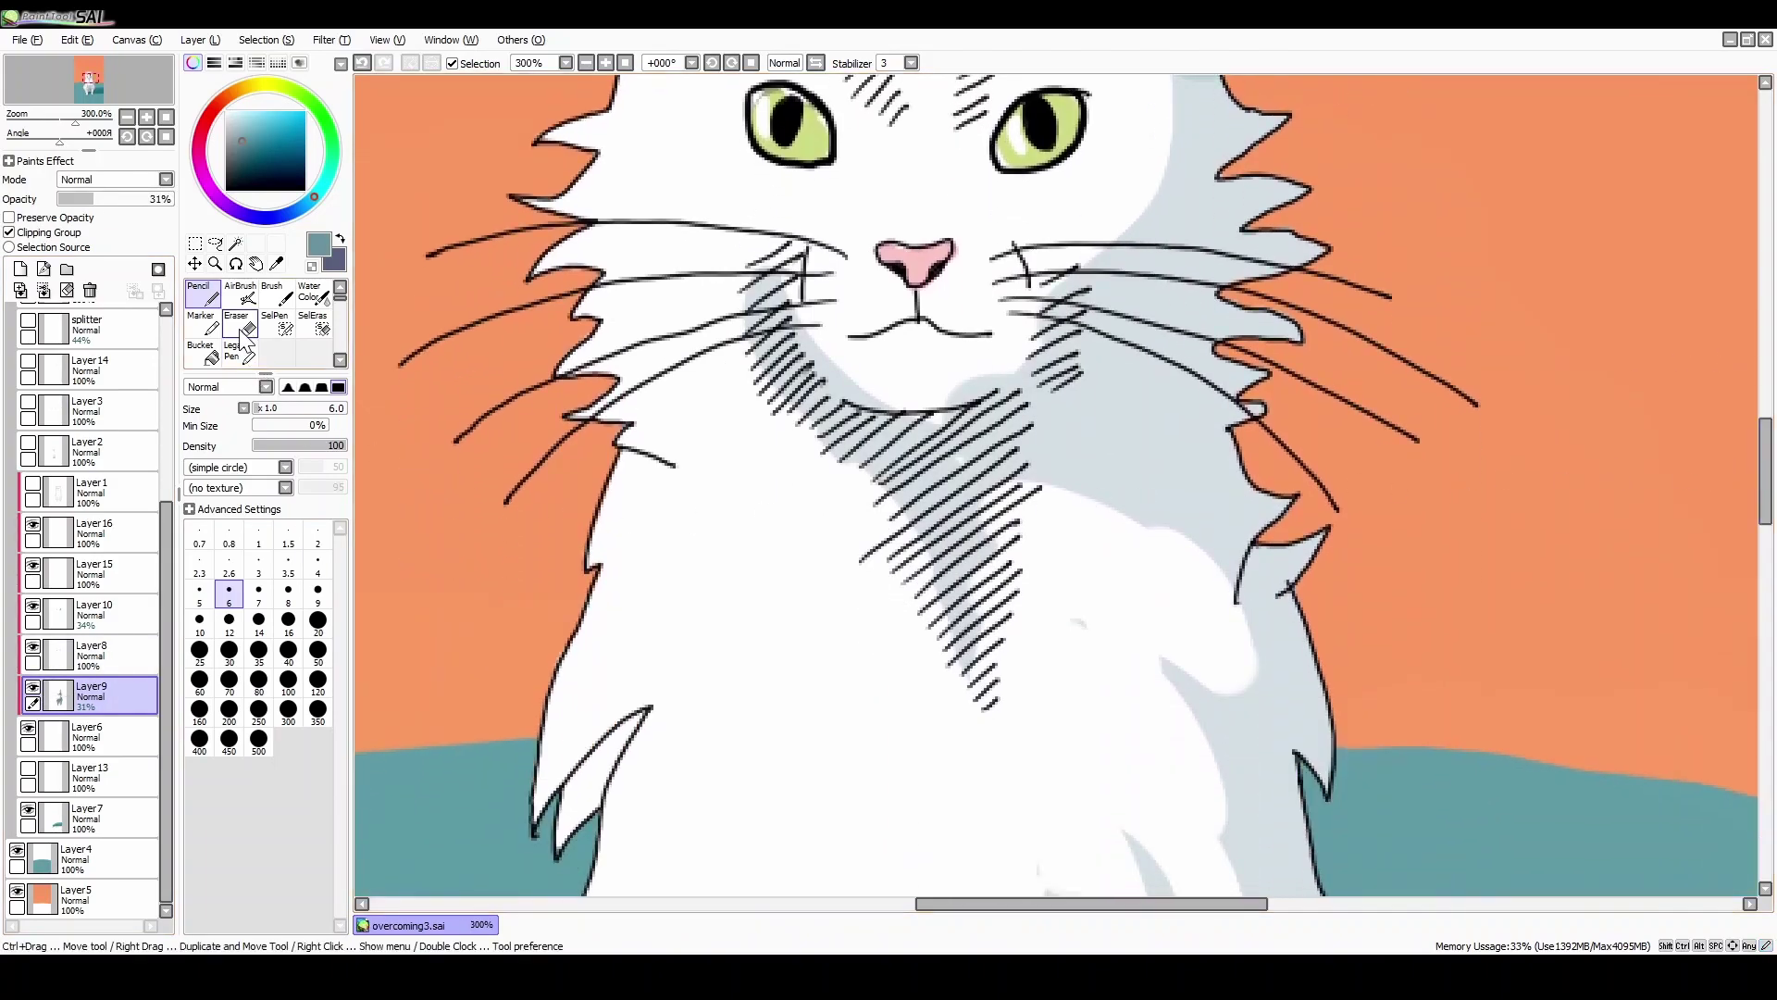
{"action": "left_click", "coordinate": [265, 408]}
{"action": "mouse_move", "coordinate": [879, 401]}
{"action": "left_mouse_down"}
{"action": "mouse_move", "coordinate": [1015, 342]}
{"action": "mouse_move", "coordinate": [1039, 349]}
{"action": "left_mouse_up"}
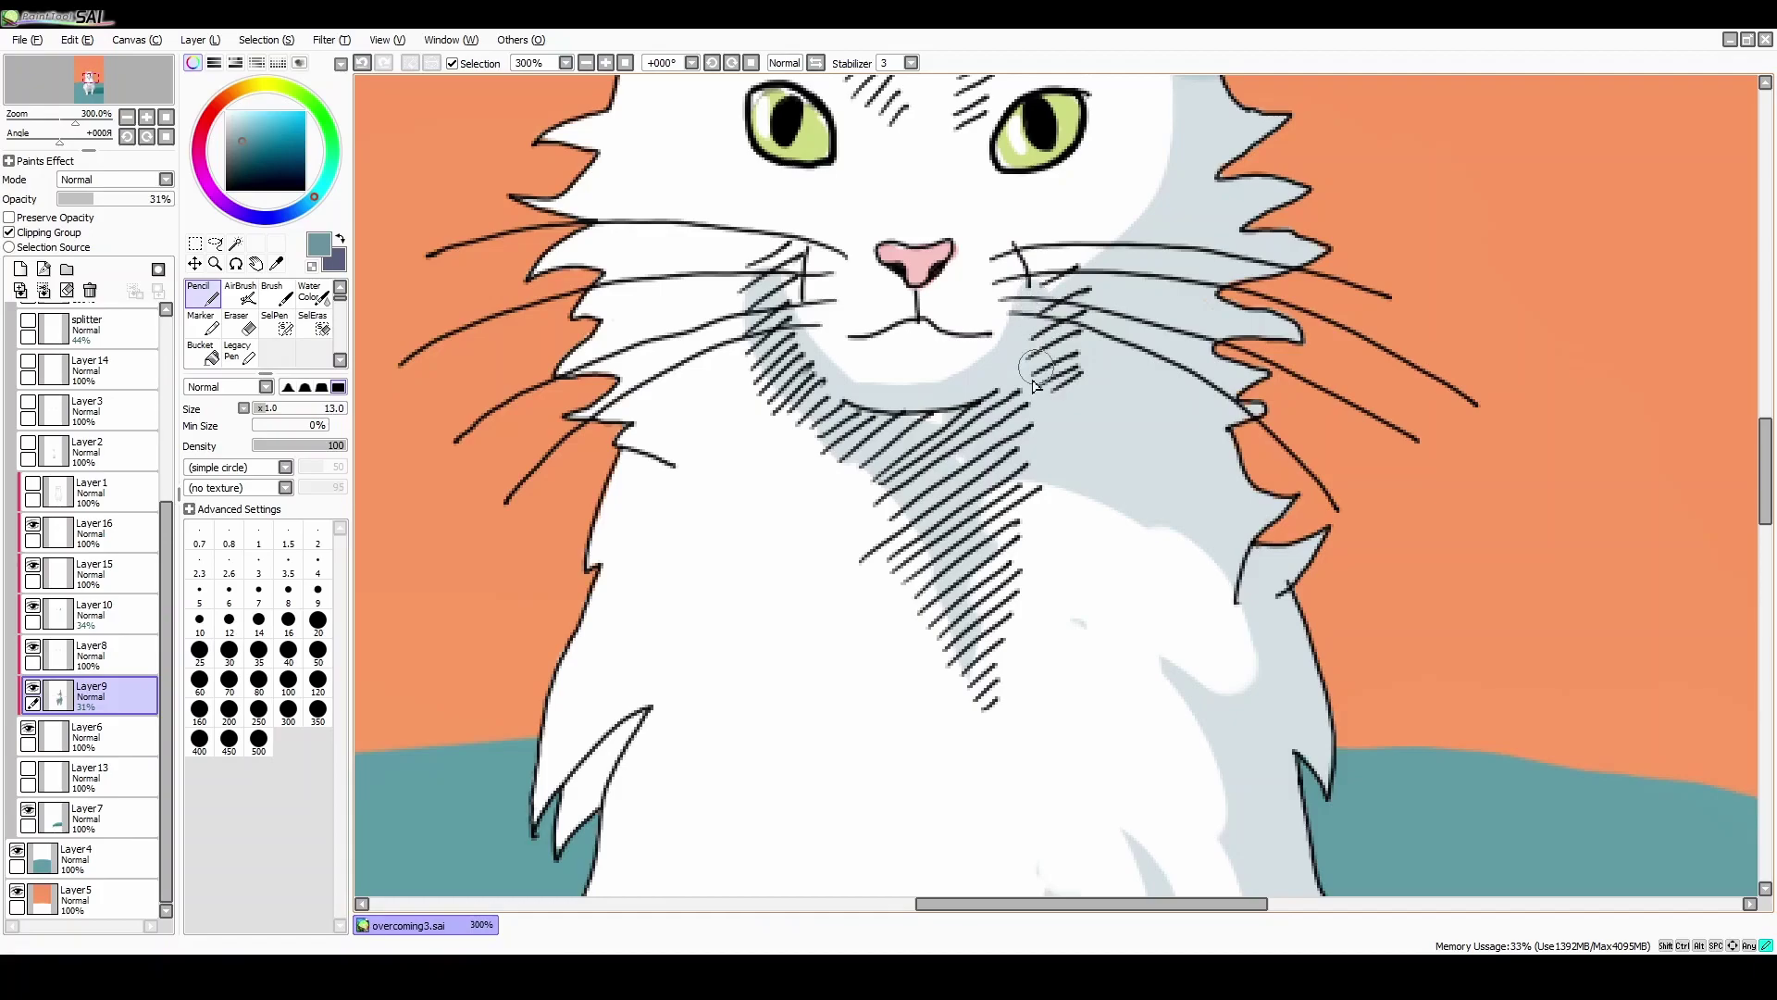
{"action": "key", "text": "e"}
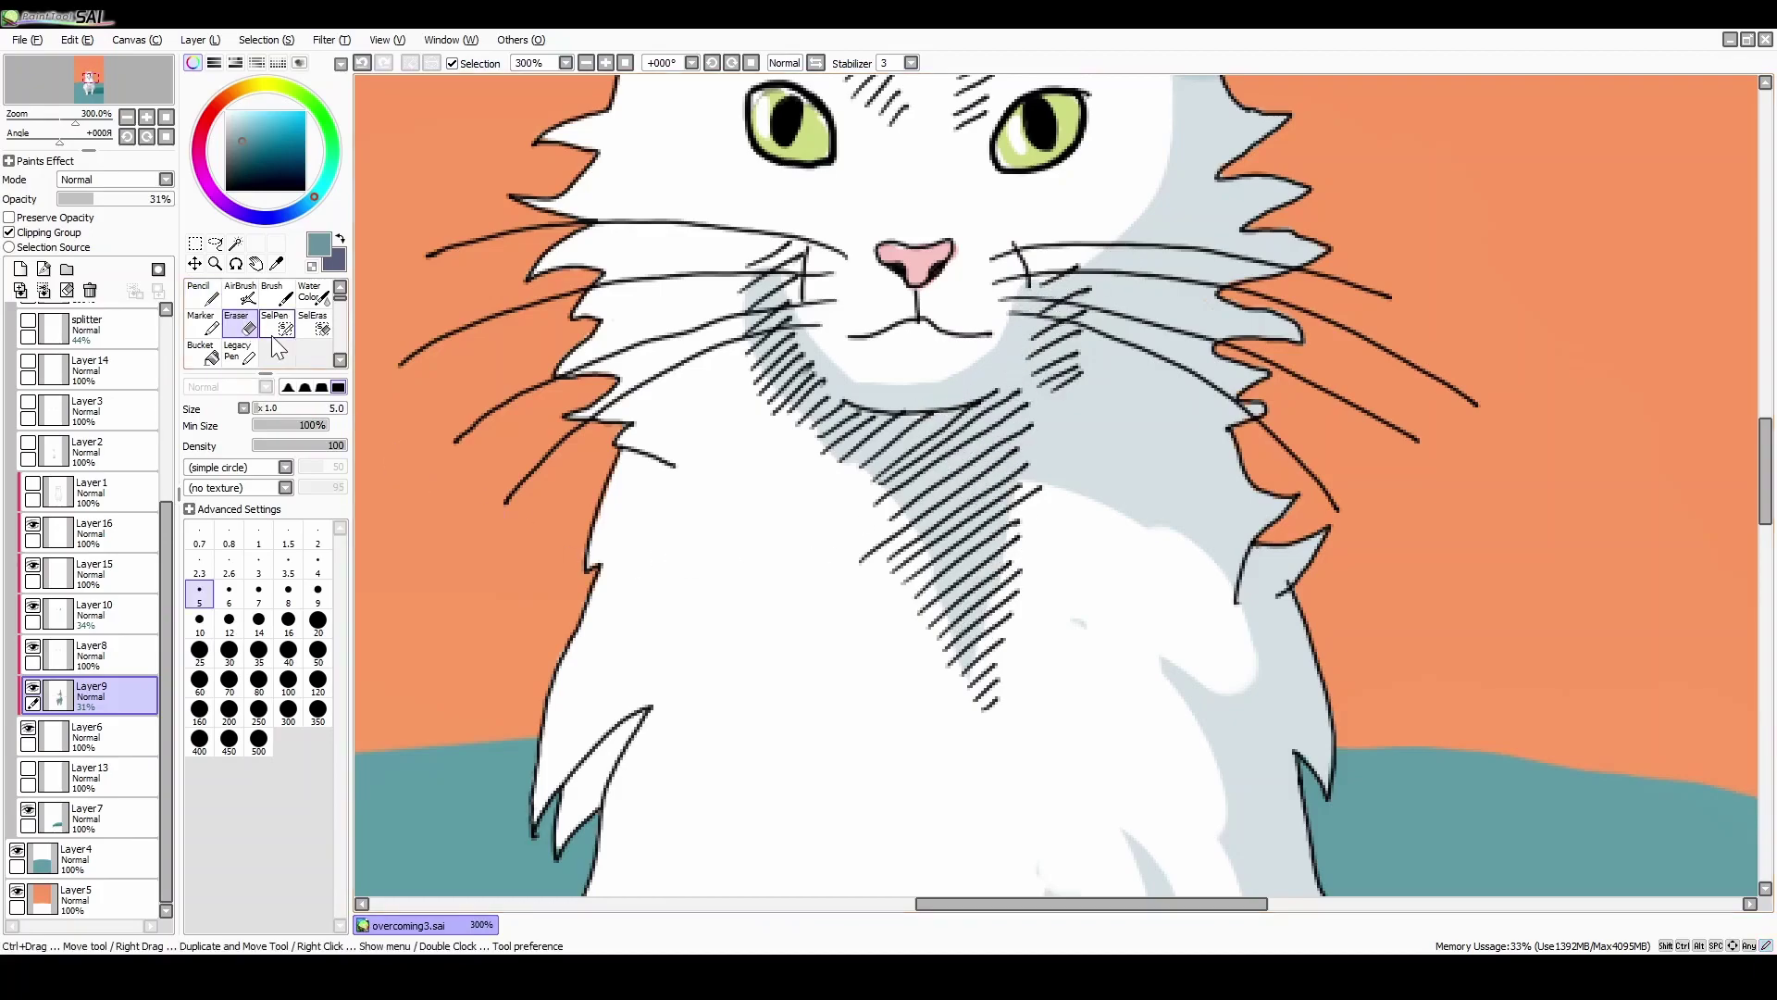
{"action": "key", "text": "n"}
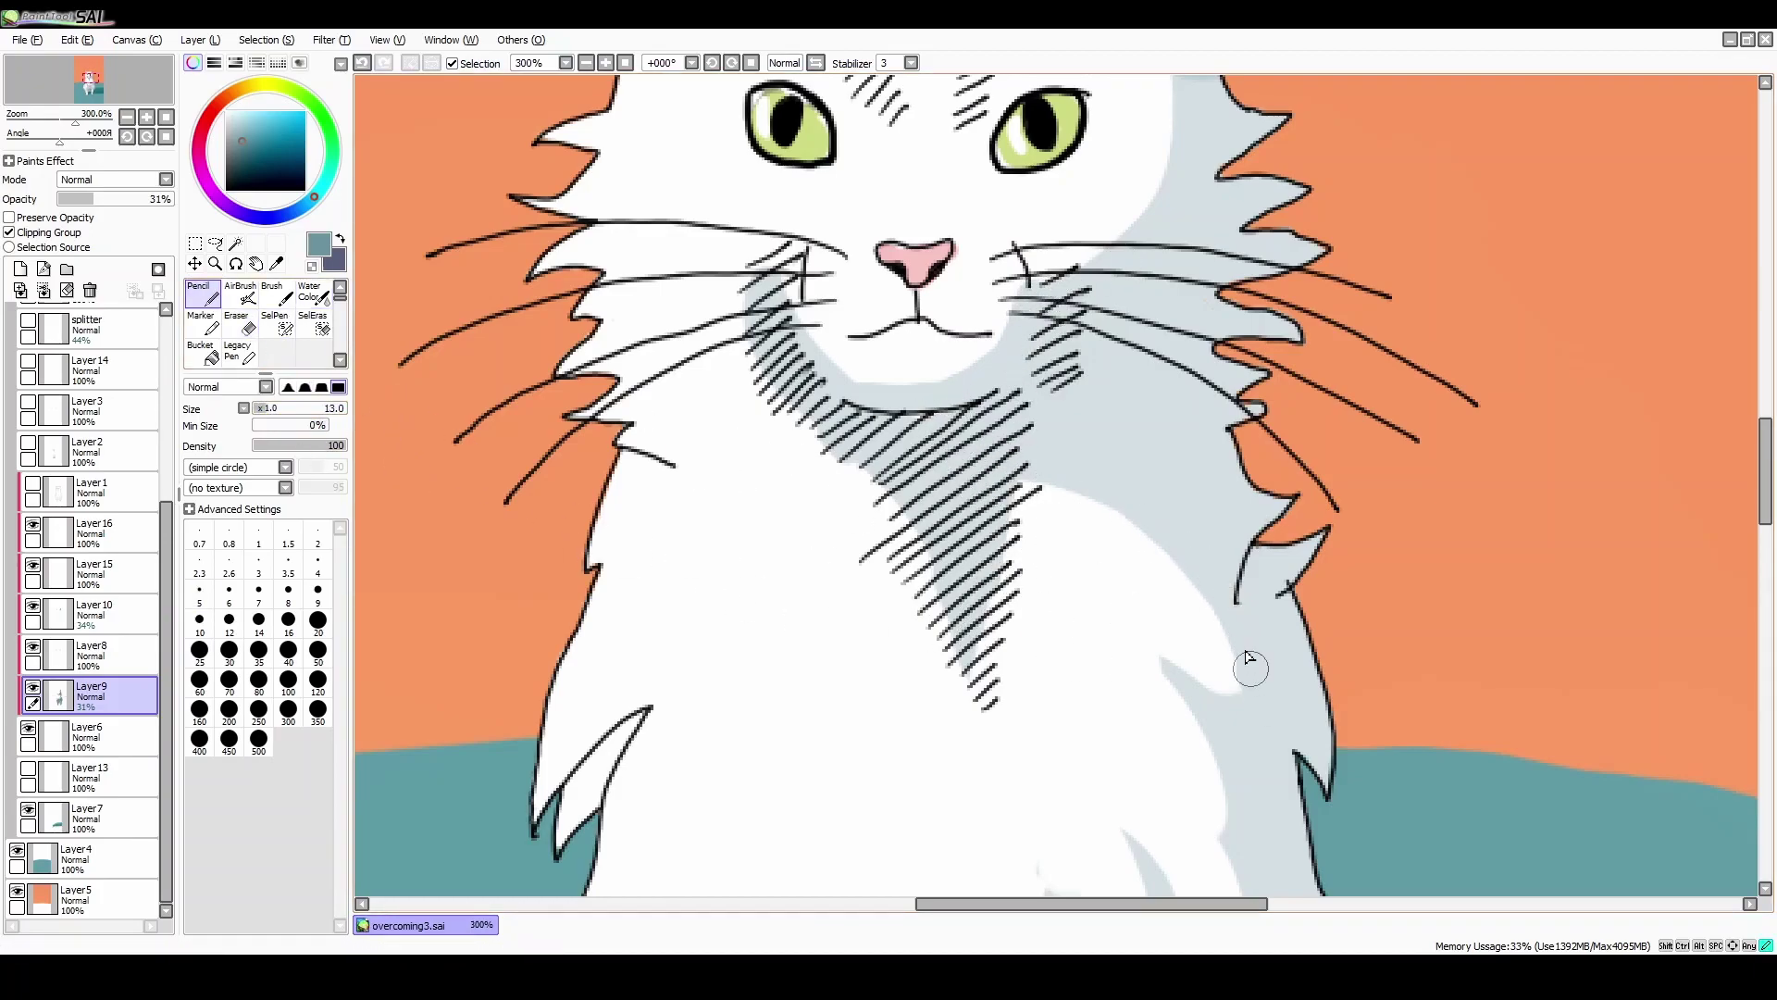
Step: Sharpen the shadow tufts on the lower chest, painting with the 13 px Pencil and trimming their edges with the 18 px Eraser
{"action": "scroll", "coordinate": [1728, 442], "scroll_direction": "down", "scroll_amount": 5}
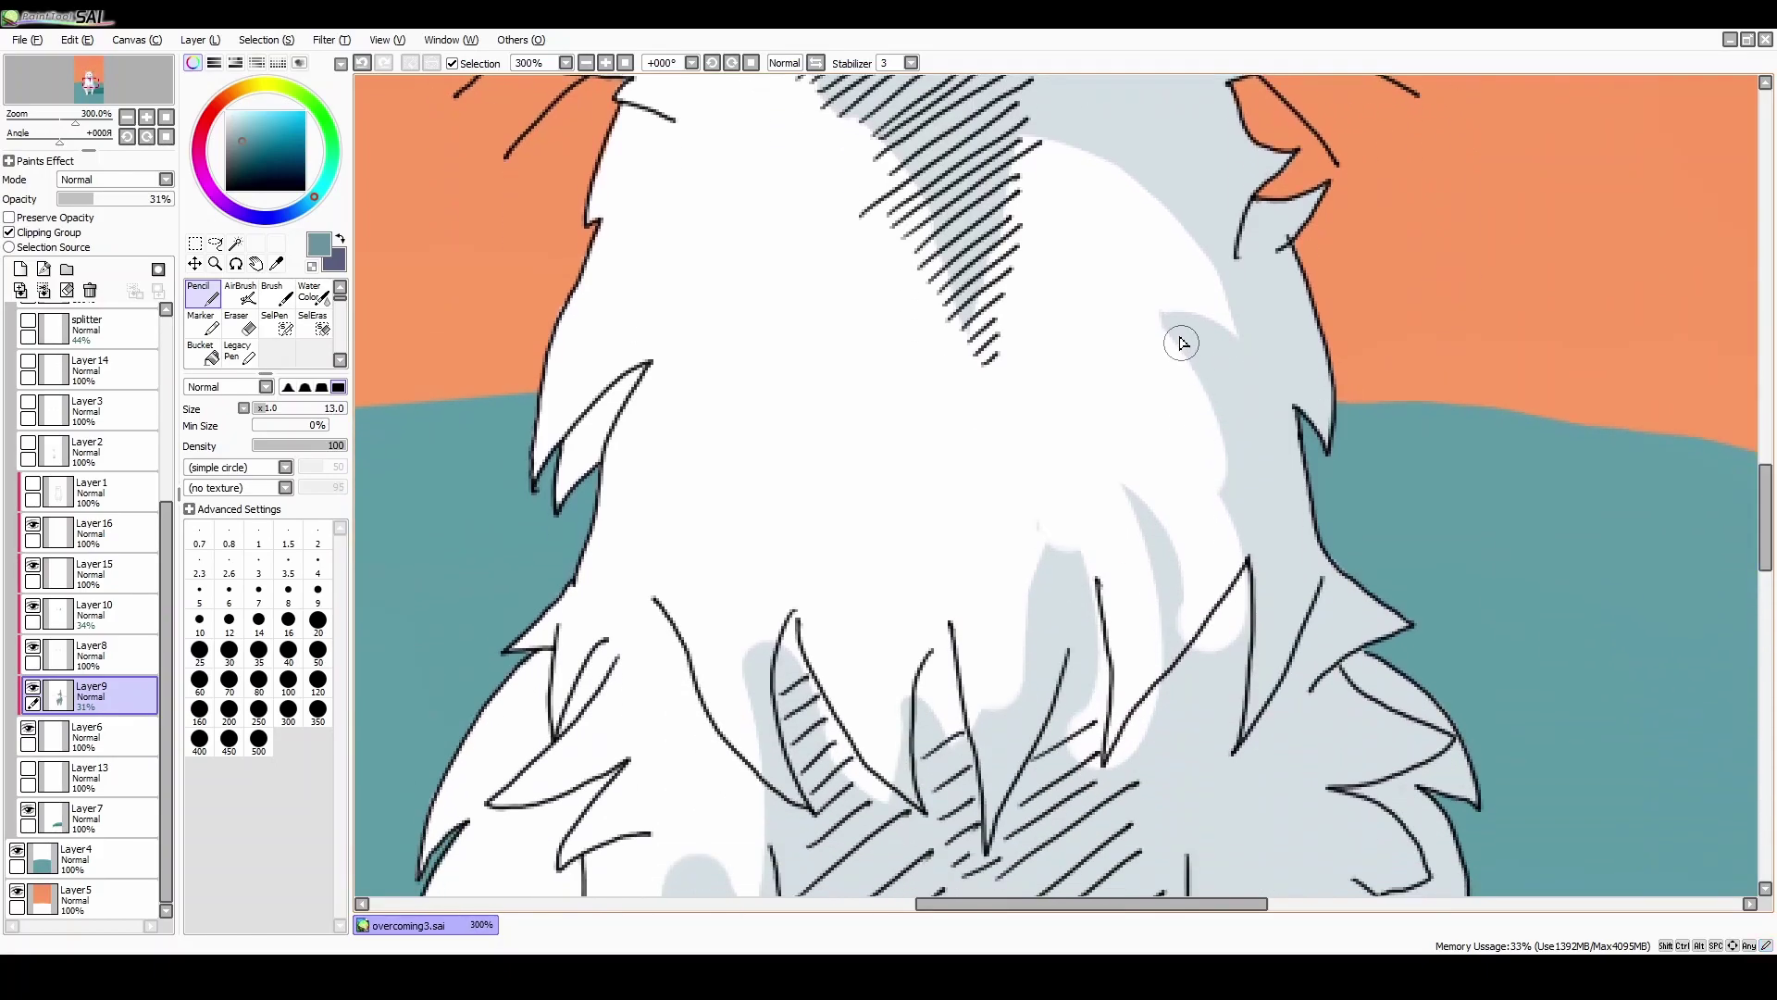
{"action": "mouse_move", "coordinate": [1048, 559]}
{"action": "left_mouse_down"}
{"action": "mouse_move", "coordinate": [1083, 629]}
{"action": "mouse_move", "coordinate": [1074, 776]}
{"action": "left_mouse_up"}
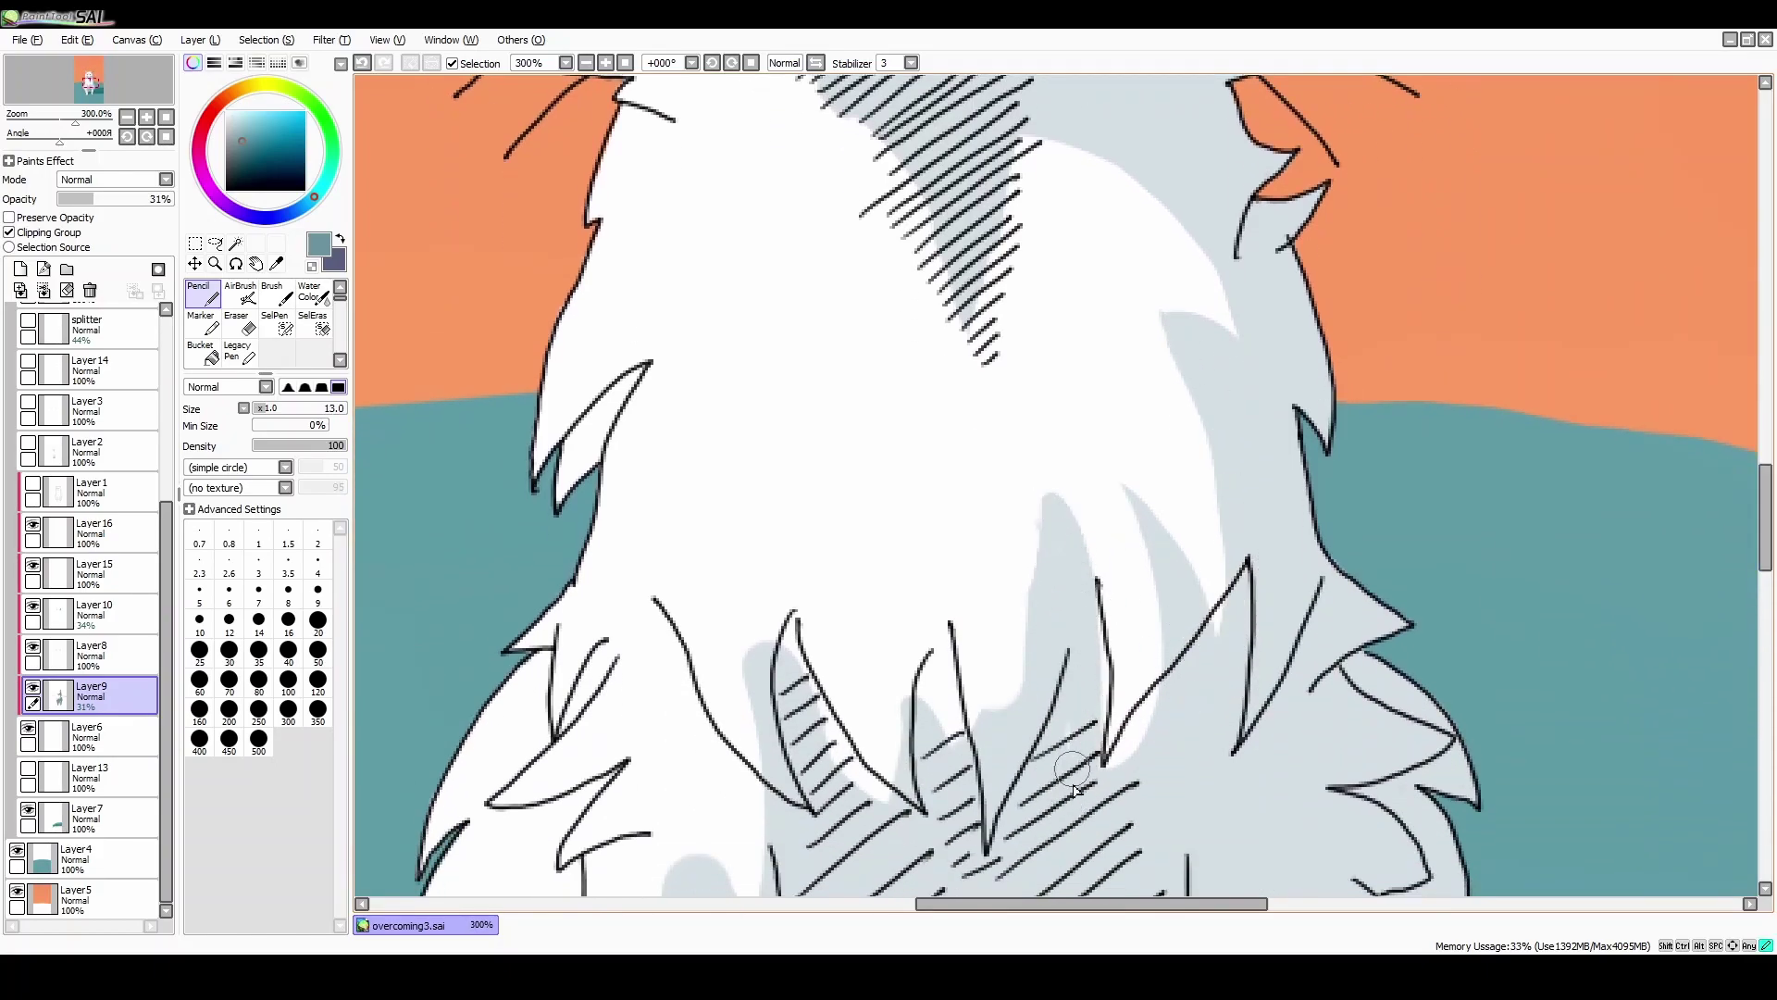
{"action": "mouse_move", "coordinate": [1083, 590]}
{"action": "left_mouse_down"}
{"action": "mouse_move", "coordinate": [1090, 792]}
{"action": "mouse_move", "coordinate": [1182, 683]}
{"action": "left_mouse_up"}
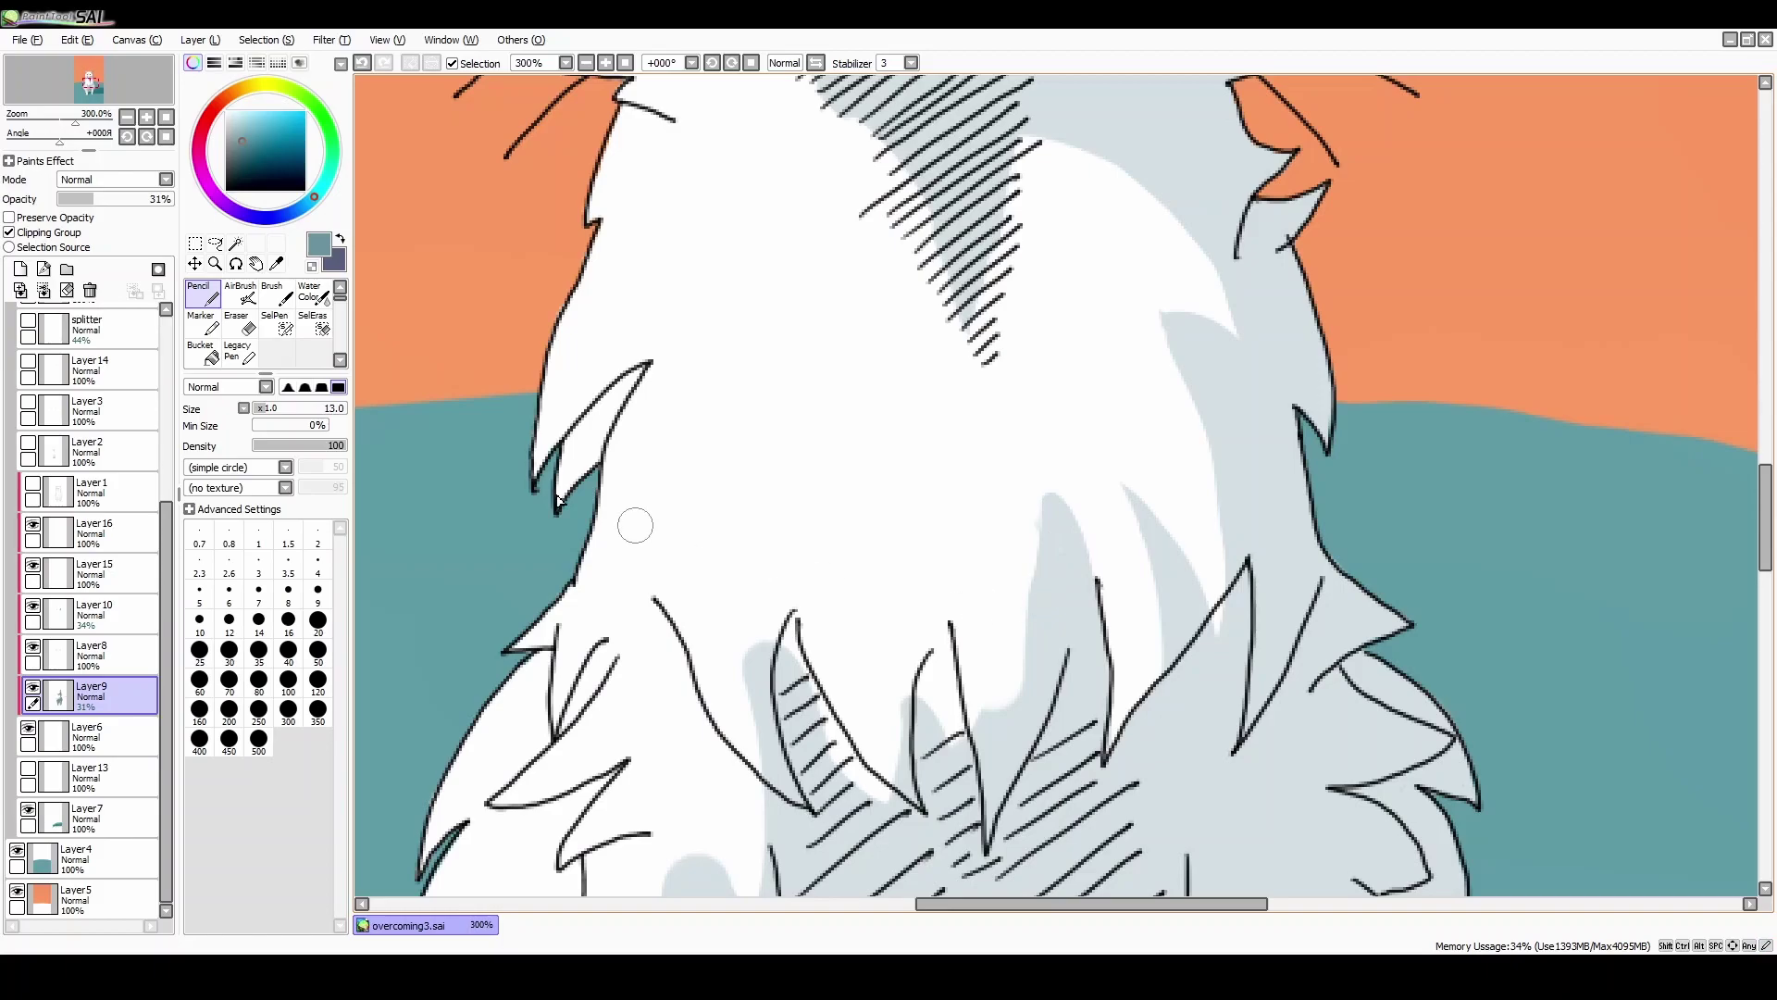
{"action": "key", "text": "e"}
{"action": "mouse_move", "coordinate": [1064, 520]}
{"action": "left_mouse_down"}
{"action": "mouse_move", "coordinate": [987, 702]}
{"action": "mouse_move", "coordinate": [930, 662]}
{"action": "left_mouse_up"}
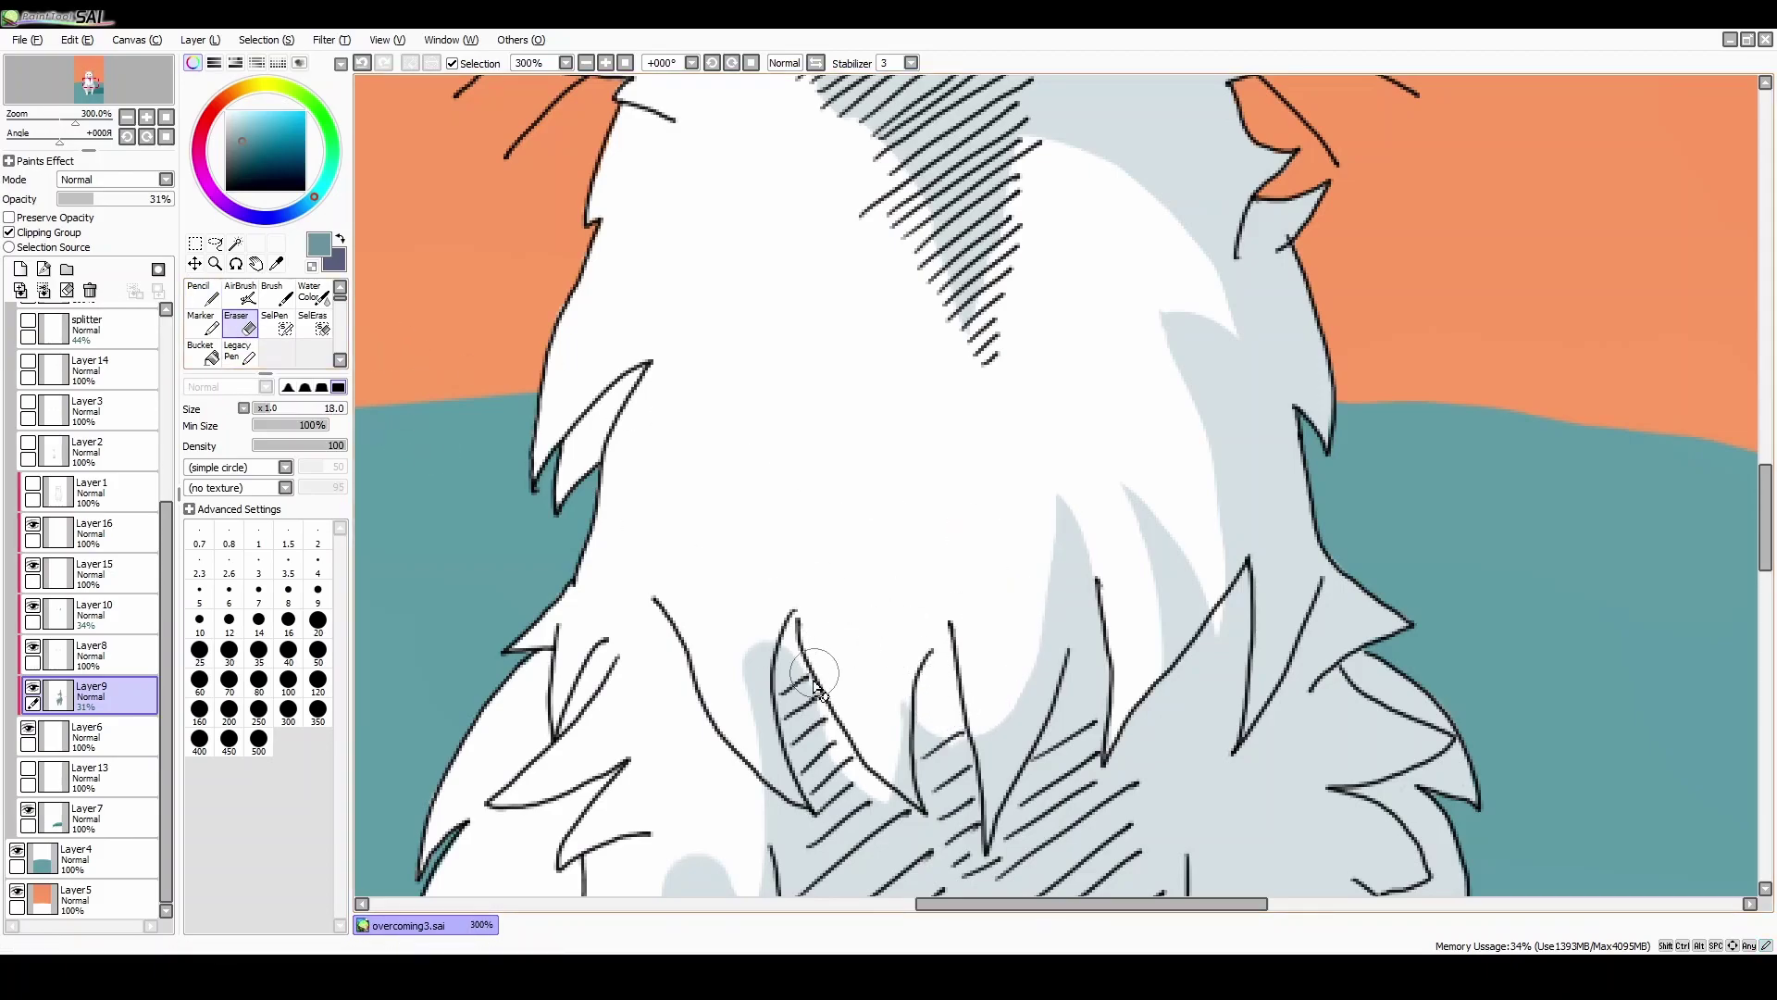
Step: Refine the front leg shadows, trimming the left leg's with the 18 px Eraser and extending the right leg's with the 13 px Pencil
{"action": "scroll", "coordinate": [1674, 543], "scroll_direction": "down", "scroll_amount": 5}
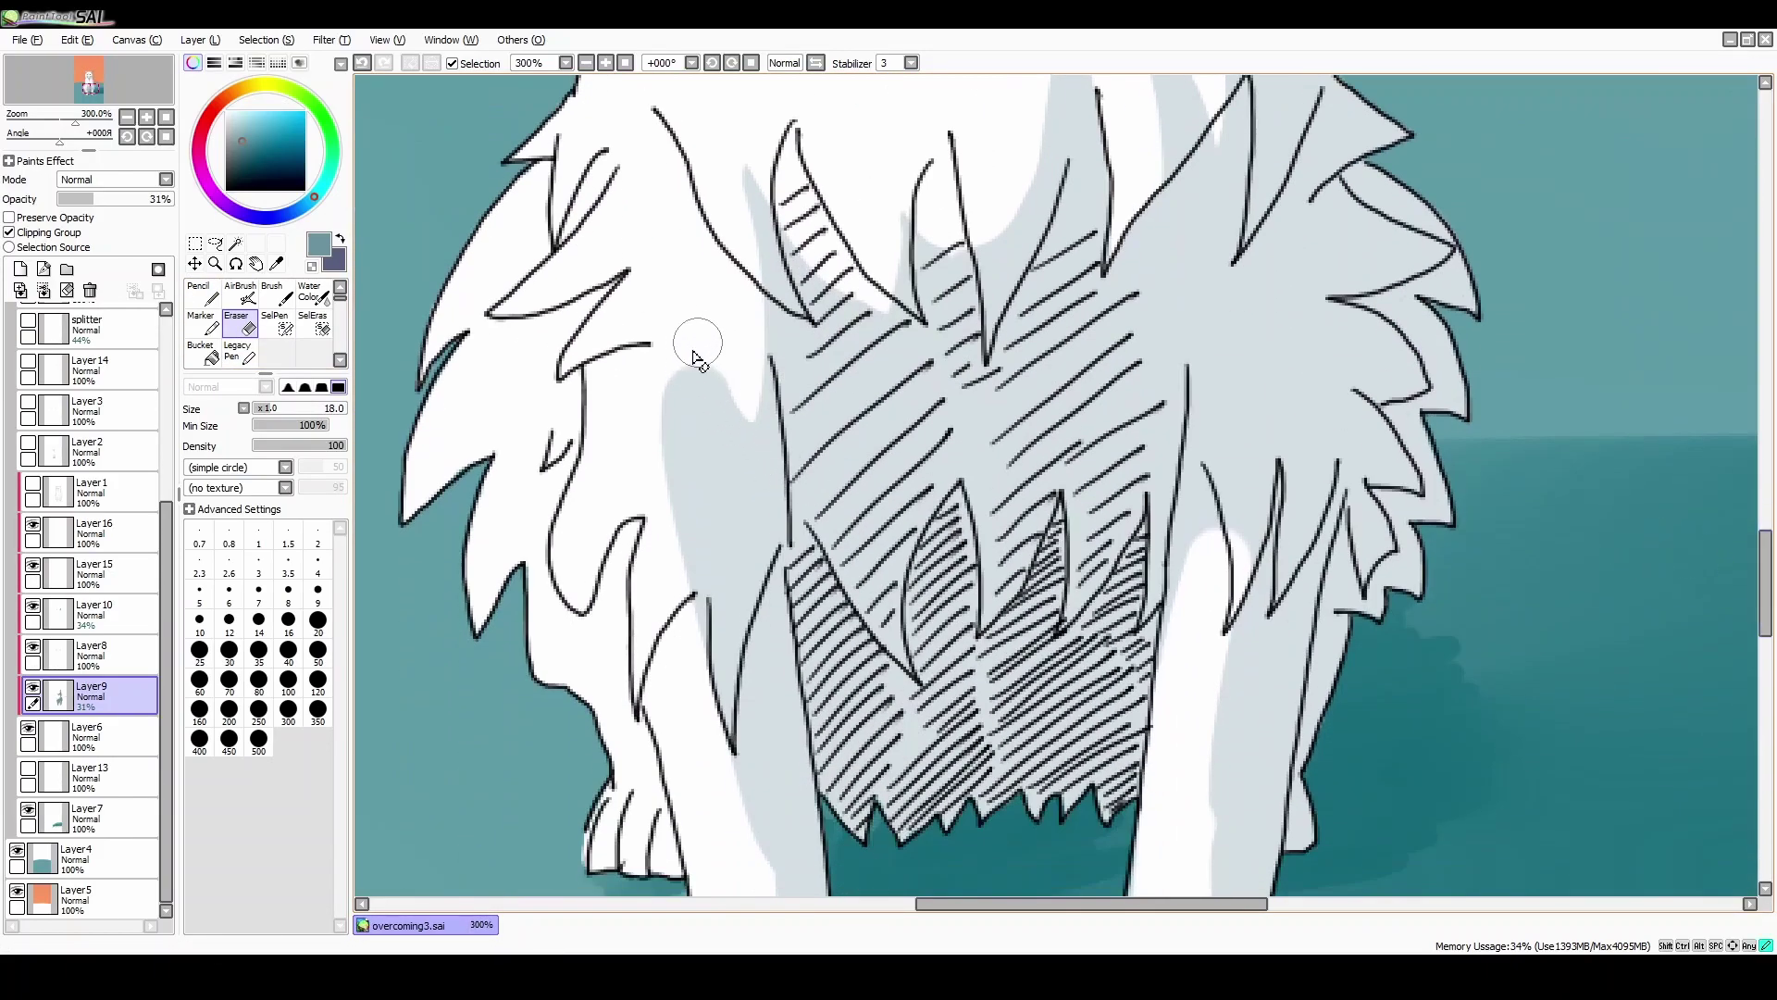
{"action": "scroll", "coordinate": [1403, 500], "scroll_direction": "down", "scroll_amount": 3}
{"action": "key", "text": "n"}
{"action": "mouse_move", "coordinate": [1224, 190]}
{"action": "left_mouse_down"}
{"action": "mouse_move", "coordinate": [1234, 444]}
{"action": "mouse_move", "coordinate": [1254, 448]}
{"action": "mouse_move", "coordinate": [1220, 514]}
{"action": "mouse_move", "coordinate": [1231, 704]}
{"action": "left_mouse_up"}
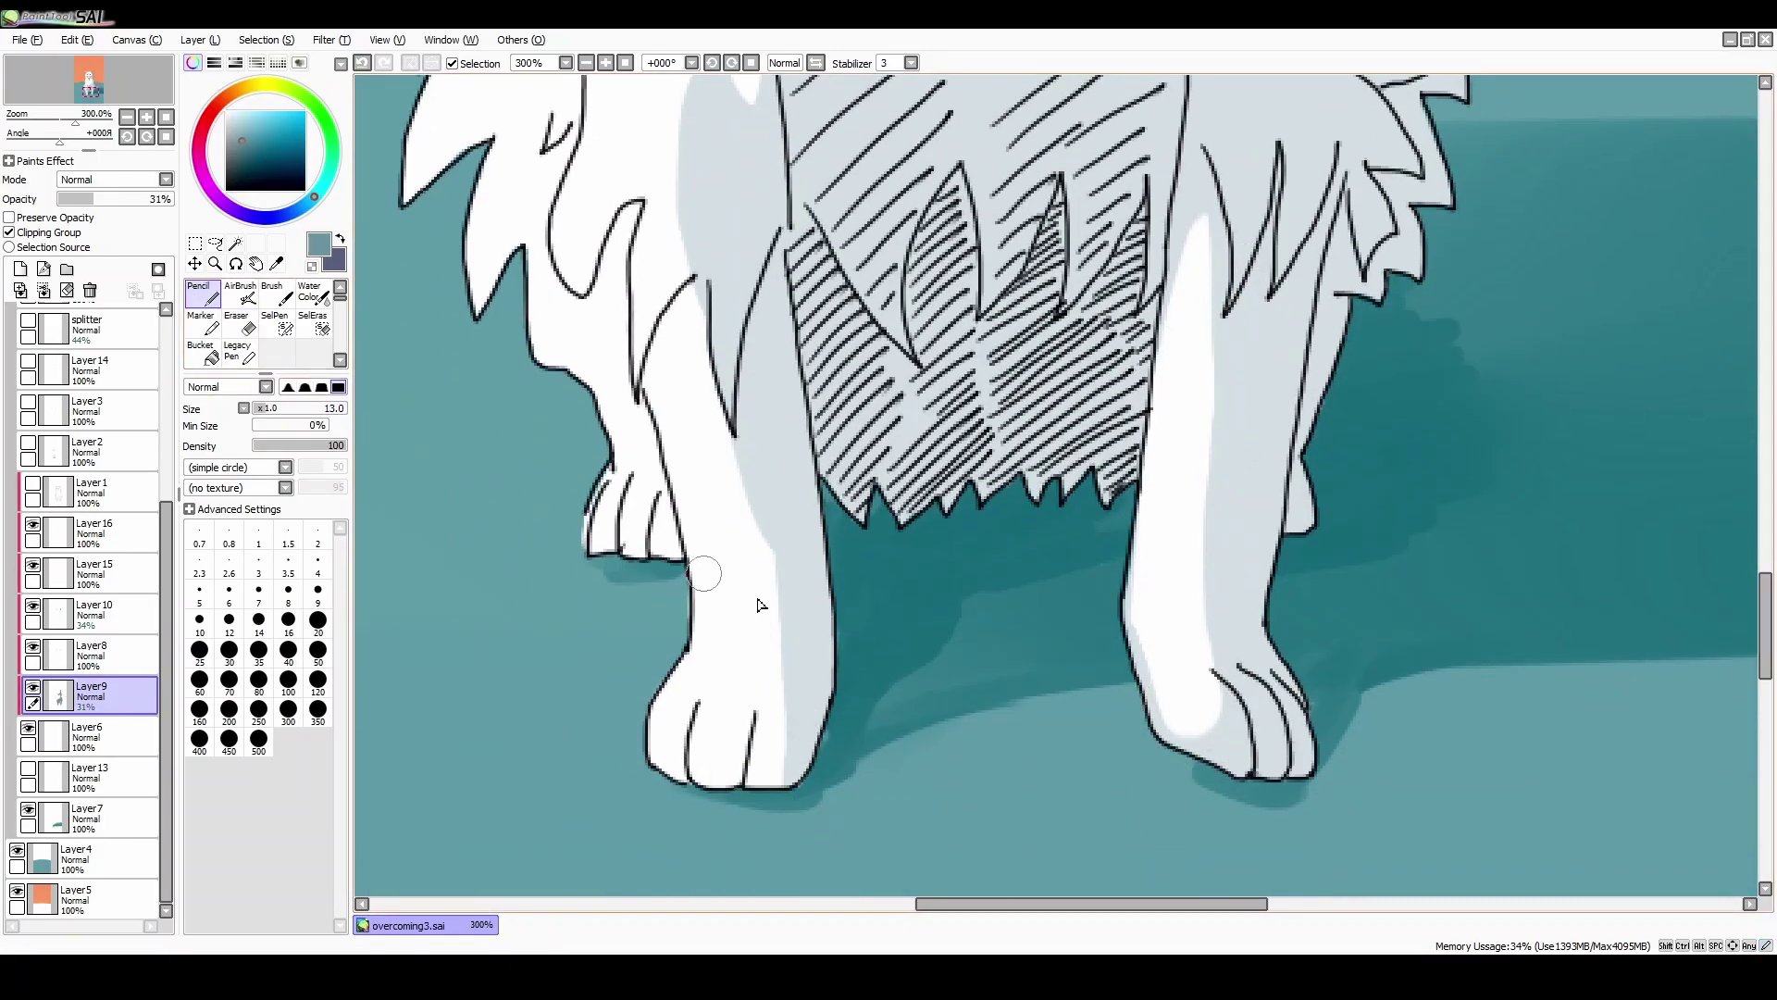
{"action": "scroll", "coordinate": [1104, 463], "scroll_direction": "down", "scroll_amount": 5}
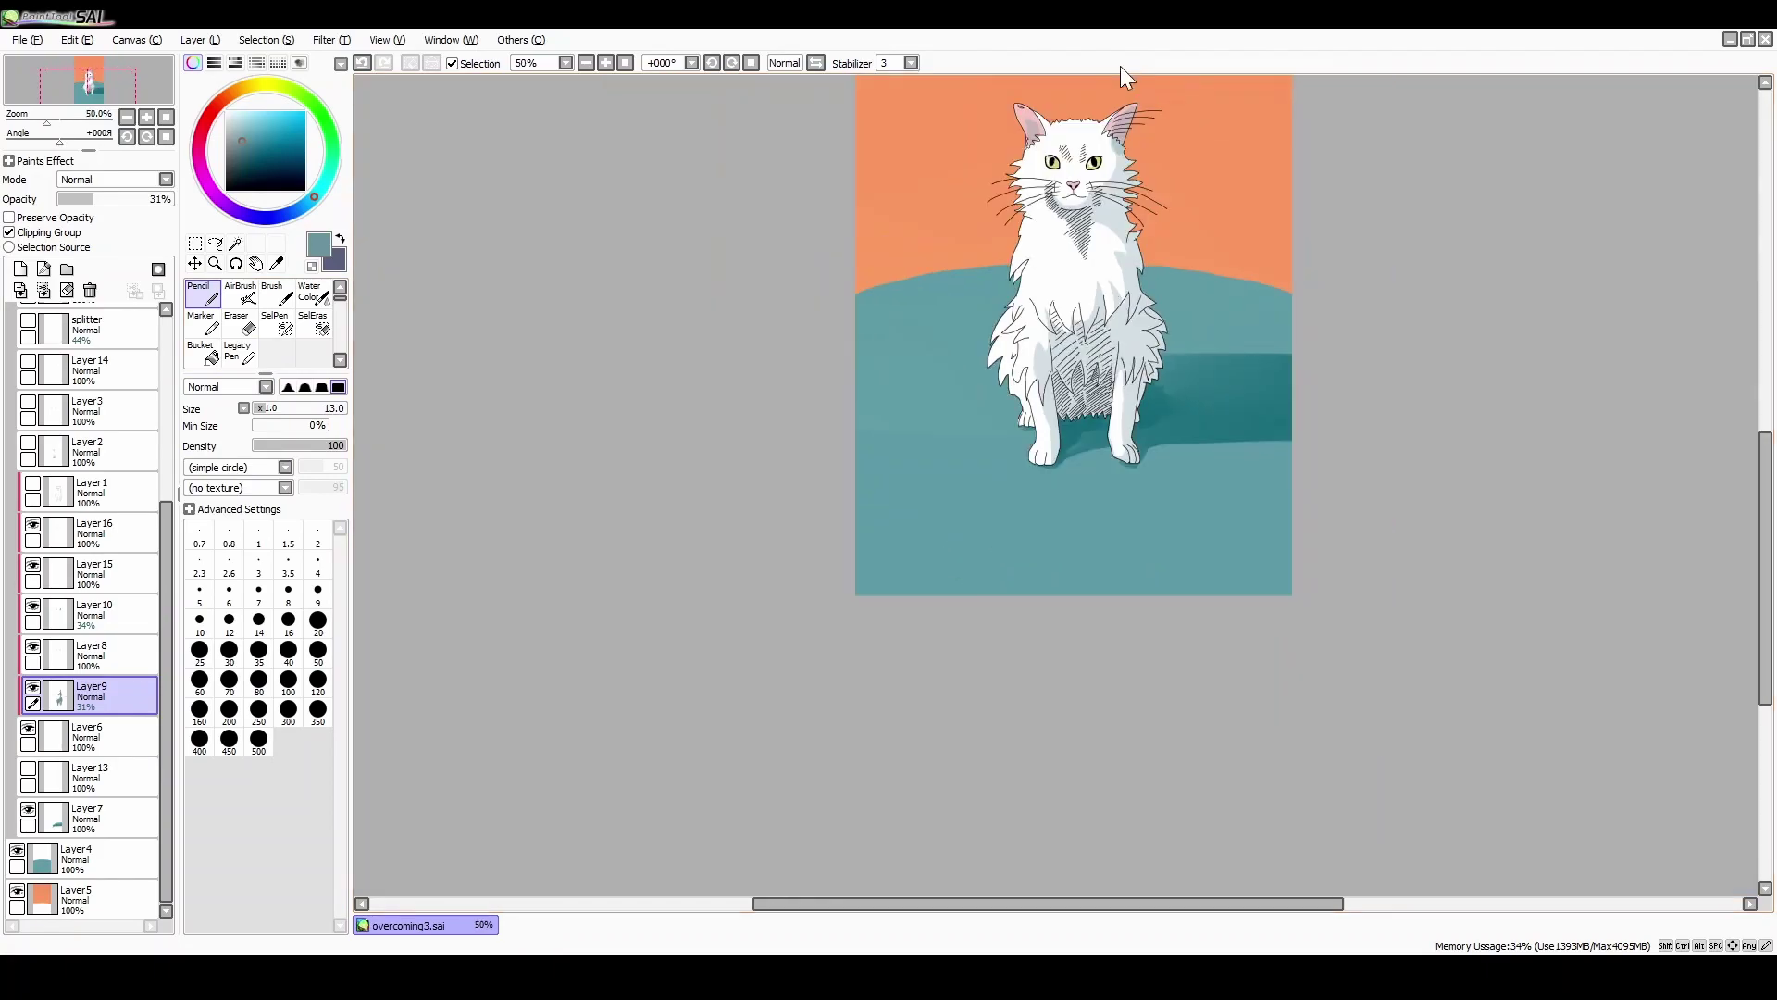
Step: Check and select Layer8, sample the eye green, and fill the gaps in the eye color with the 13 px Pencil
{"action": "scroll", "coordinate": [1122, 72], "scroll_direction": "up", "scroll_amount": 3}
{"action": "left_click", "coordinate": [35, 647]}
{"action": "left_click", "coordinate": [33, 647]}
{"action": "left_click", "coordinate": [55, 656]}
{"action": "scroll", "coordinate": [1044, 199], "scroll_direction": "up", "scroll_amount": 1}
{"action": "scroll", "coordinate": [840, 404], "scroll_direction": "up", "scroll_amount": 3}
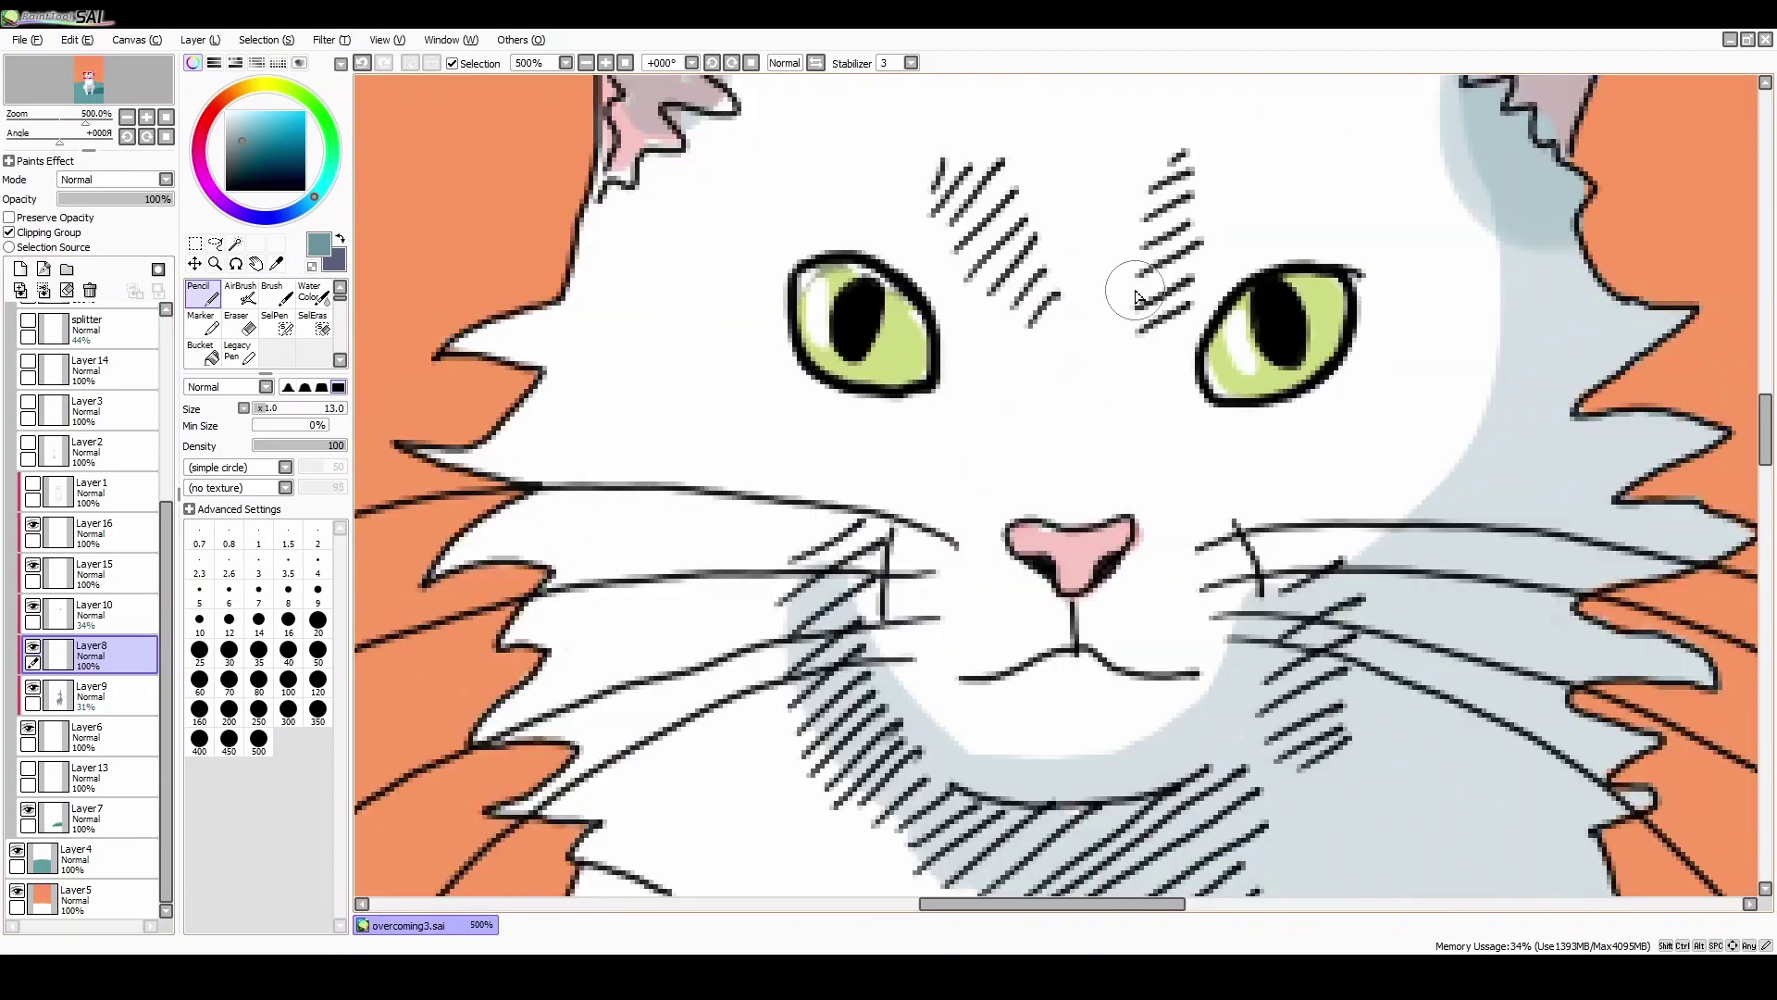
{"action": "left_click", "coordinate": [822, 296], "text": "alt"}
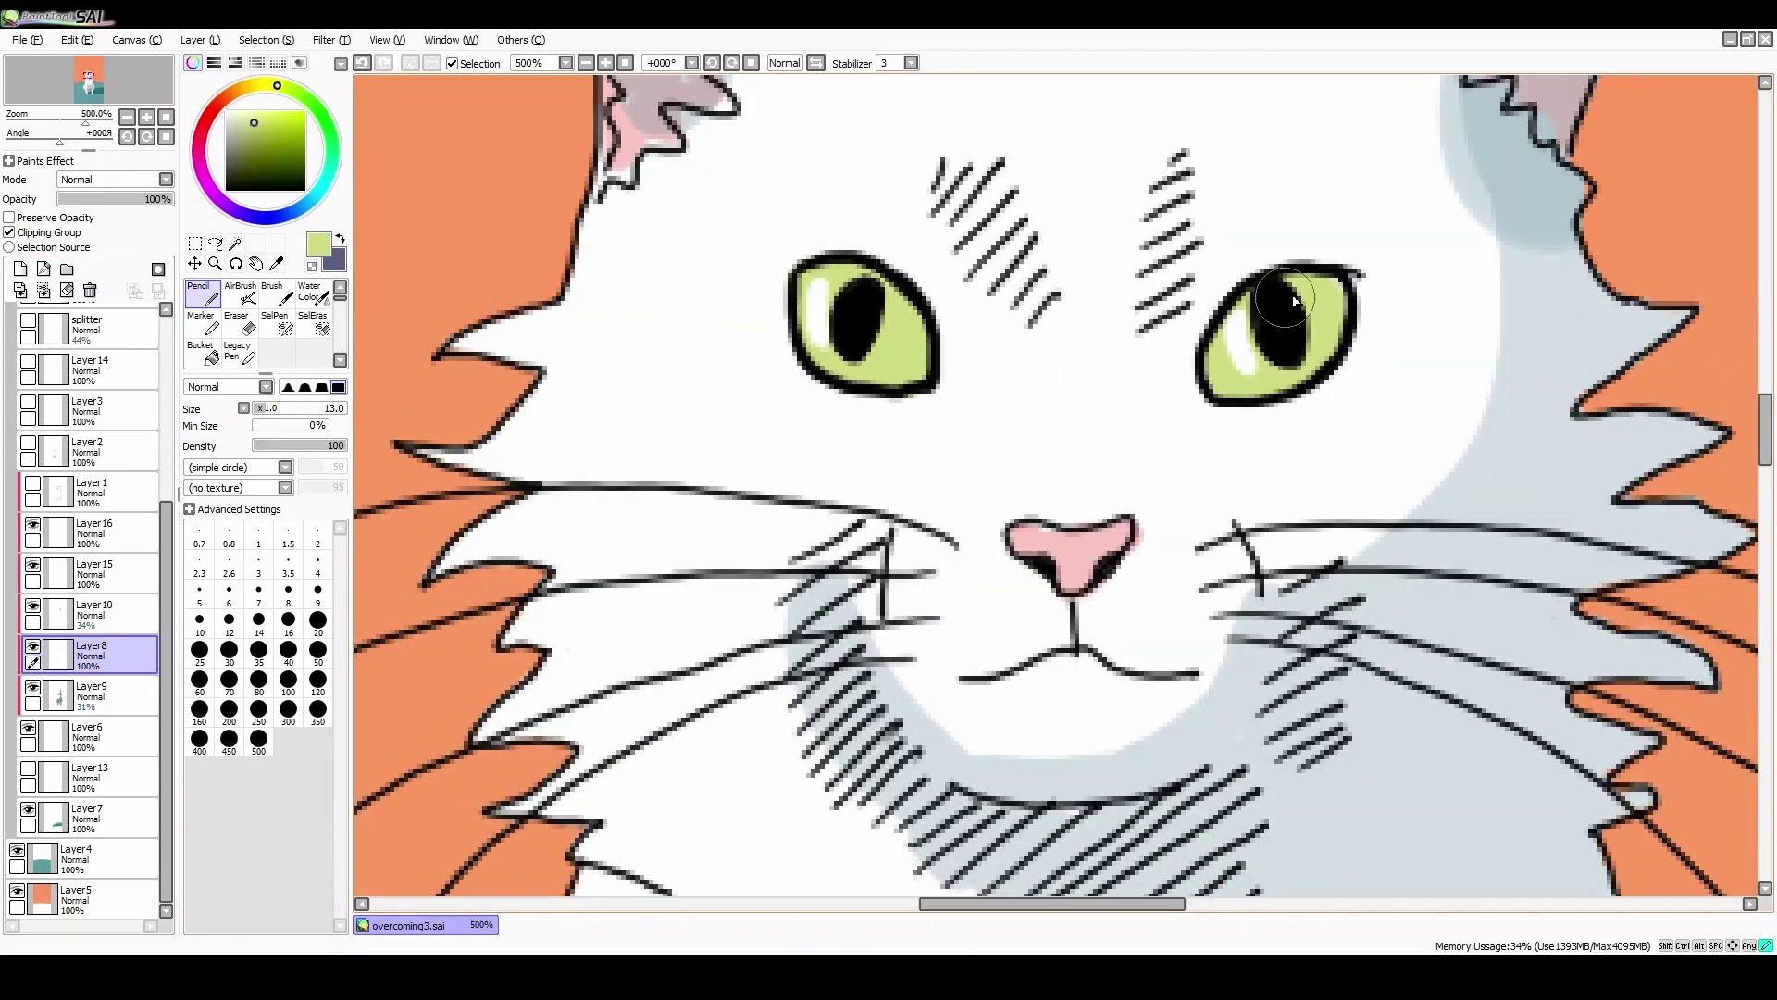
Step: Fill the nose with its sampled pink and clean the color spill around it with the Eraser reduced to 10 px
{"action": "left_click", "coordinate": [1046, 545], "text": "alt"}
{"action": "key", "text": "e"}
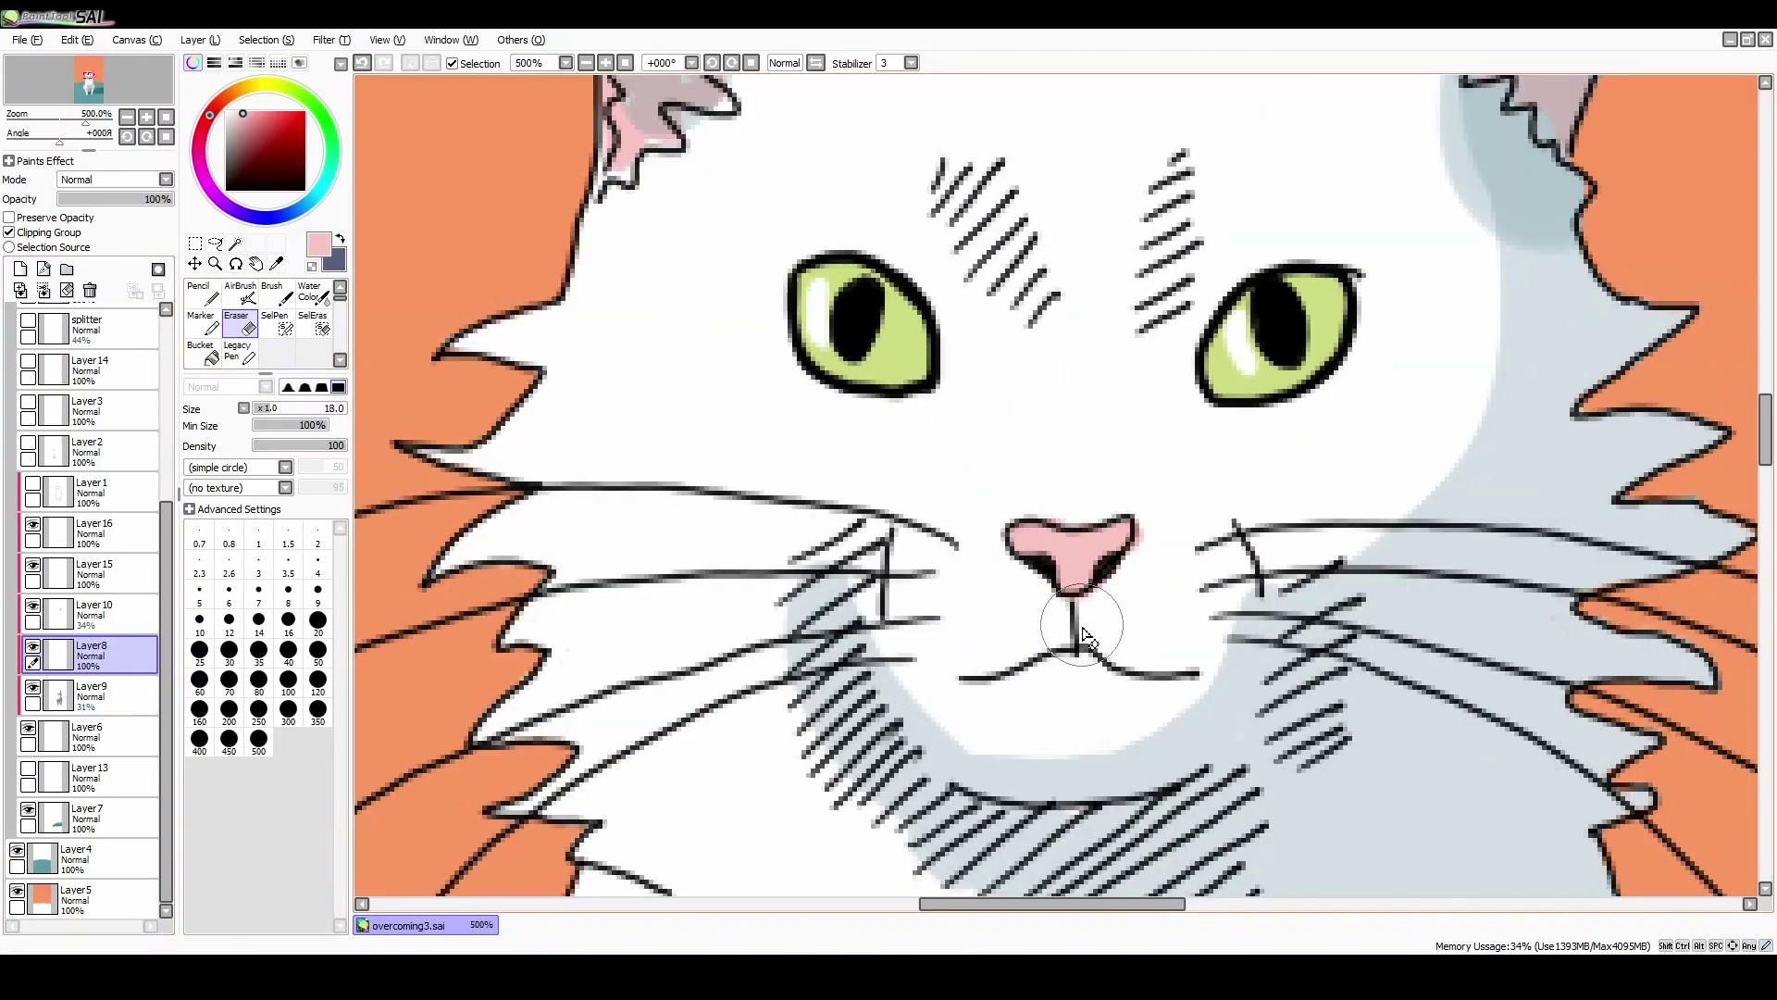
{"action": "key", "text": "ctrl+z"}
{"action": "key", "text": "bracketleft"}
{"action": "key", "text": "bracketleft"}
{"action": "key", "text": "bracketleft"}
{"action": "key", "text": "bracketleft"}
{"action": "left_click_drag", "start_coordinate": [1157, 524], "coordinate": [1131, 589]}
Step: Fill the white gaps inside both ears with pink on Layer8, using the 13 px Pencil
{"action": "left_click_drag", "start_coordinate": [1769, 425], "coordinate": [1769, 384]}
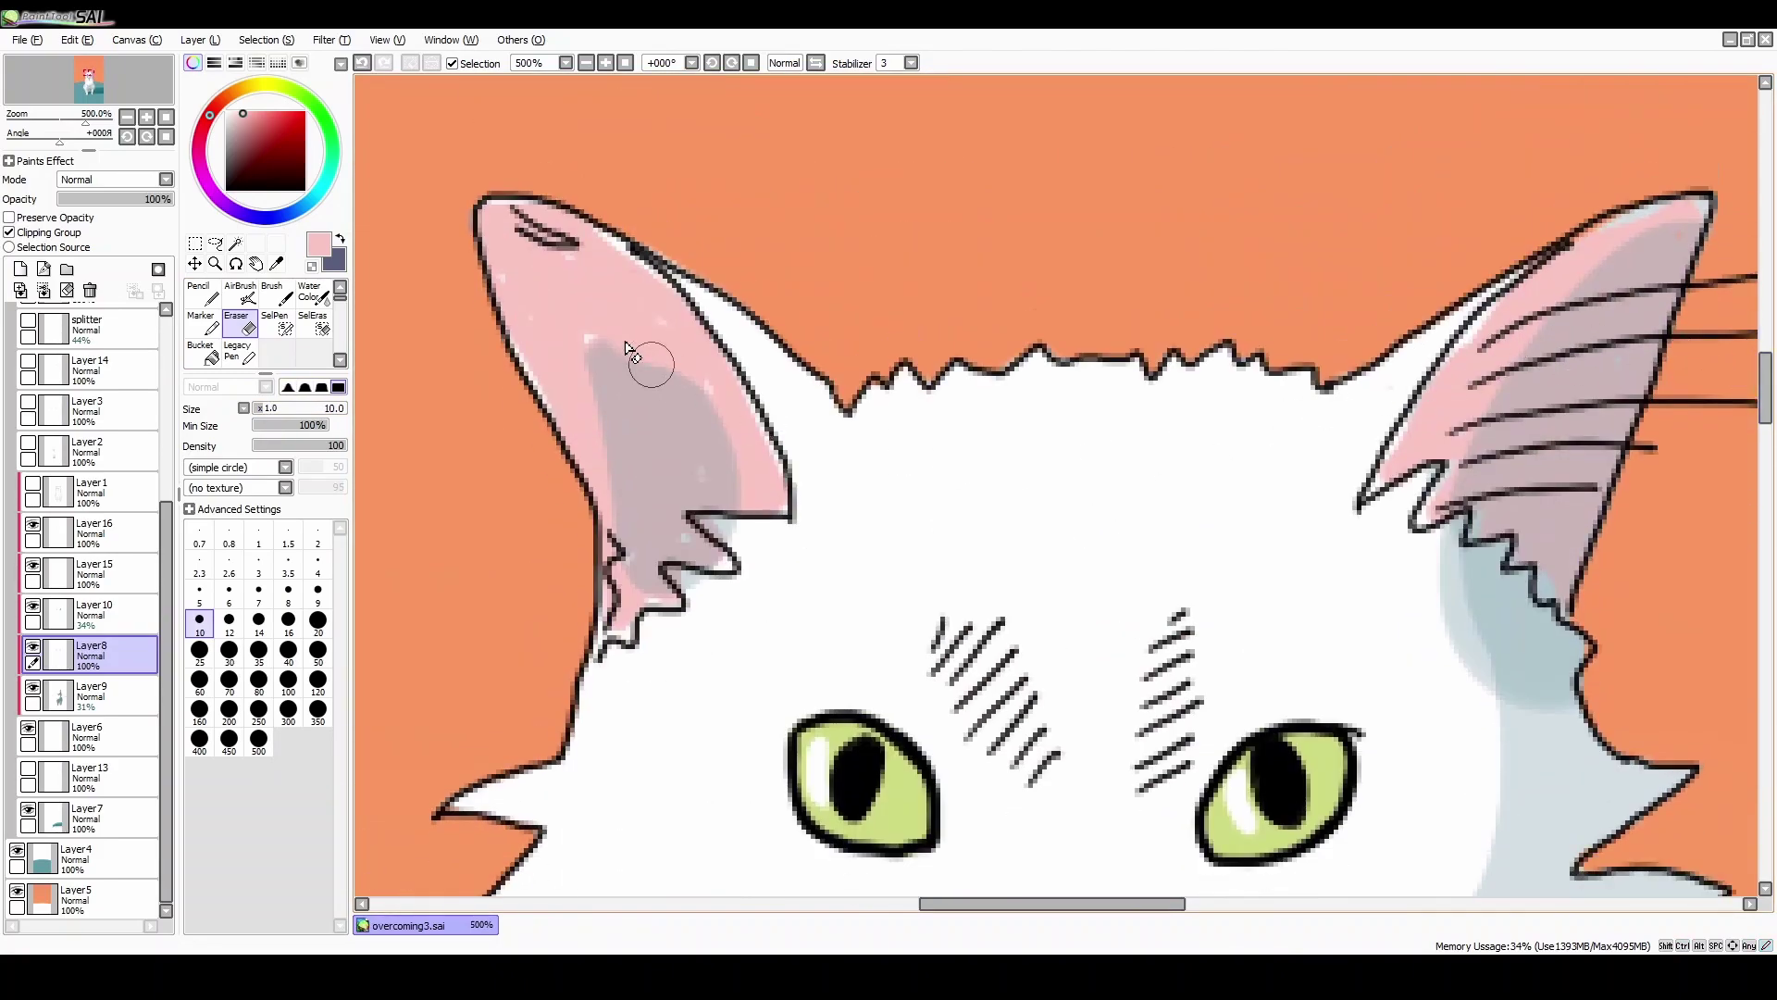
{"action": "left_click", "coordinate": [205, 295]}
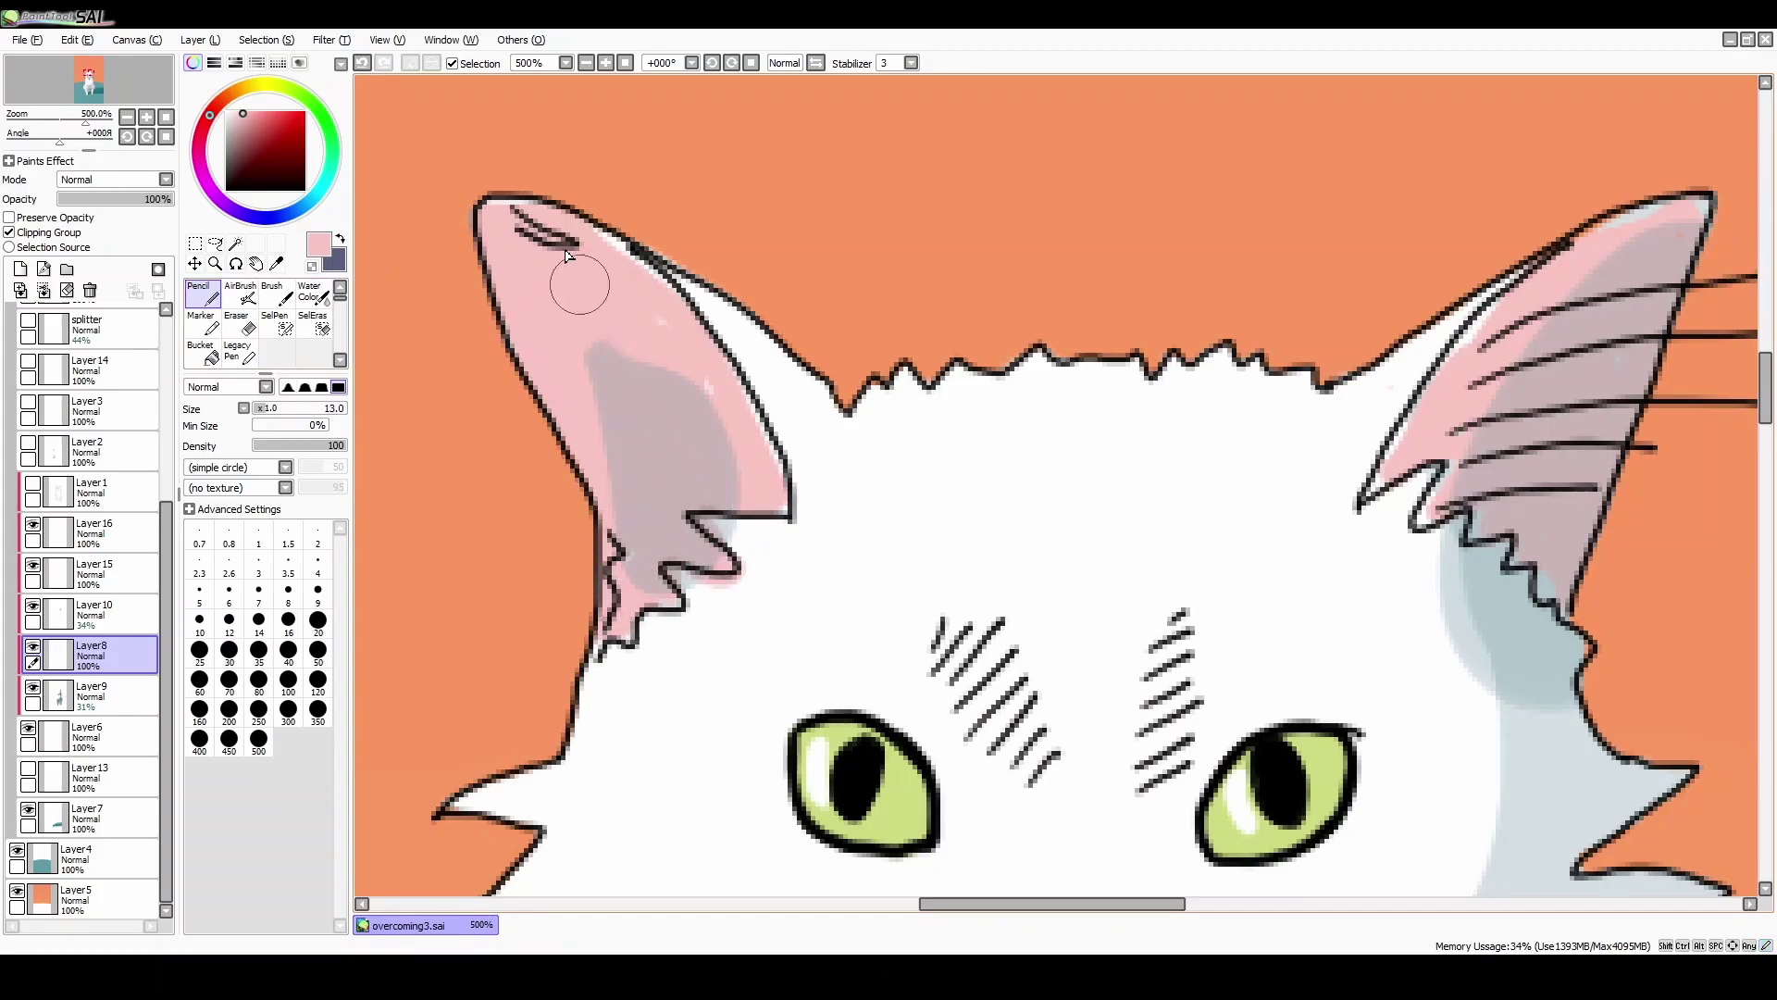
{"action": "mouse_move", "coordinate": [699, 376]}
{"action": "left_mouse_down"}
{"action": "mouse_move", "coordinate": [742, 408]}
{"action": "mouse_move", "coordinate": [791, 519]}
{"action": "left_mouse_up"}
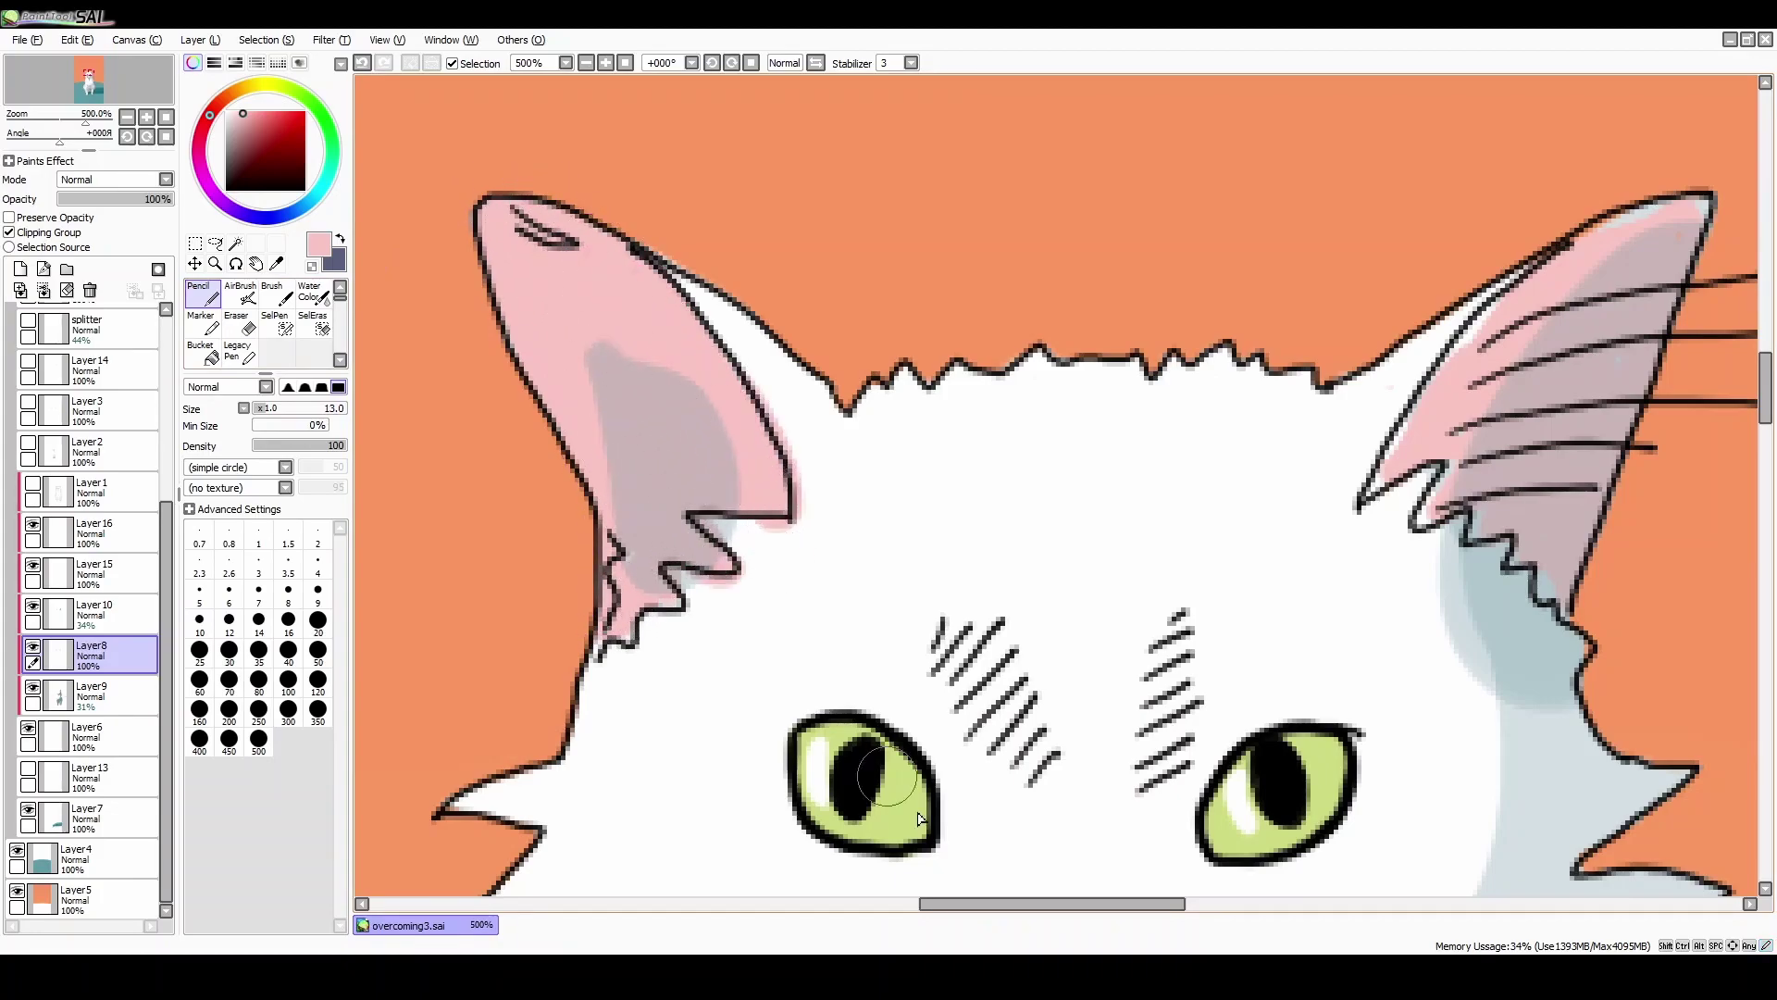
{"action": "left_click_drag", "start_coordinate": [992, 902], "coordinate": [1026, 903]}
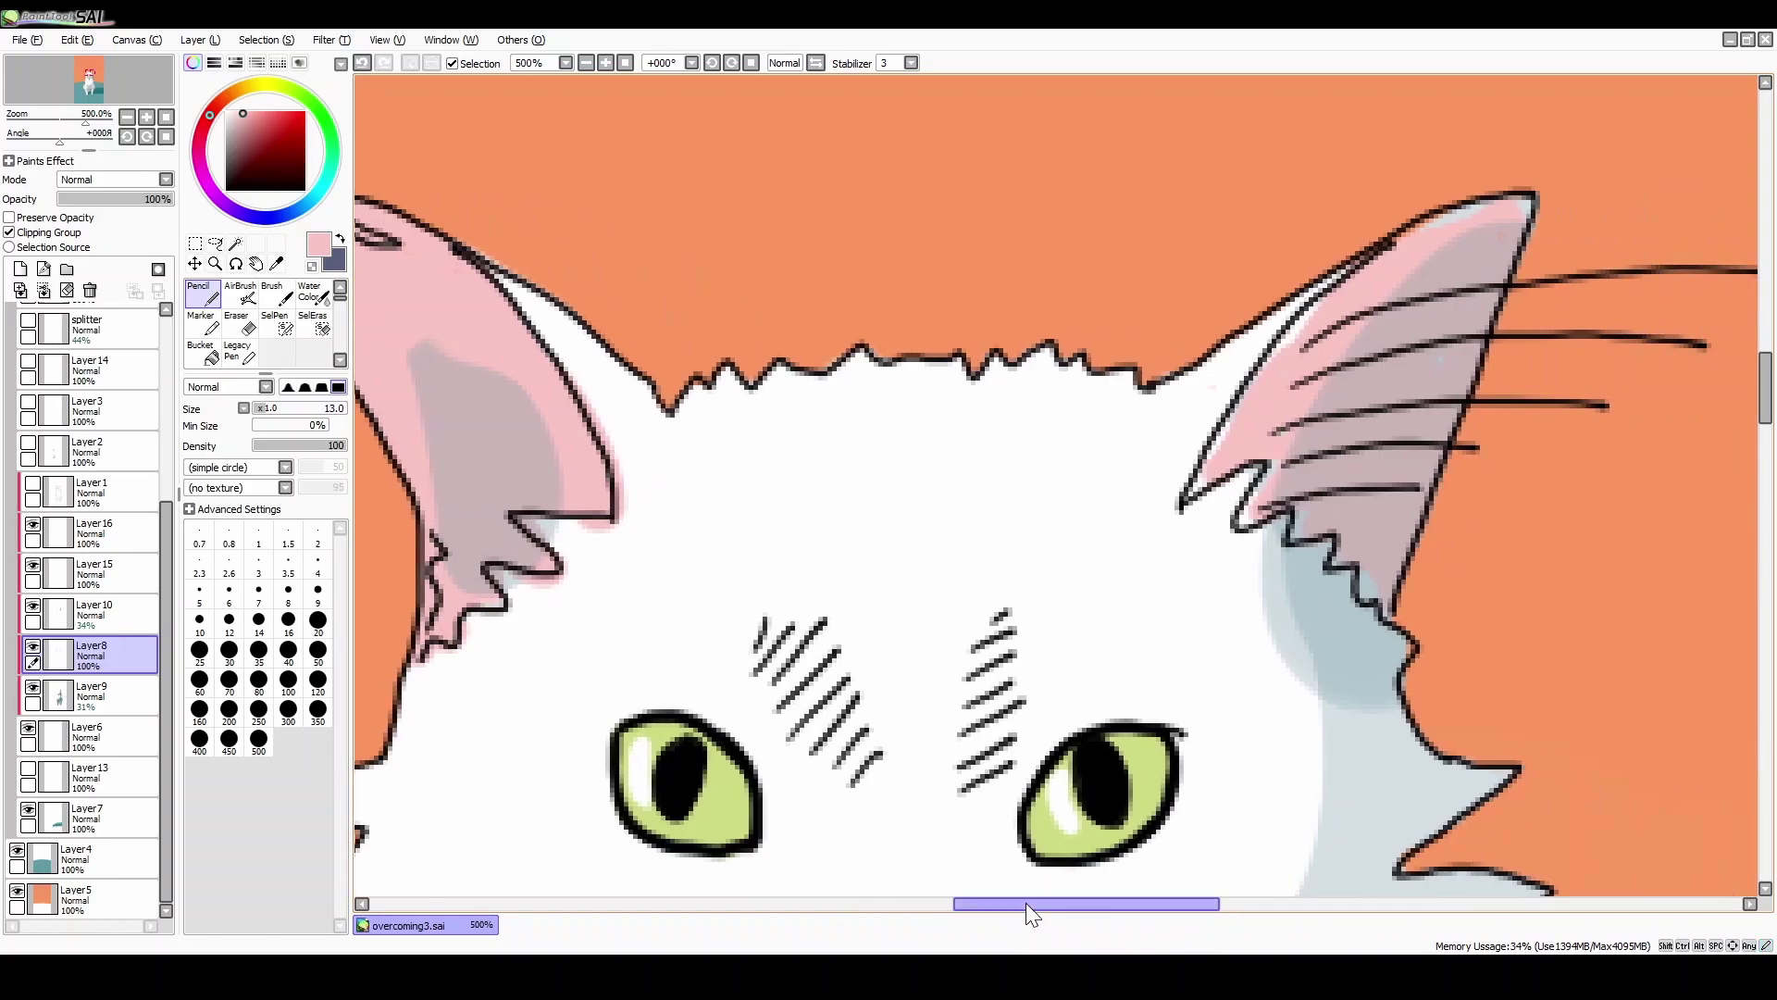
{"action": "left_click_drag", "start_coordinate": [1519, 259], "coordinate": [1409, 359]}
{"action": "mouse_move", "coordinate": [1298, 413]}
{"action": "left_mouse_down"}
{"action": "mouse_move", "coordinate": [1257, 509]}
{"action": "mouse_move", "coordinate": [1316, 455]}
{"action": "mouse_move", "coordinate": [1337, 553]}
{"action": "mouse_move", "coordinate": [1370, 579]}
{"action": "left_mouse_up"}
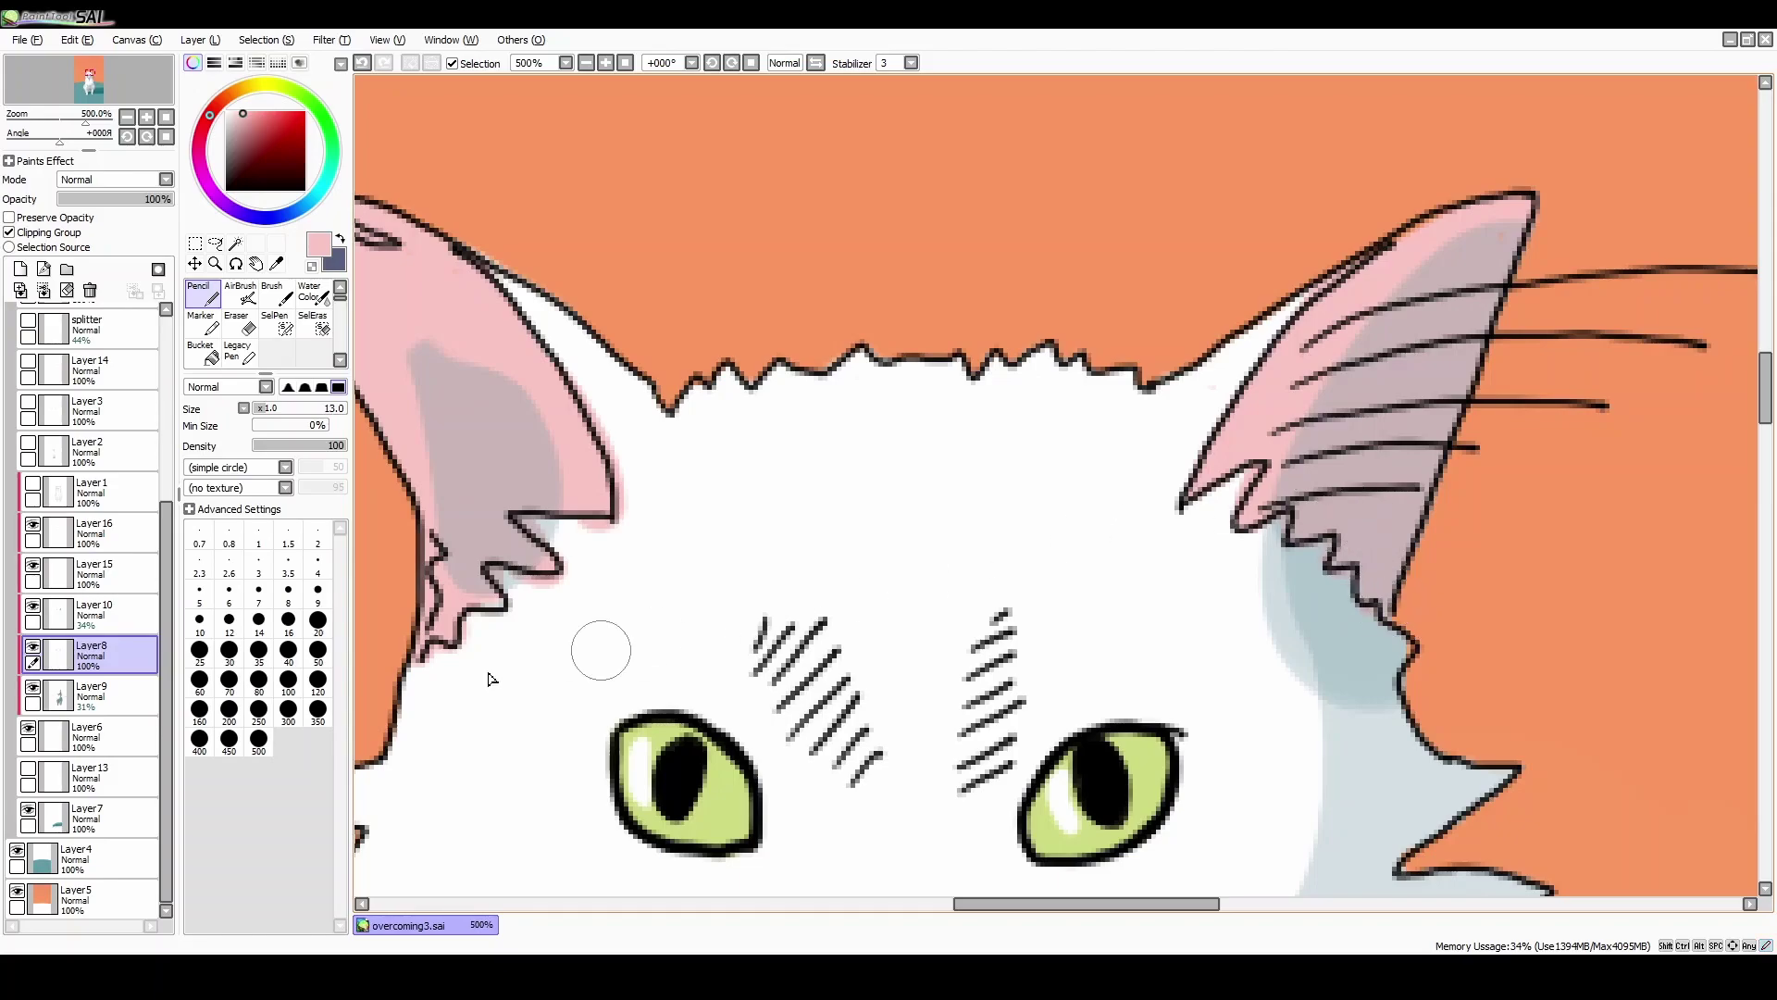
Step: Touch up the white base on Layer6 near the tip of the right ear with the white 13 px Pencil
{"action": "left_click", "coordinate": [92, 737]}
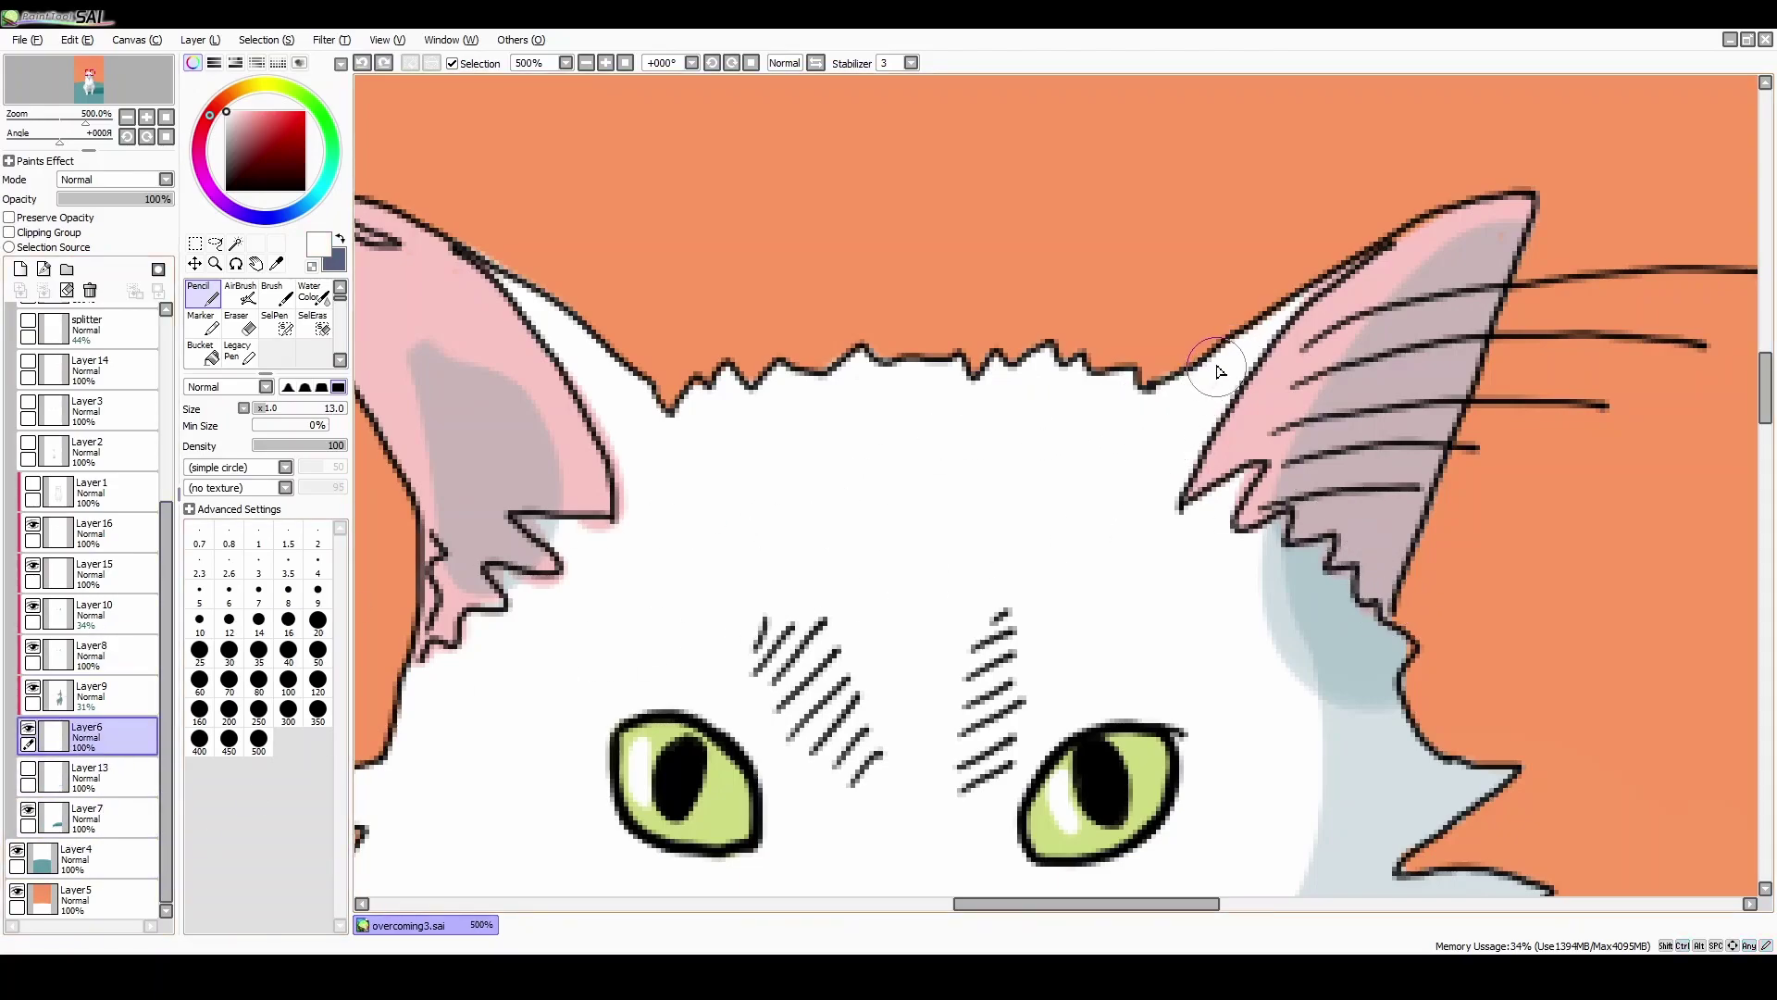
{"action": "left_click", "coordinate": [93, 659]}
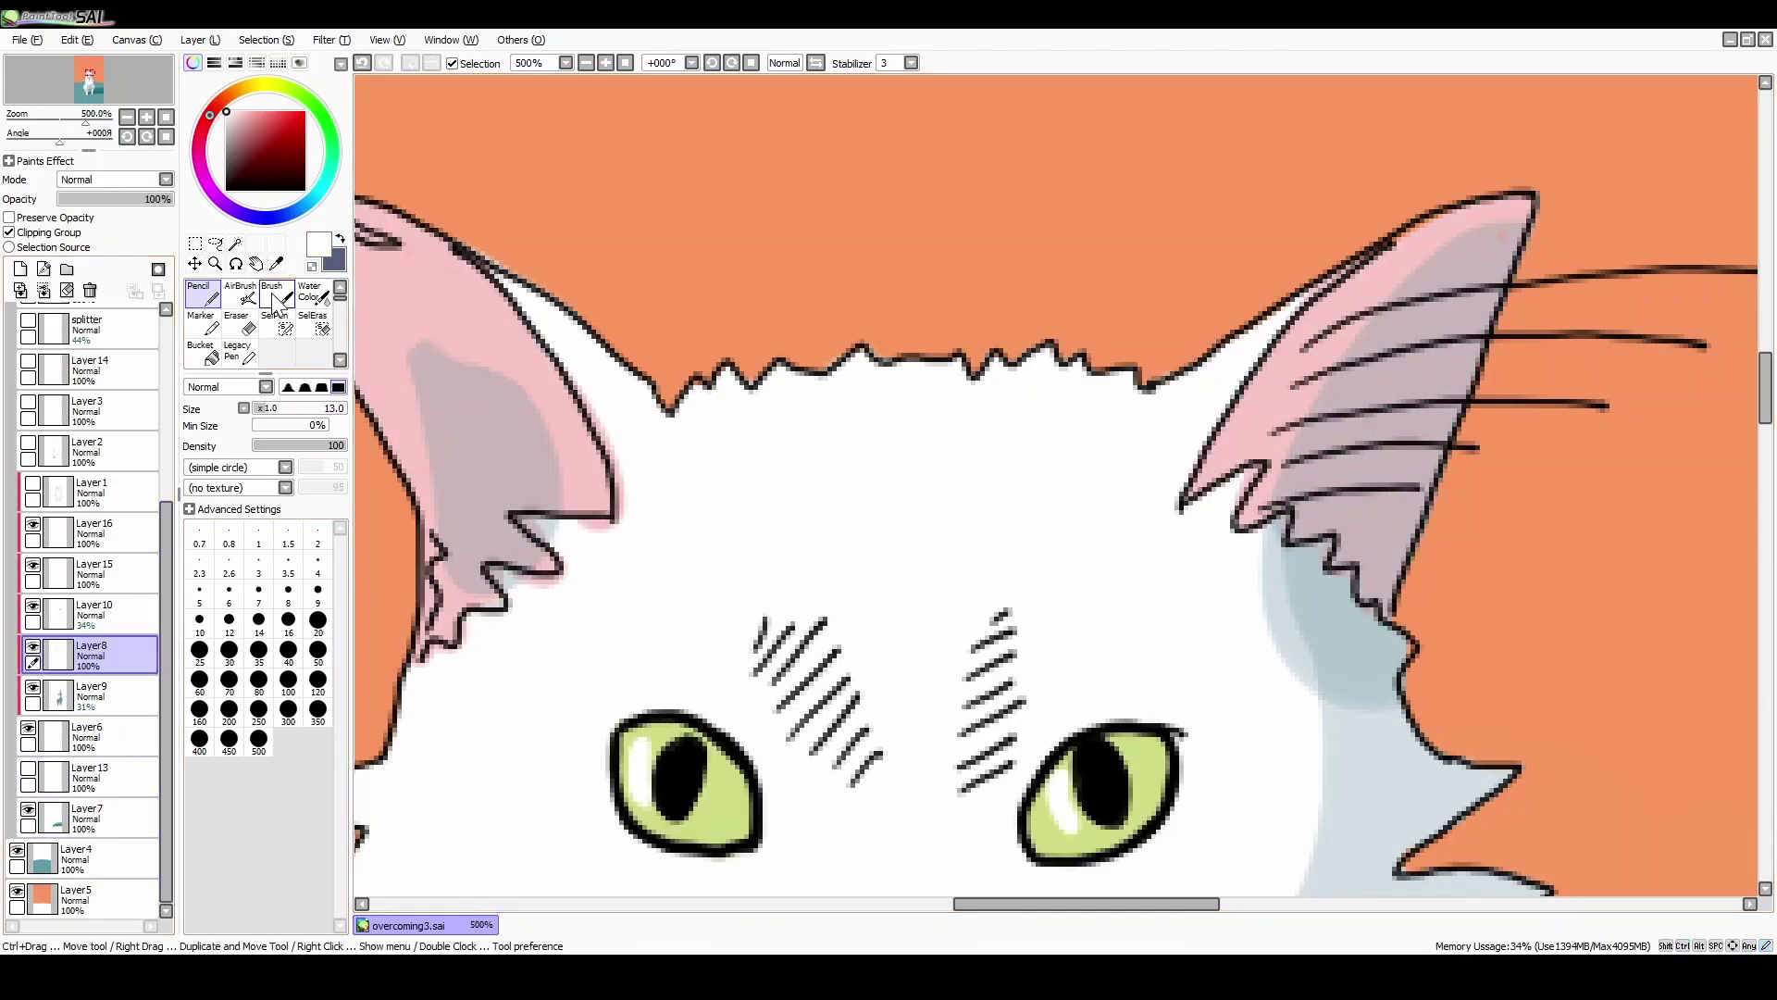
{"action": "left_click", "coordinate": [238, 324]}
{"action": "left_click", "coordinate": [93, 737]}
{"action": "left_click", "coordinate": [201, 294]}
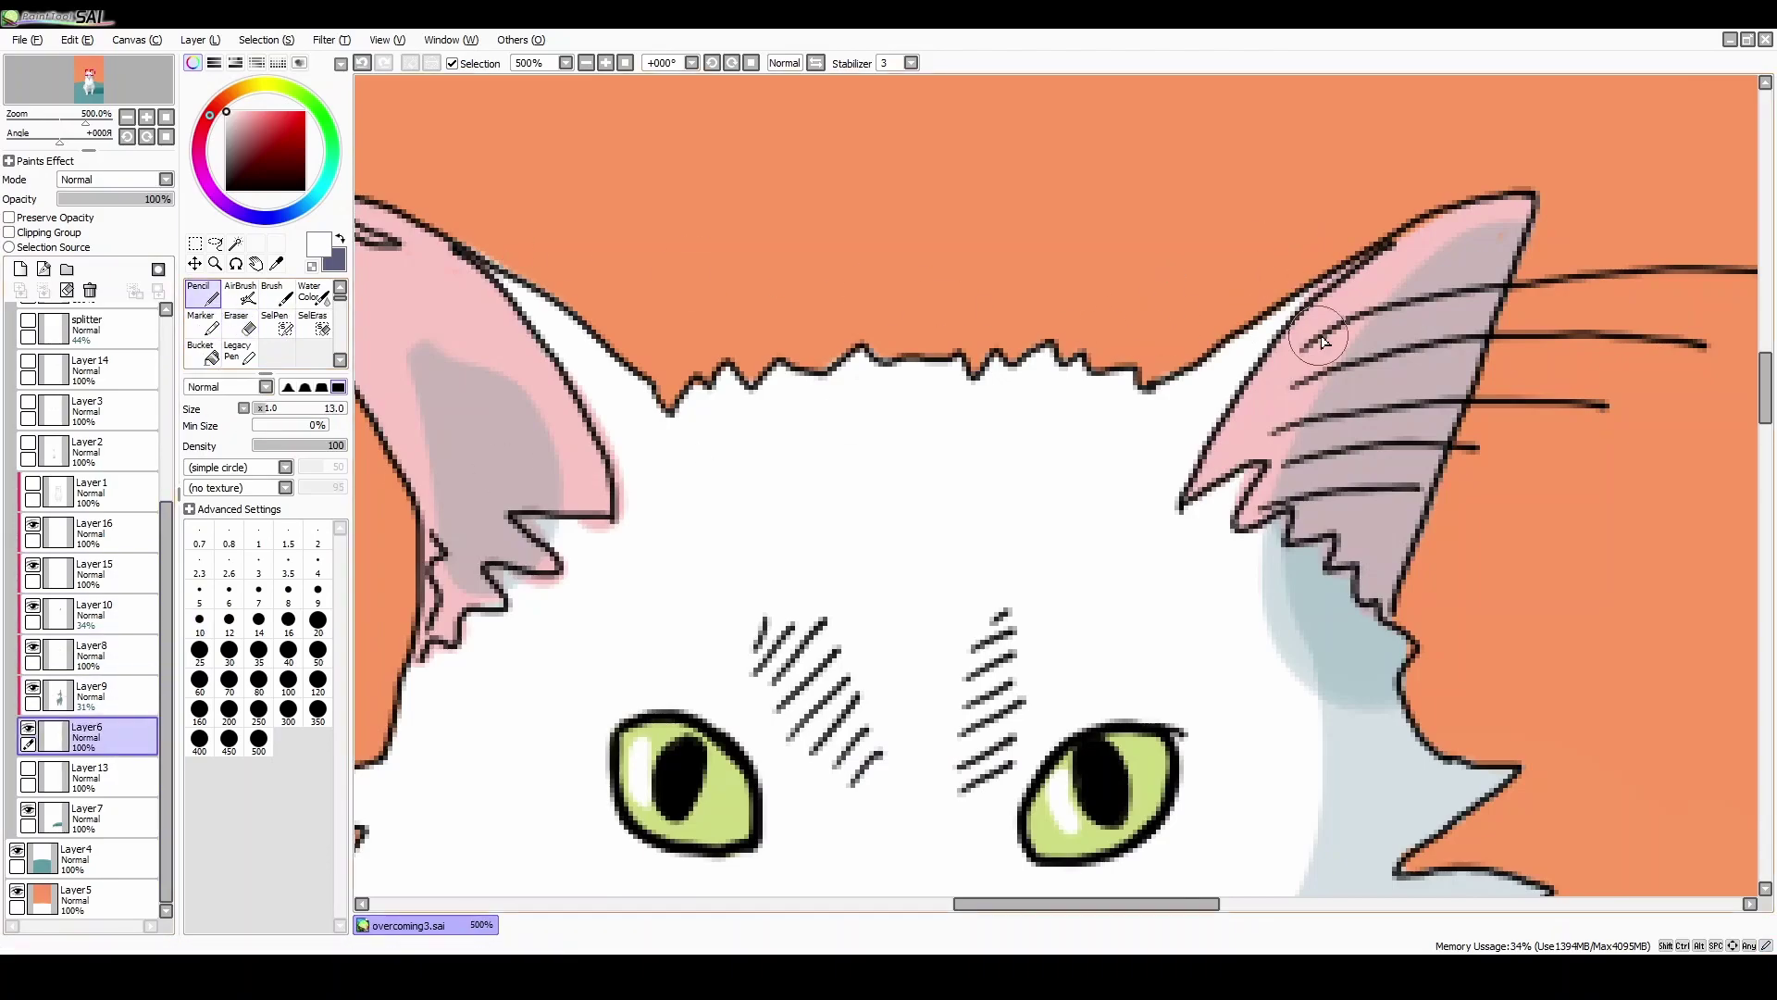
{"action": "left_click_drag", "start_coordinate": [1456, 233], "coordinate": [1505, 242]}
Step: Check Layer8's color by toggling its visibility and erase the pink spilling past both ear outlines with the 7 px Eraser
{"action": "left_click", "coordinate": [93, 656]}
{"action": "left_click", "coordinate": [9, 232]}
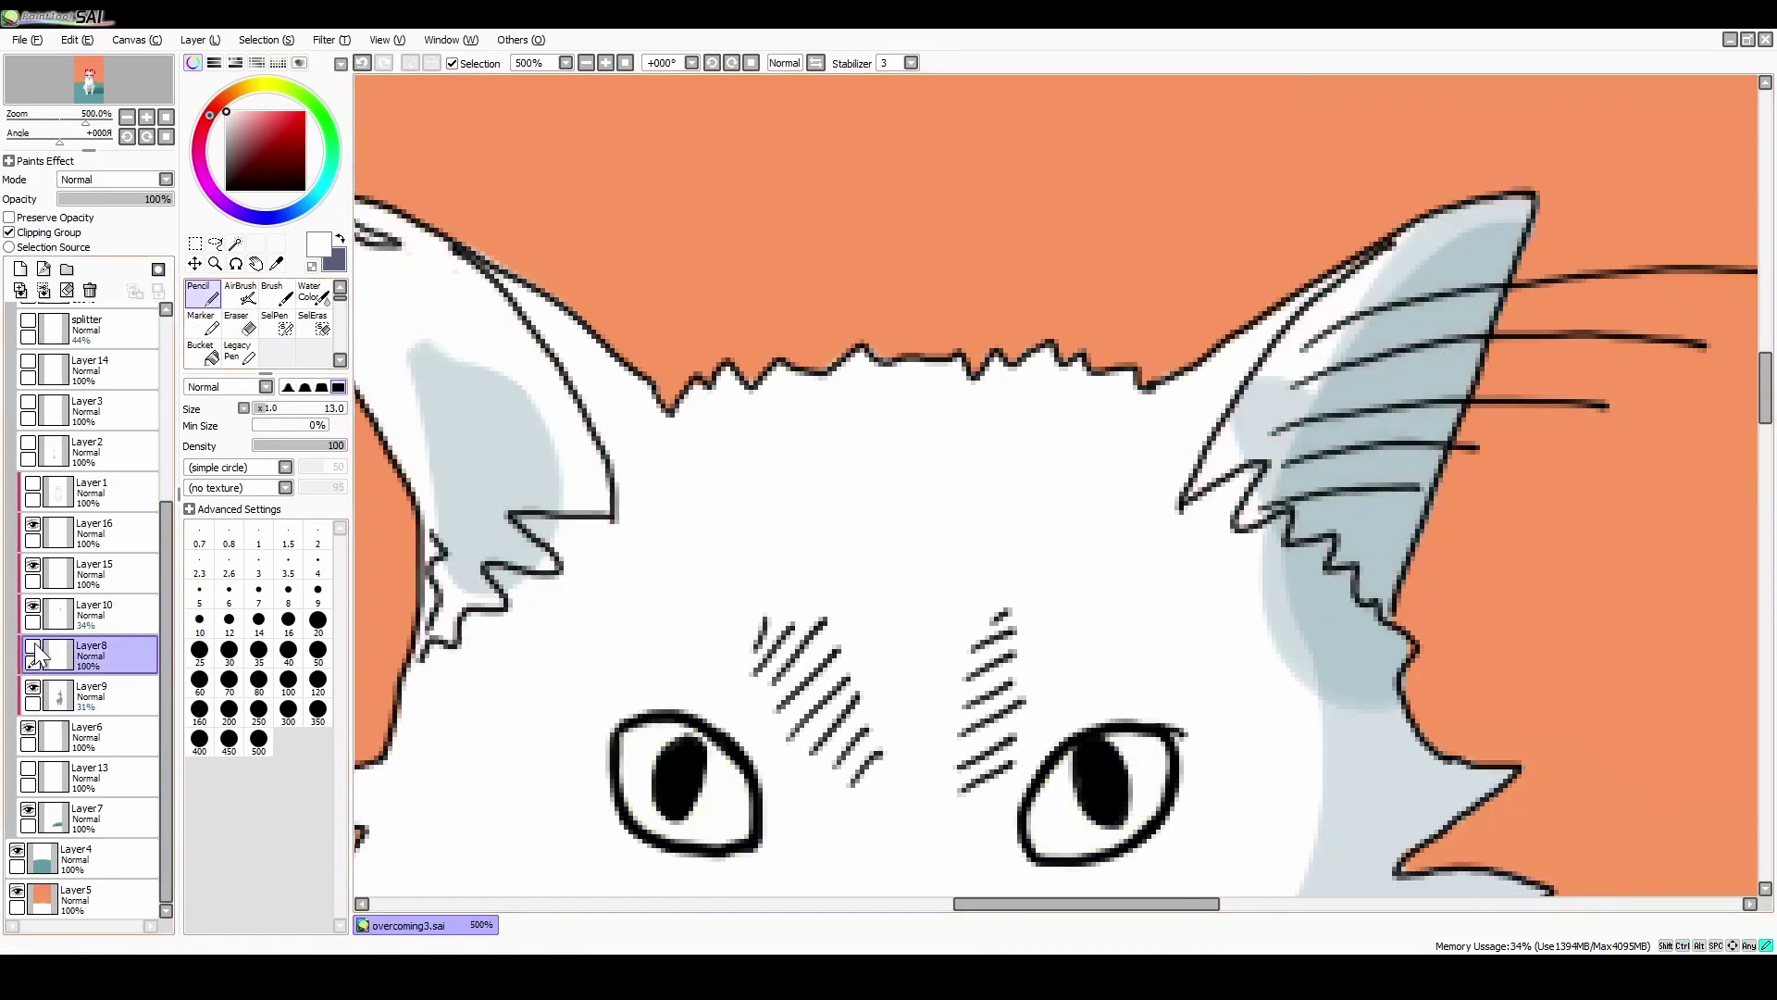
{"action": "left_click", "coordinate": [239, 324]}
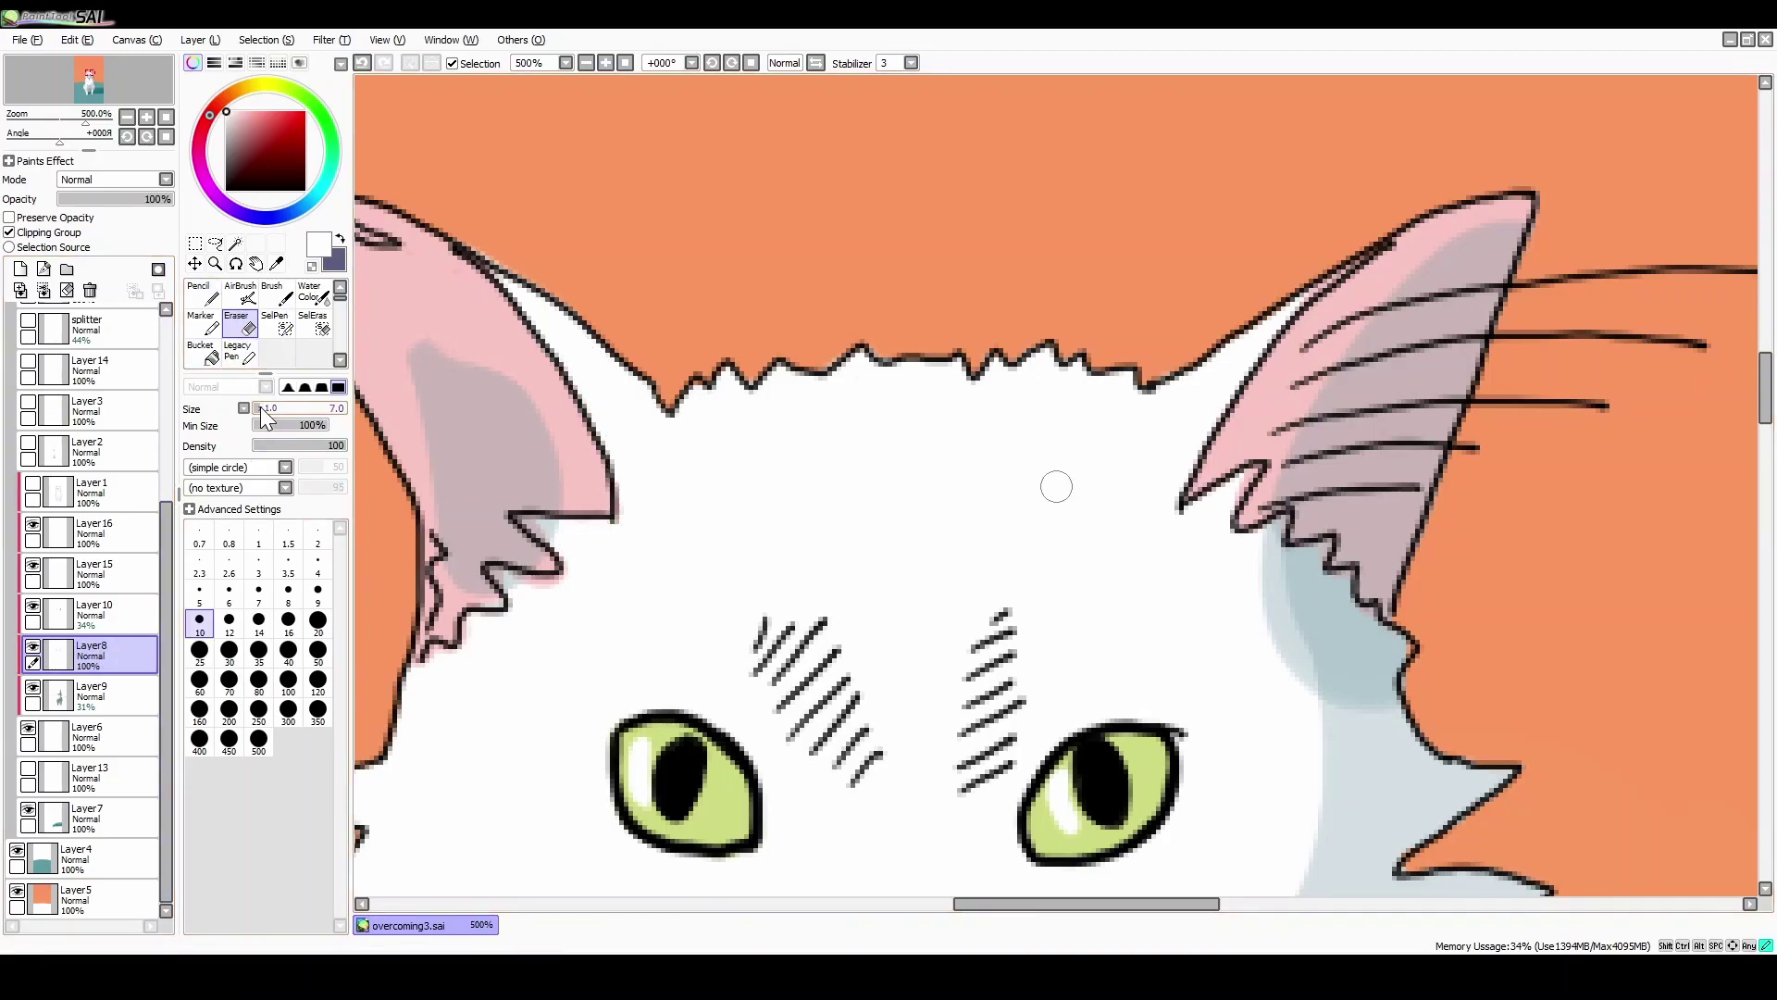
{"action": "left_click", "coordinate": [259, 593]}
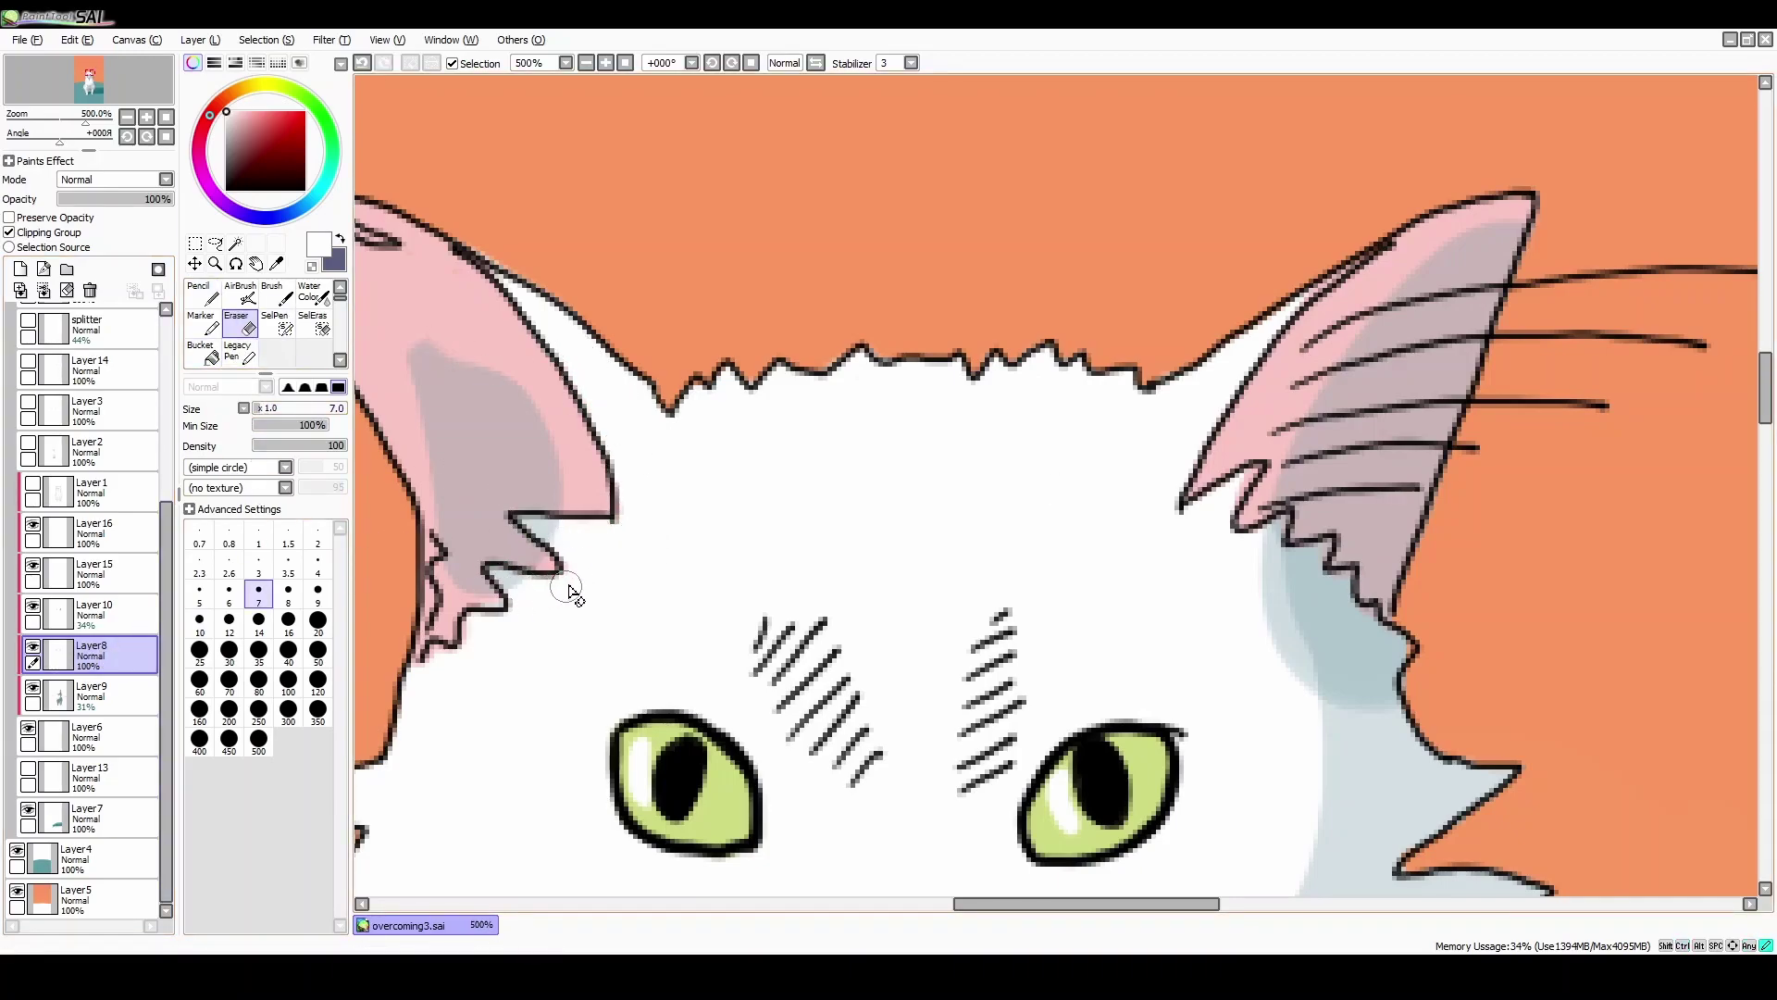
{"action": "left_click_drag", "start_coordinate": [1250, 473], "coordinate": [1221, 518]}
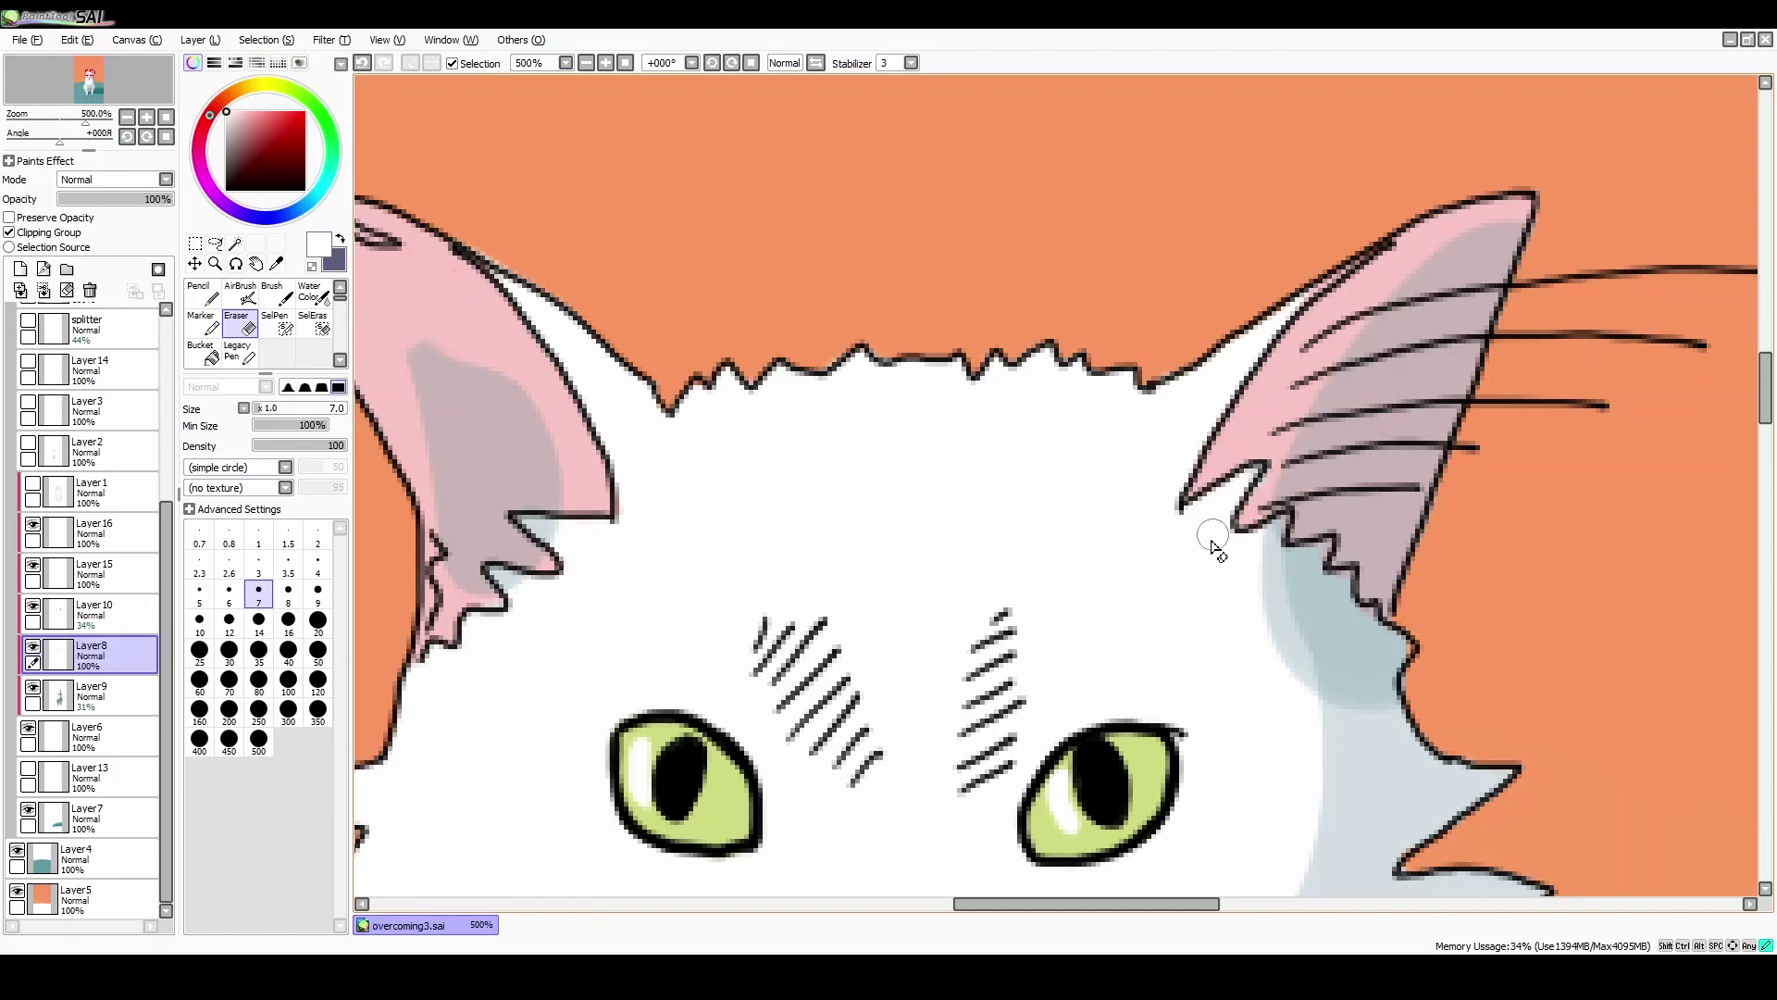
{"action": "left_click_drag", "start_coordinate": [1303, 293], "coordinate": [1344, 272]}
{"action": "left_click", "coordinate": [92, 732]}
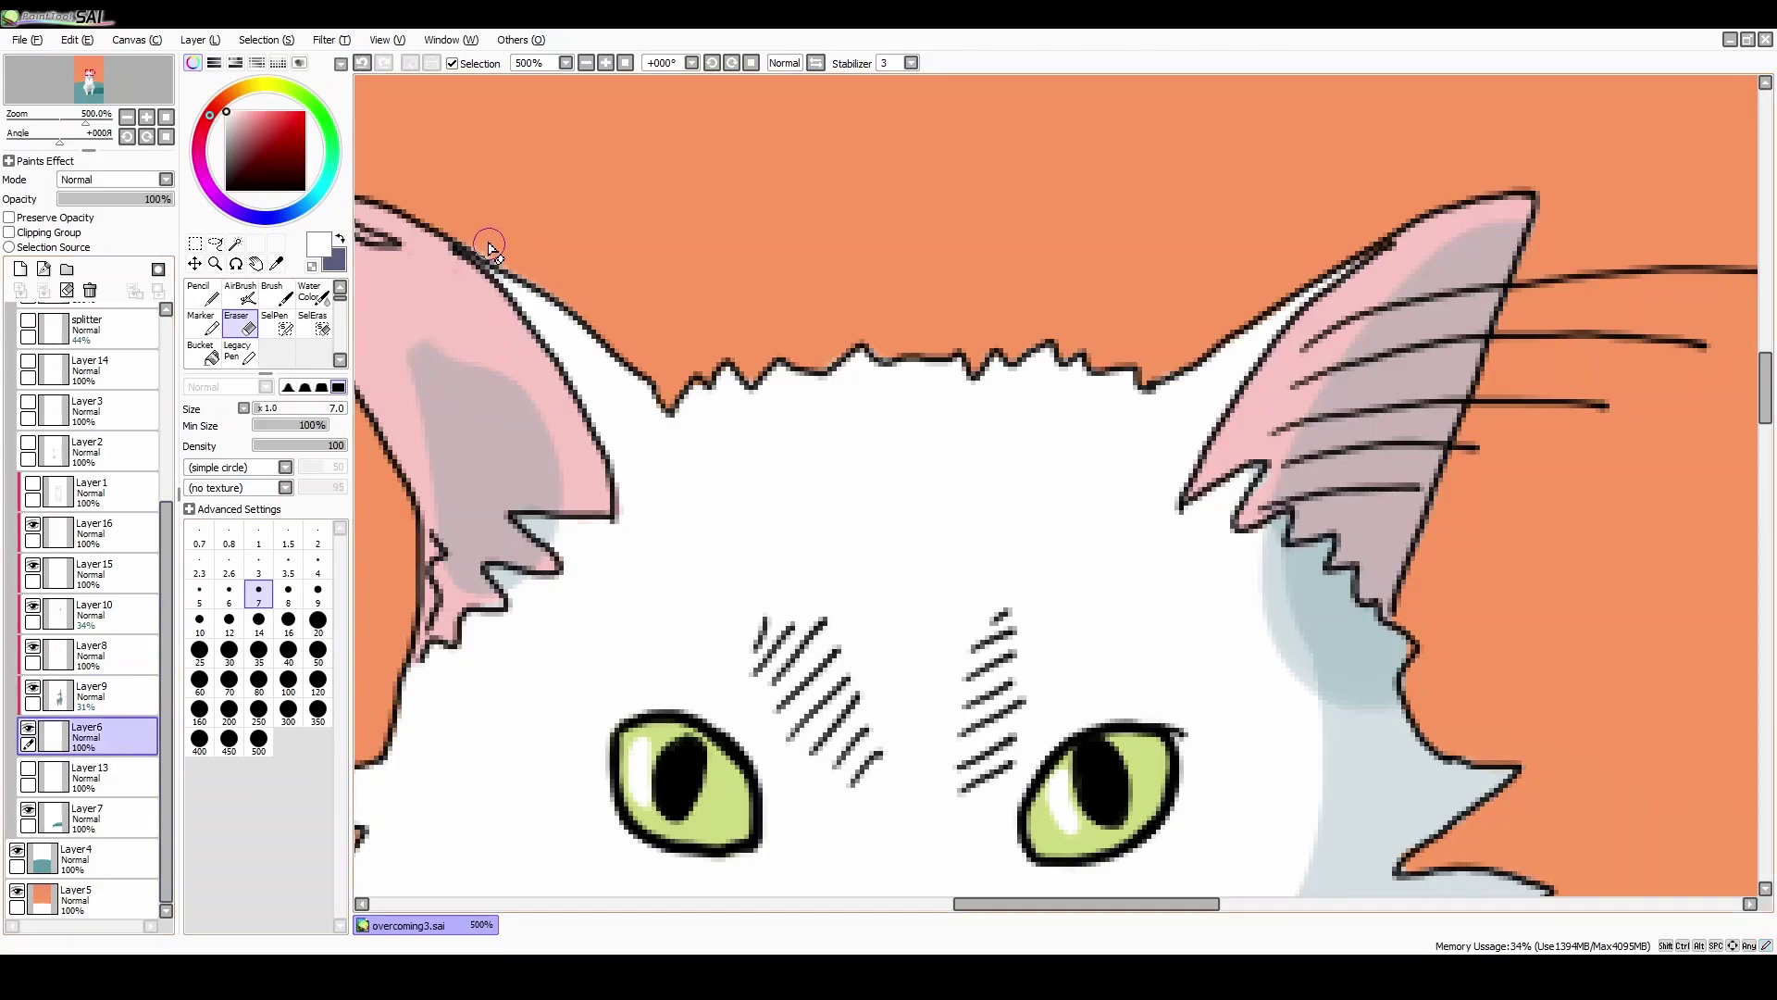
Step: Erase the darker overlapping shadow patch below the right ear on Layer10 with the 7 px Eraser
{"action": "scroll", "coordinate": [1172, 403], "scroll_direction": "down", "scroll_amount": 6}
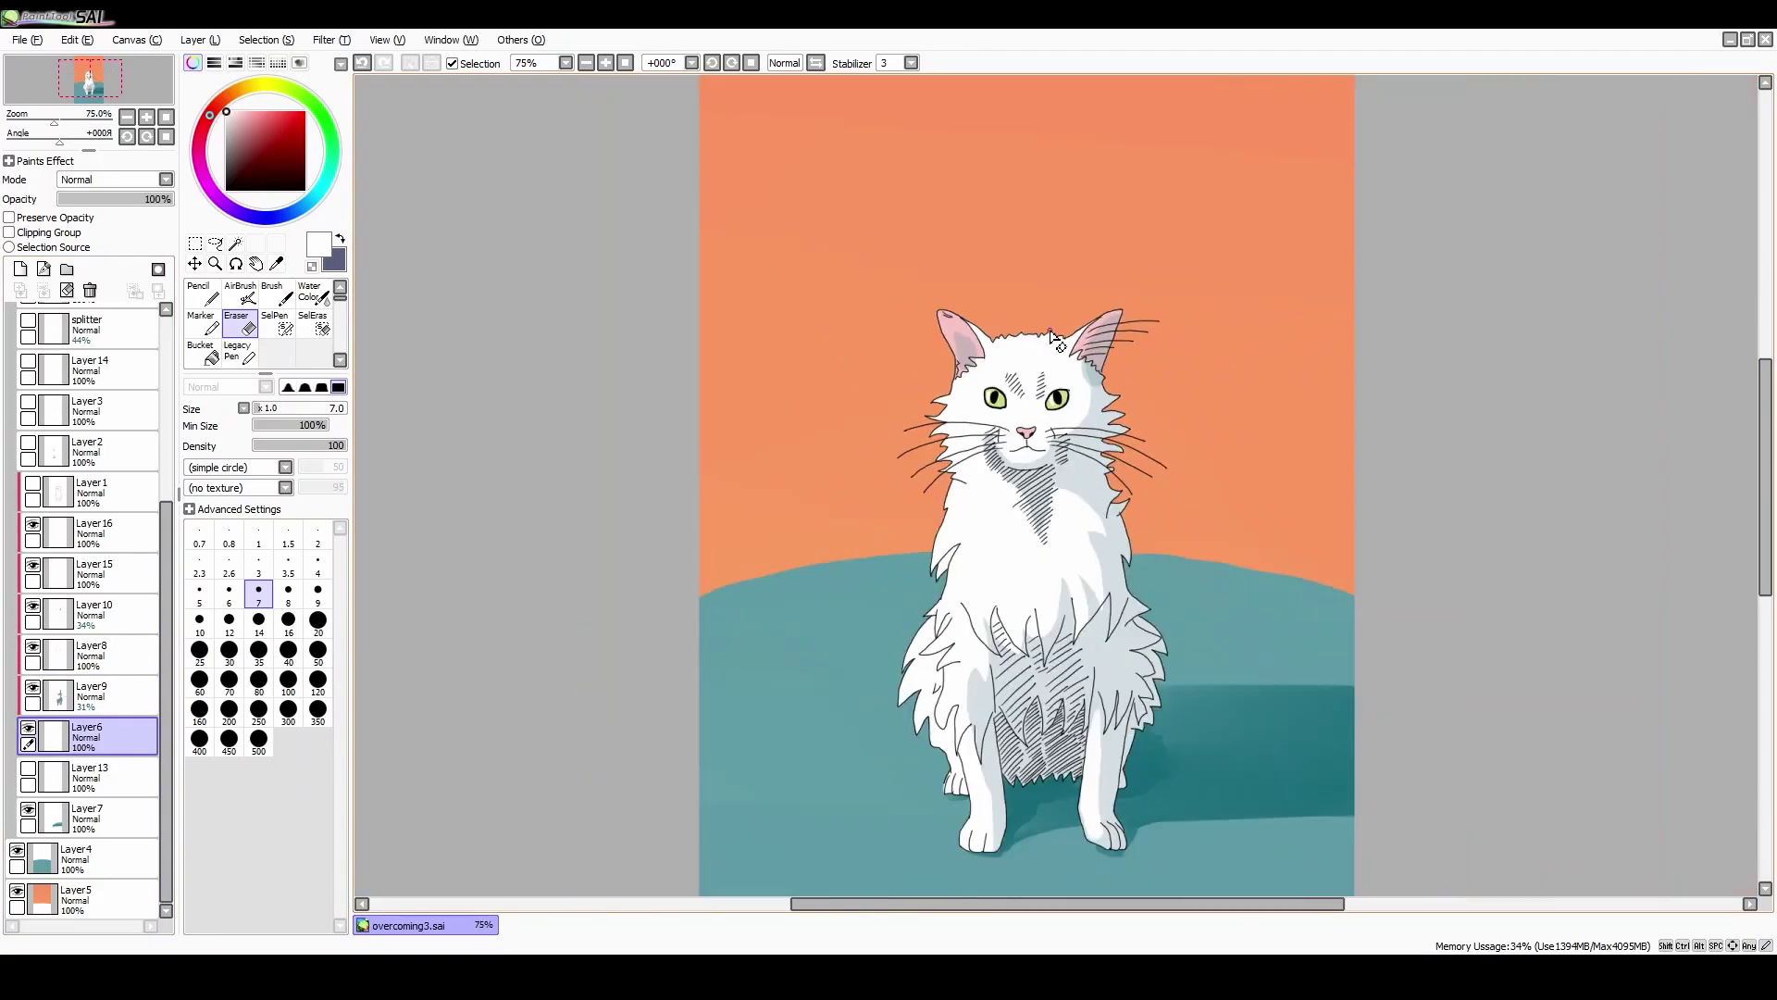
{"action": "left_click", "coordinate": [93, 654]}
{"action": "left_click", "coordinate": [93, 626]}
{"action": "scroll", "coordinate": [1101, 324], "scroll_direction": "up", "scroll_amount": 5}
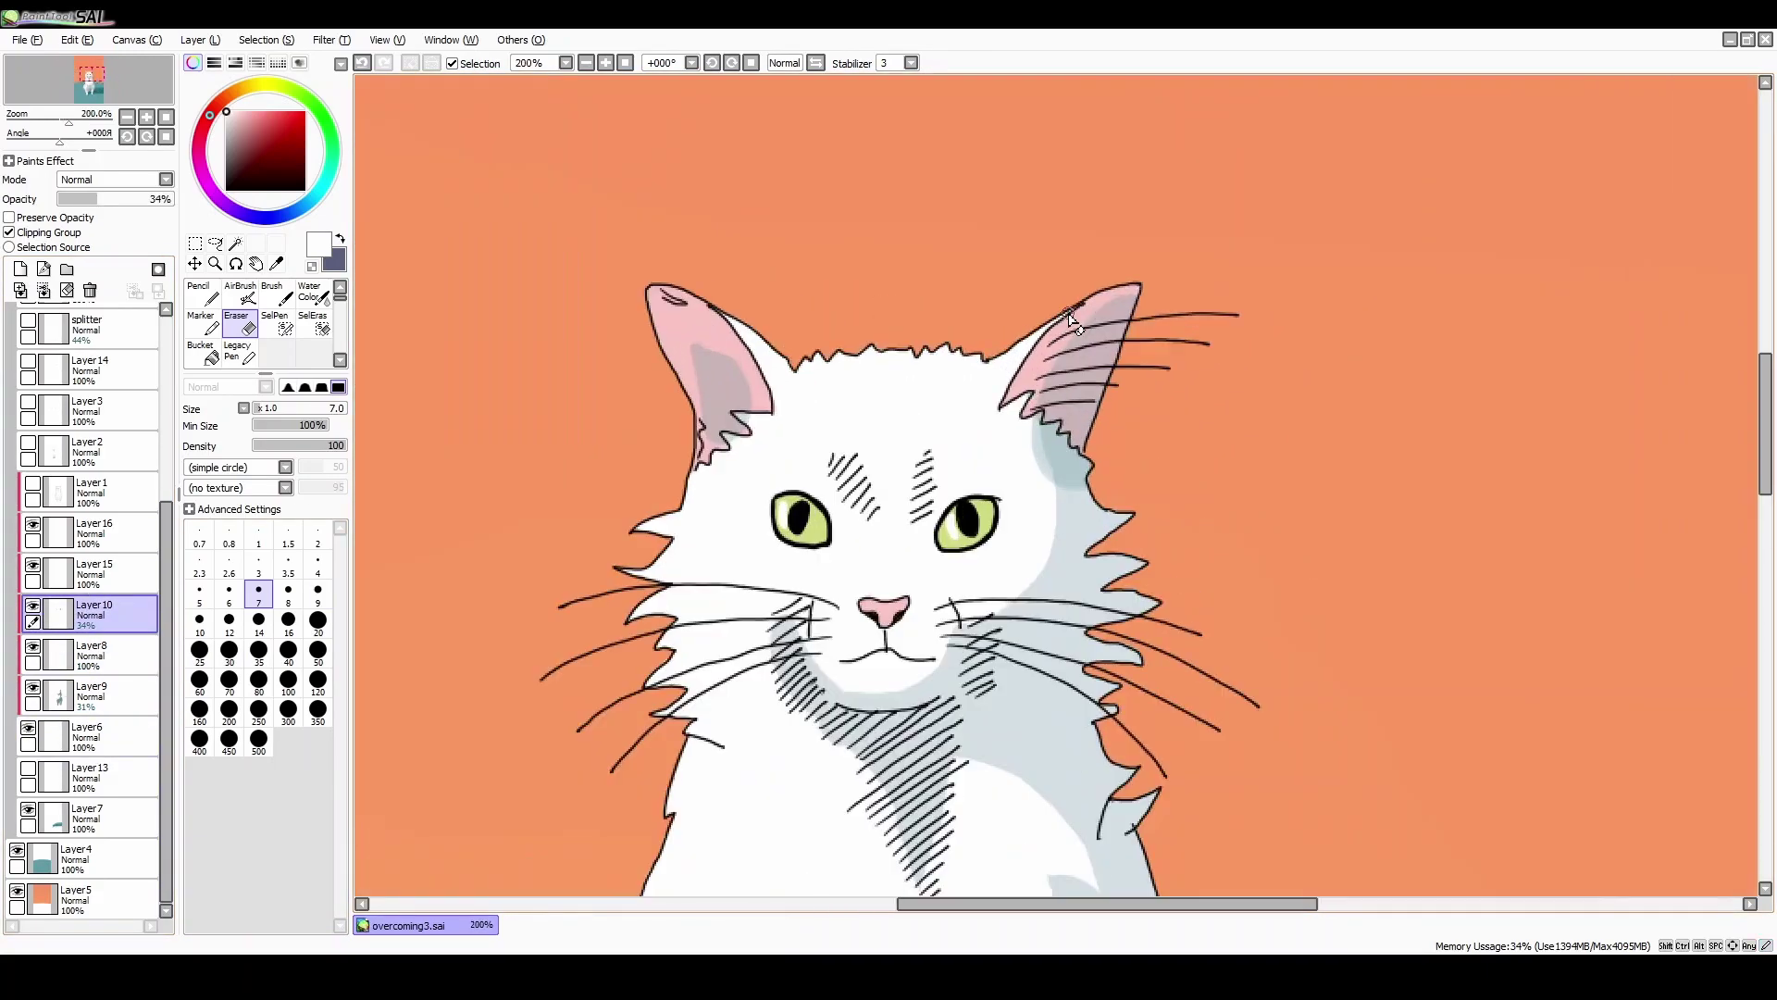
{"action": "mouse_move", "coordinate": [1006, 532]}
{"action": "left_mouse_down"}
{"action": "mouse_move", "coordinate": [1020, 572]}
{"action": "mouse_move", "coordinate": [996, 564]}
{"action": "mouse_move", "coordinate": [1116, 646]}
{"action": "left_mouse_up"}
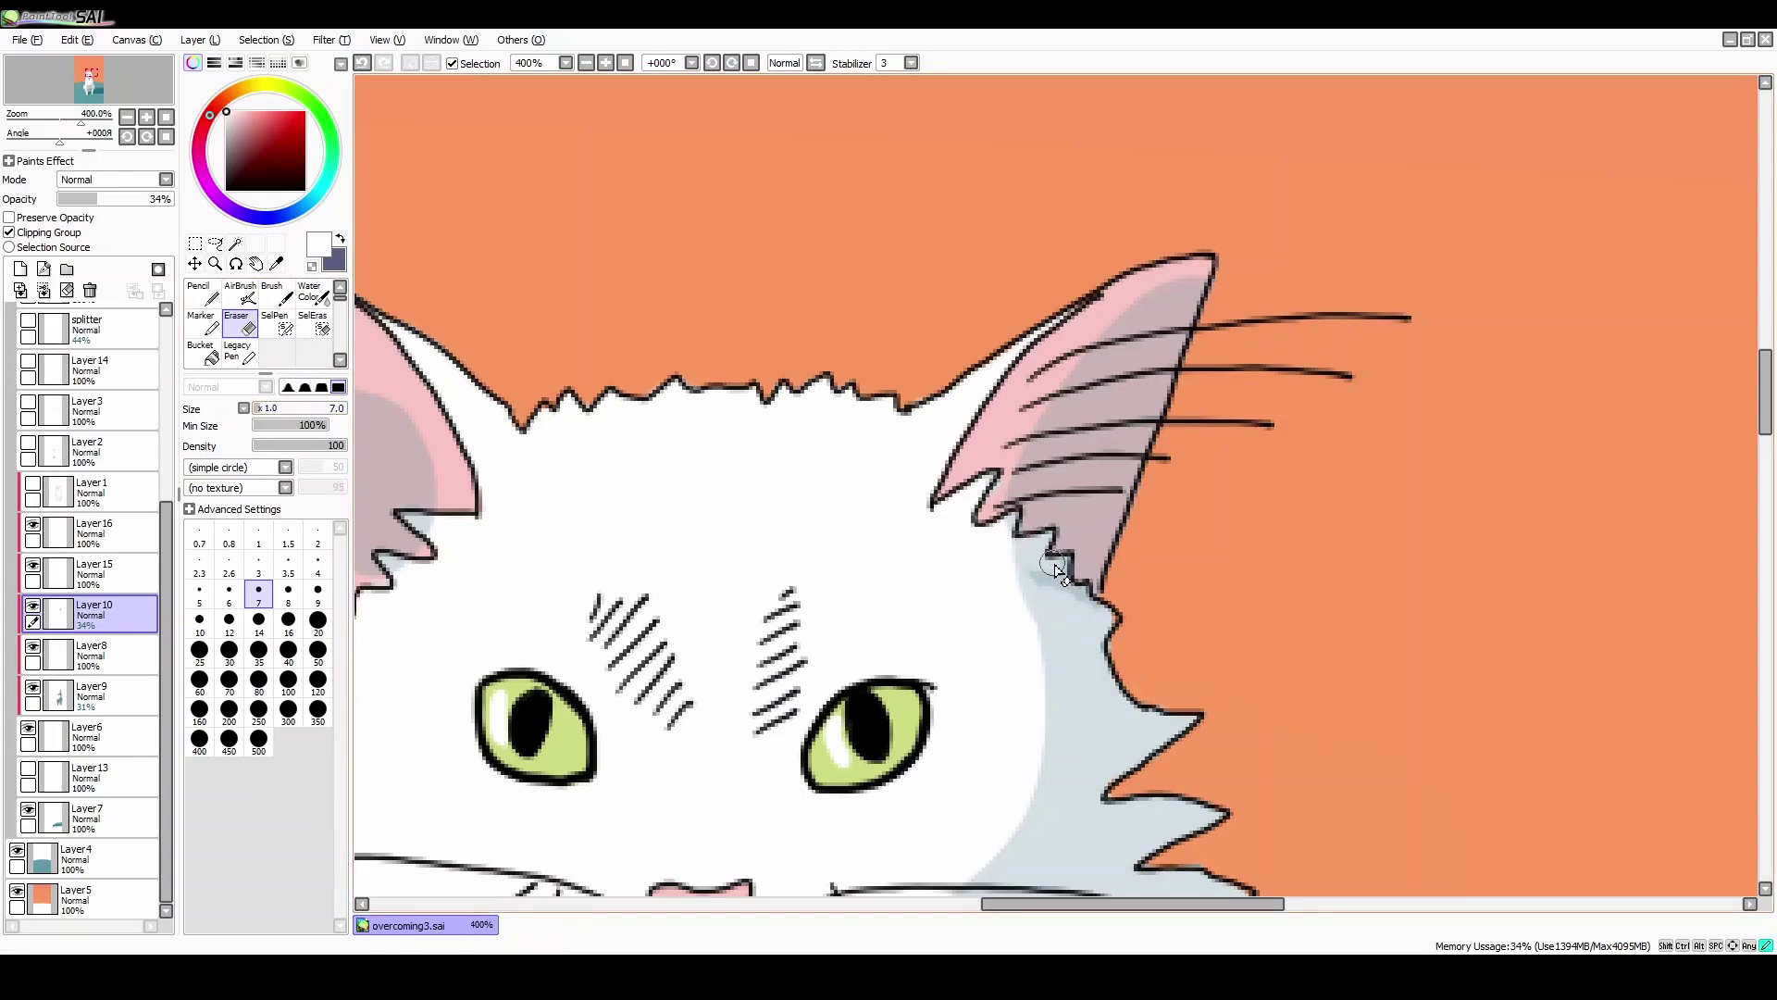
Step: Extend the left ear's inner shadow to the fur outline on Layer10 with the sampled shadow color, and clean its edges with the Eraser
{"action": "left_click_drag", "start_coordinate": [1177, 904], "coordinate": [1111, 904]}
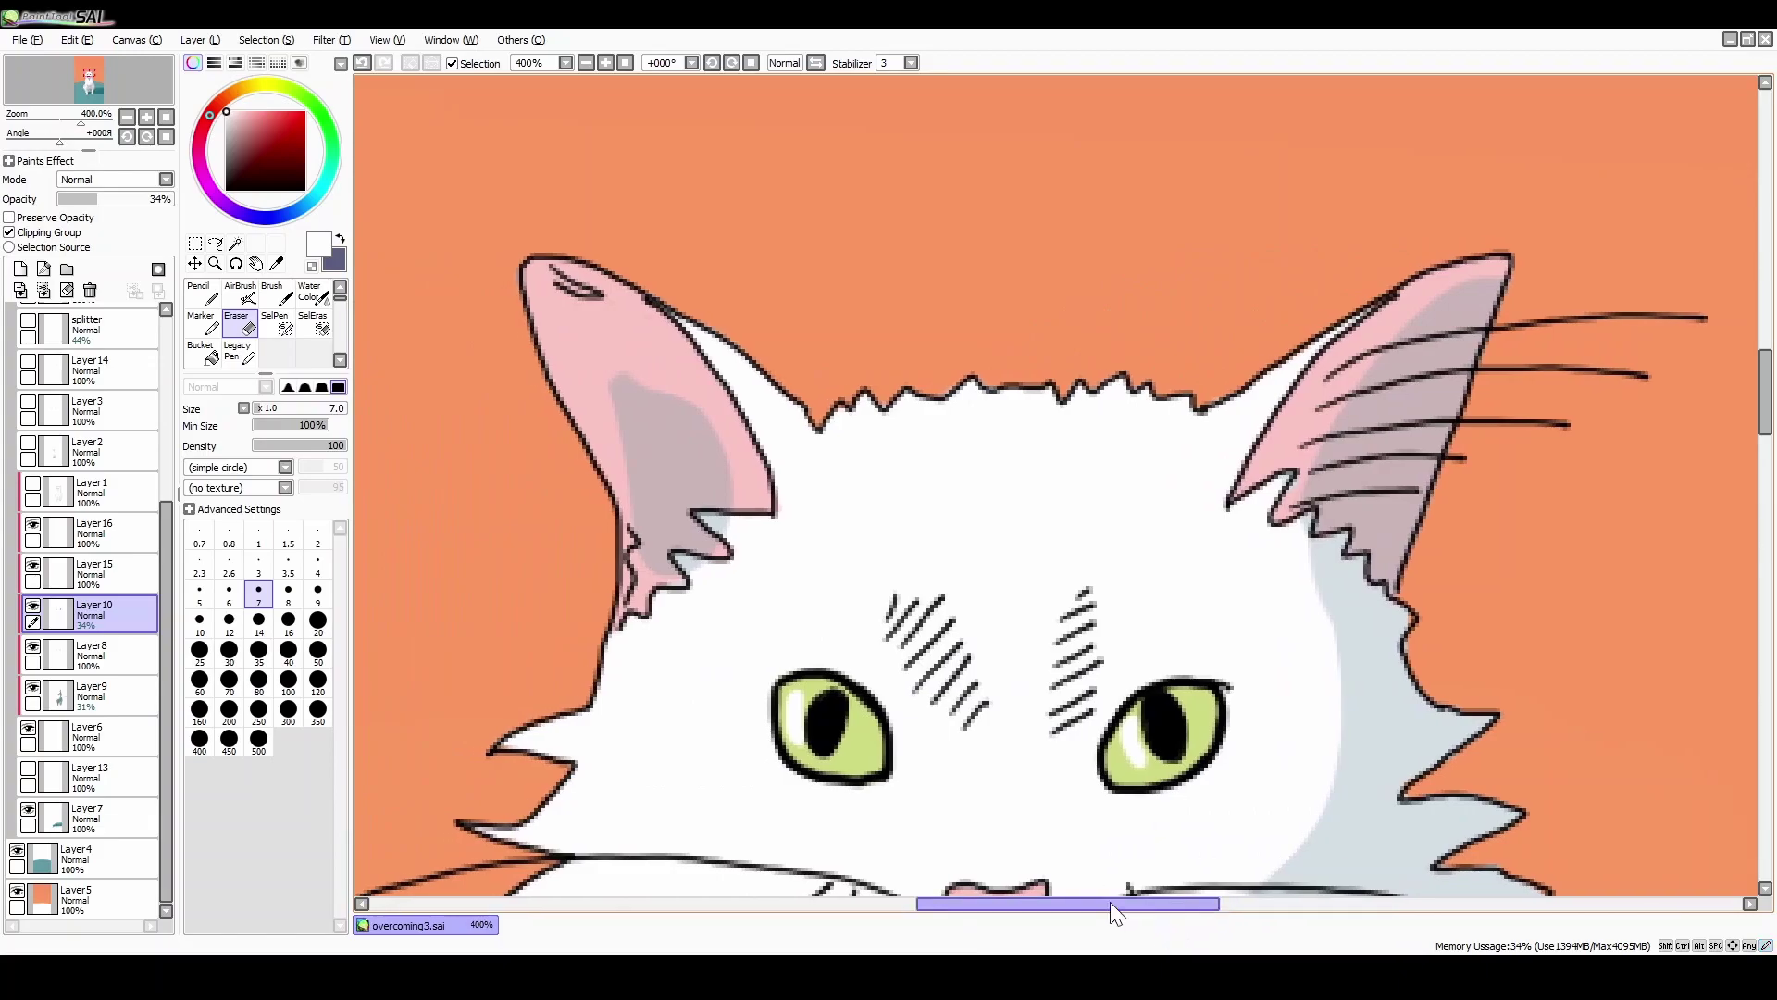
{"action": "key", "text": "n"}
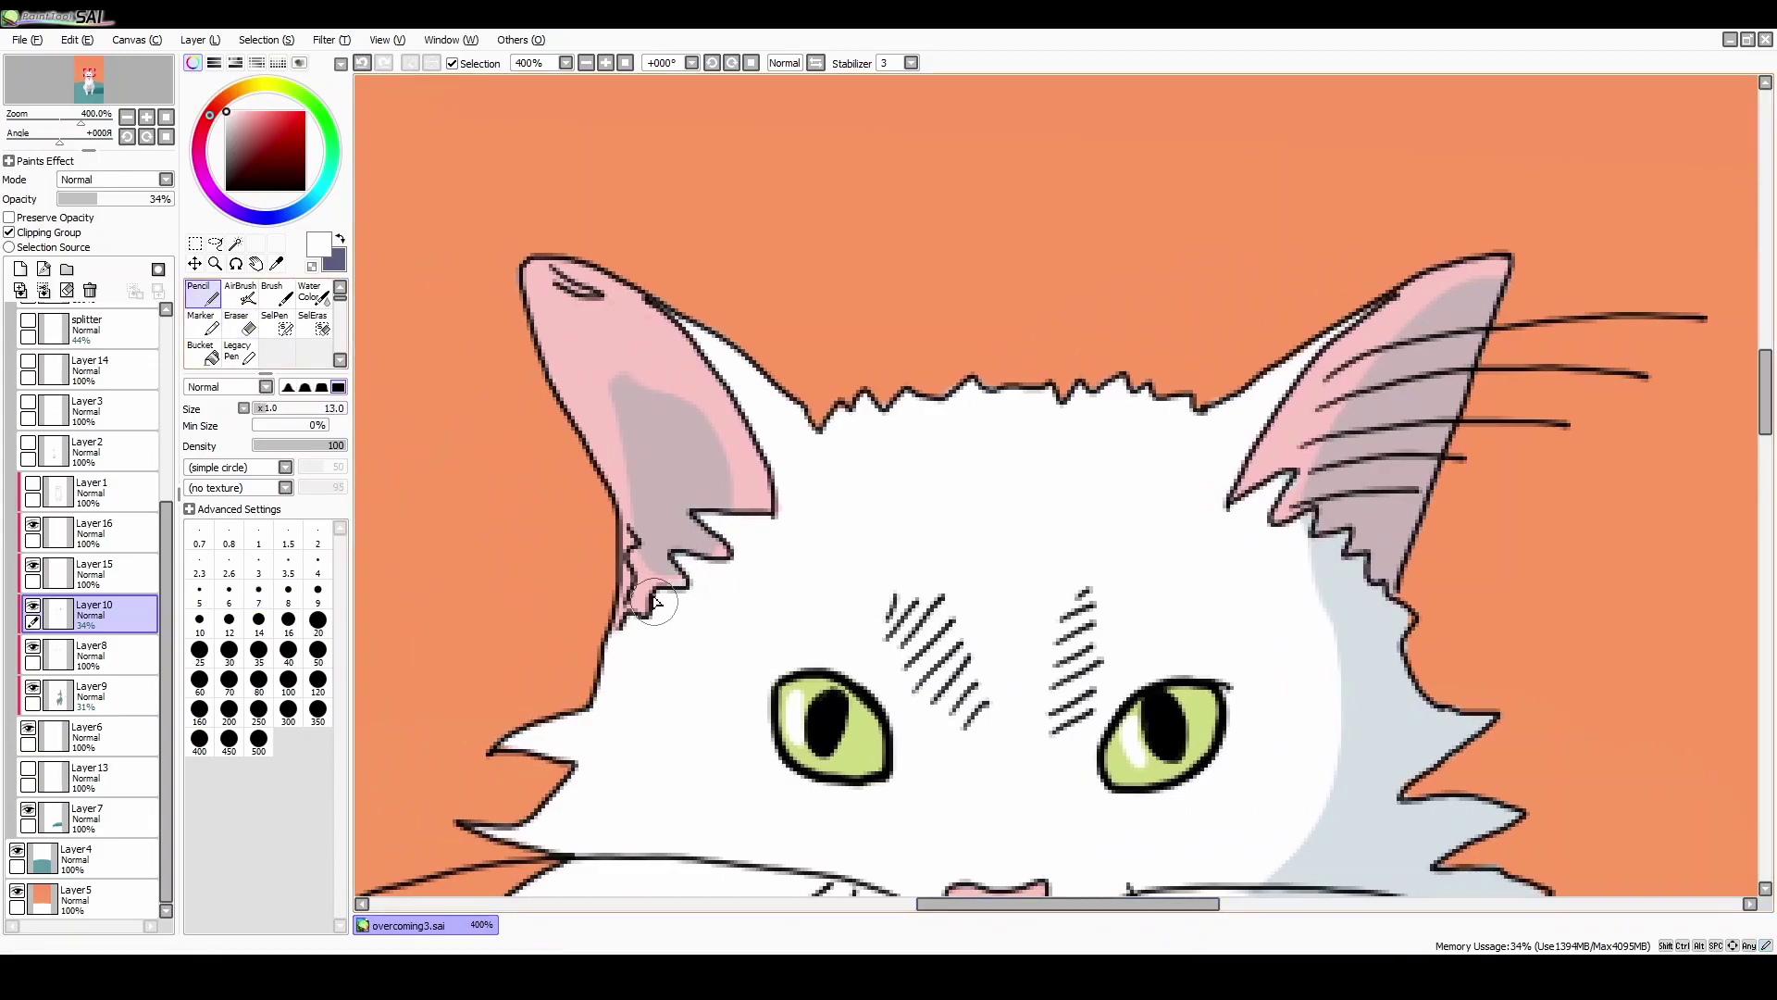
{"action": "right_click", "coordinate": [661, 572]}
{"action": "mouse_move", "coordinate": [660, 572]}
{"action": "left_mouse_down"}
{"action": "mouse_move", "coordinate": [705, 560]}
{"action": "mouse_move", "coordinate": [738, 503]}
{"action": "left_mouse_up"}
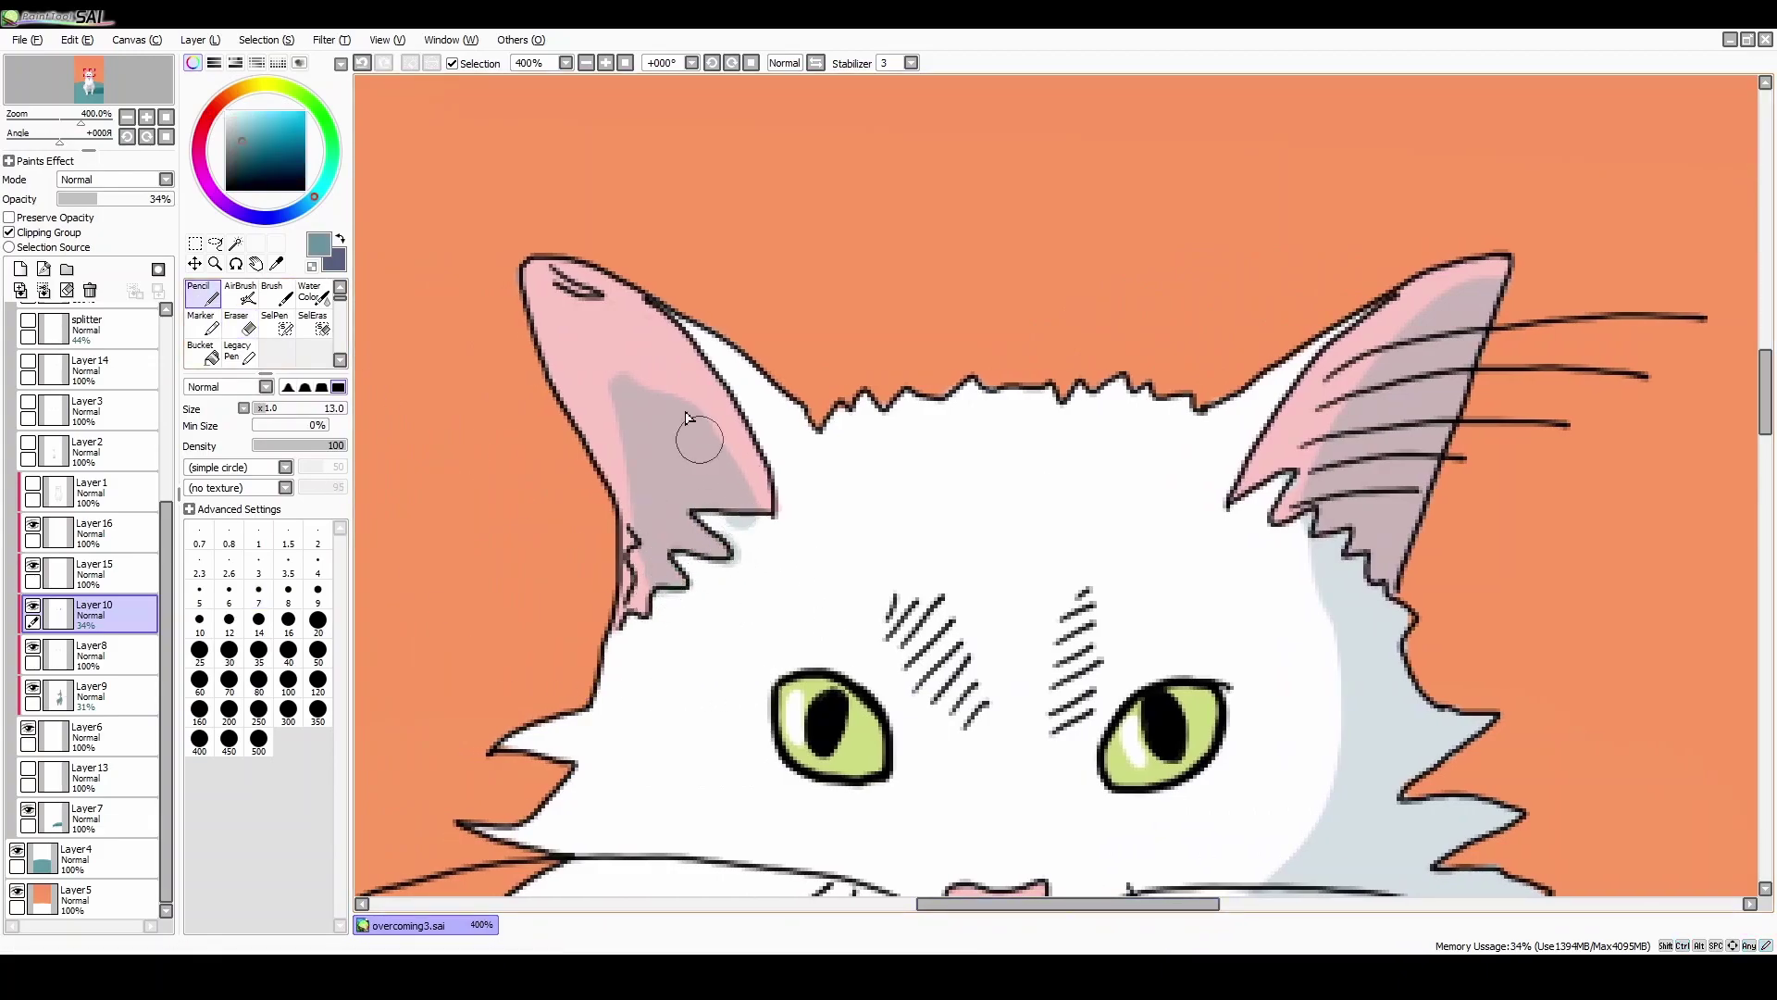
{"action": "key", "text": "e"}
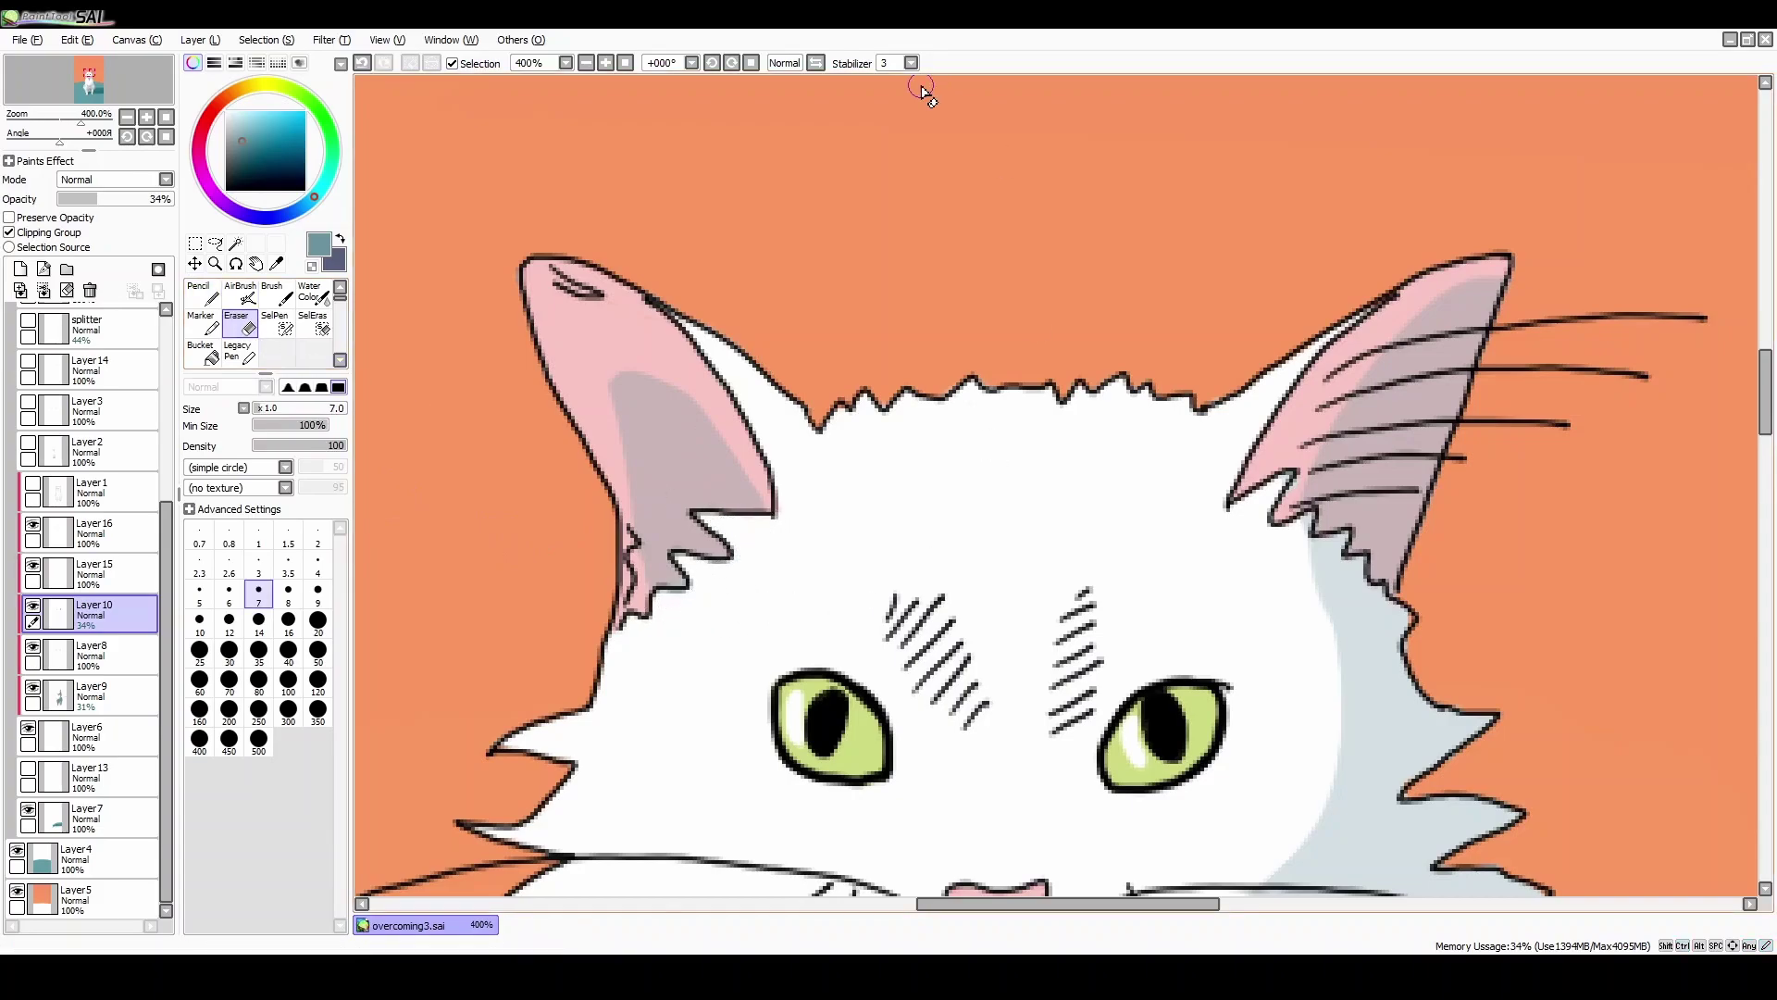
Step: Smooth the ground shadow behind and between the legs on Layer7 with the Water Color brush at 20 px in sampled dark teal
{"action": "scroll", "coordinate": [938, 88], "scroll_direction": "down", "scroll_amount": 6}
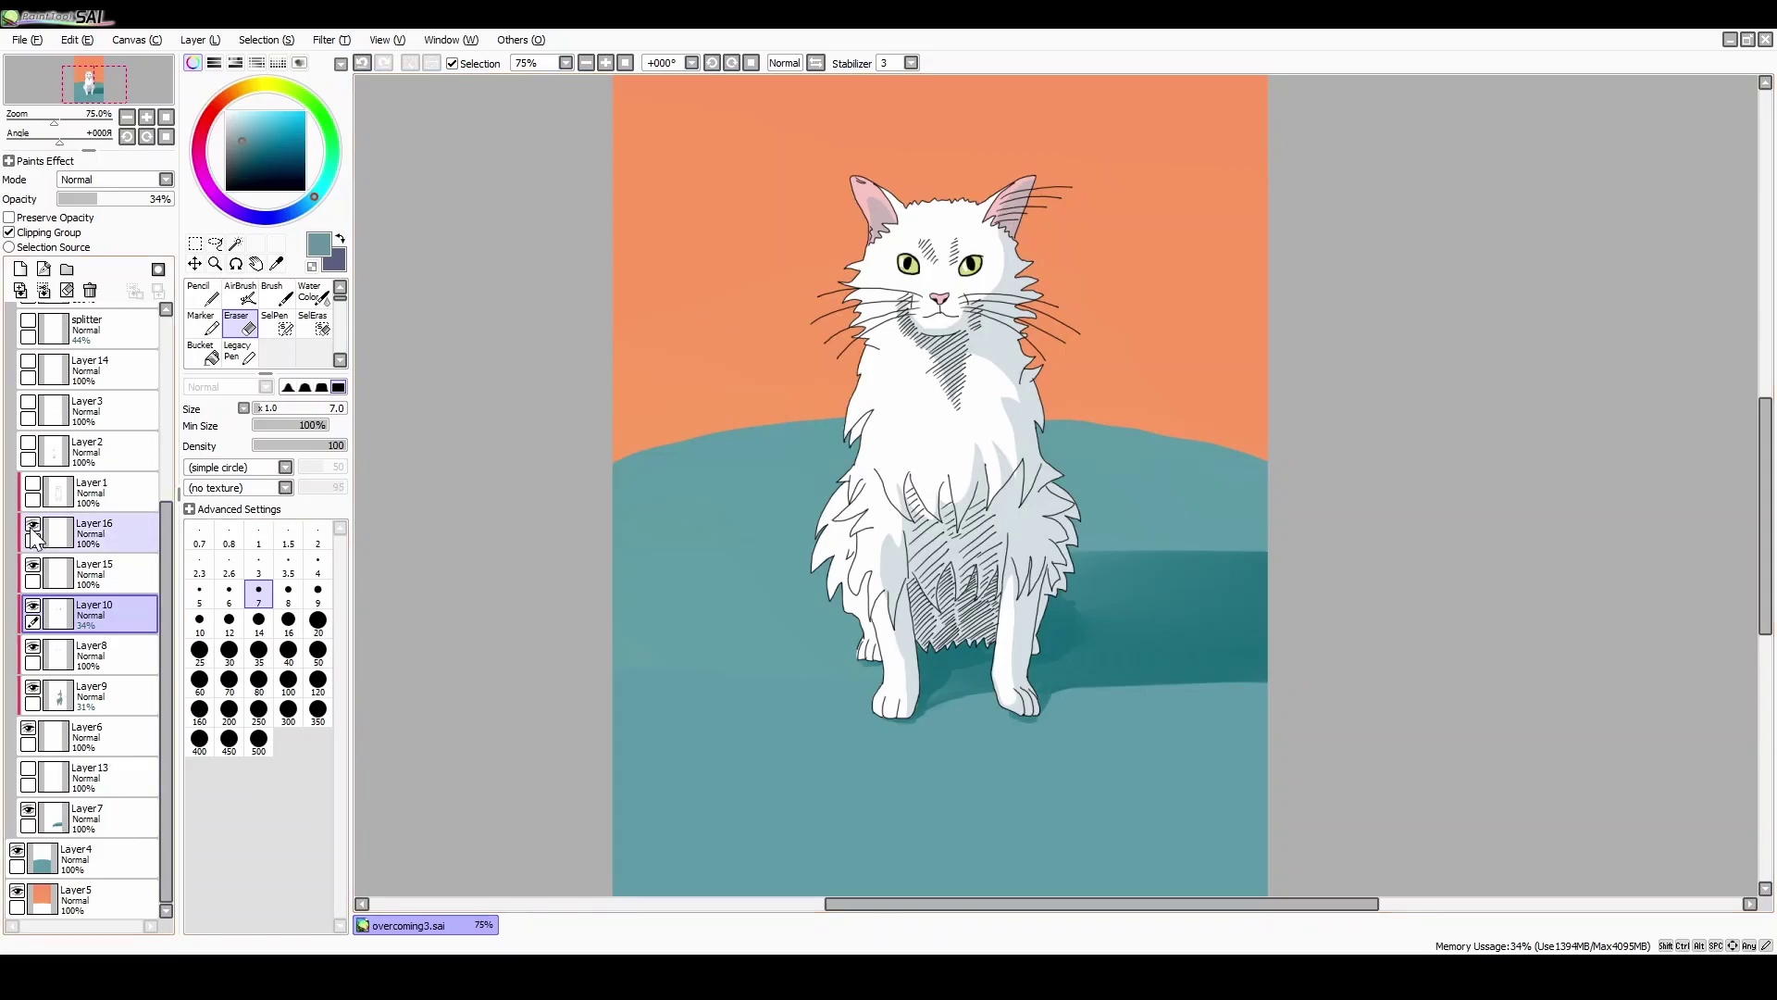
{"action": "left_click", "coordinate": [88, 819]}
{"action": "scroll", "coordinate": [879, 610], "scroll_direction": "up", "scroll_amount": 4}
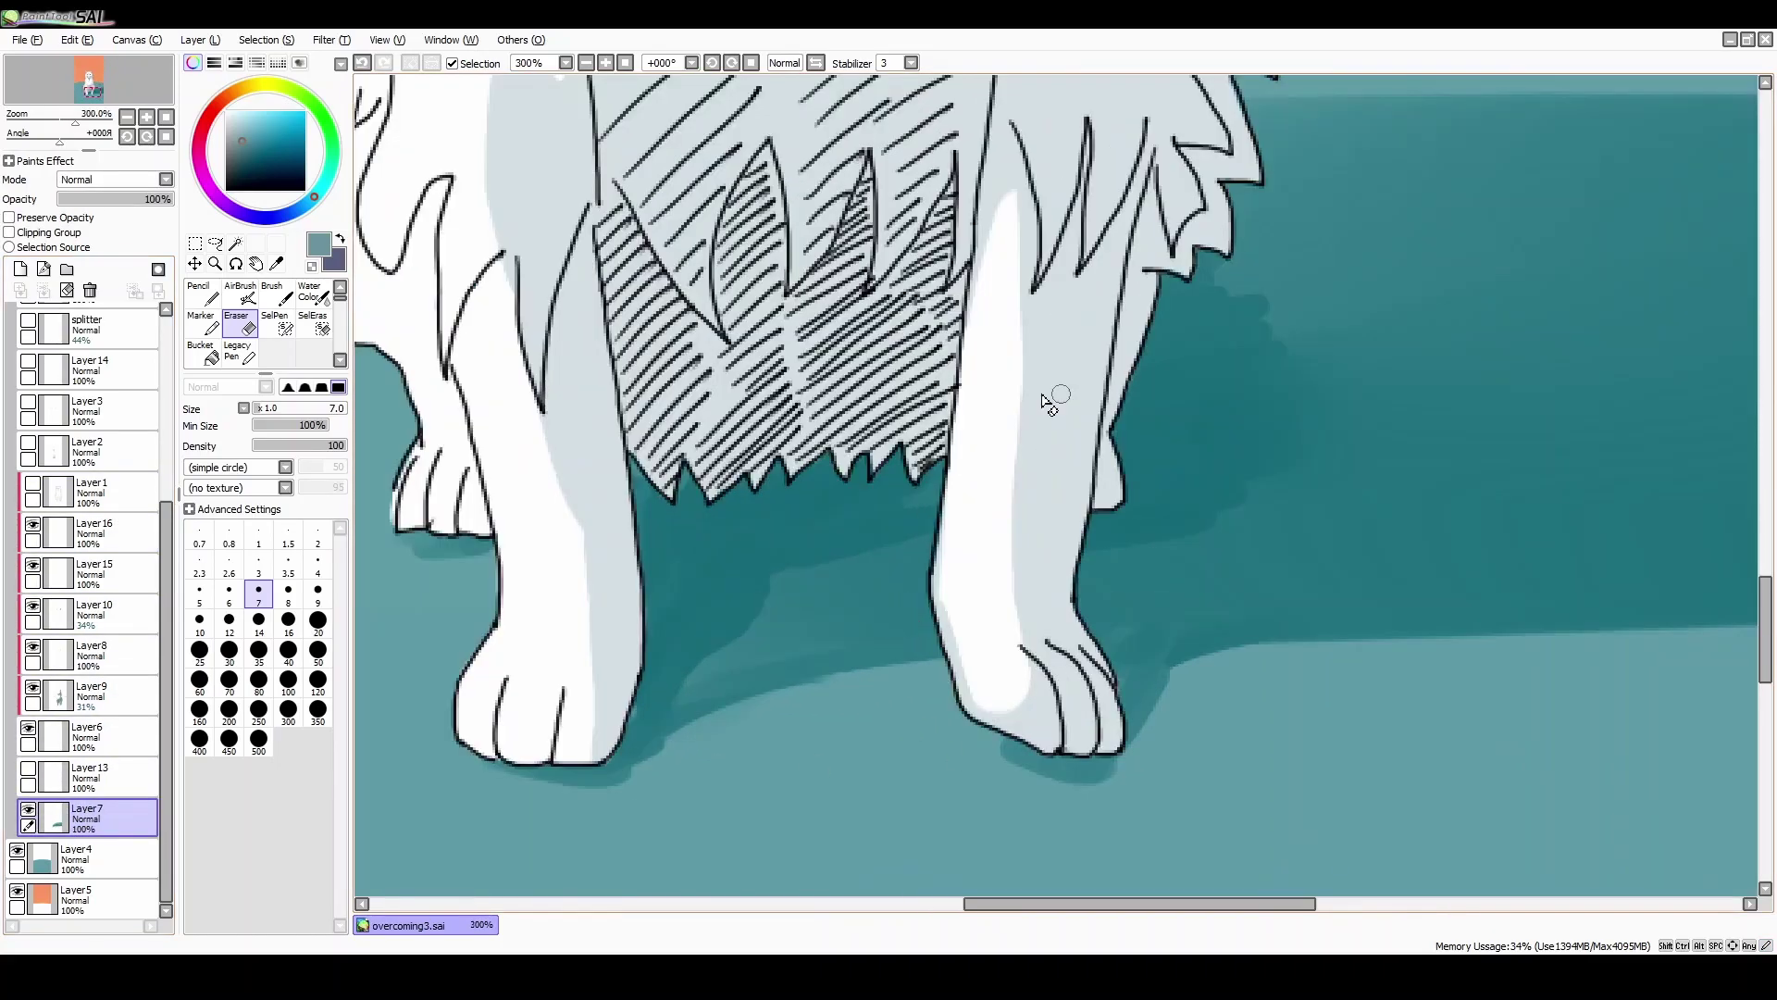
{"action": "right_click", "coordinate": [683, 696]}
{"action": "left_click", "coordinate": [313, 292]}
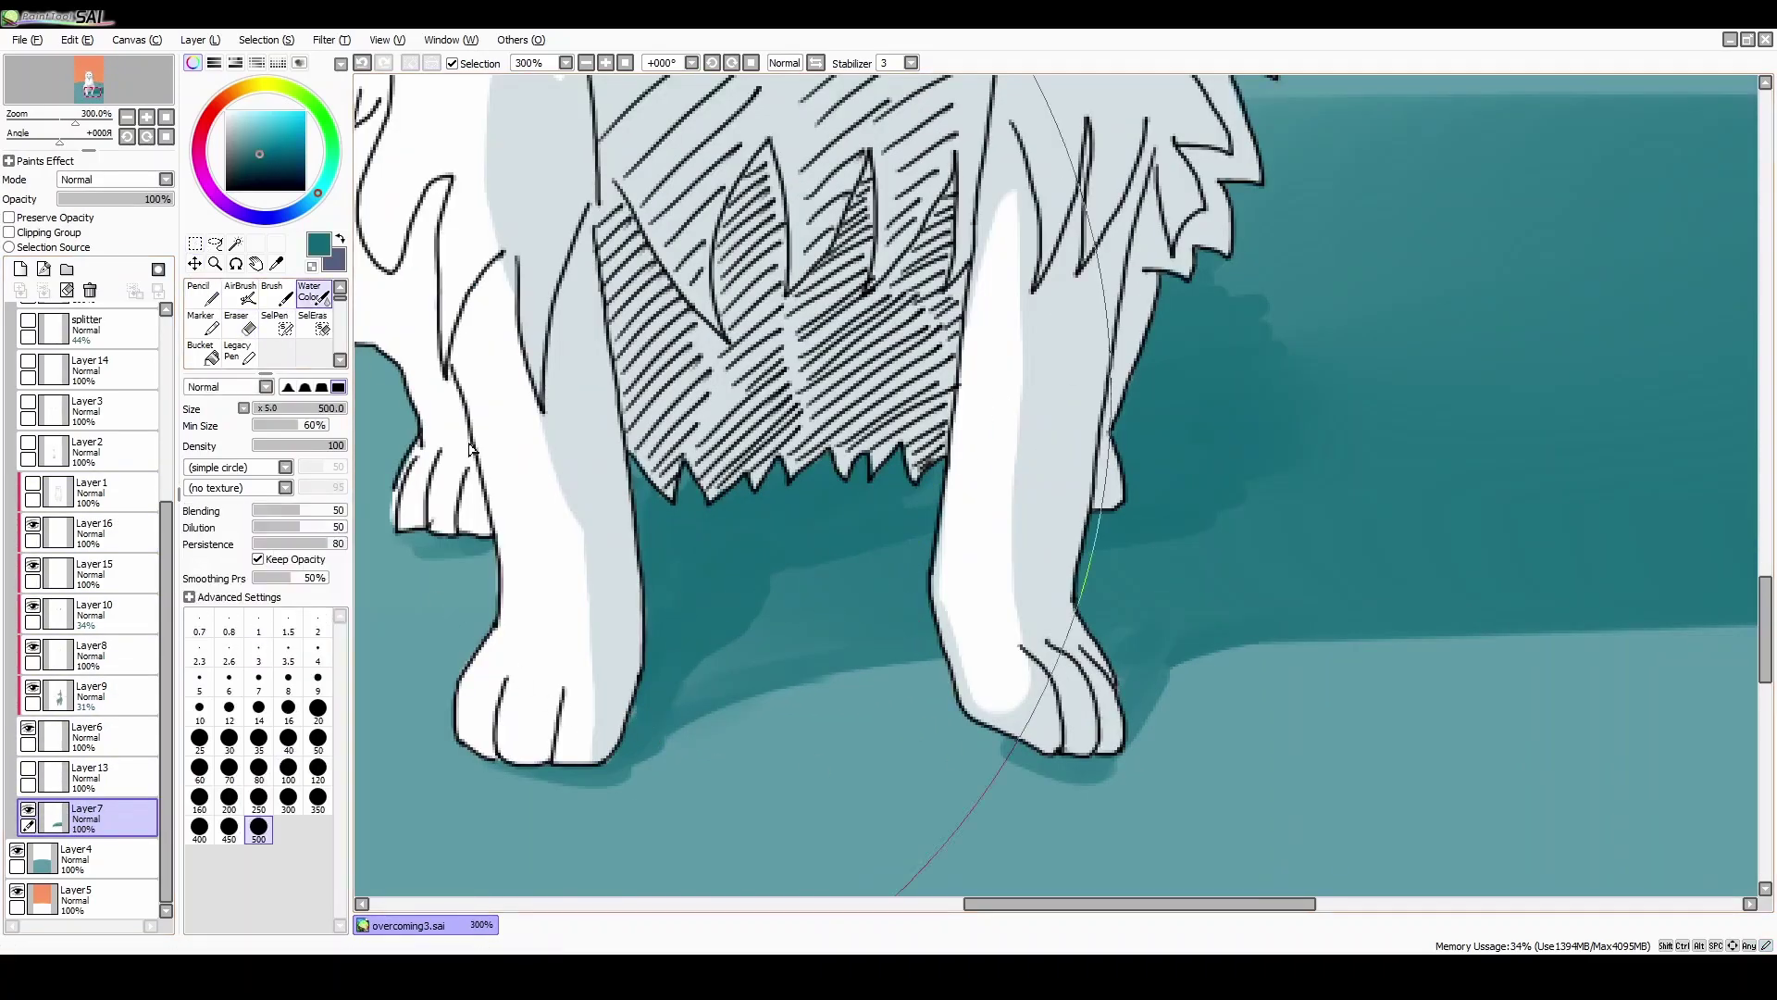
{"action": "left_click", "coordinate": [258, 408]}
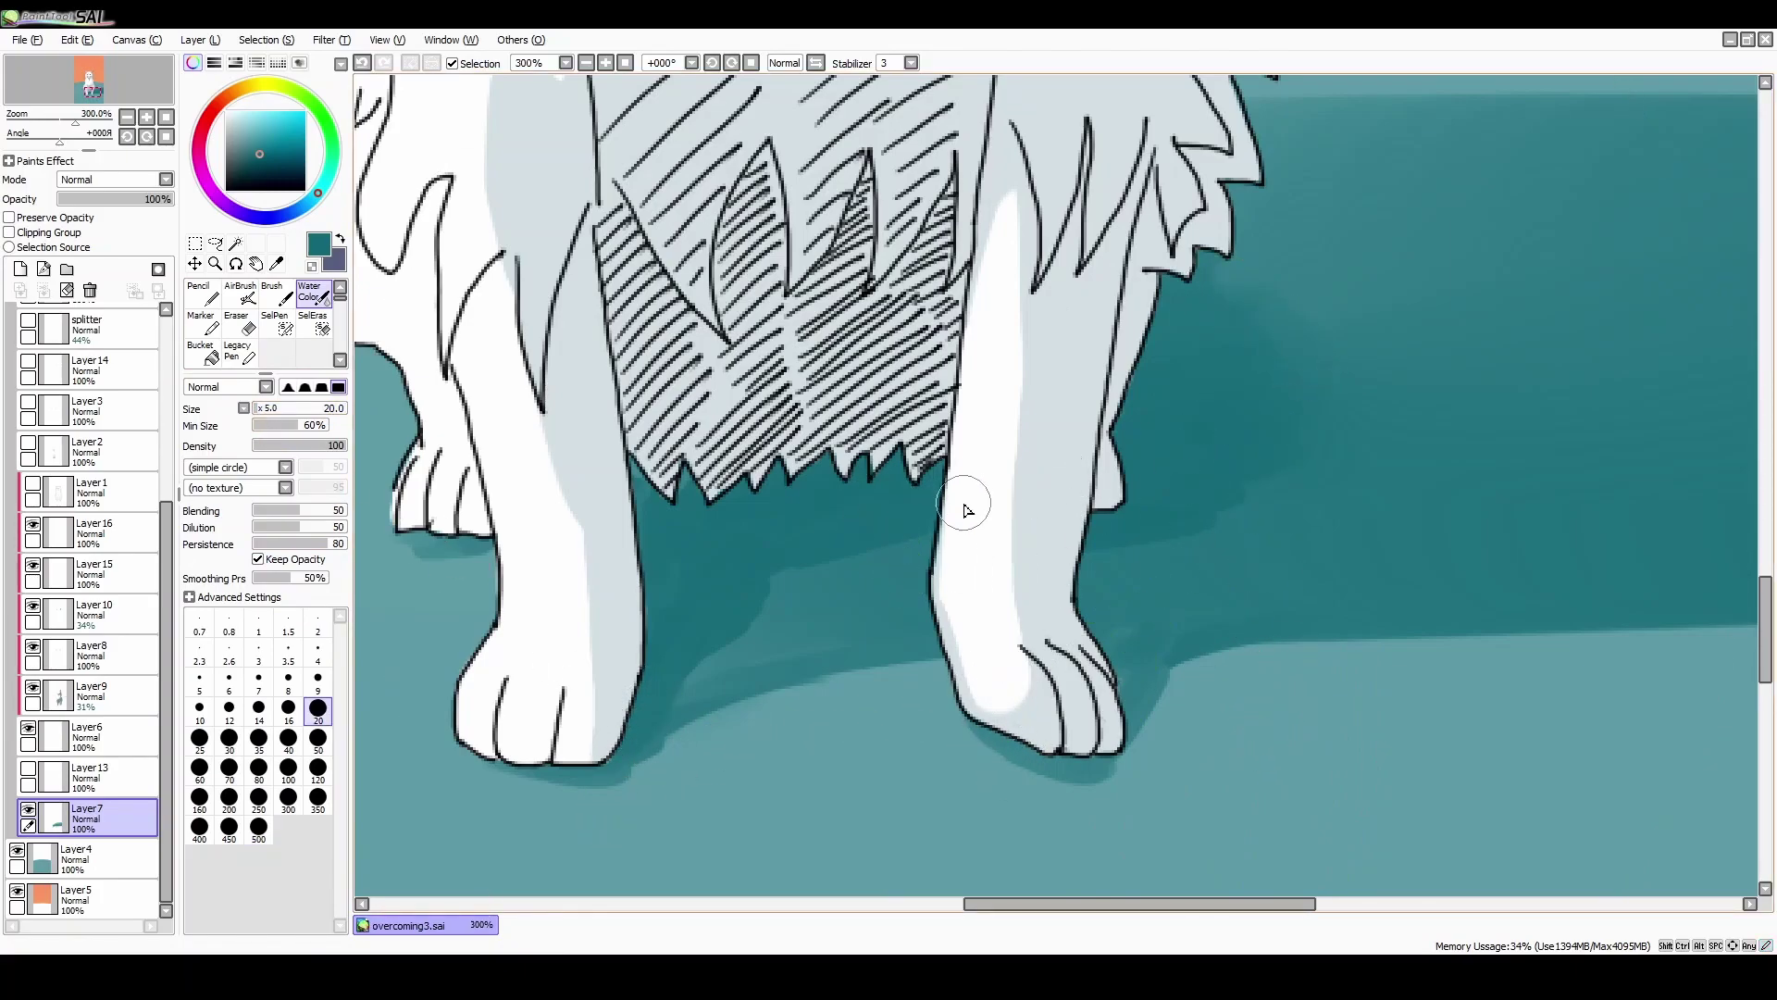
{"action": "scroll", "coordinate": [1006, 562], "scroll_direction": "down", "scroll_amount": 5}
{"action": "left_click_drag", "start_coordinate": [1084, 261], "coordinate": [1056, 382]}
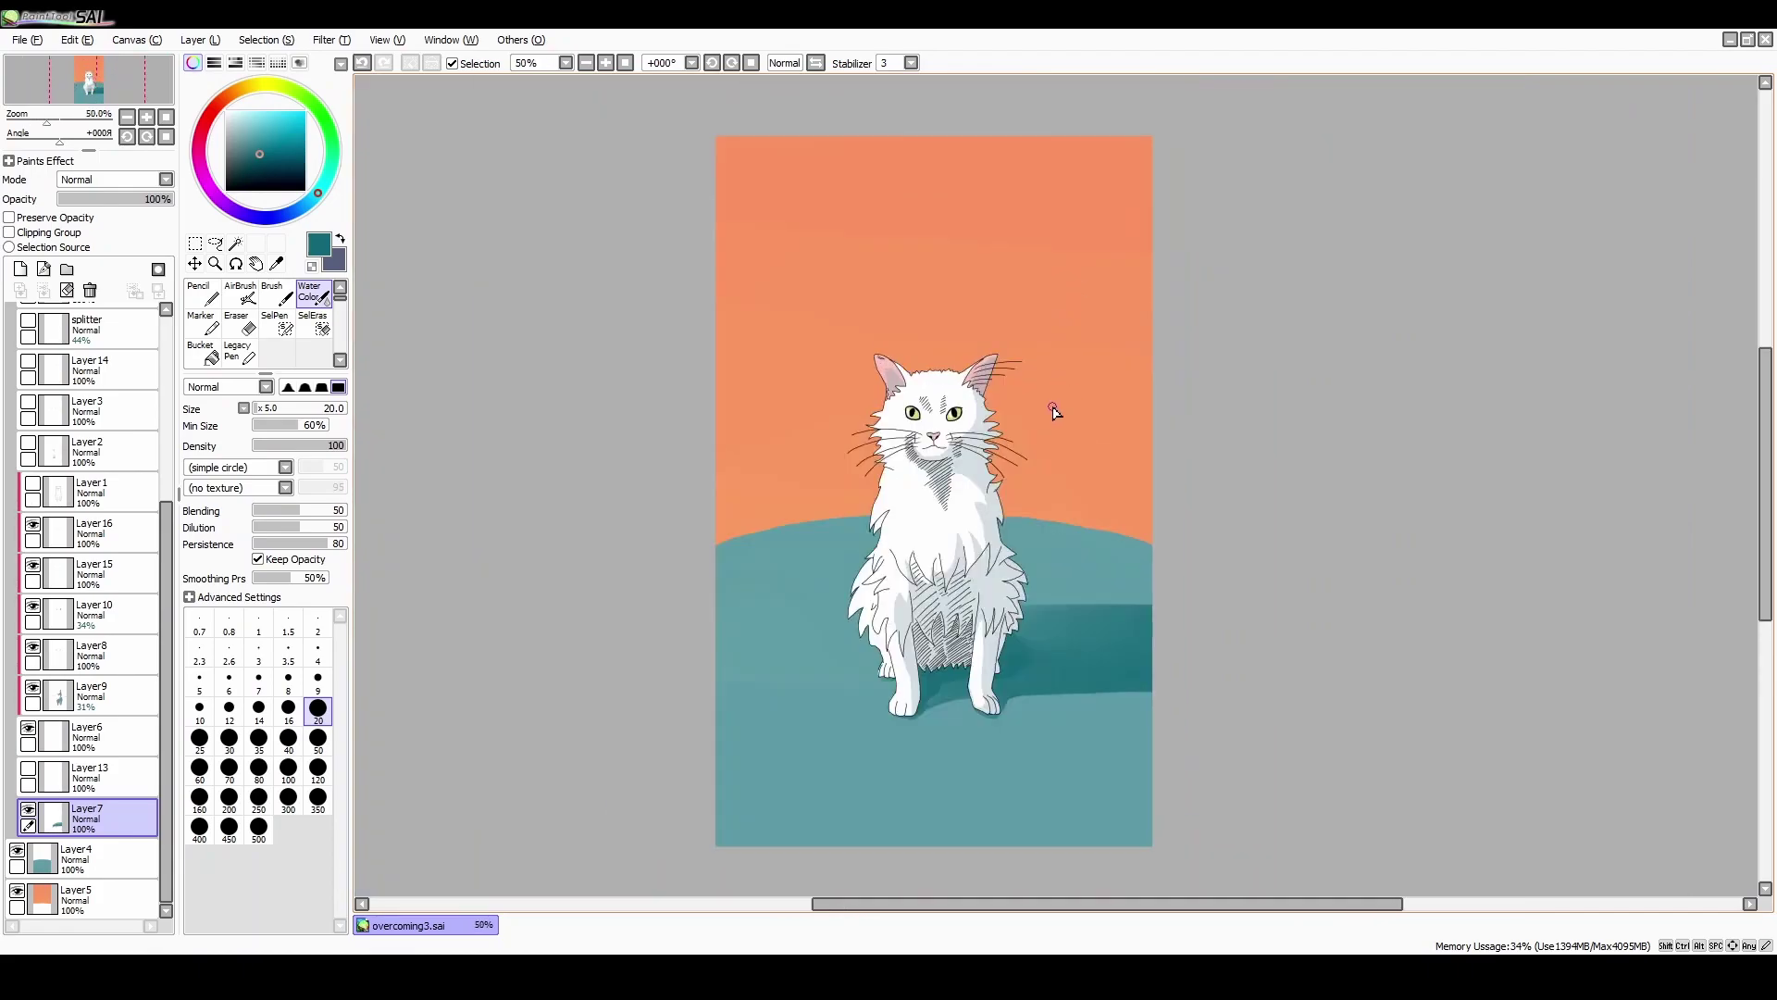